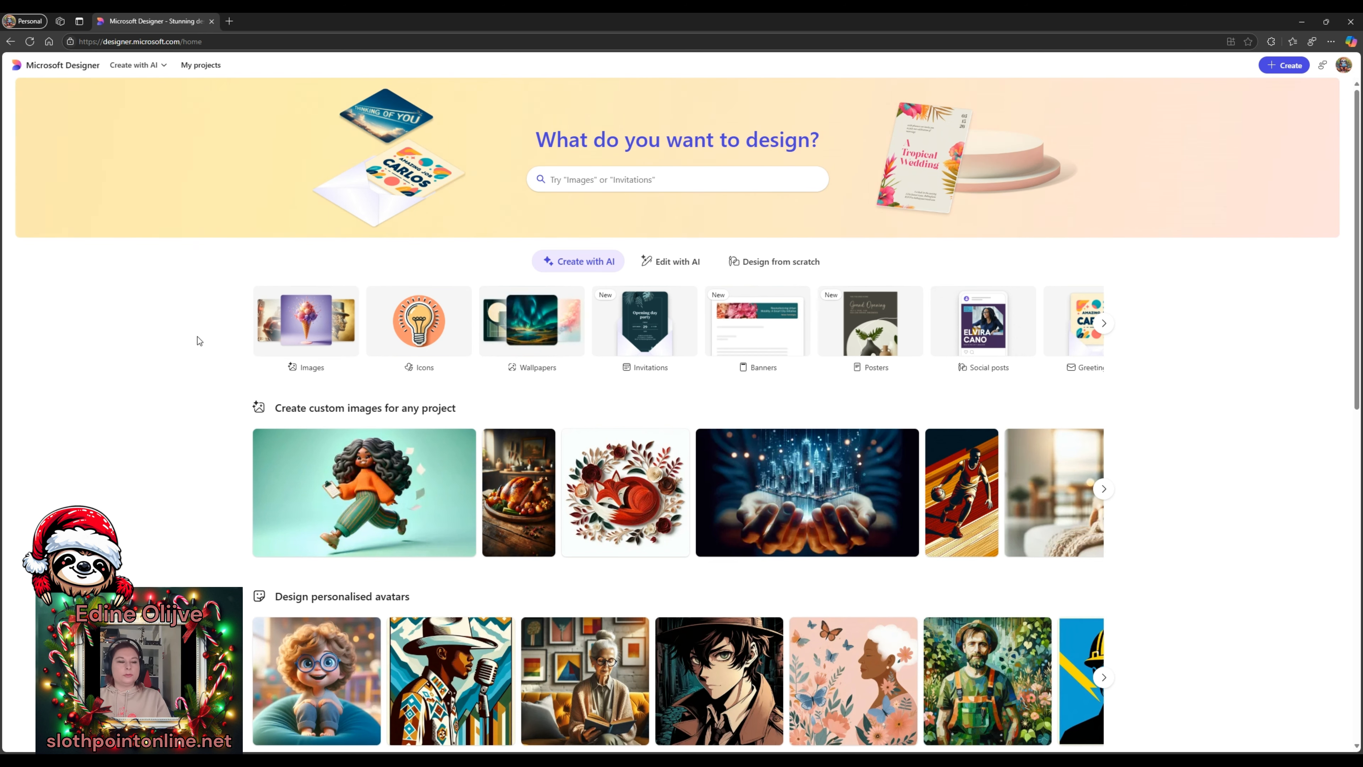
- Browse the colouring page examples and open the mariachi guitar example
scroll(161, 376, "down", 1)
scroll(173, 322, "down", 1)
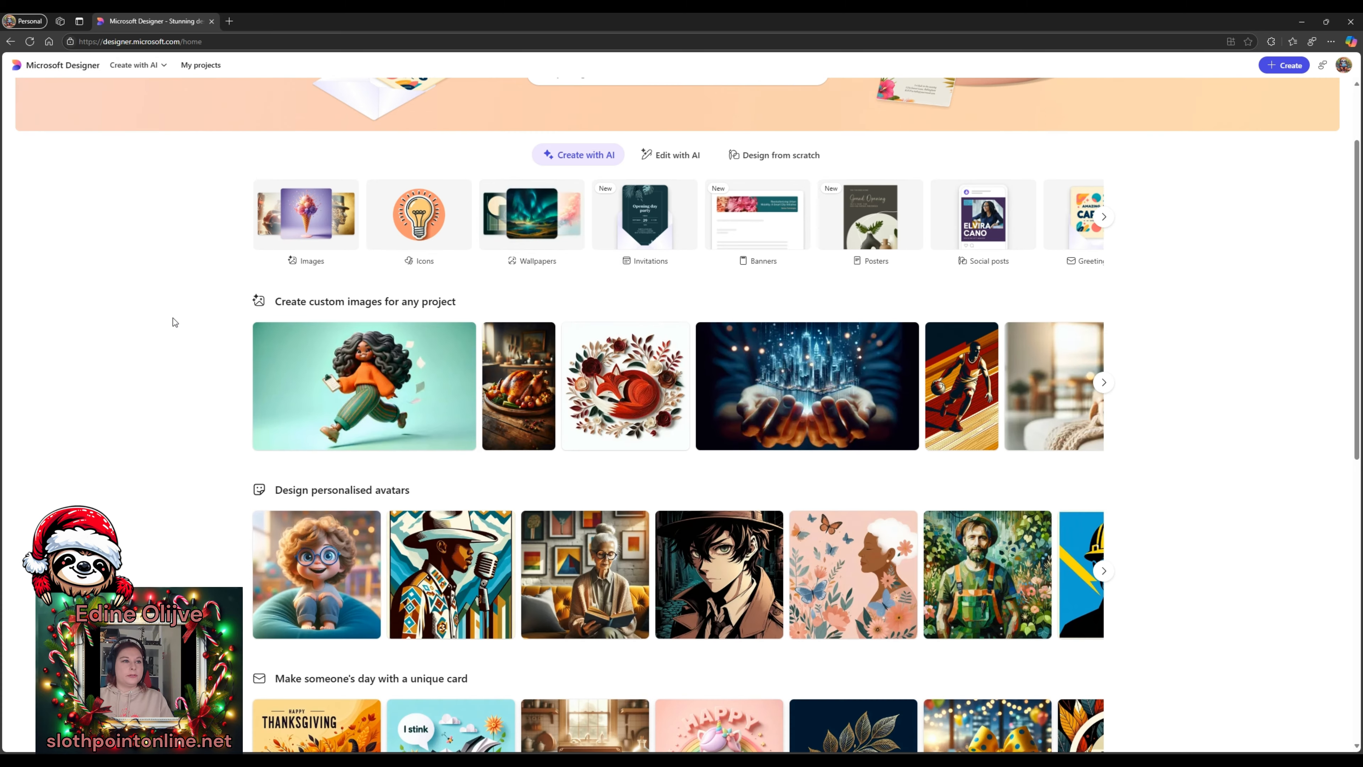
scroll(174, 311, "down", 4)
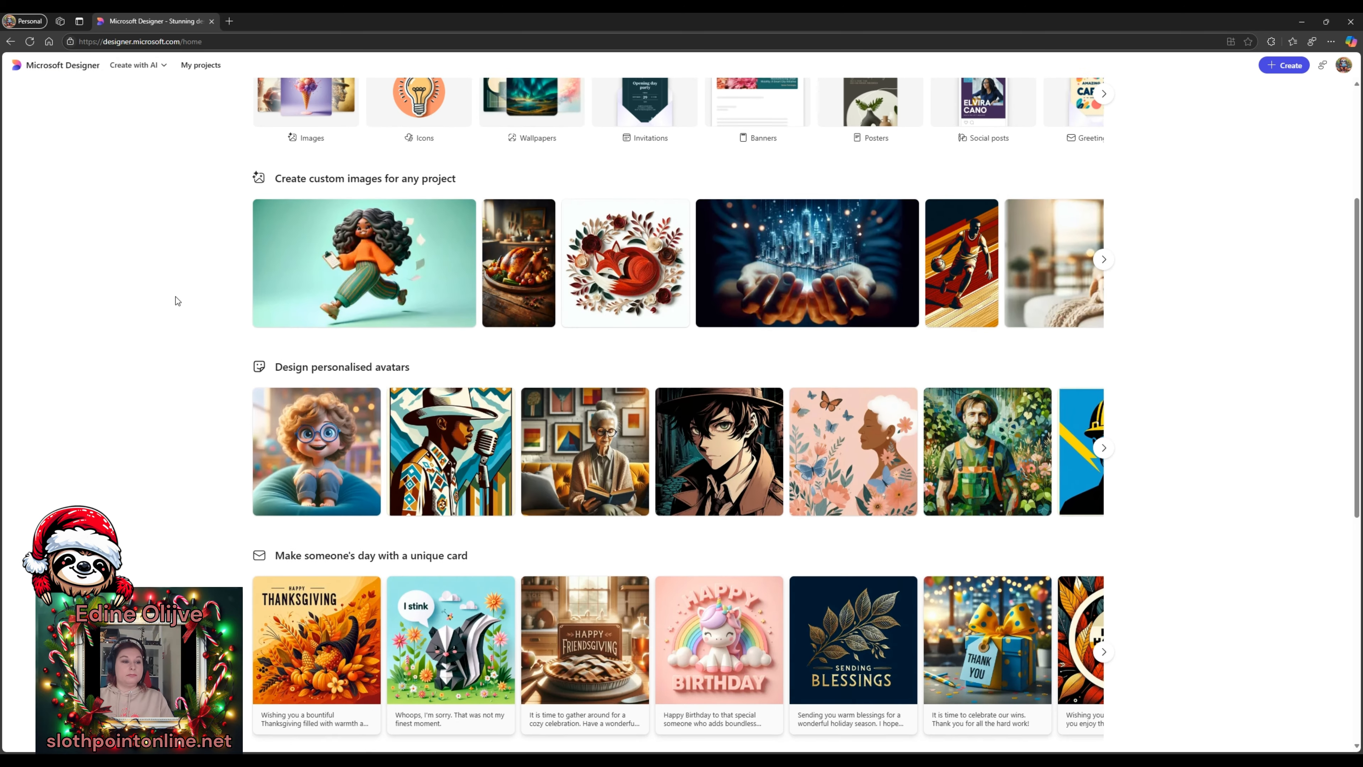
scroll(175, 300, "down", 5)
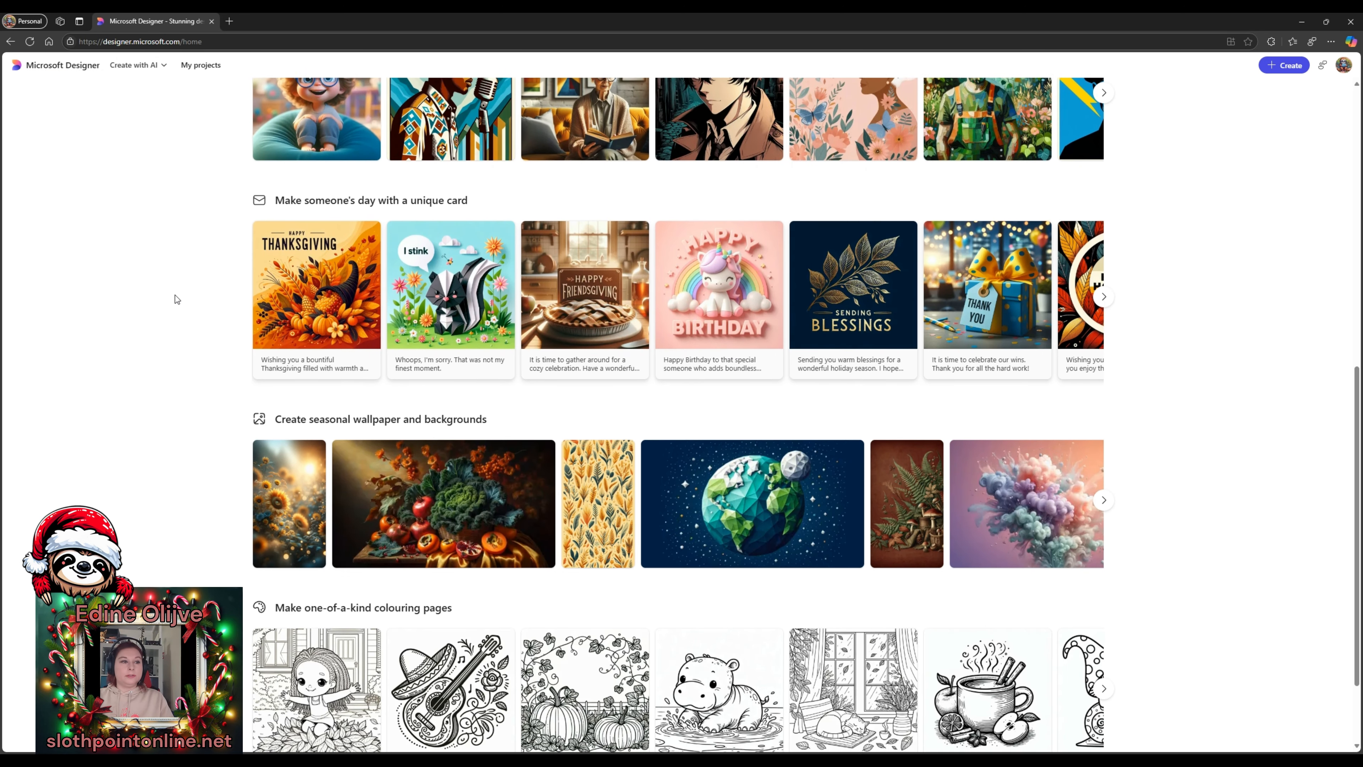
scroll(177, 299, "down", 2)
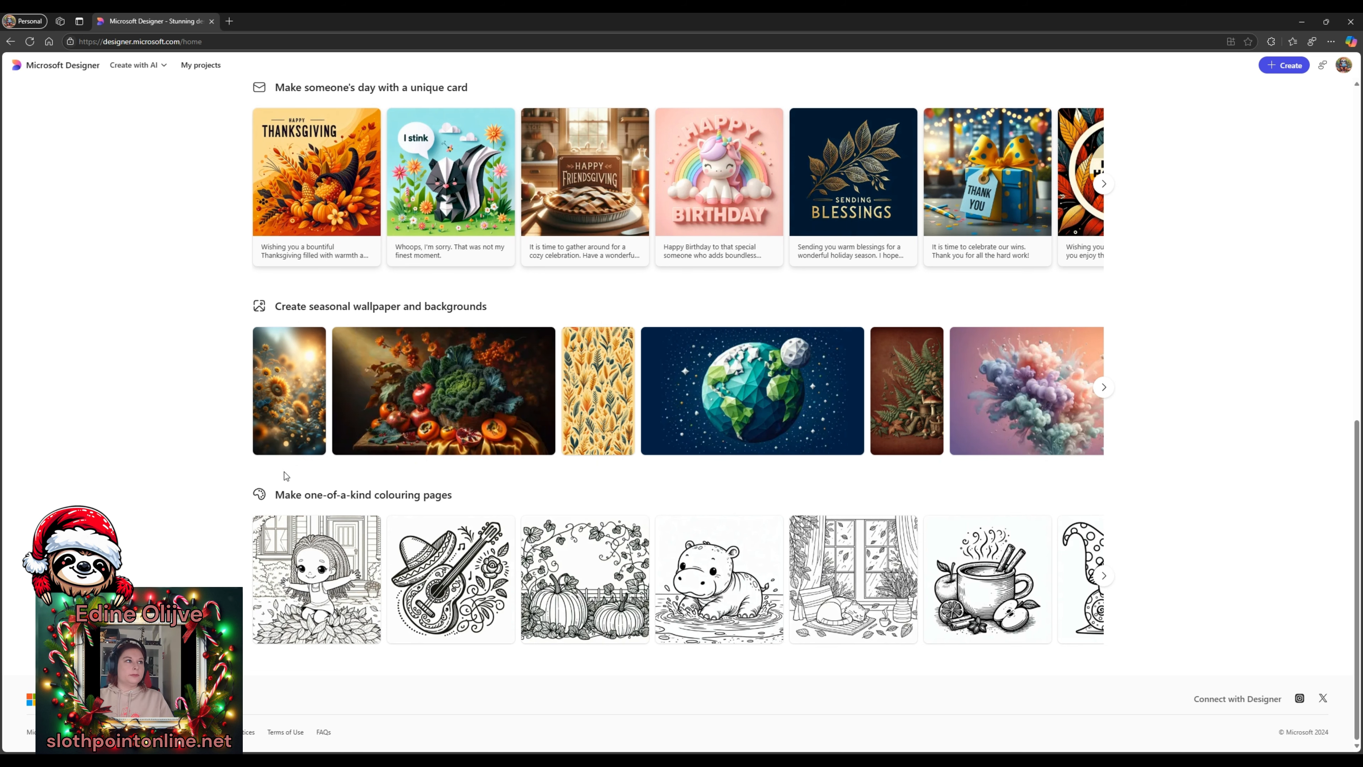
scroll(248, 451, "up", 10)
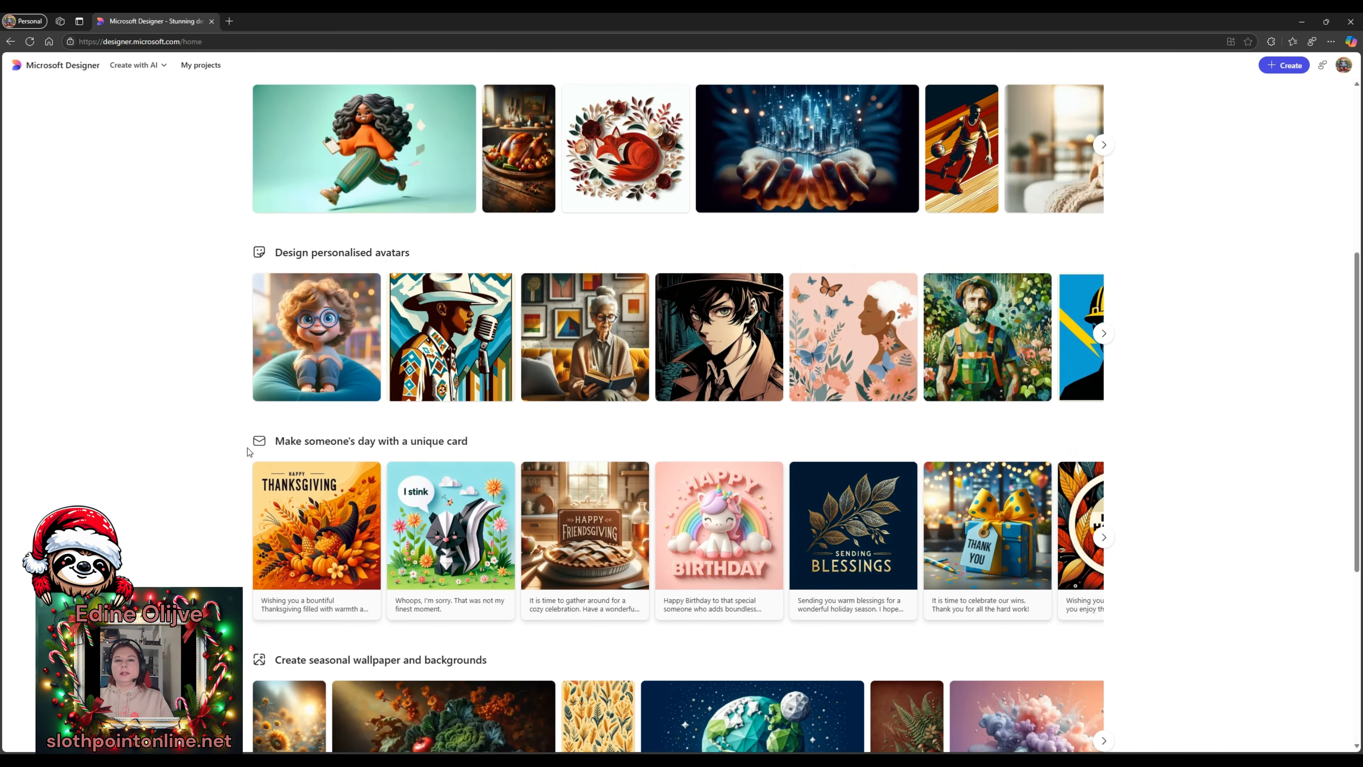
scroll(247, 451, "up", 3)
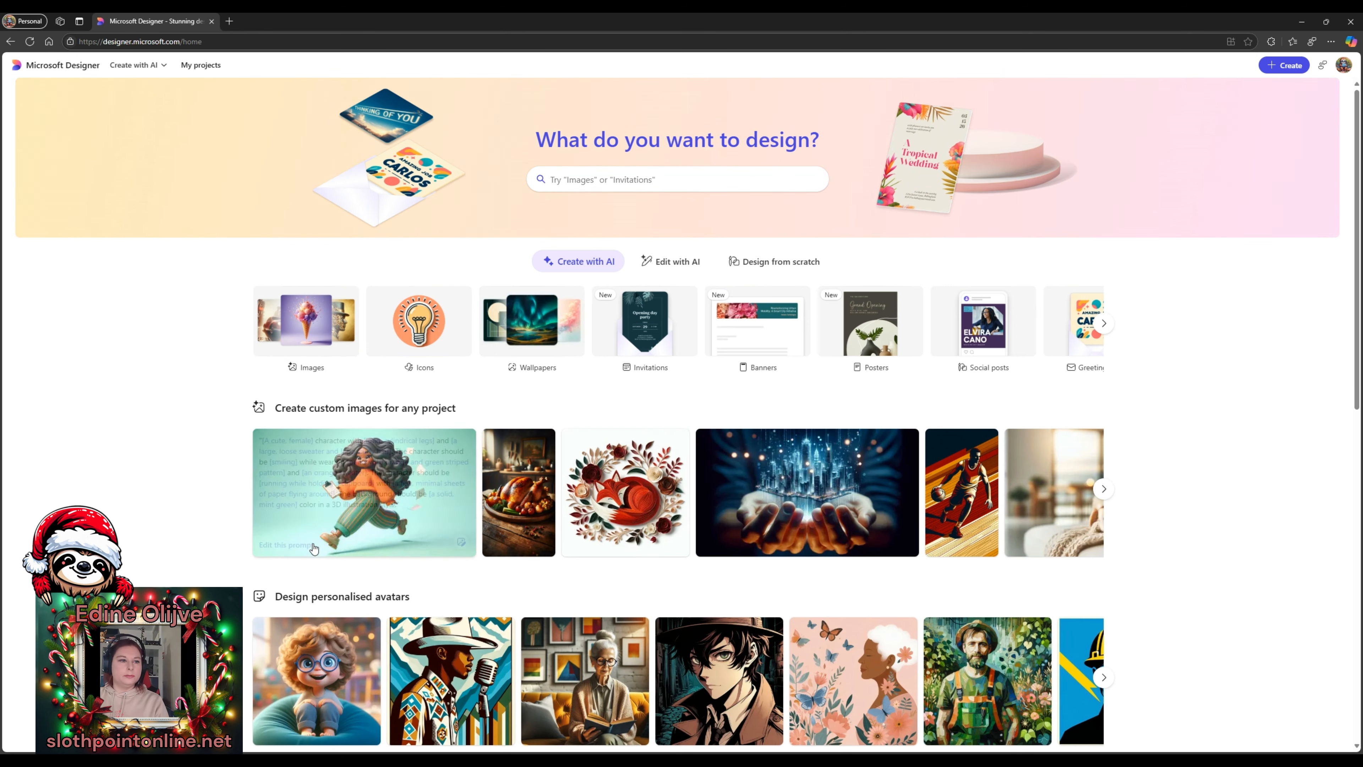
scroll(226, 482, "down", 2)
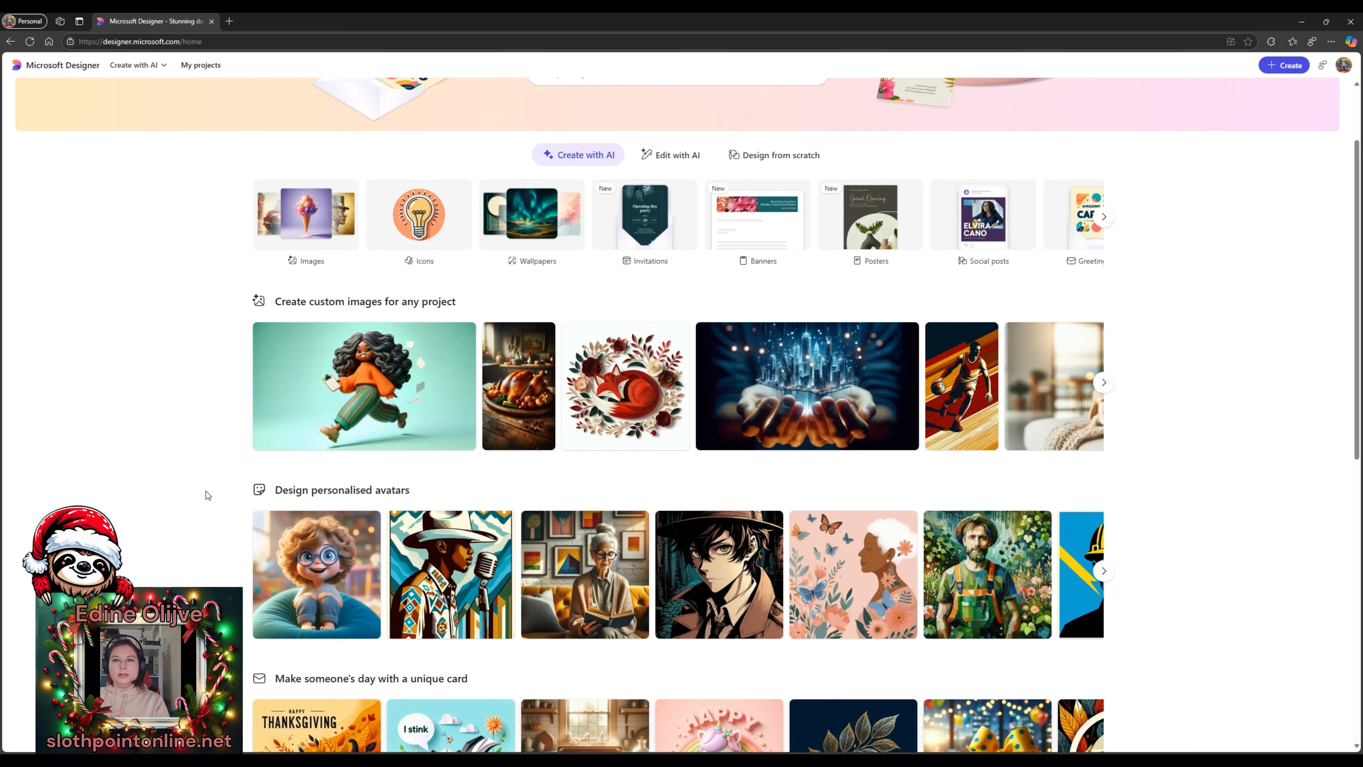
scroll(208, 494, "down", 2)
scroll(217, 400, "down", 6)
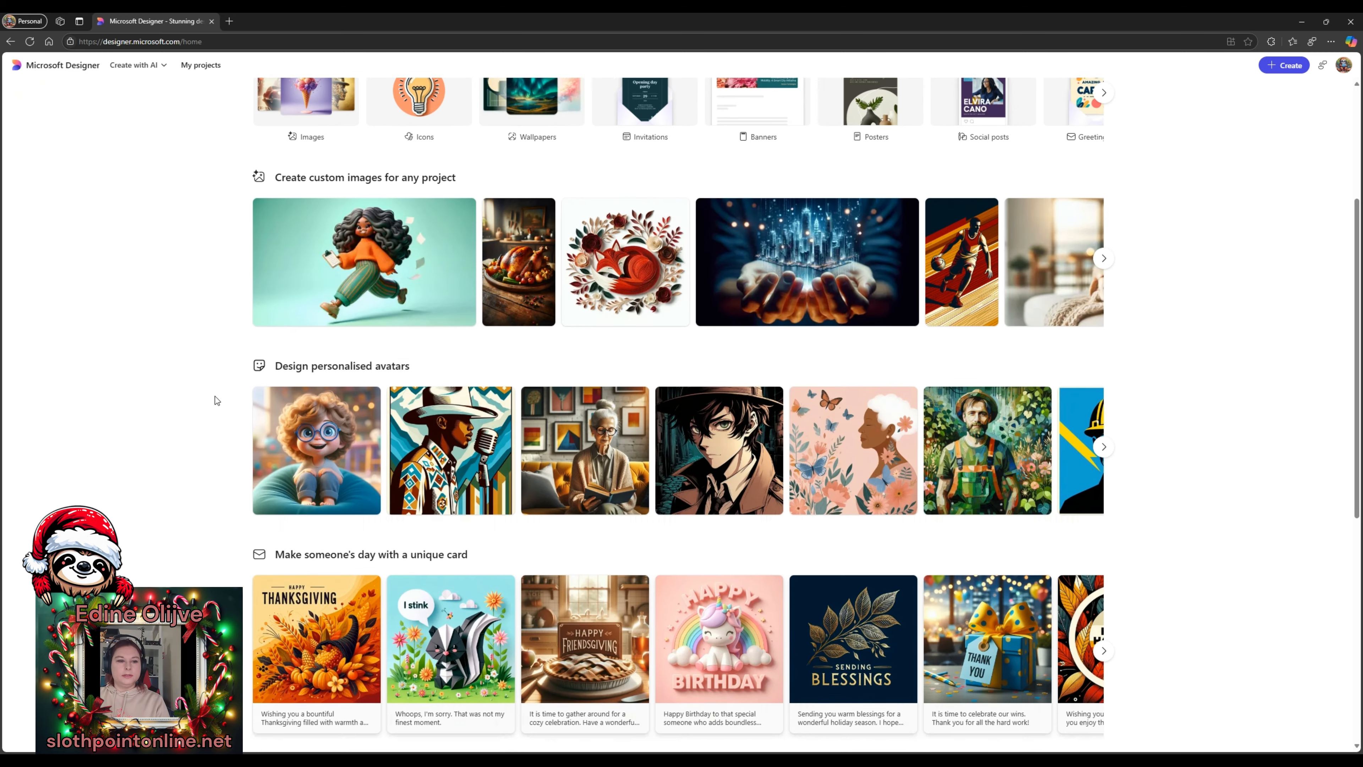
scroll(216, 400, "up", 2)
scroll(216, 396, "up", 1)
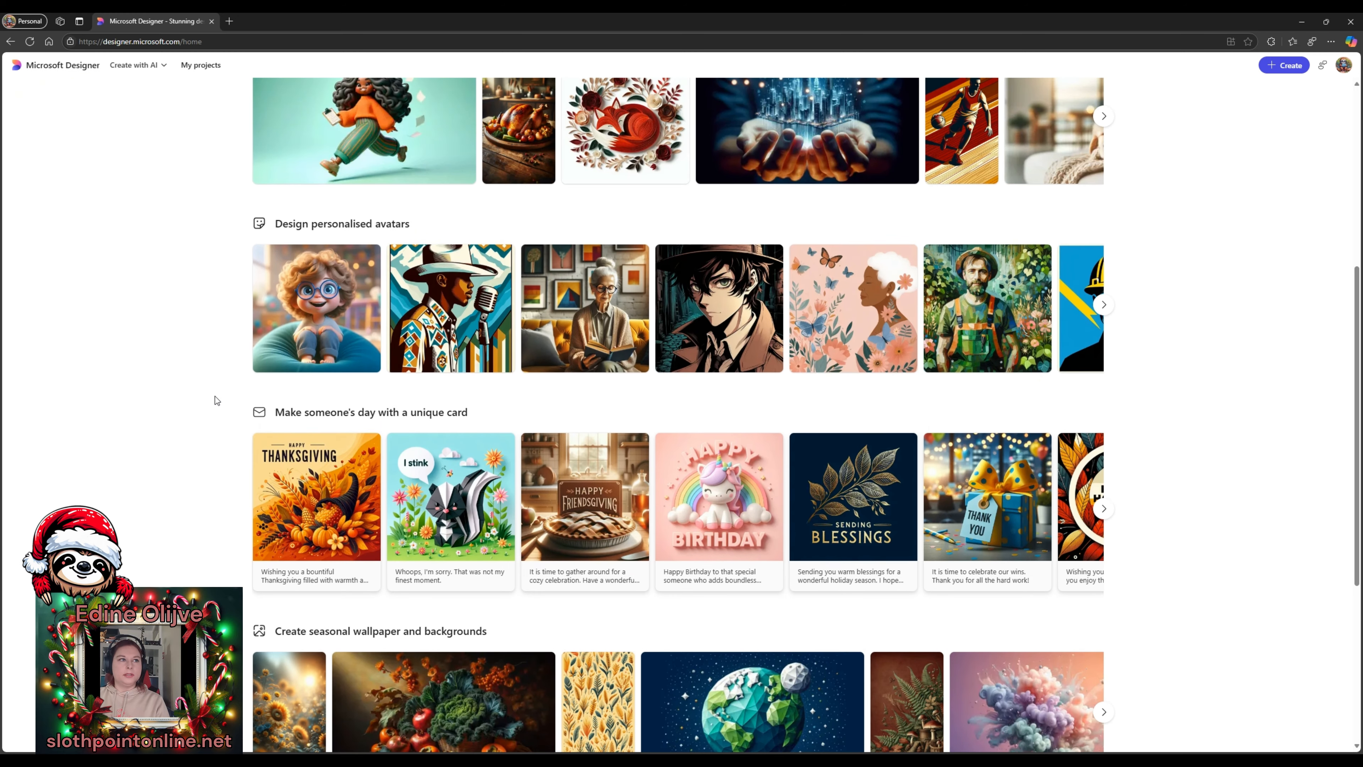
scroll(104, 325, "down", 2)
scroll(104, 326, "down", 4)
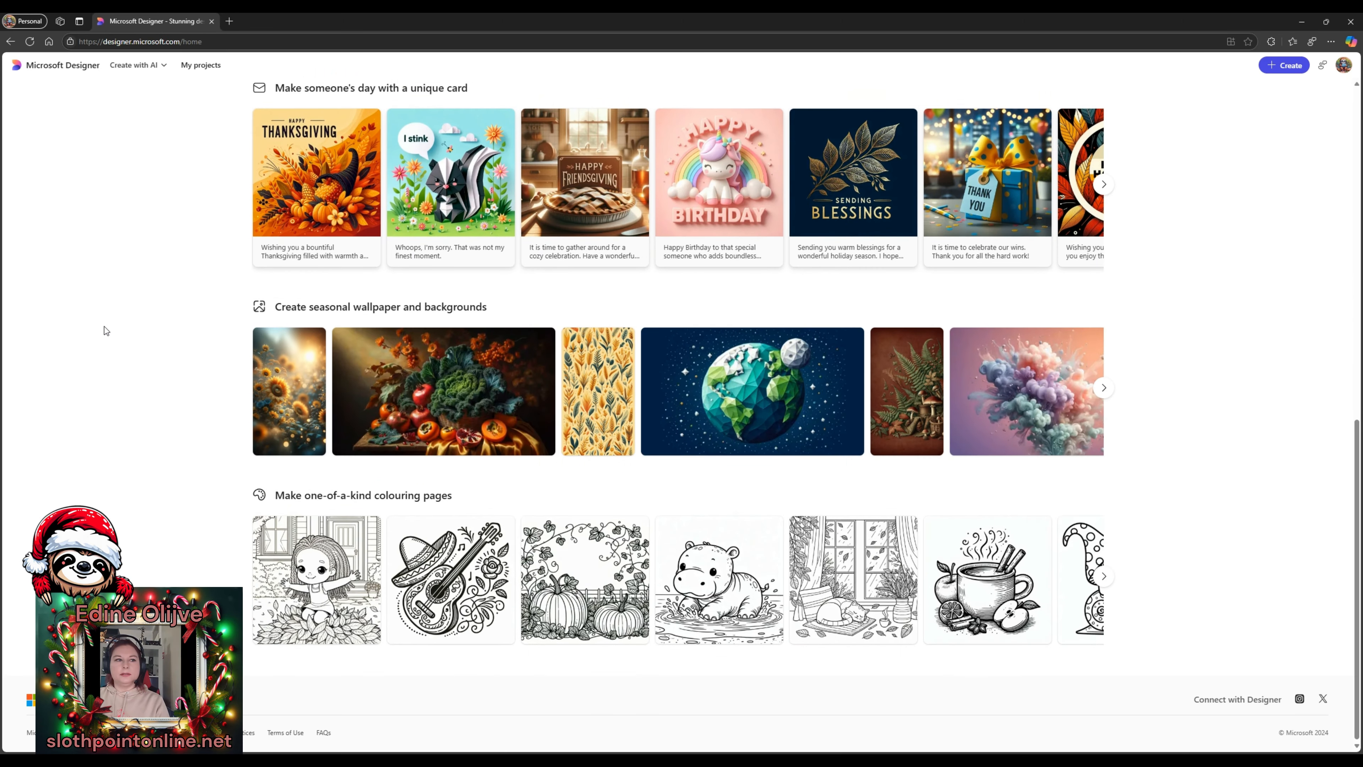
scroll(104, 325, "up", 5)
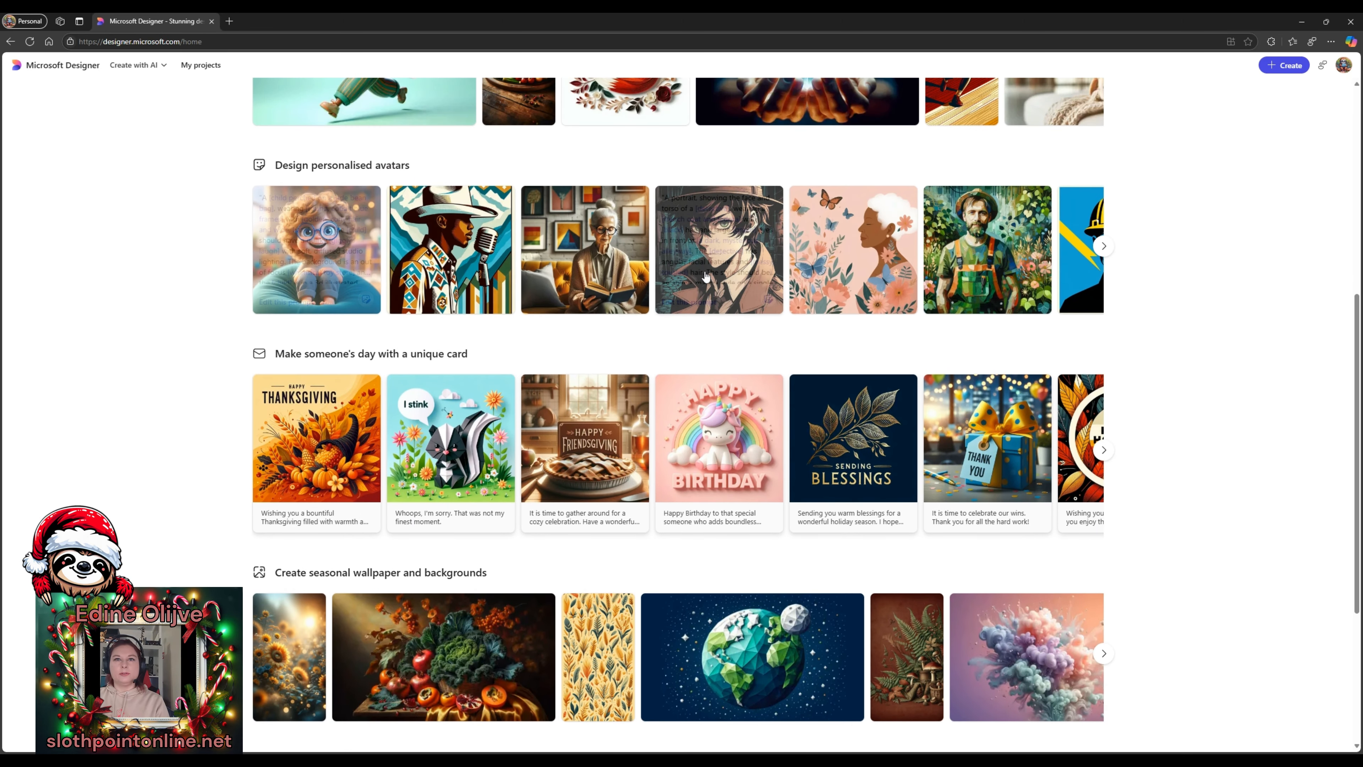
scroll(444, 396, "up", 2)
scroll(444, 396, "down", 6)
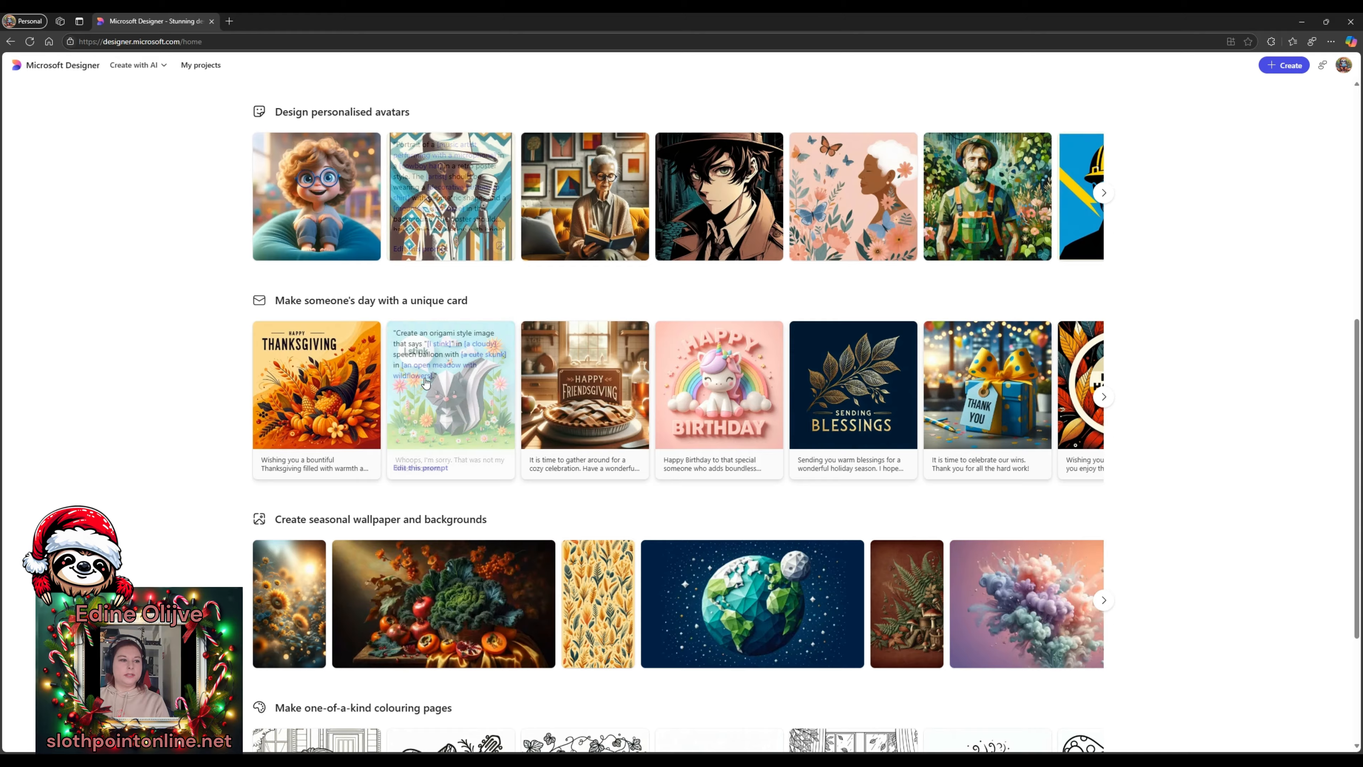
scroll(425, 368, "up", 12)
scroll(369, 304, "down", 14)
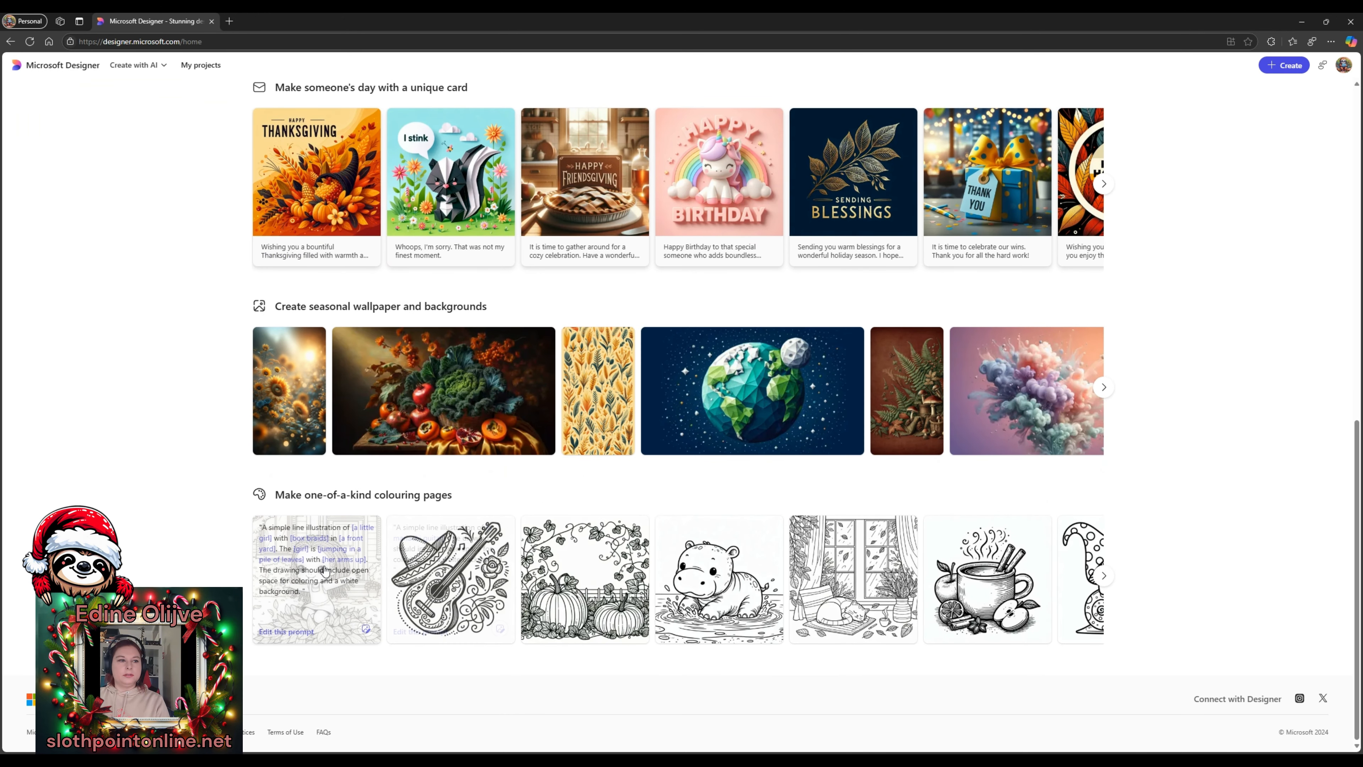
left_click(430, 572)
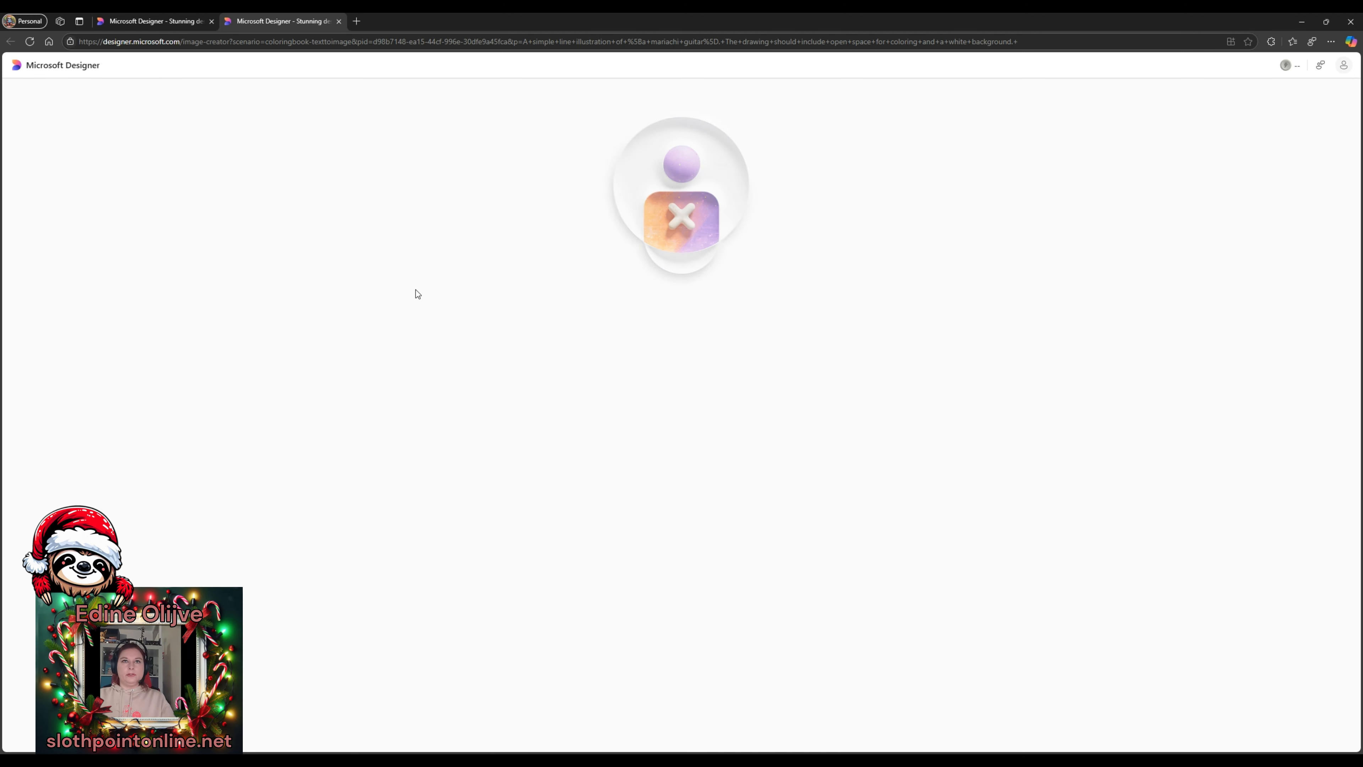
- Close the failing image creator tabs and open the first colouring page example
left_click(35, 42)
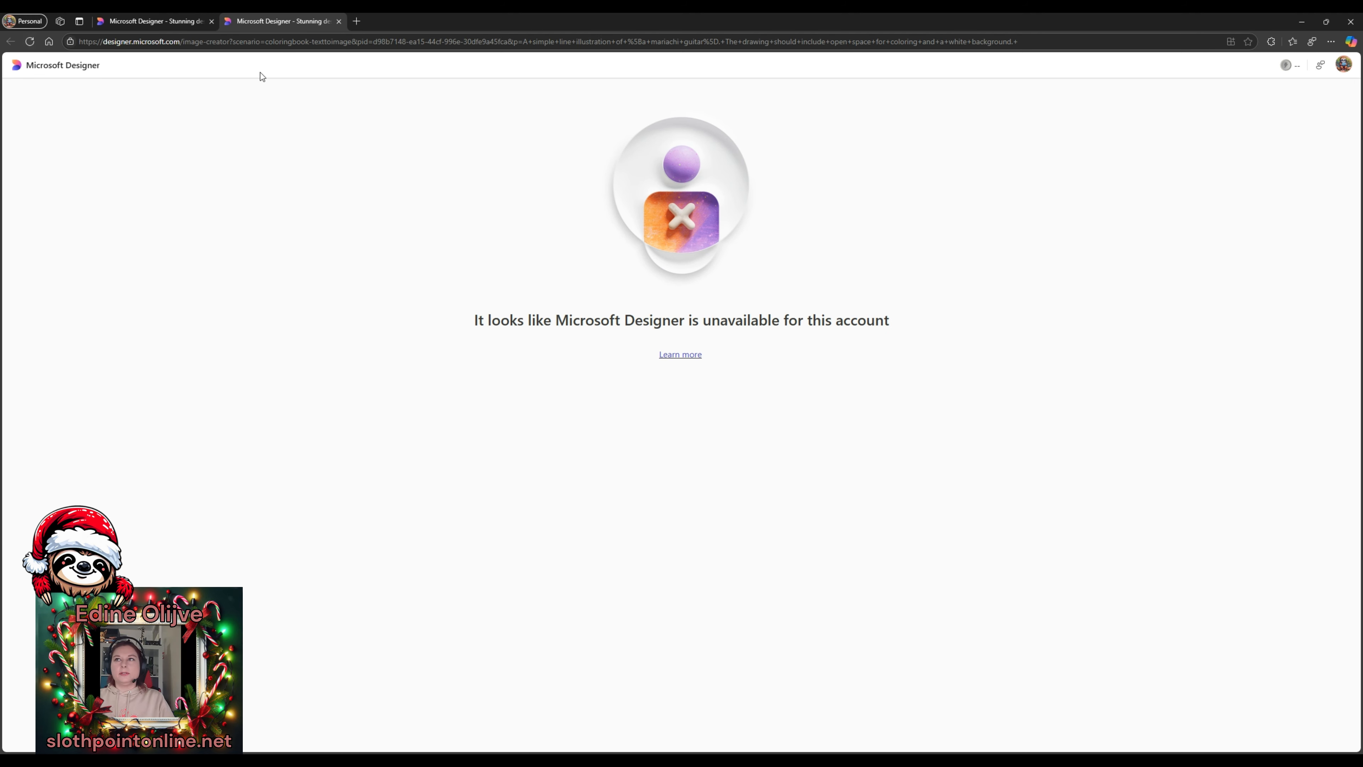
left_click(338, 21)
left_click(422, 633)
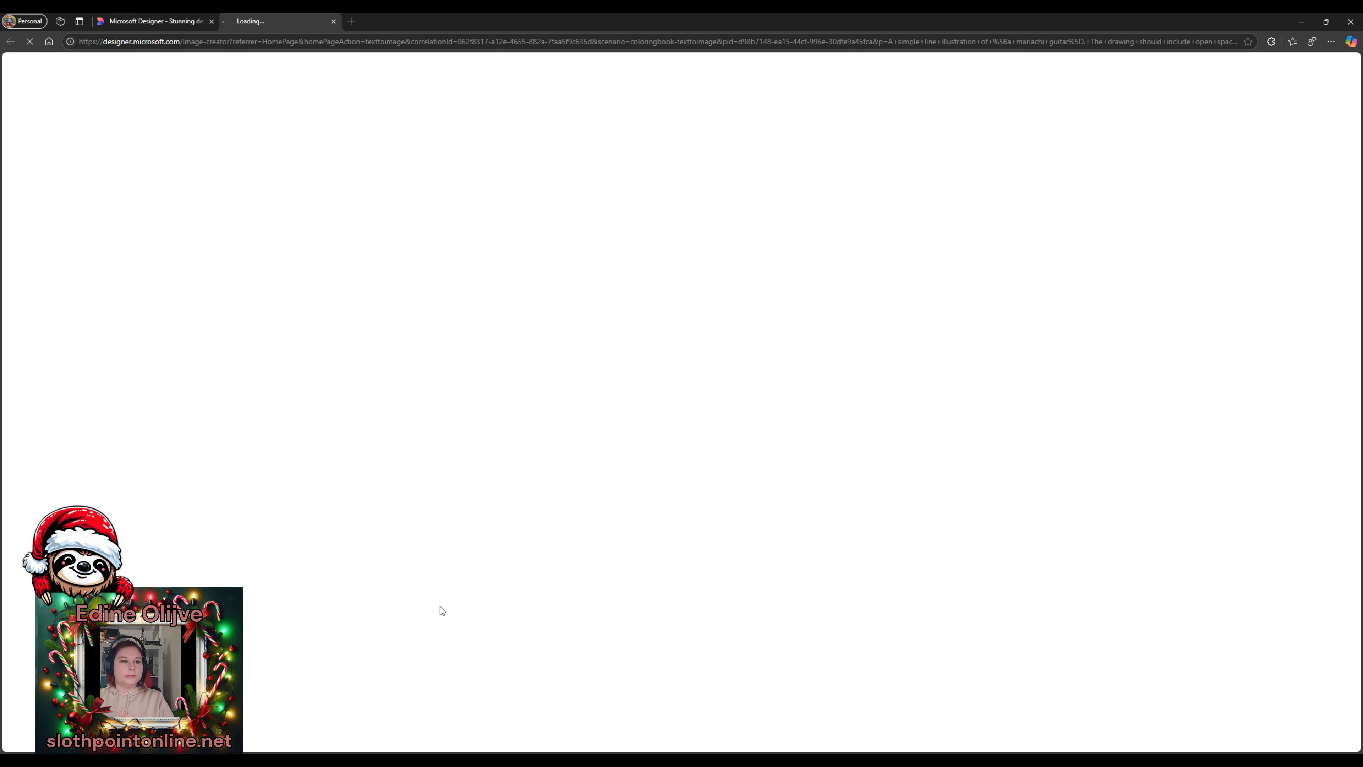
left_click(338, 21)
left_click(349, 580)
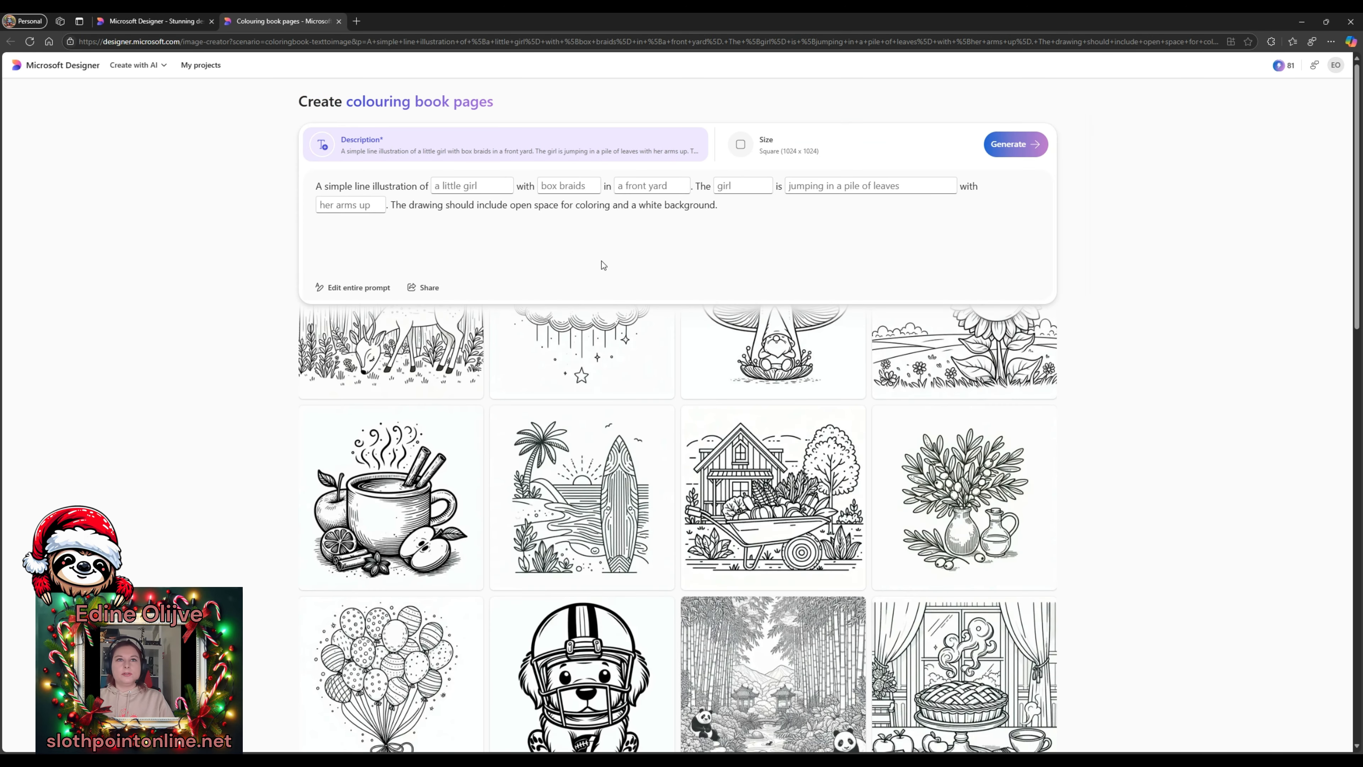
- Try the cupcake colouring page and close its unavailable editor tab
left_click(152, 316)
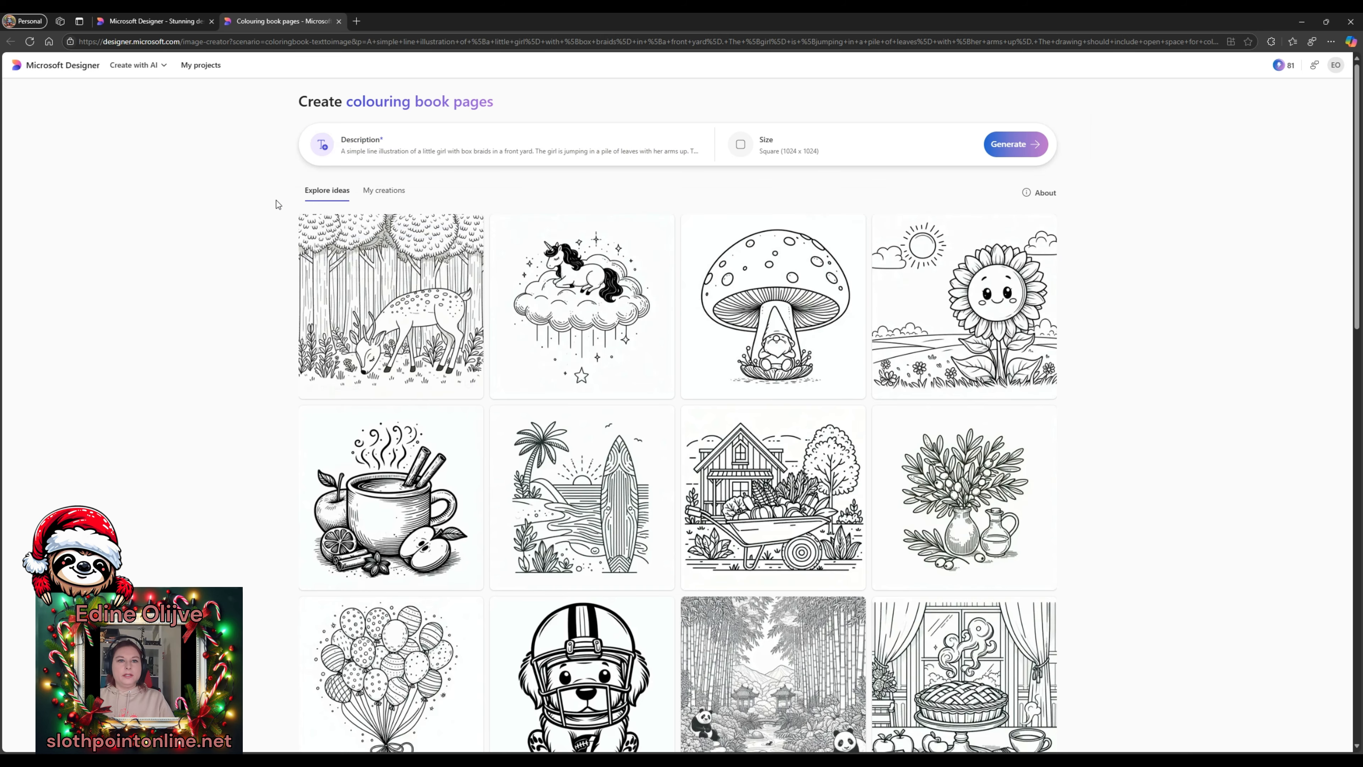
scroll(278, 203, "down", 4)
scroll(276, 200, "down", 10)
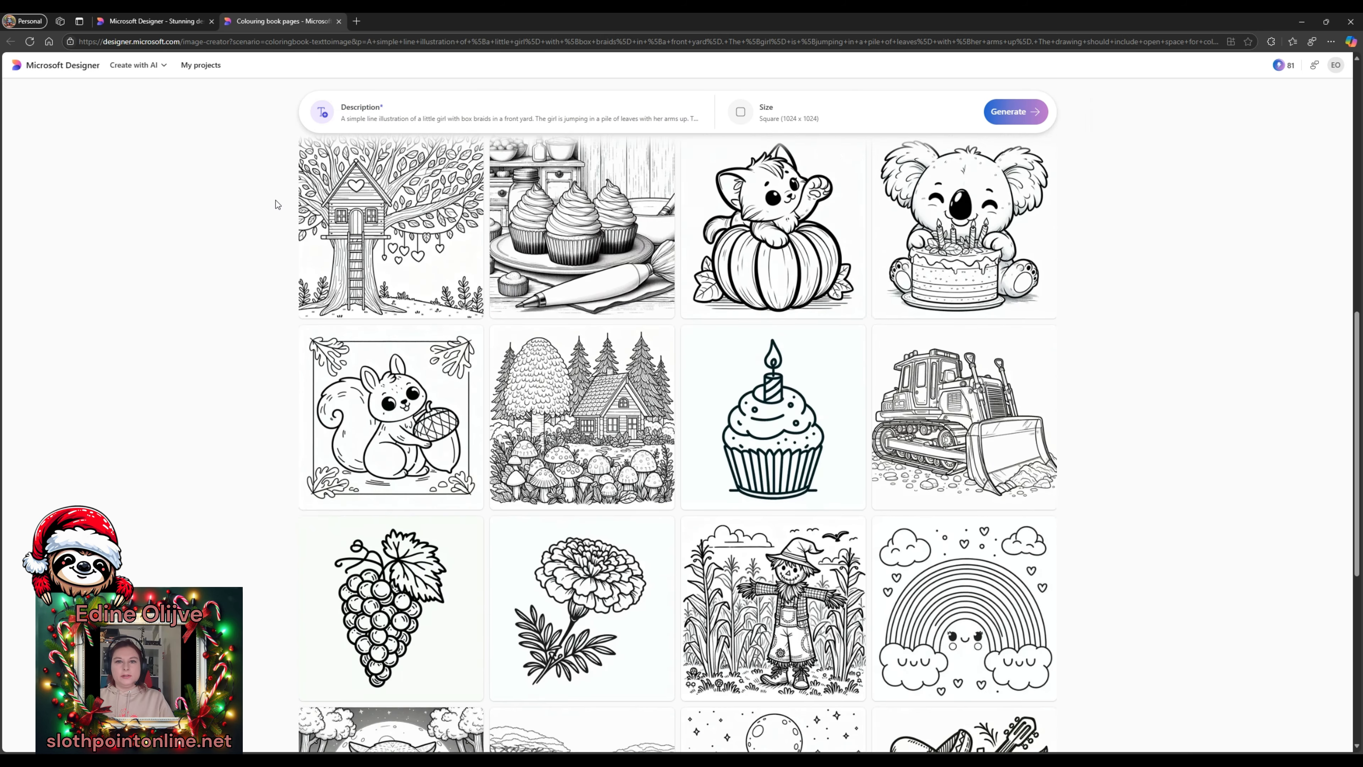
mouse_move(821, 325)
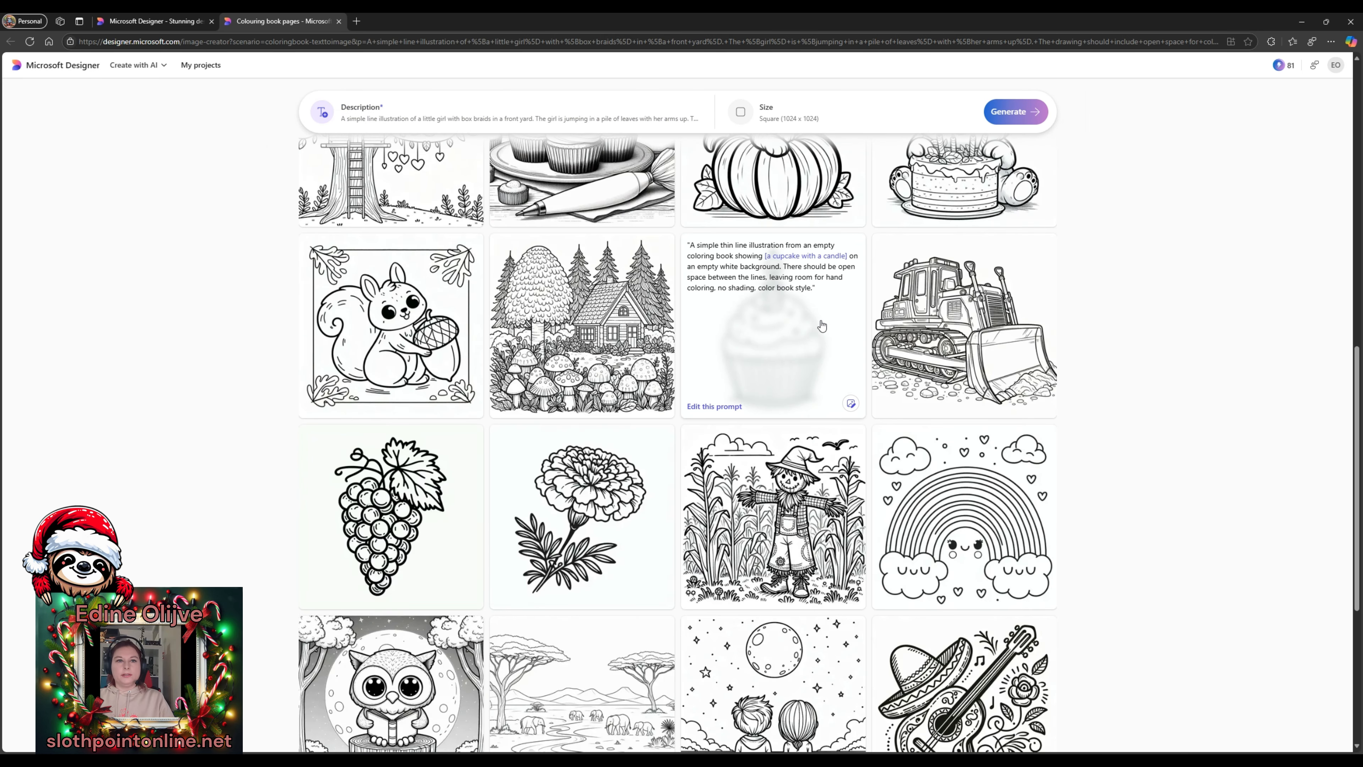
left_click(851, 401)
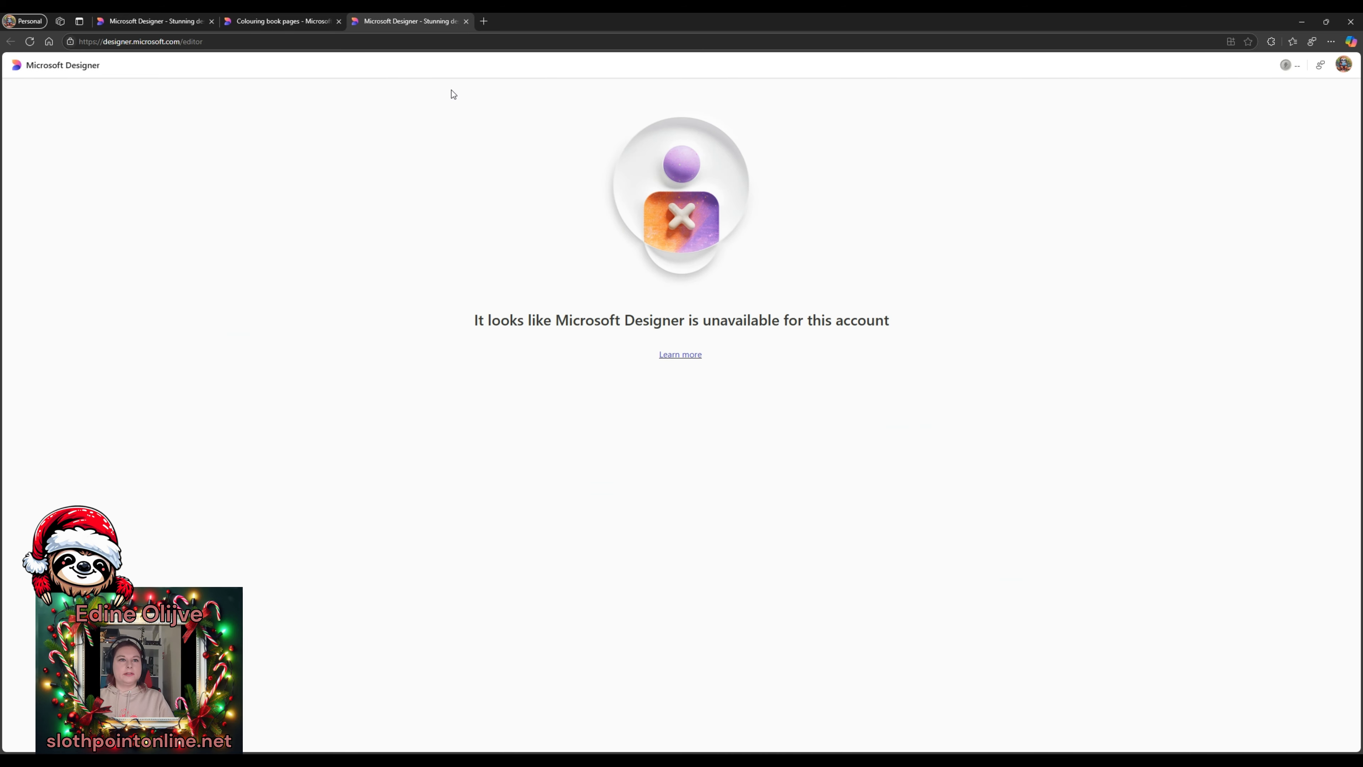
left_click(466, 22)
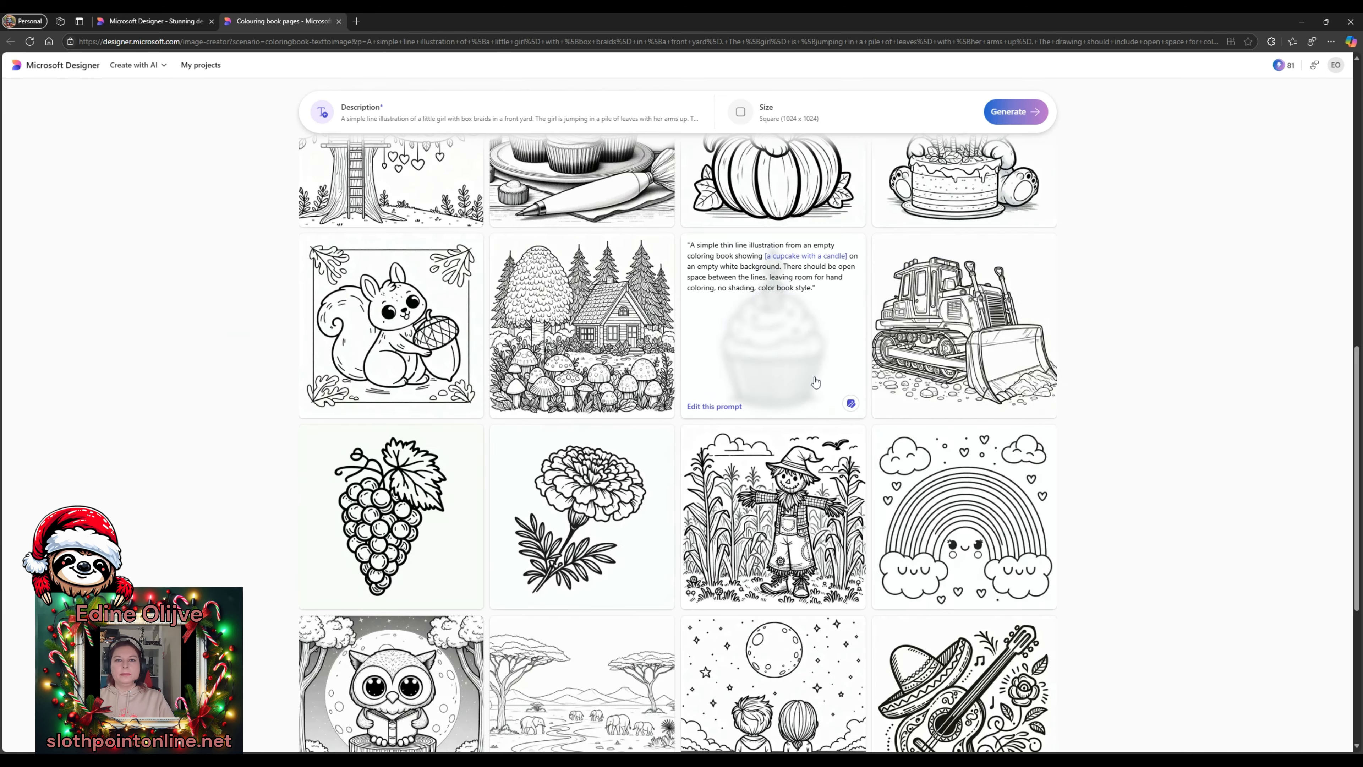
- Expand the little-girl-in-leaves prompt description for editing
scroll(918, 407, "down", 3)
scroll(918, 407, "down", 5)
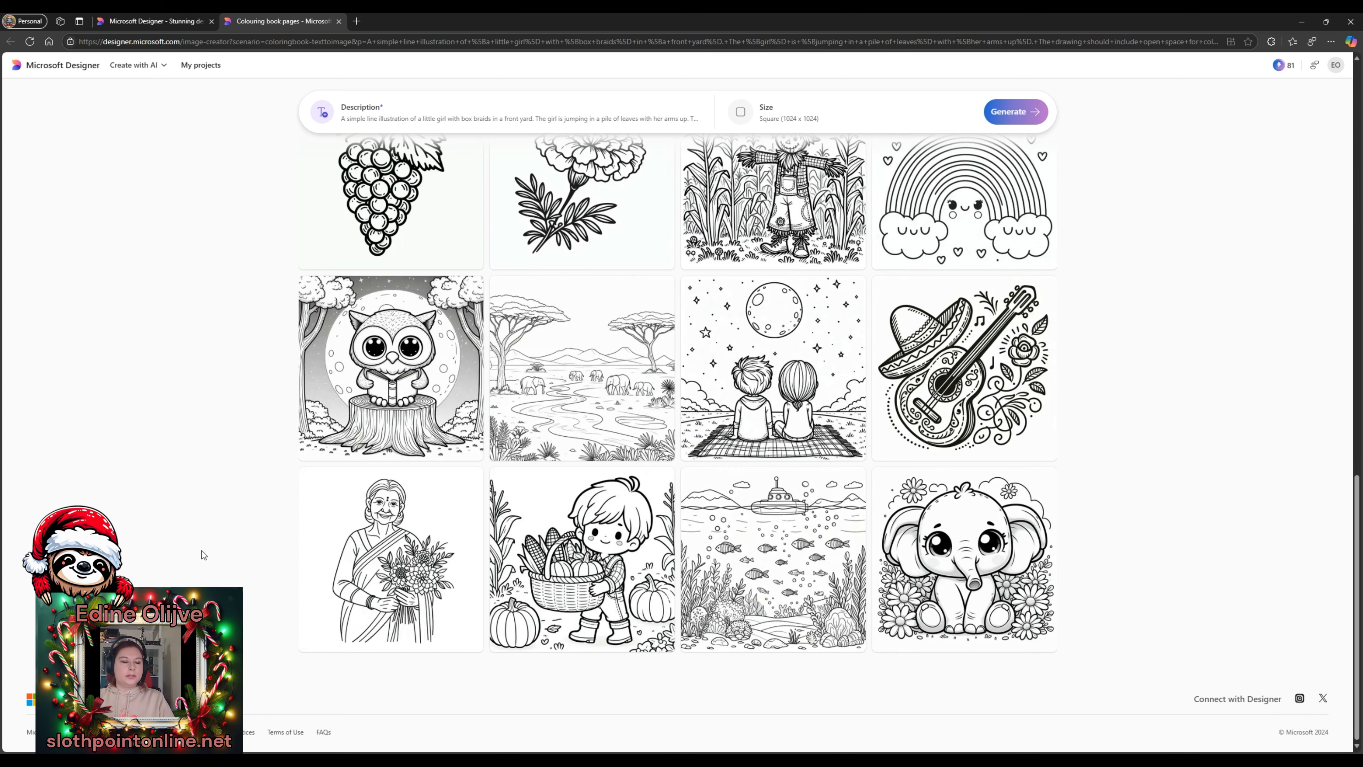
scroll(464, 310, "up", 15)
left_click(513, 151)
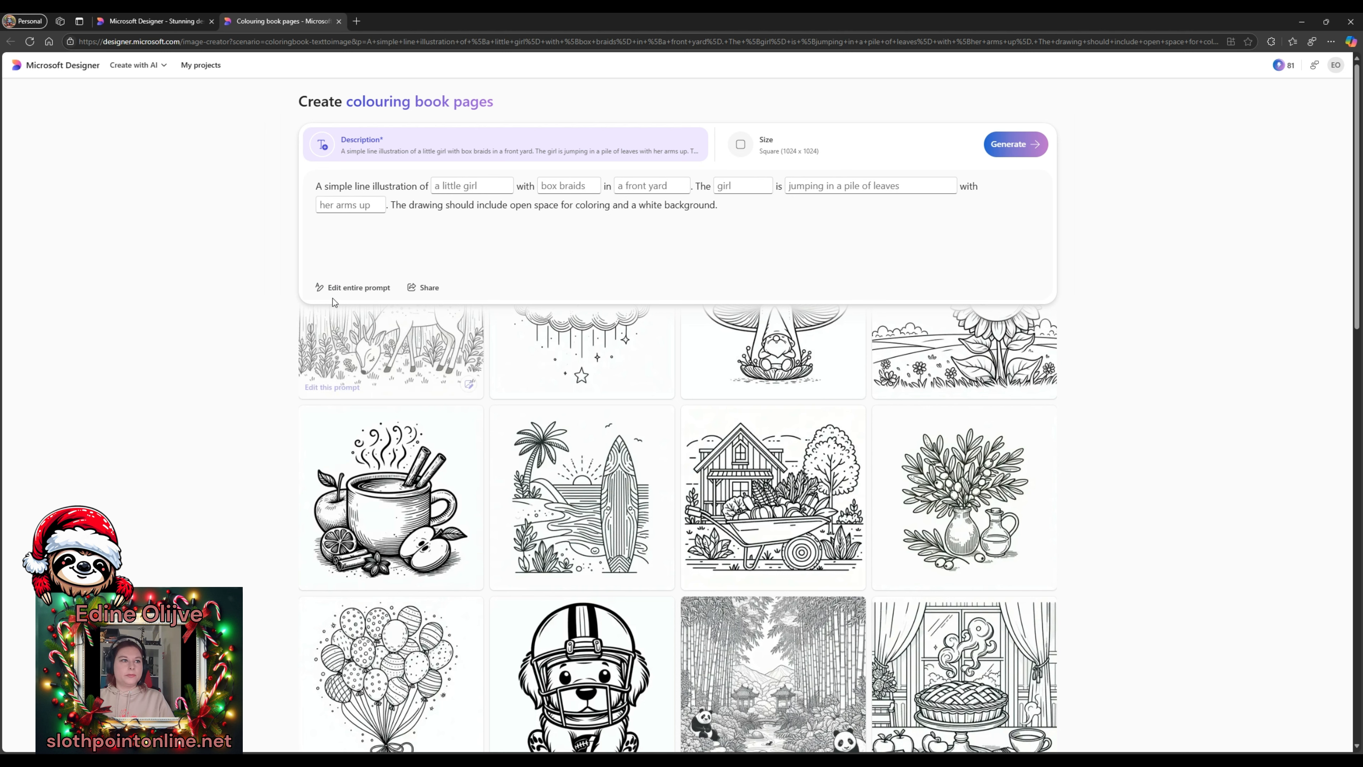
- Replace the girl scene with Santa's sleigh pulled by nine reindeers over snow-covered rooftops
left_click(375, 287)
left_click(426, 225)
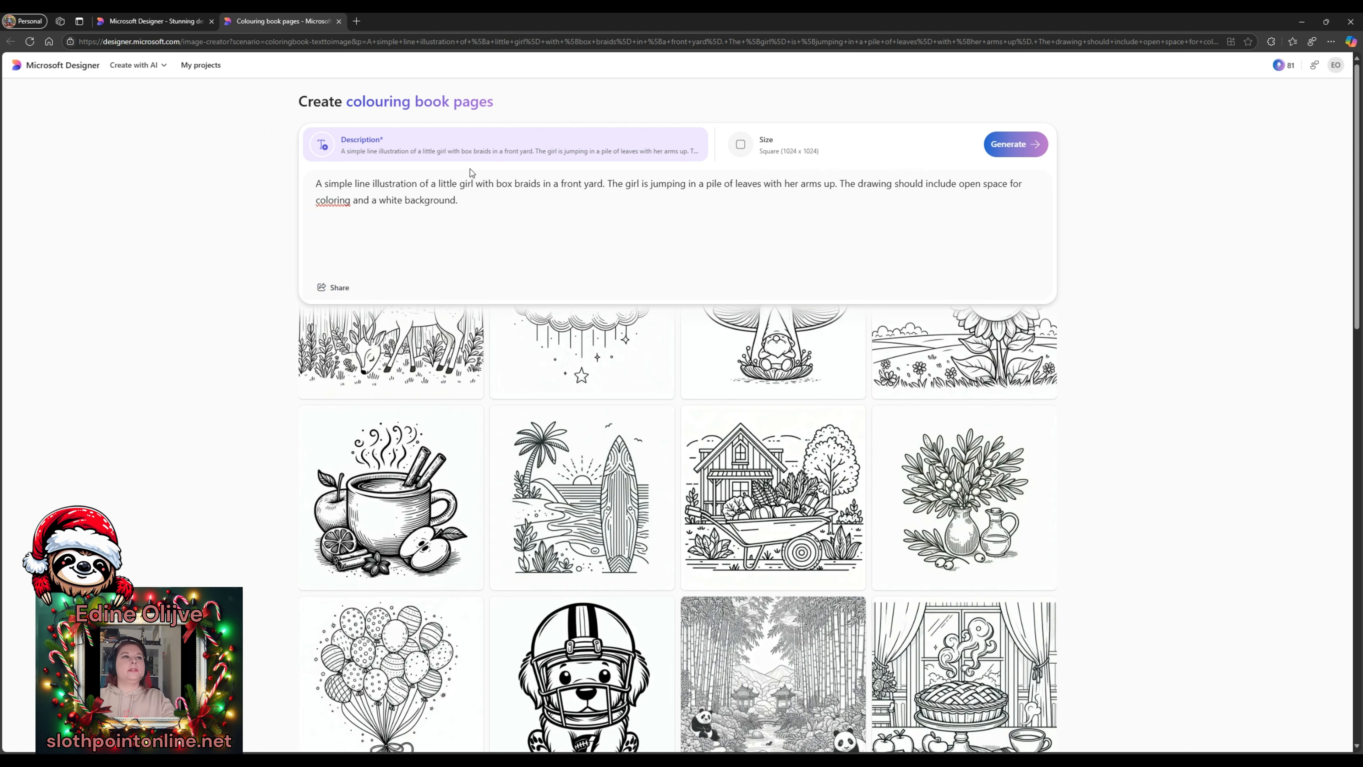
left_click_drag(419, 181, 831, 183)
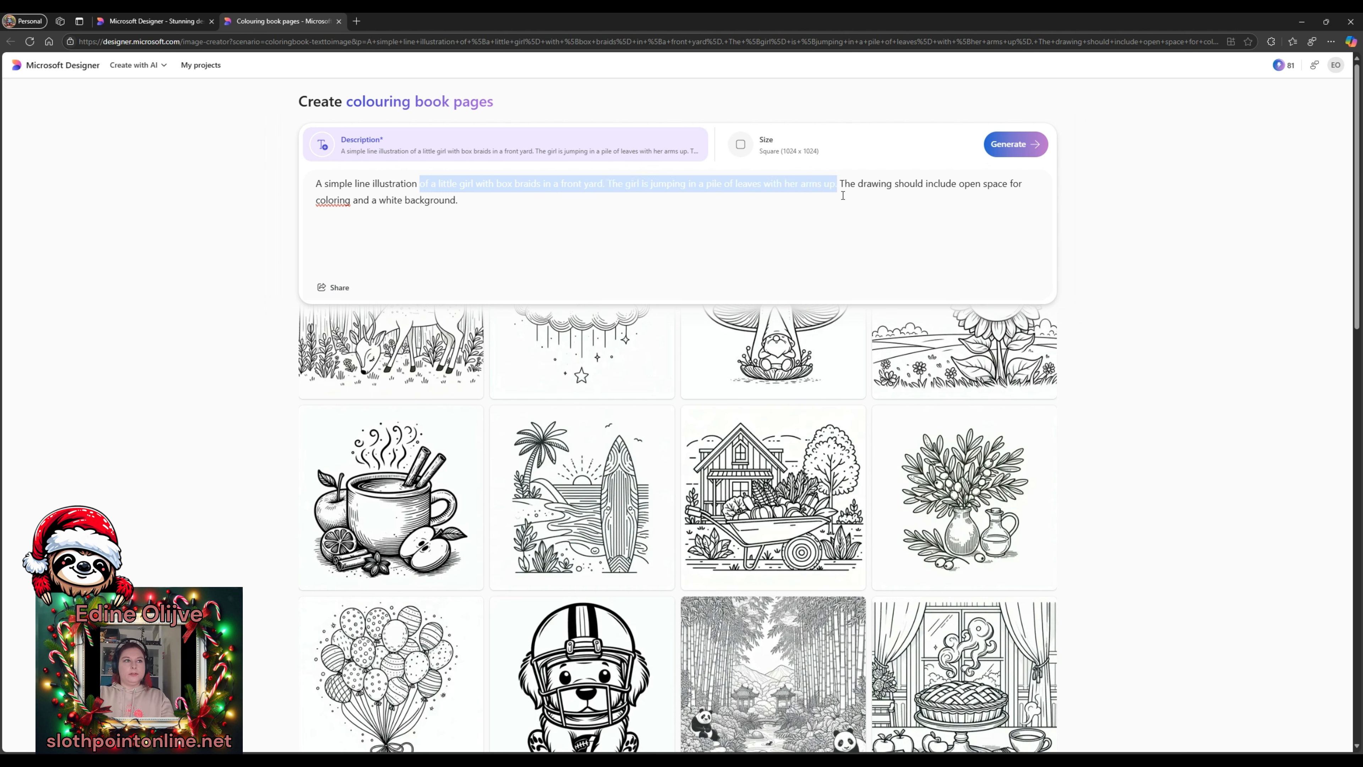
type("of Santa C")
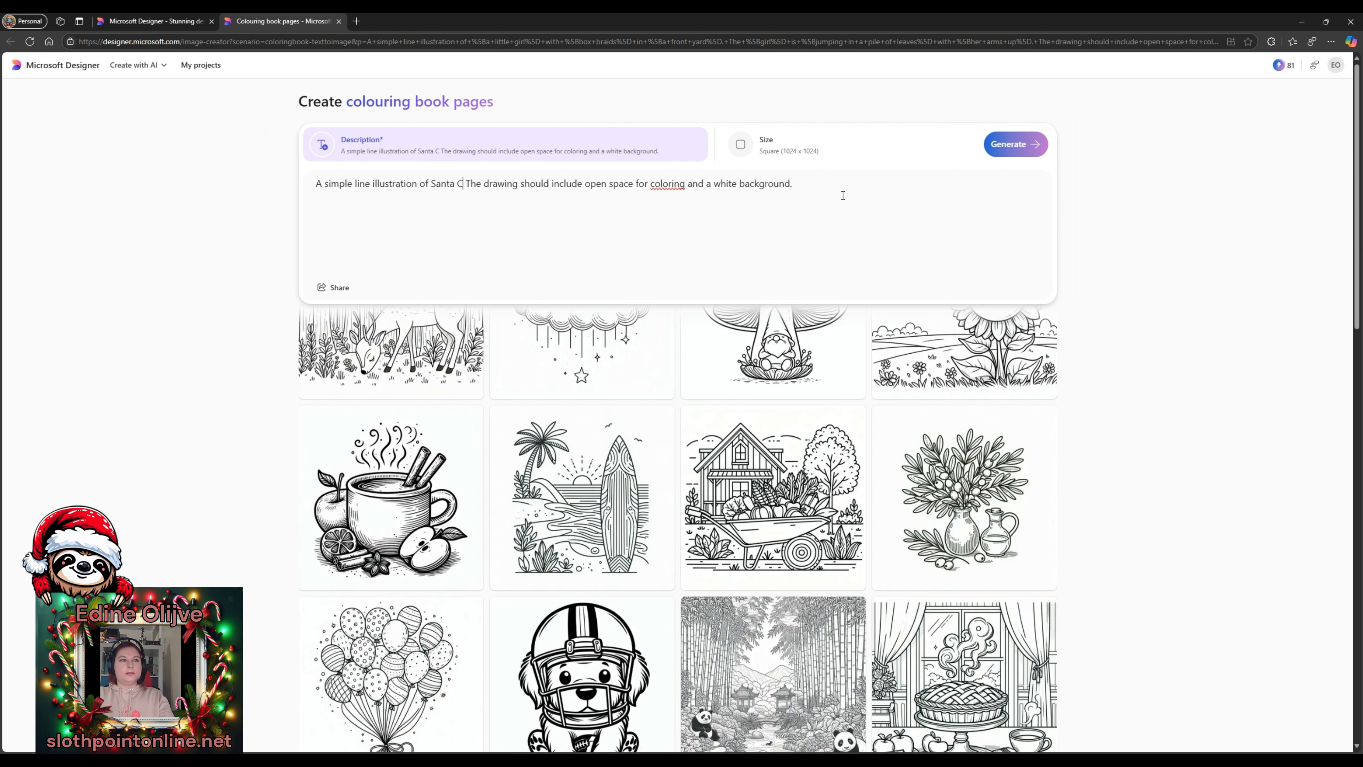
type("laus in hi")
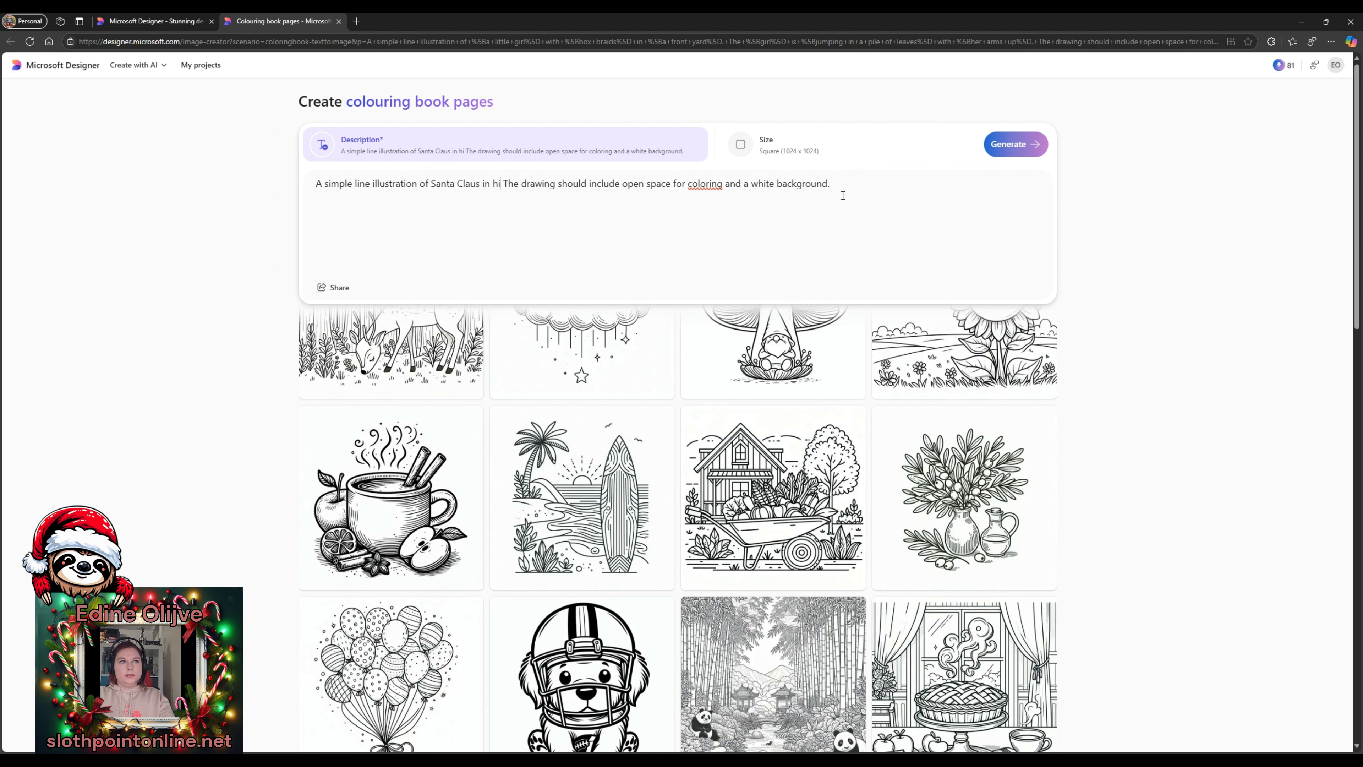
type("s sleigh with his")
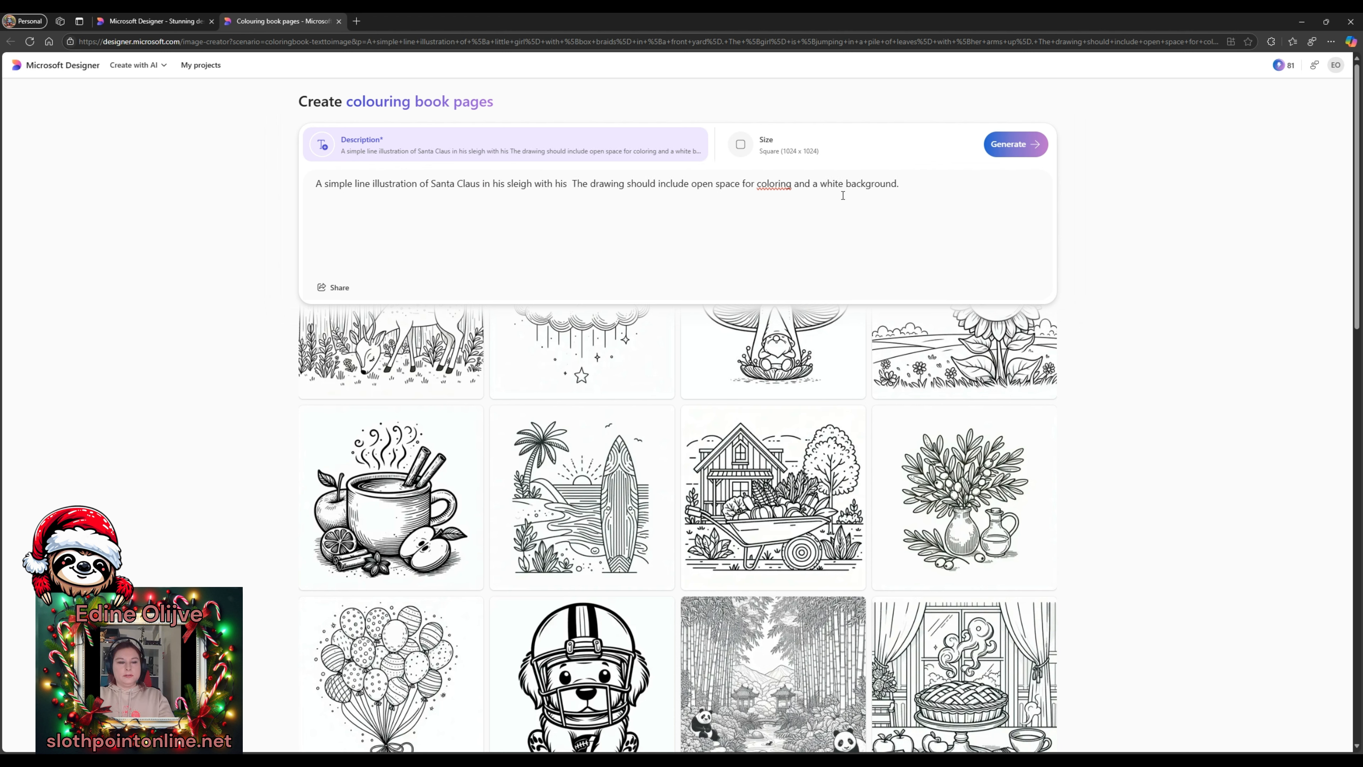
key("BackSpace")
key("BackSpace")
key("BackSpace")
key("BackSpace")
key("BackSpace")
key("BackSpace")
key("BackSpace")
key("BackSpace")
key("BackSpace")
type("th")
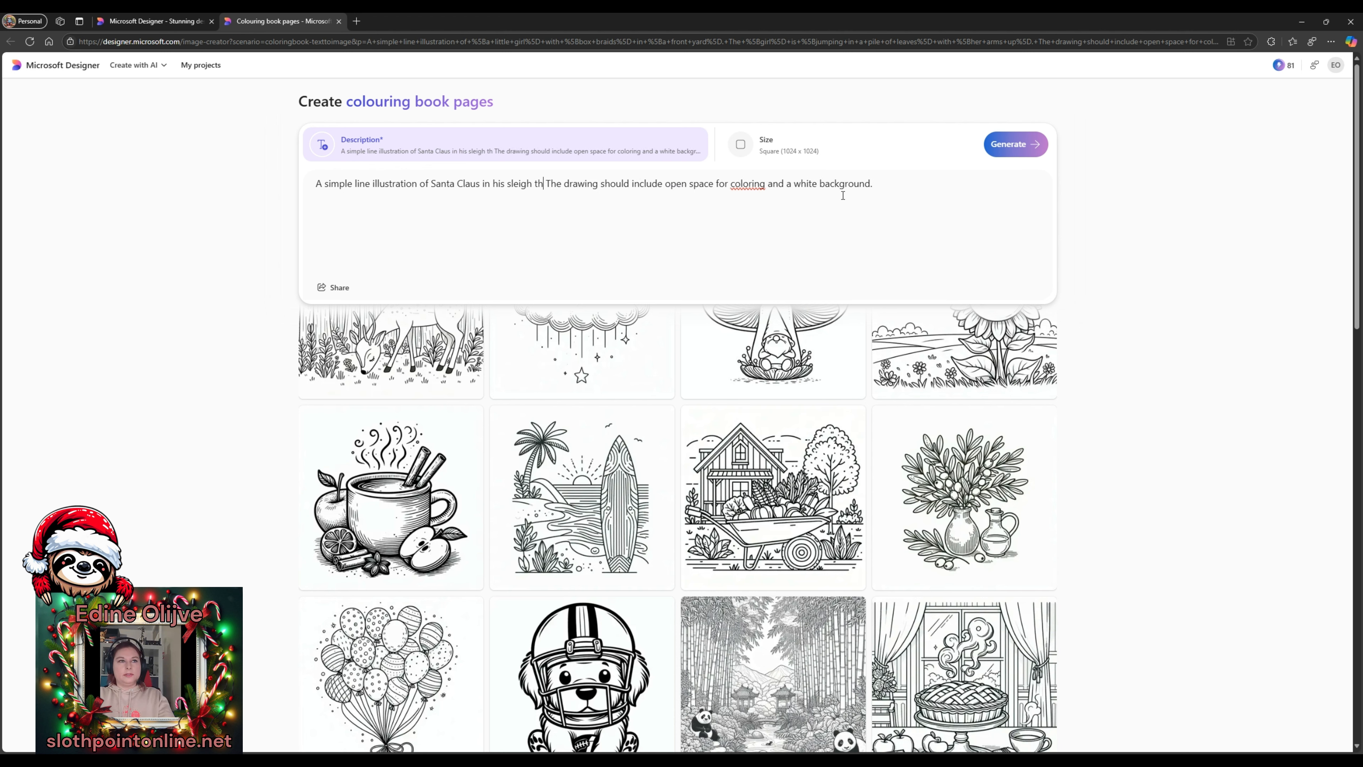
type("at is being ")
type("pulled by h")
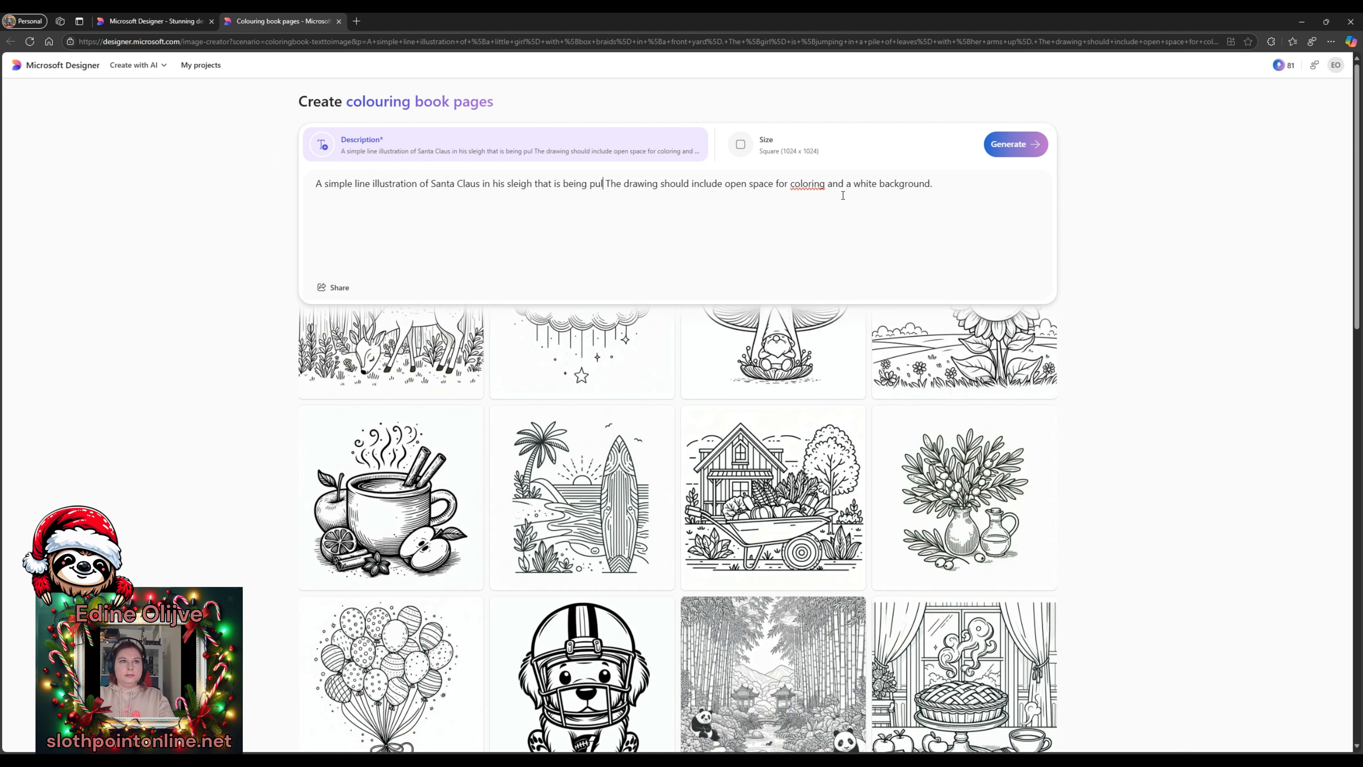
type("is nine reind")
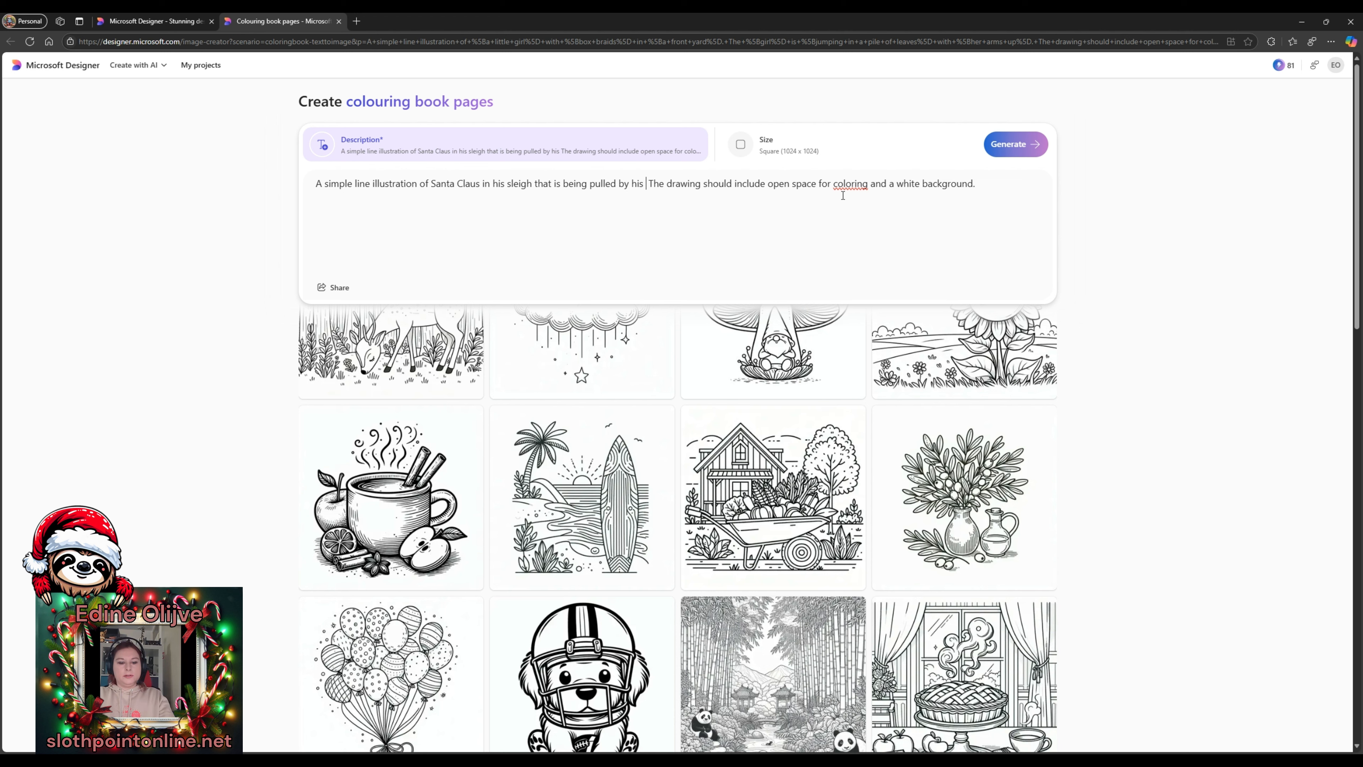
type("eers. The srt")
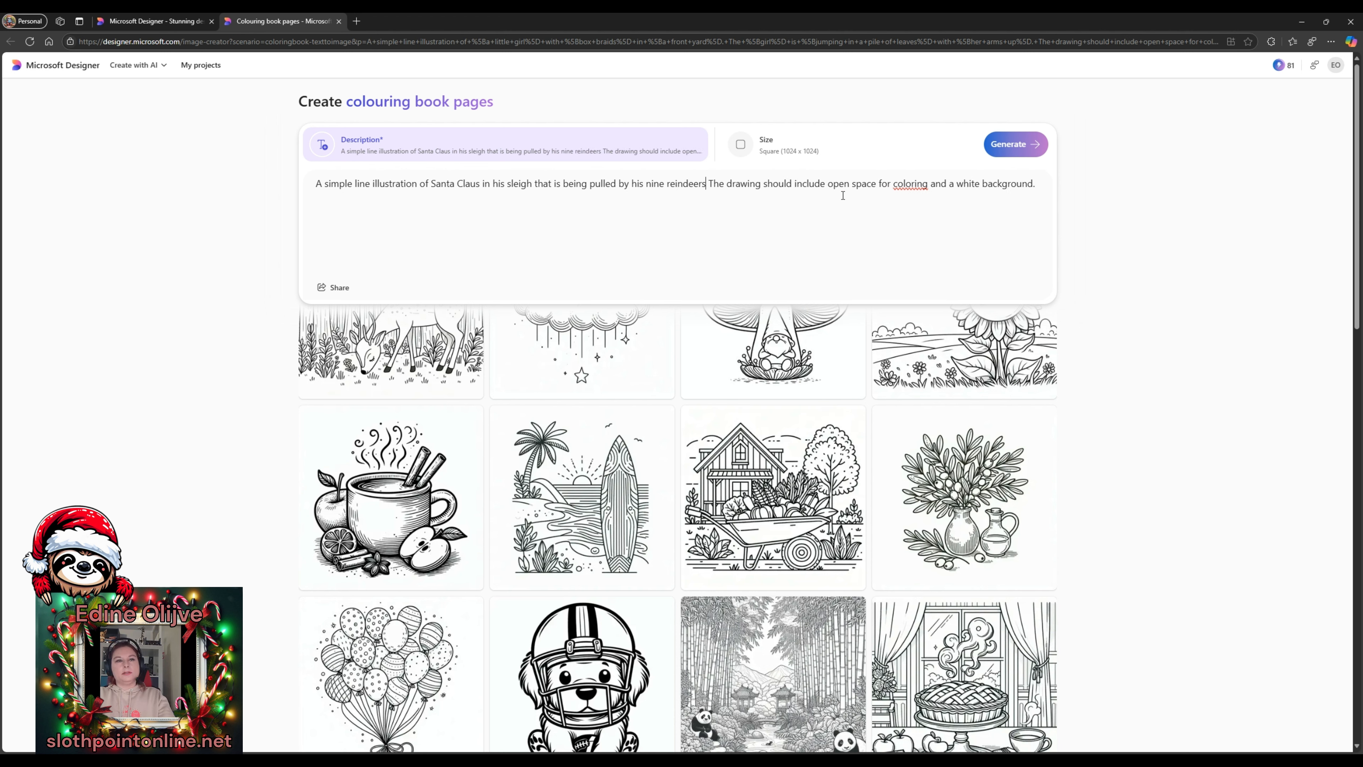
key("BackSpace")
key("BackSpace")
type("leigh is travel")
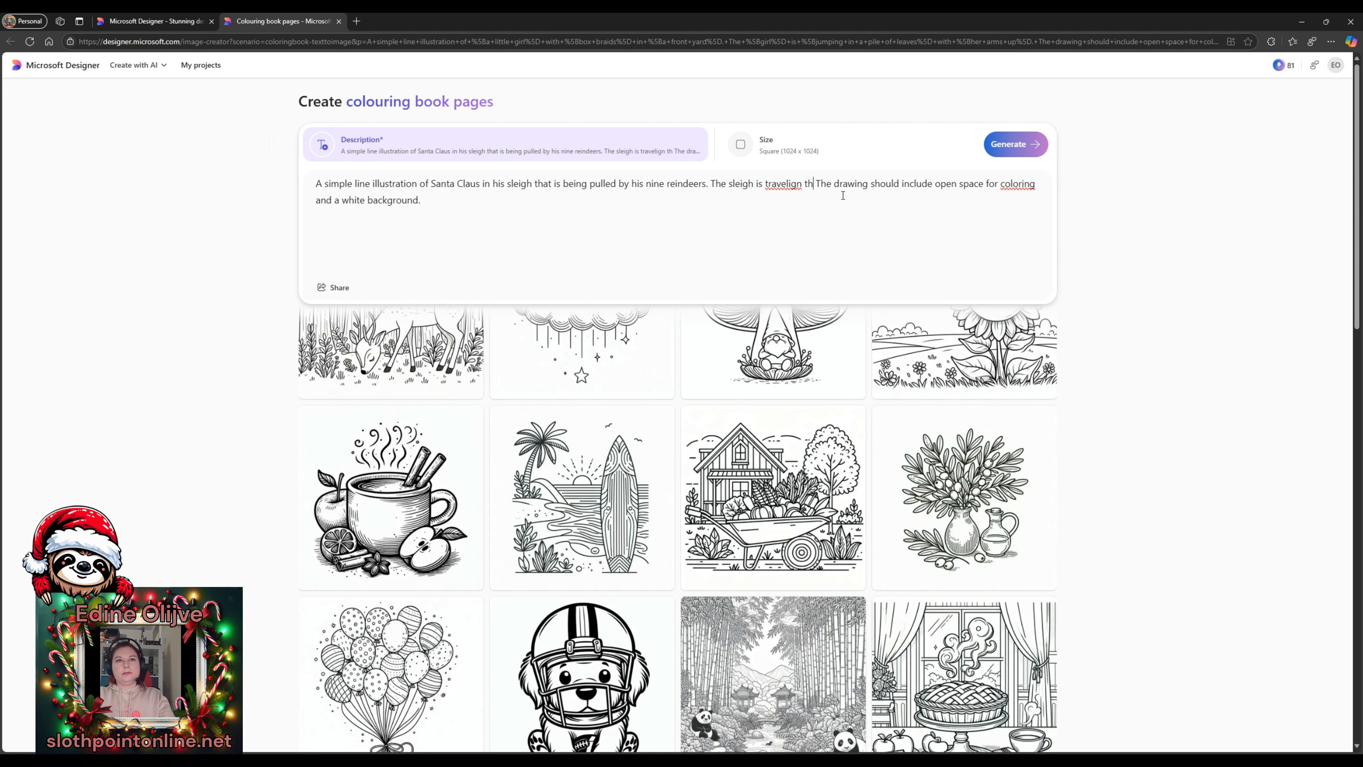
type("ing t")
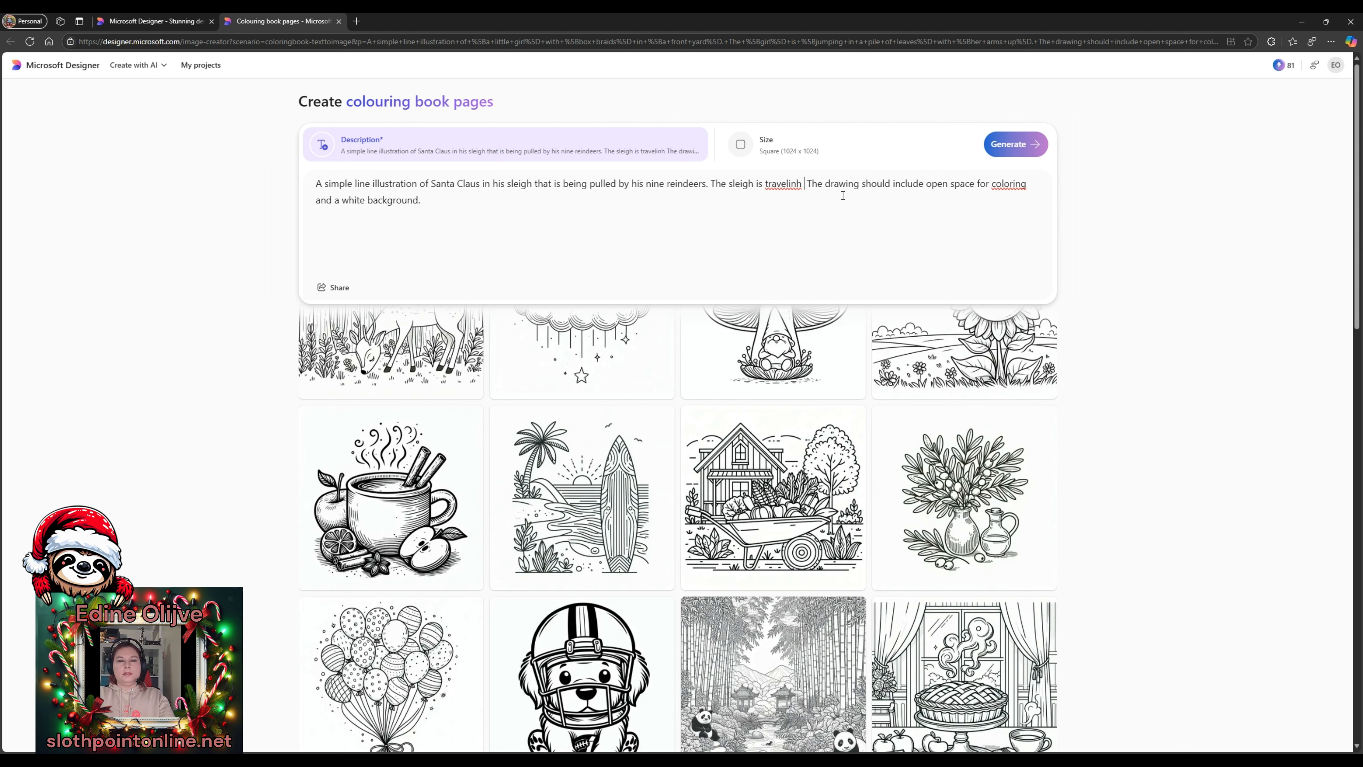
type("he sky with ")
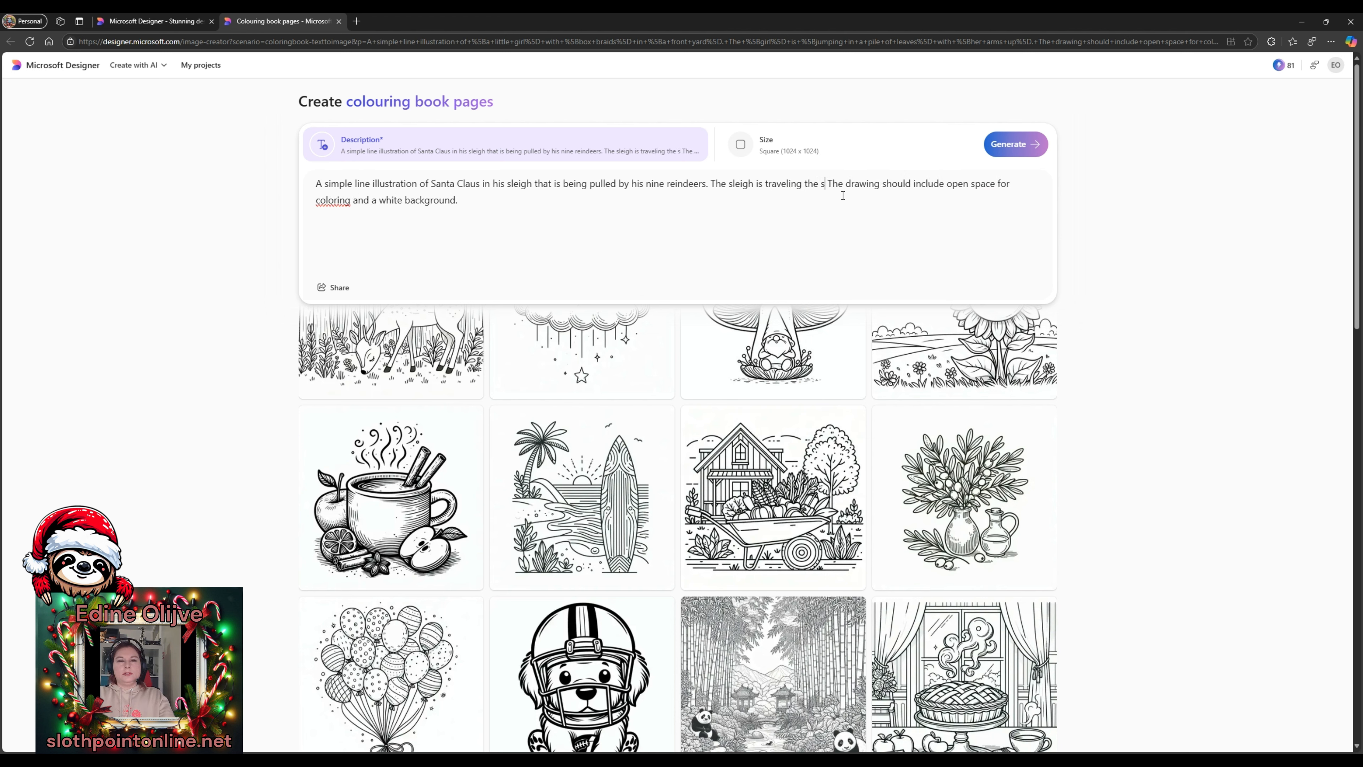
type("snow covered rtoo")
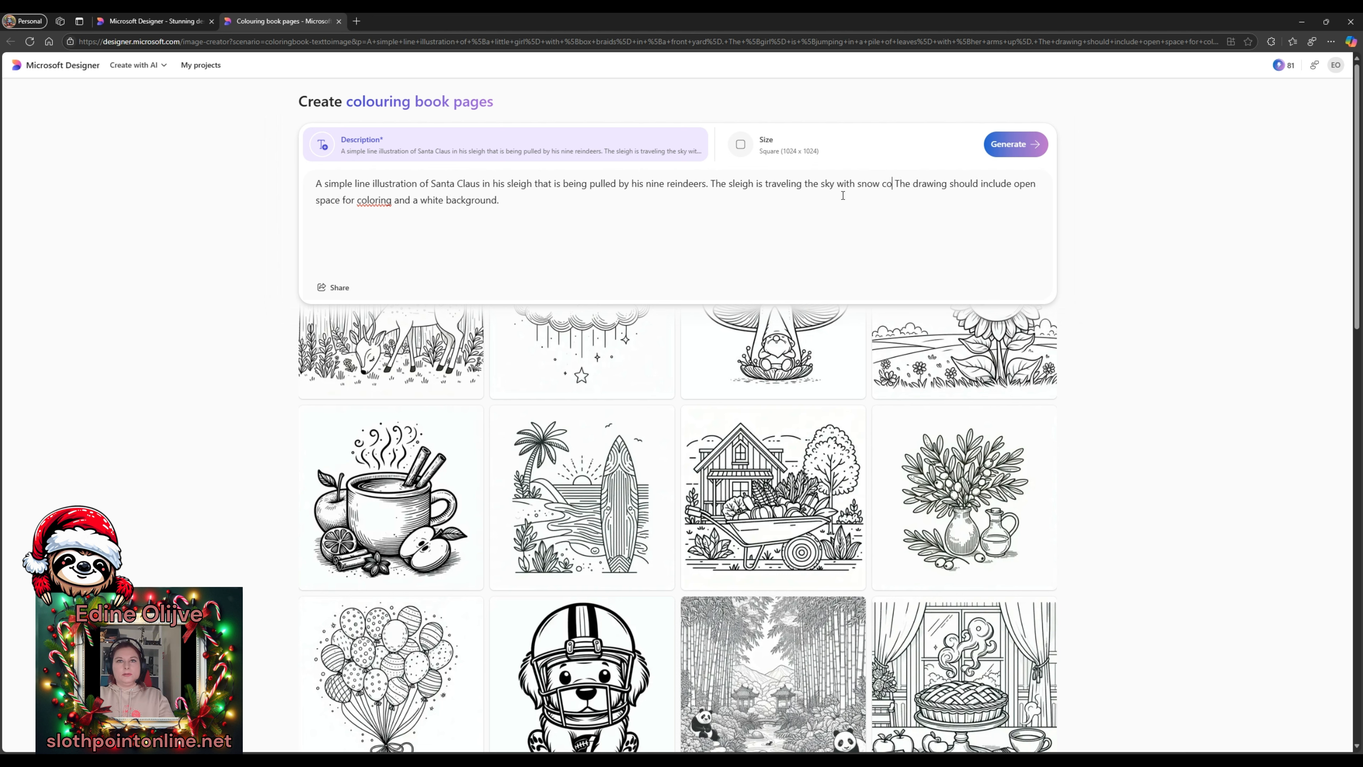
type("t")
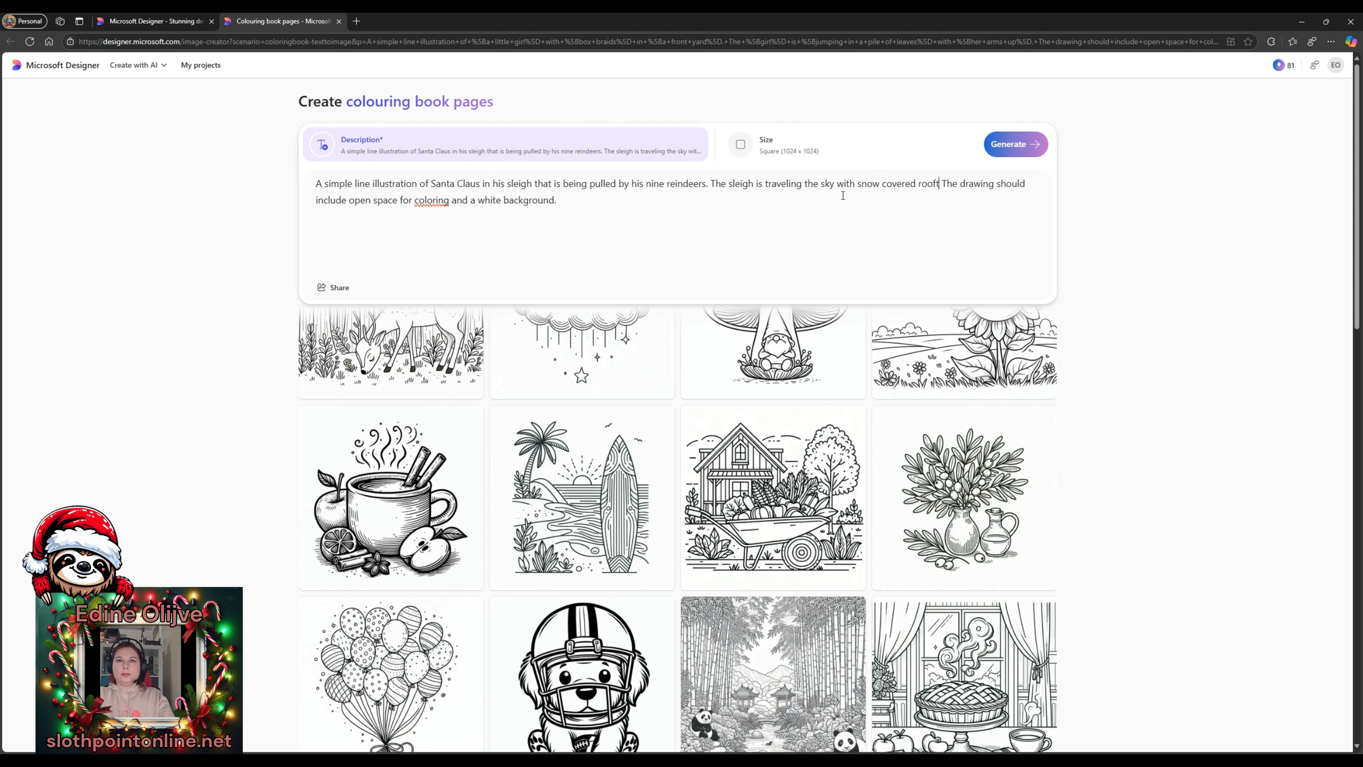
type("ops below it.")
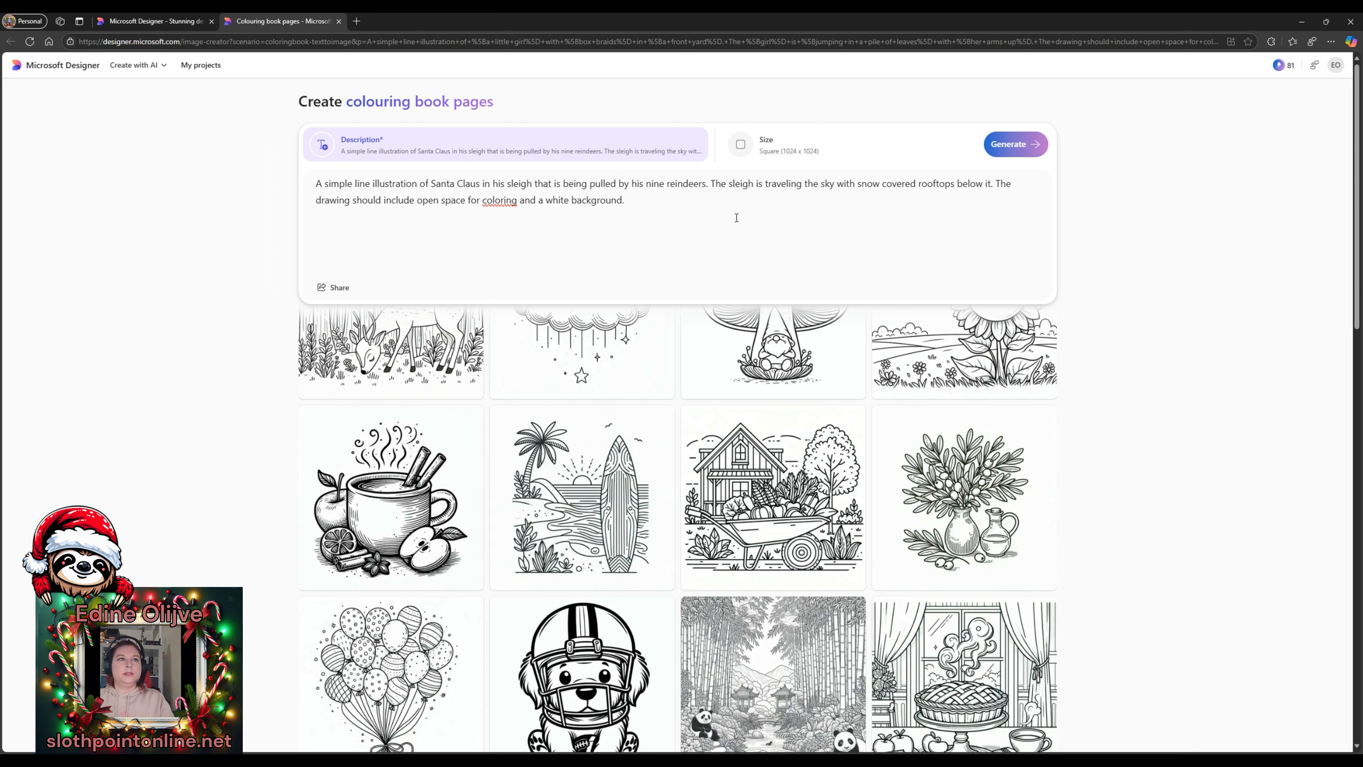
left_click_drag(994, 184, 995, 229)
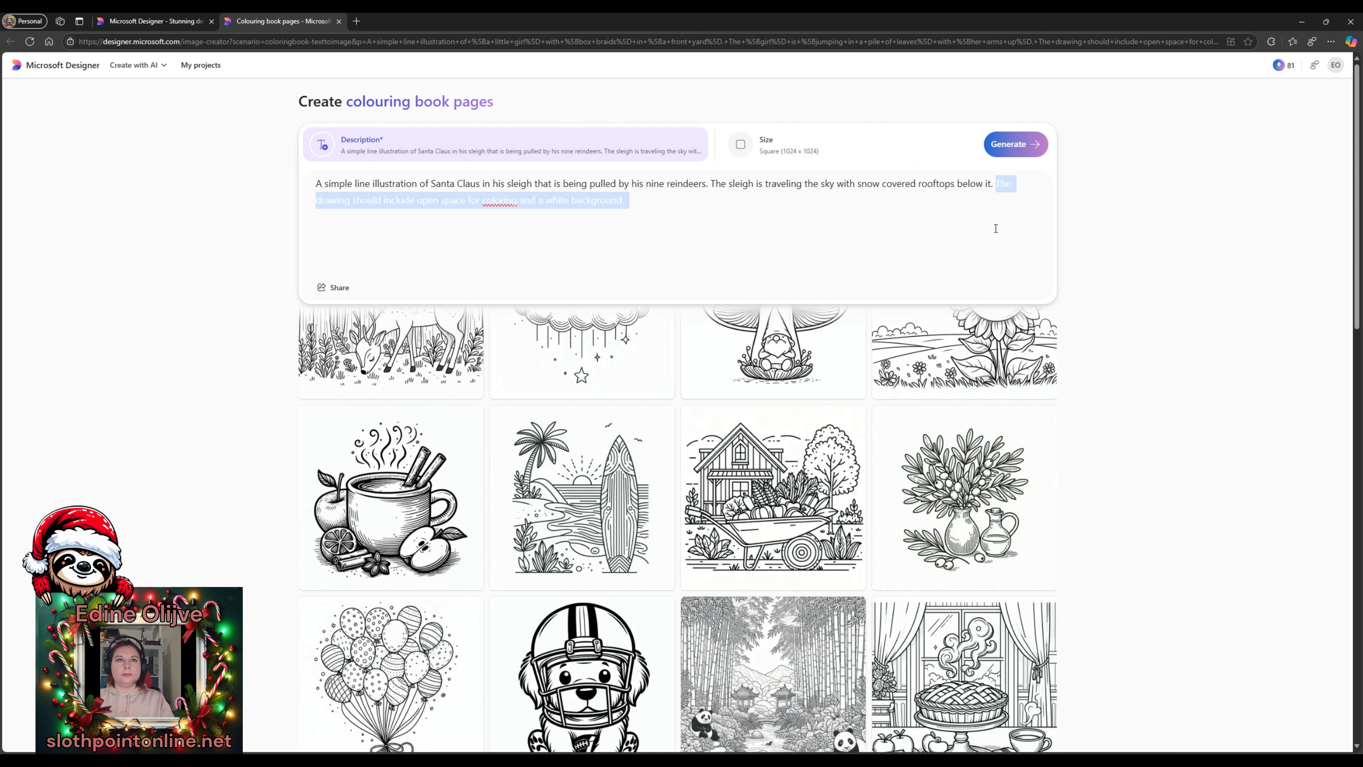
left_click(995, 228)
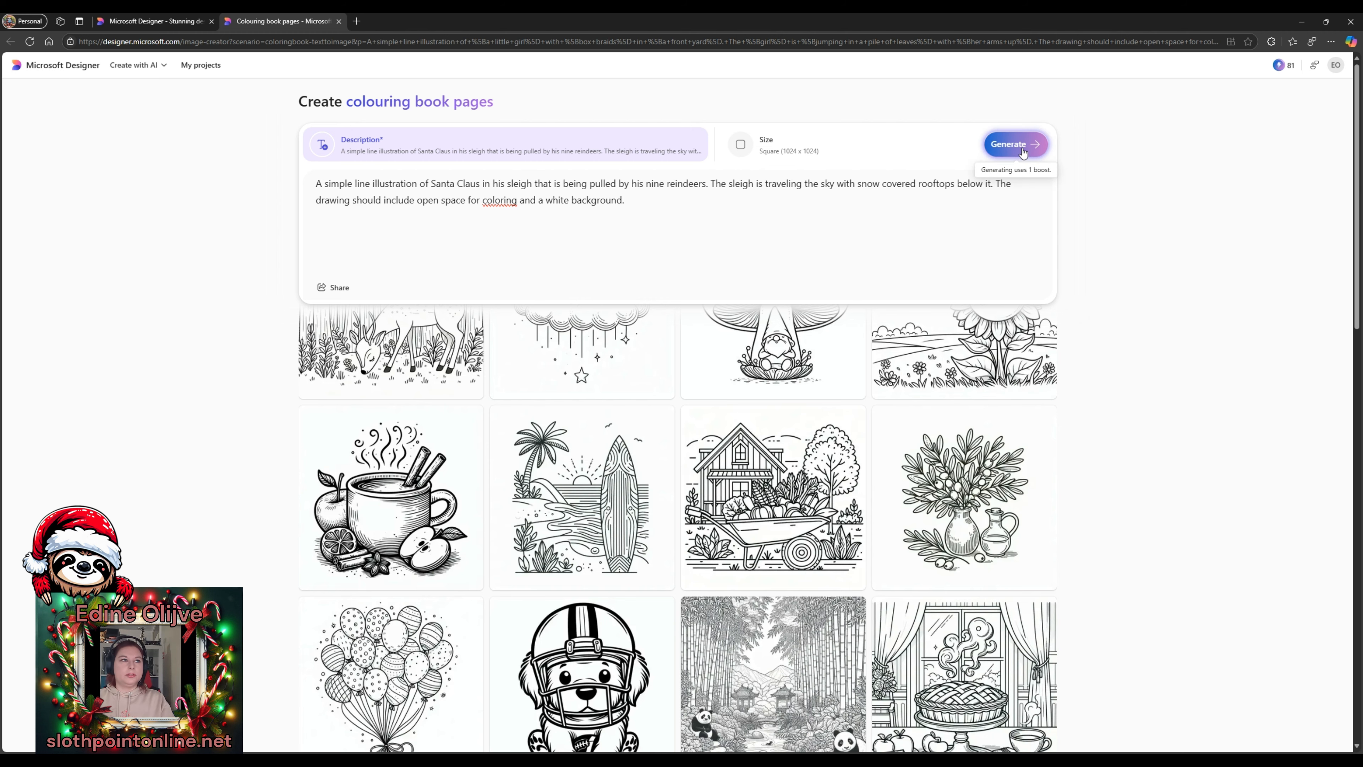
- Generate the Santa sleigh colouring pages, retrying after errors, and open the results full-size
left_click(1023, 153)
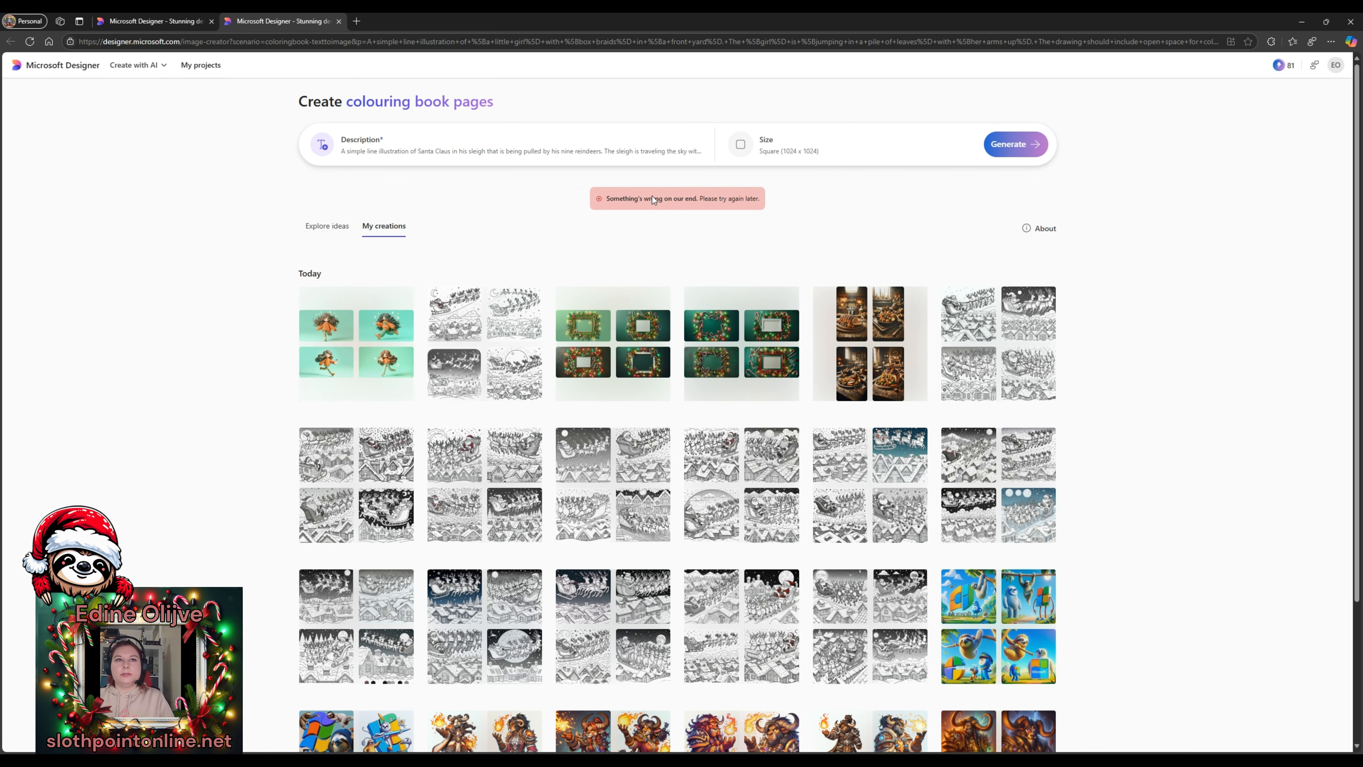
left_click(1008, 157)
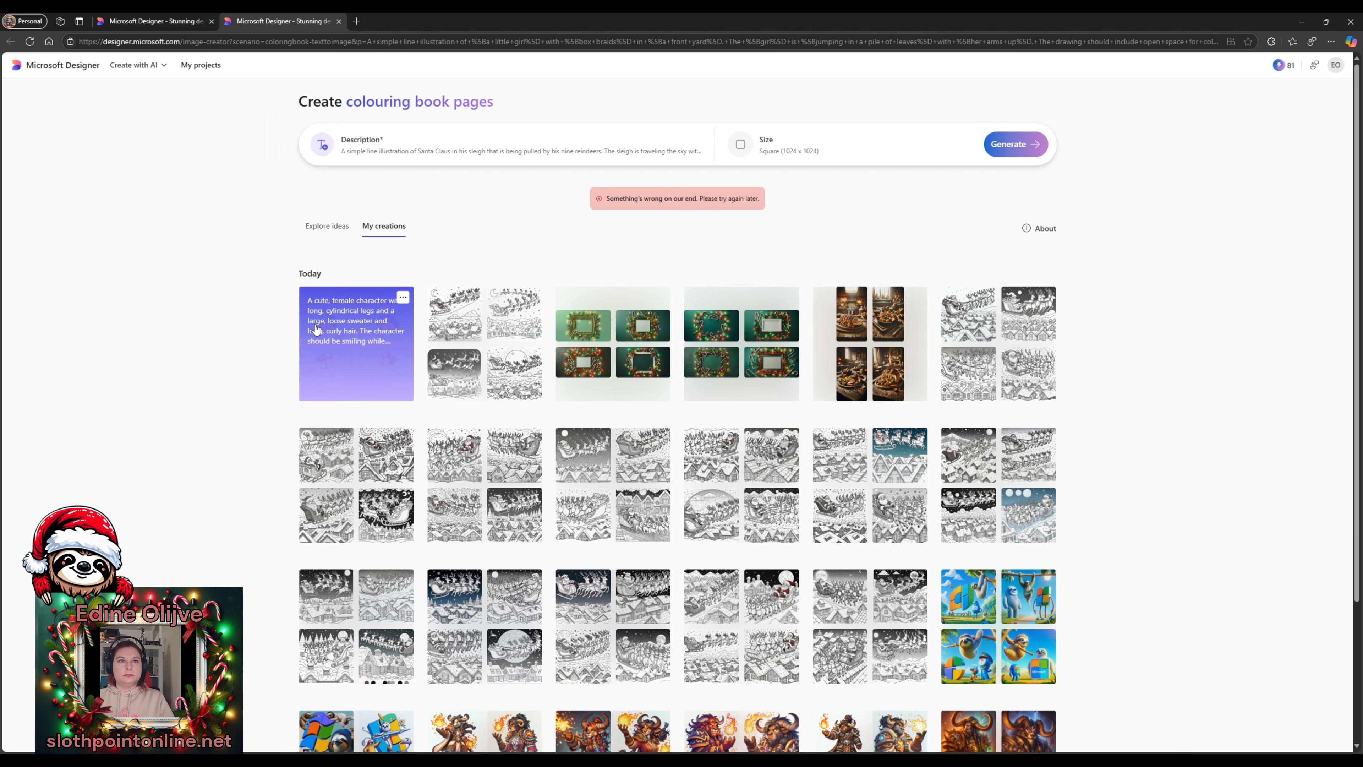
left_click(1012, 148)
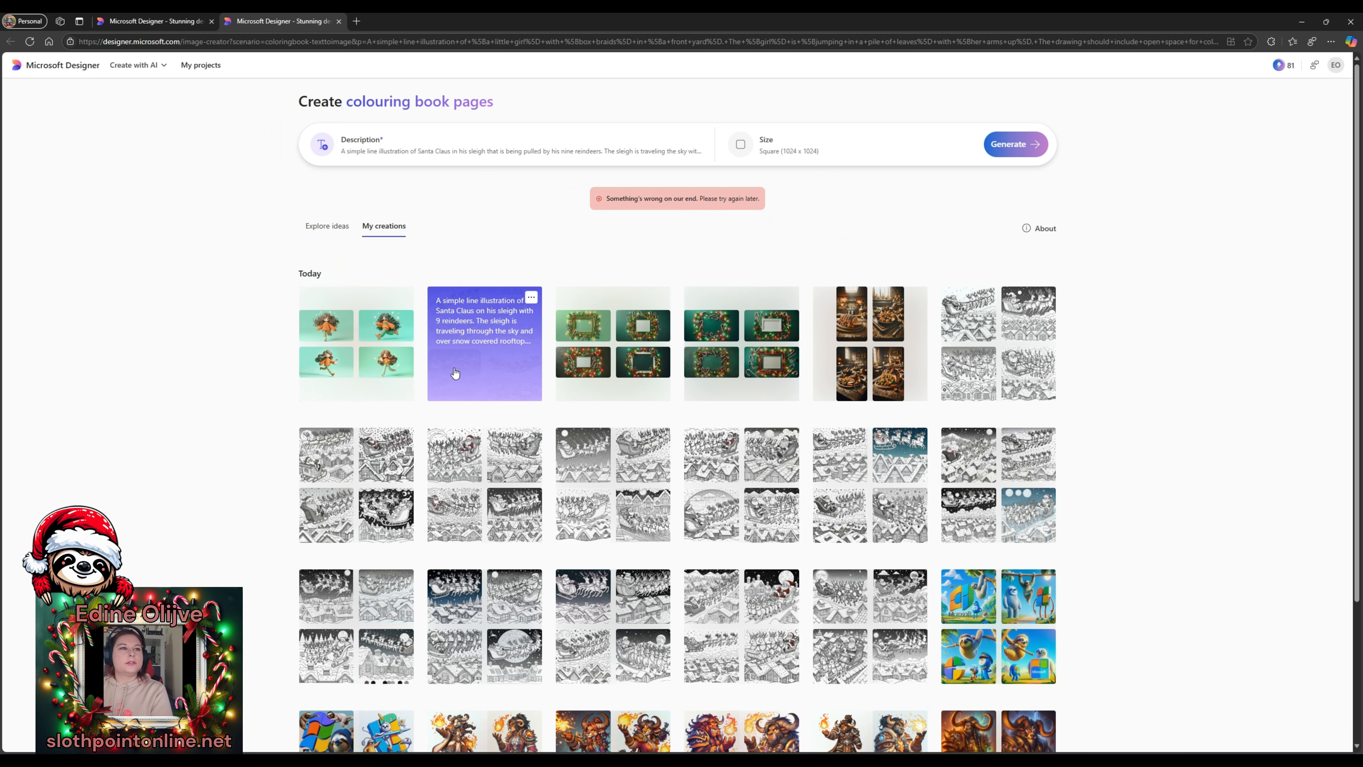
left_click(477, 341)
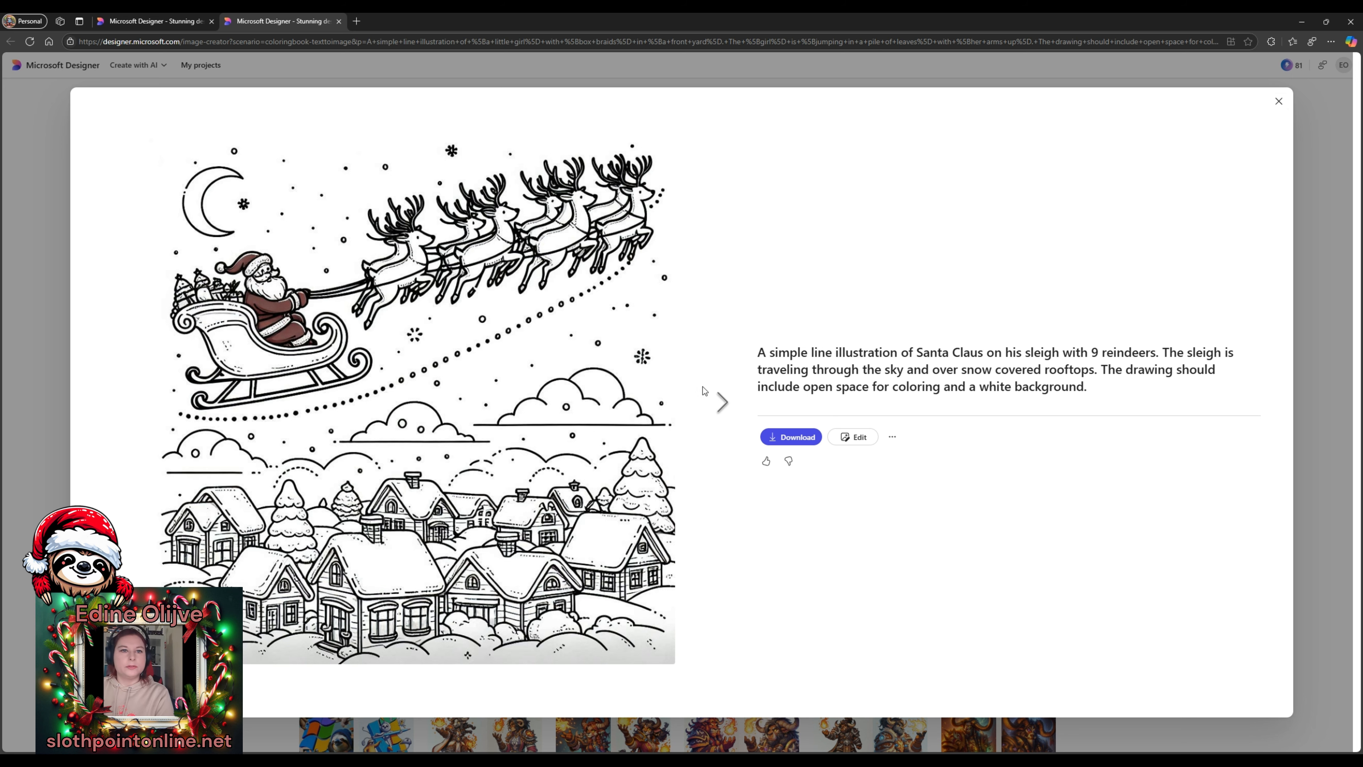
- View the next sleigh colouring page, then close the viewer to return to the gallery
left_click(720, 401)
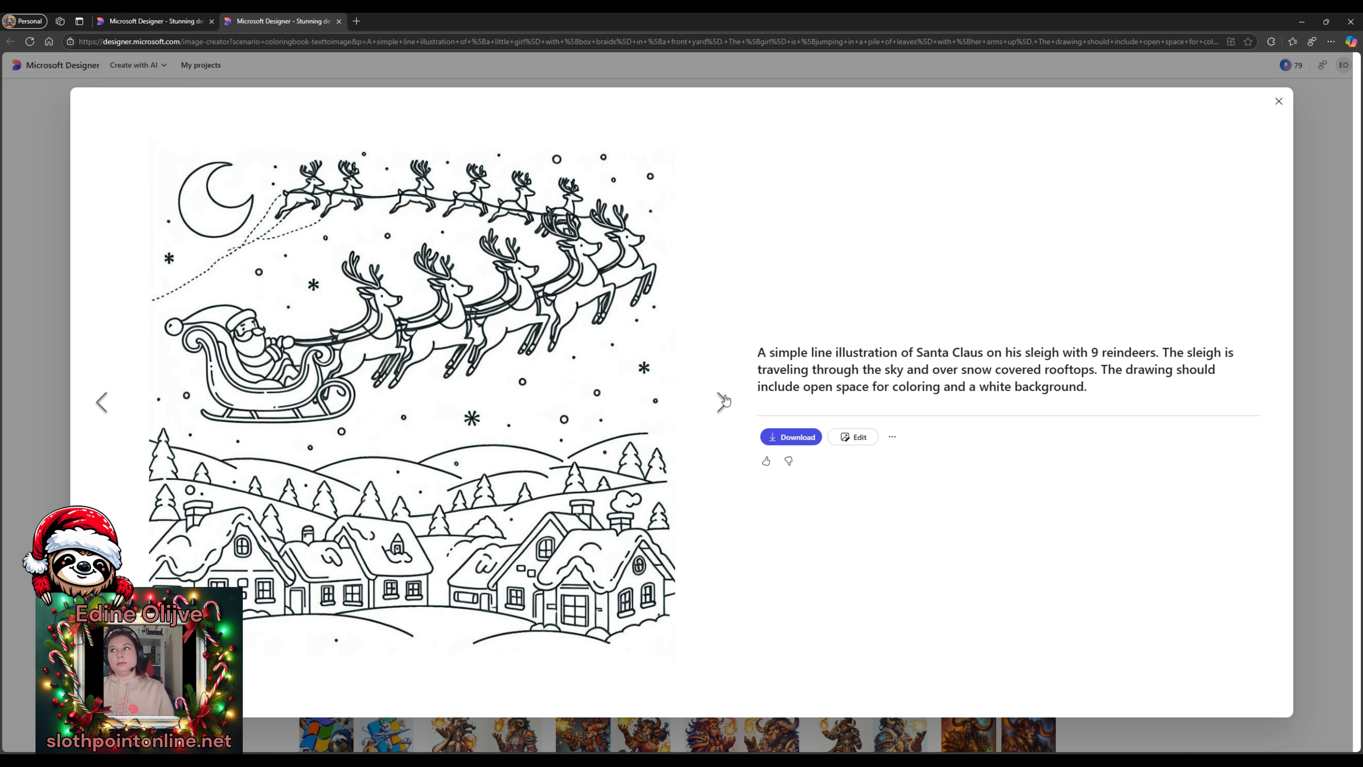
left_click(1278, 101)
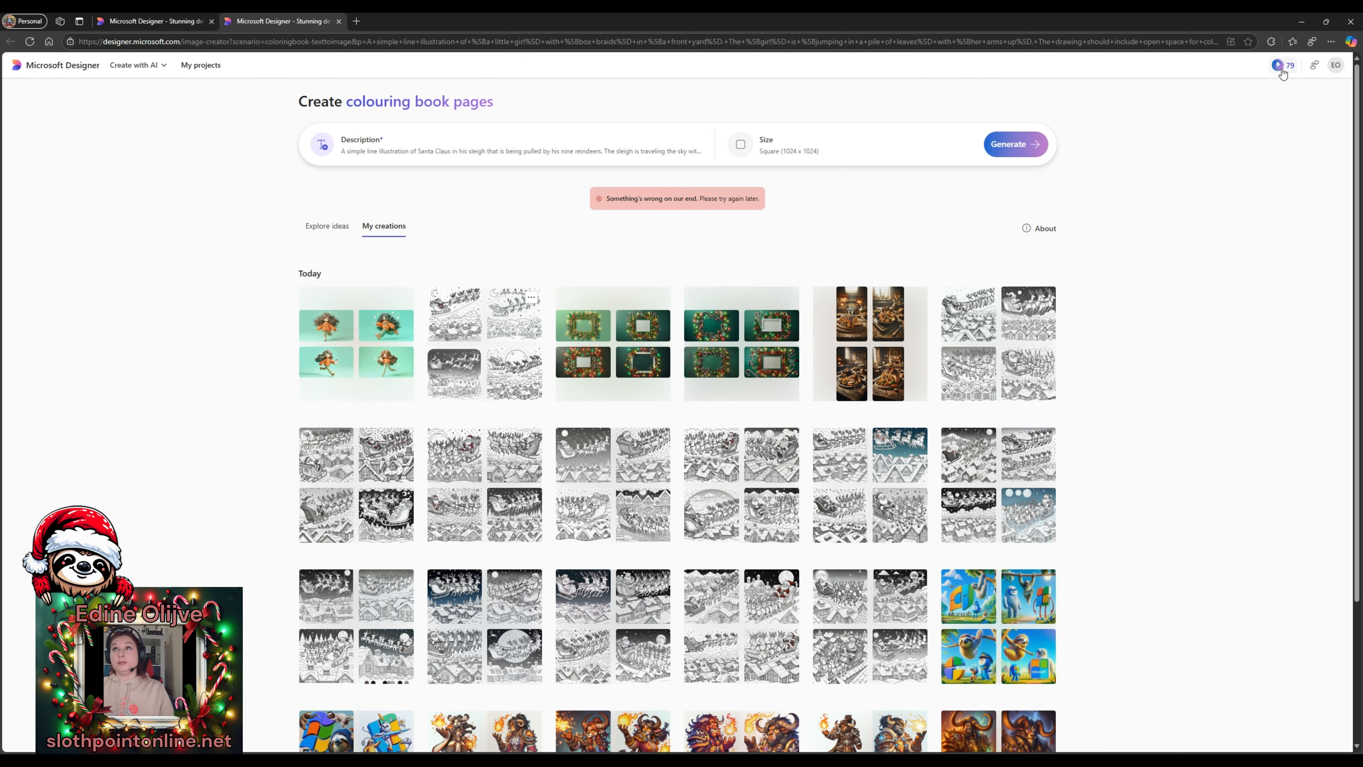
mouse_move(1282, 73)
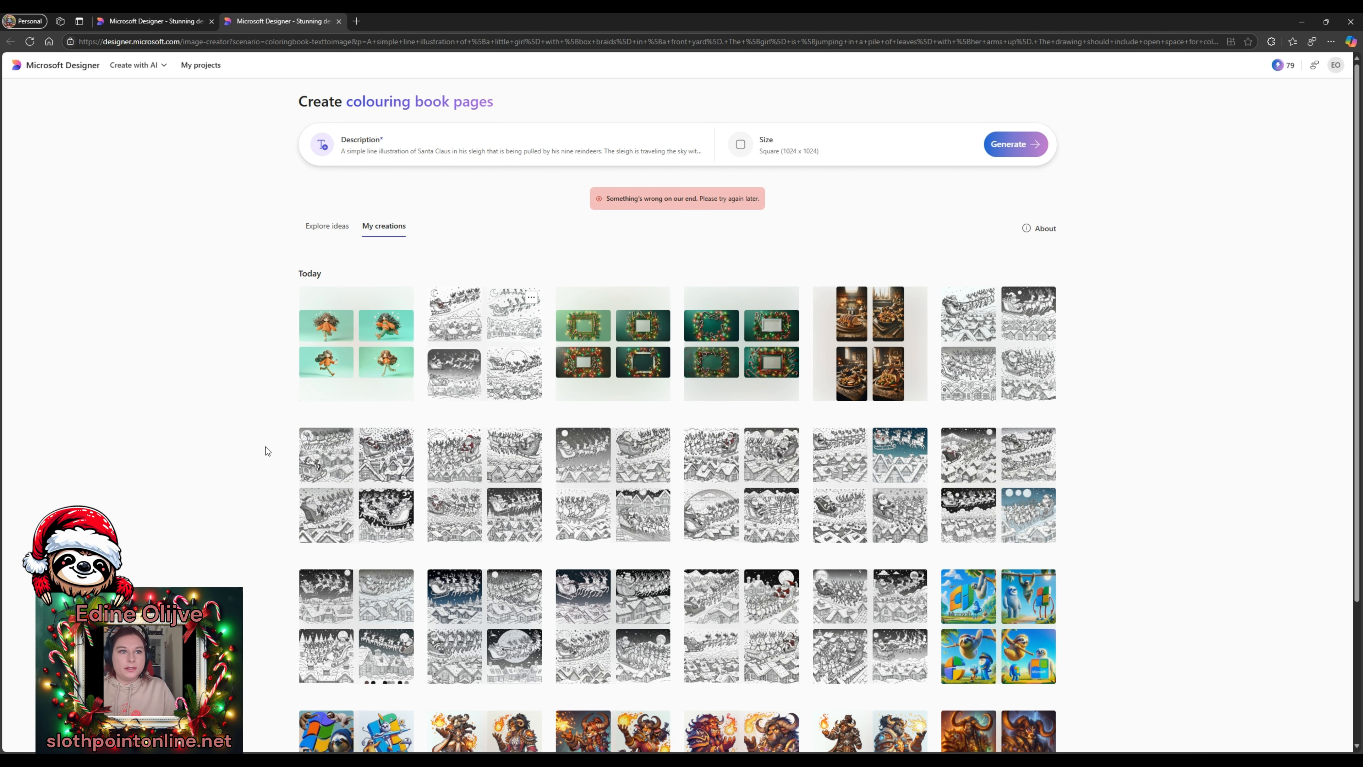
scroll(297, 436, "down", 2)
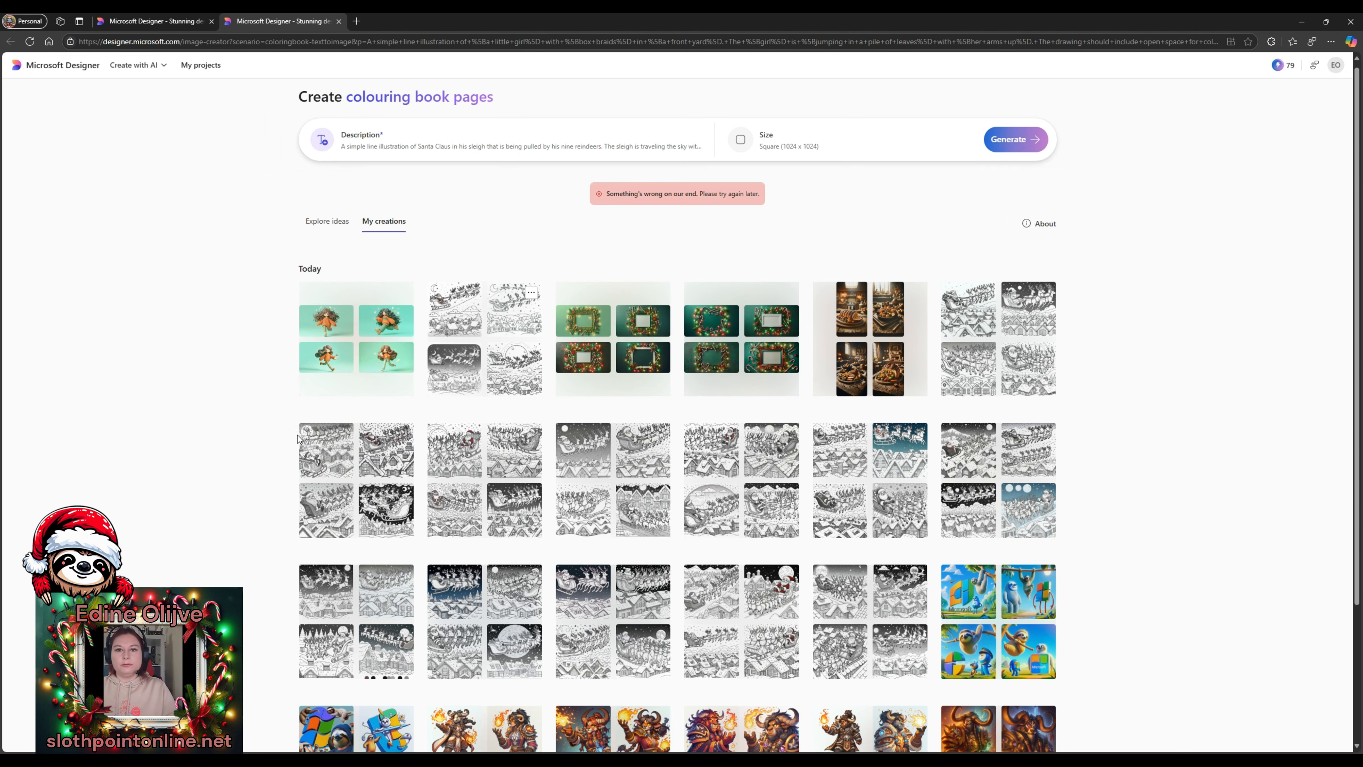
scroll(297, 434, "up", 2)
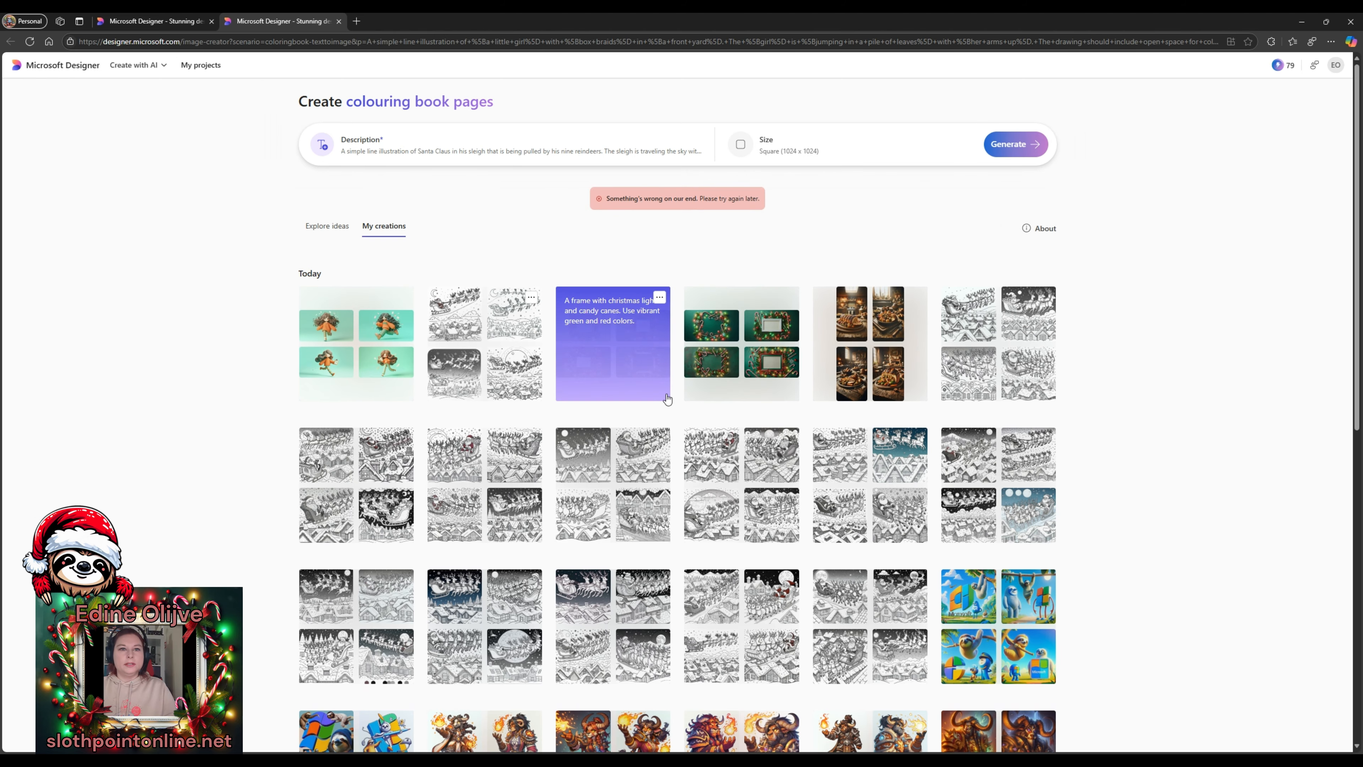
left_click(616, 355)
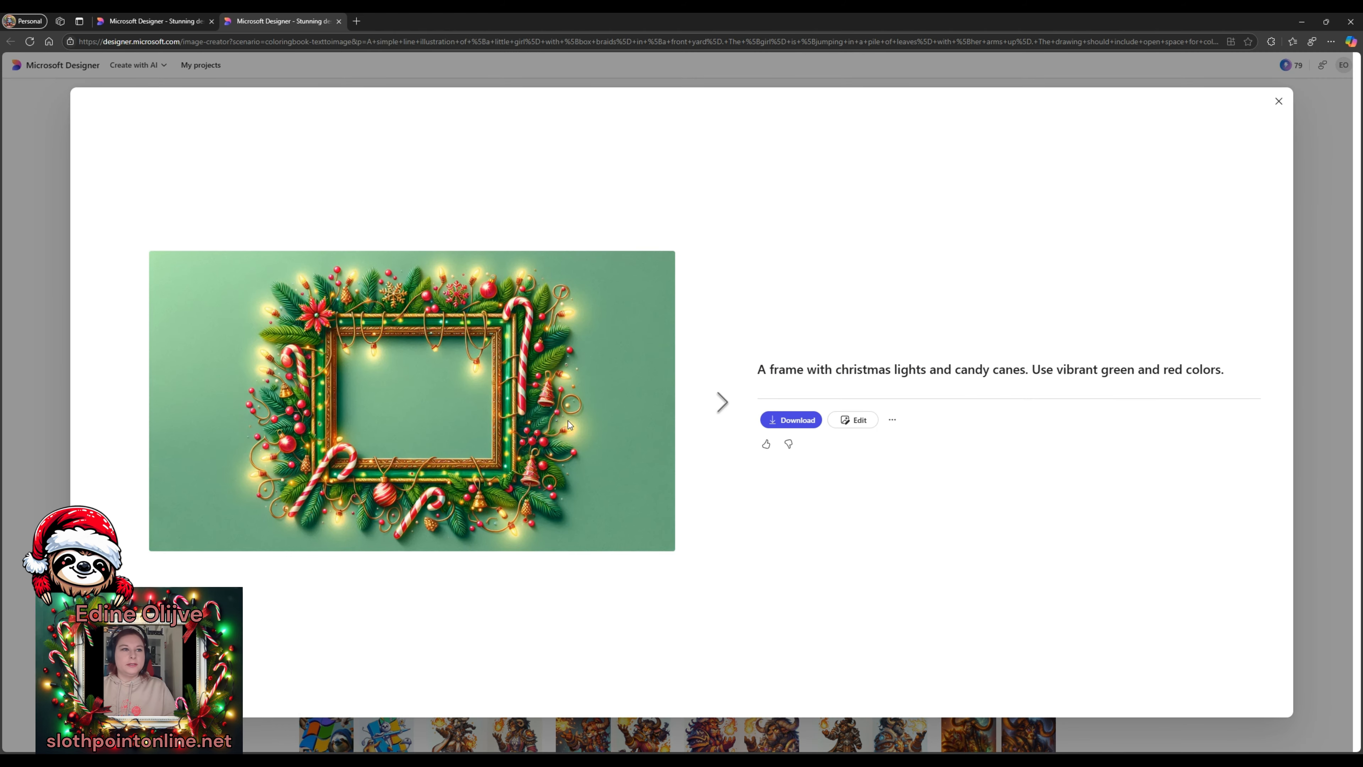
left_click(724, 401)
left_click(723, 402)
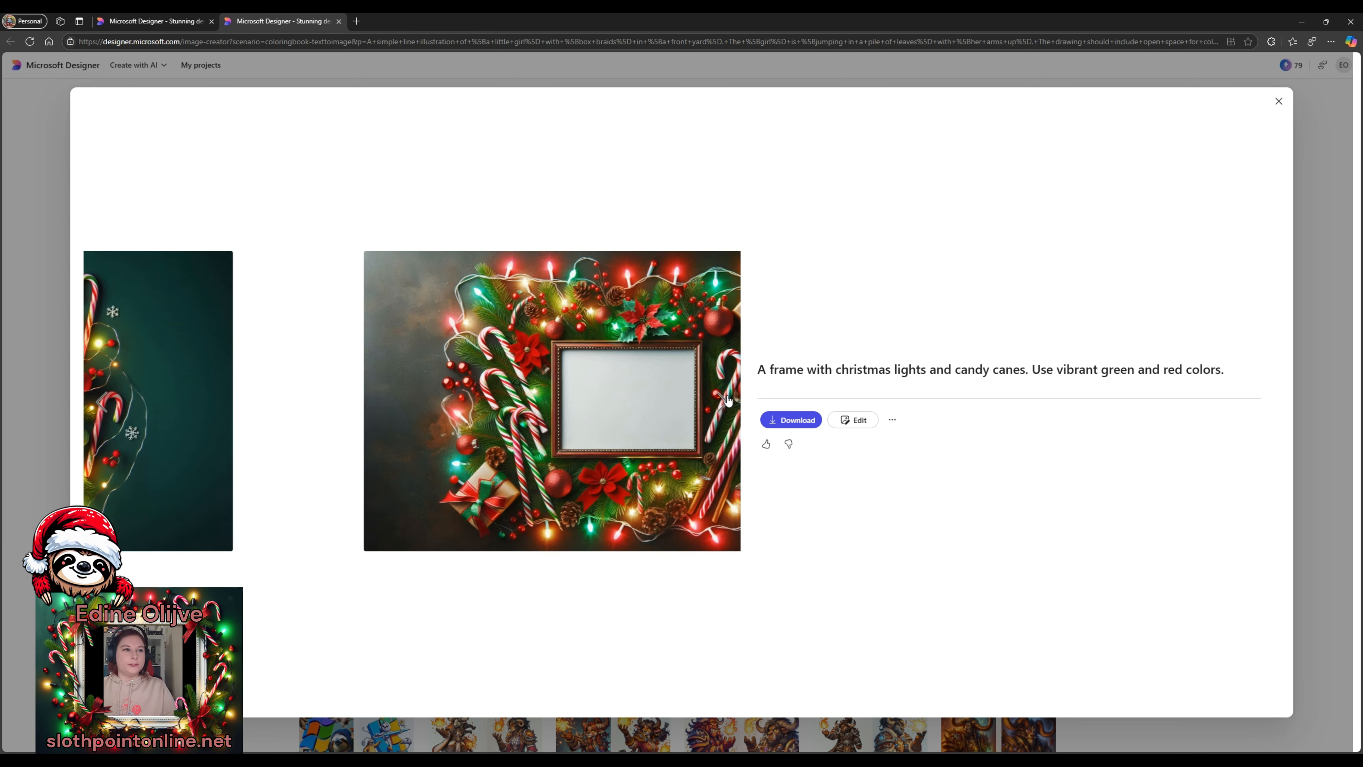
left_click(722, 403)
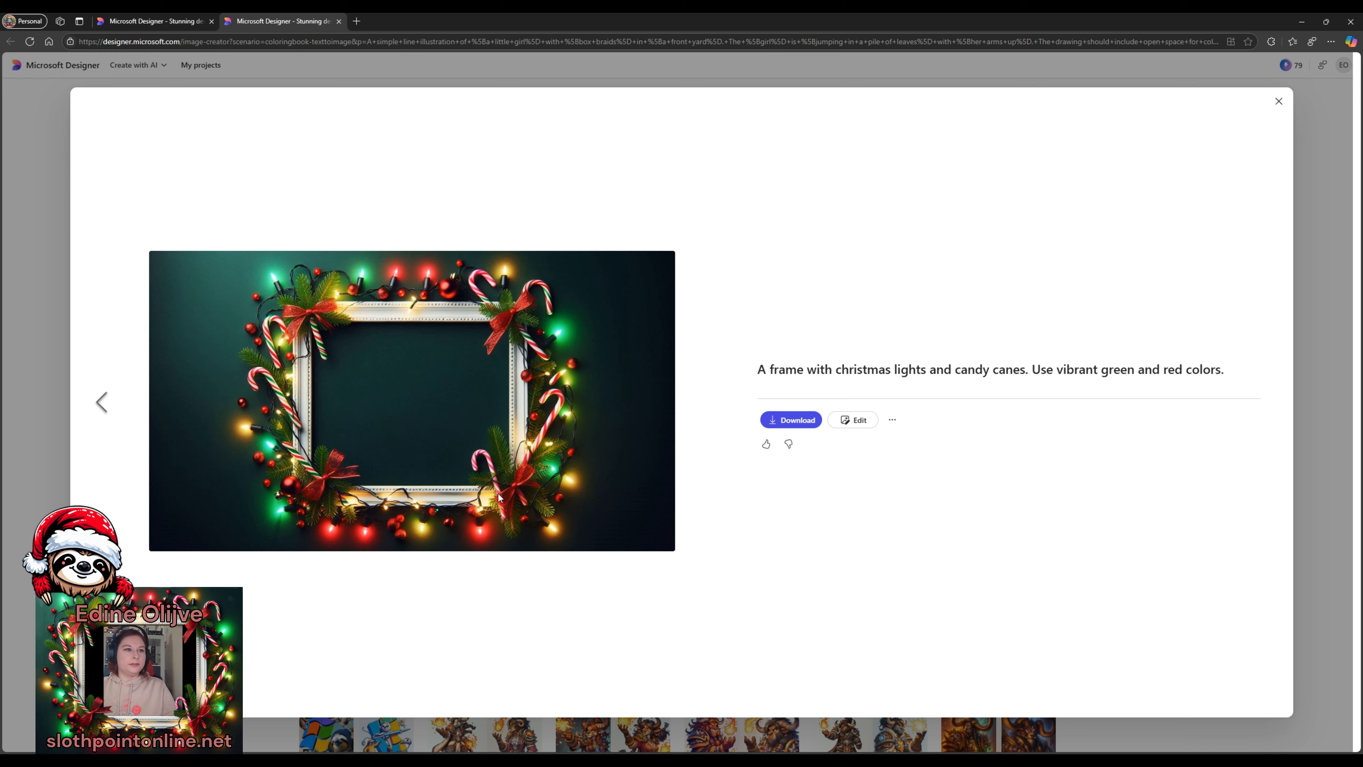
left_click(97, 395)
left_click(97, 395)
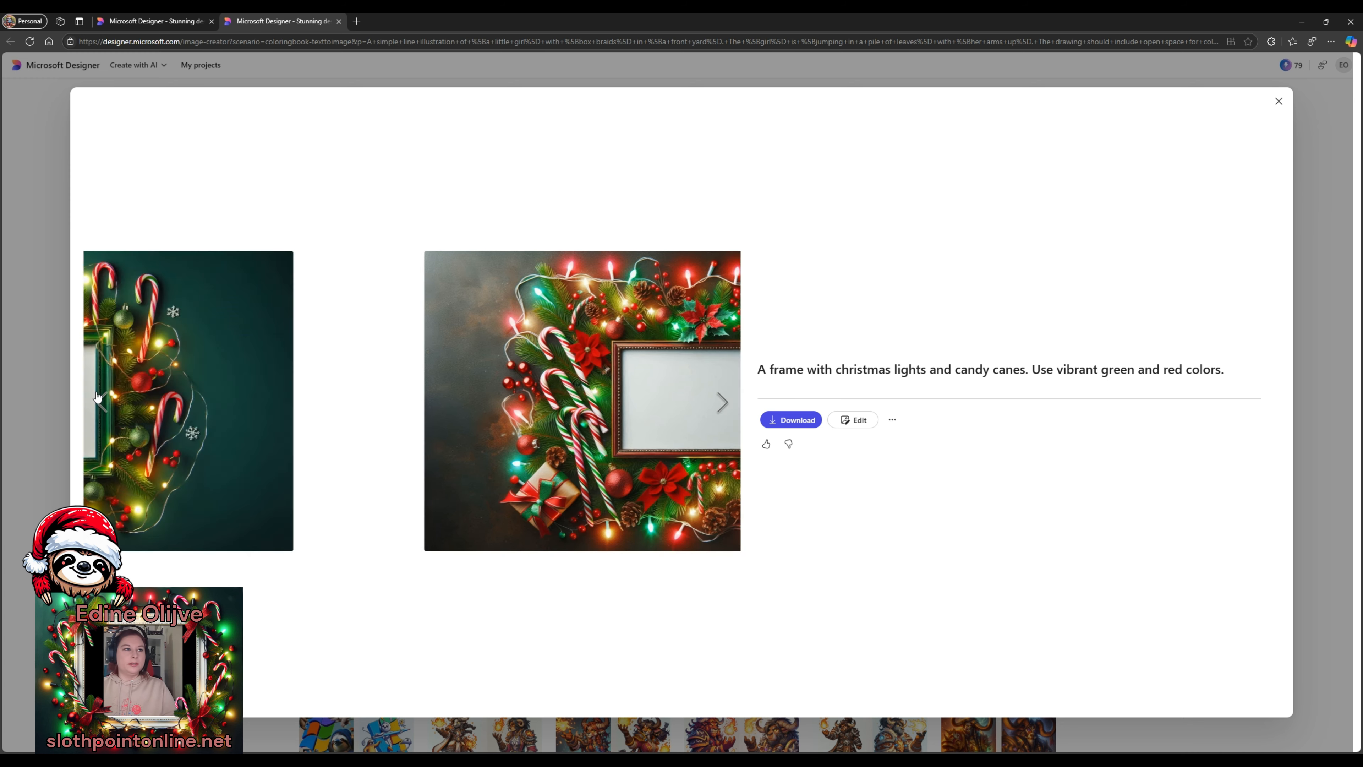
left_click(24, 347)
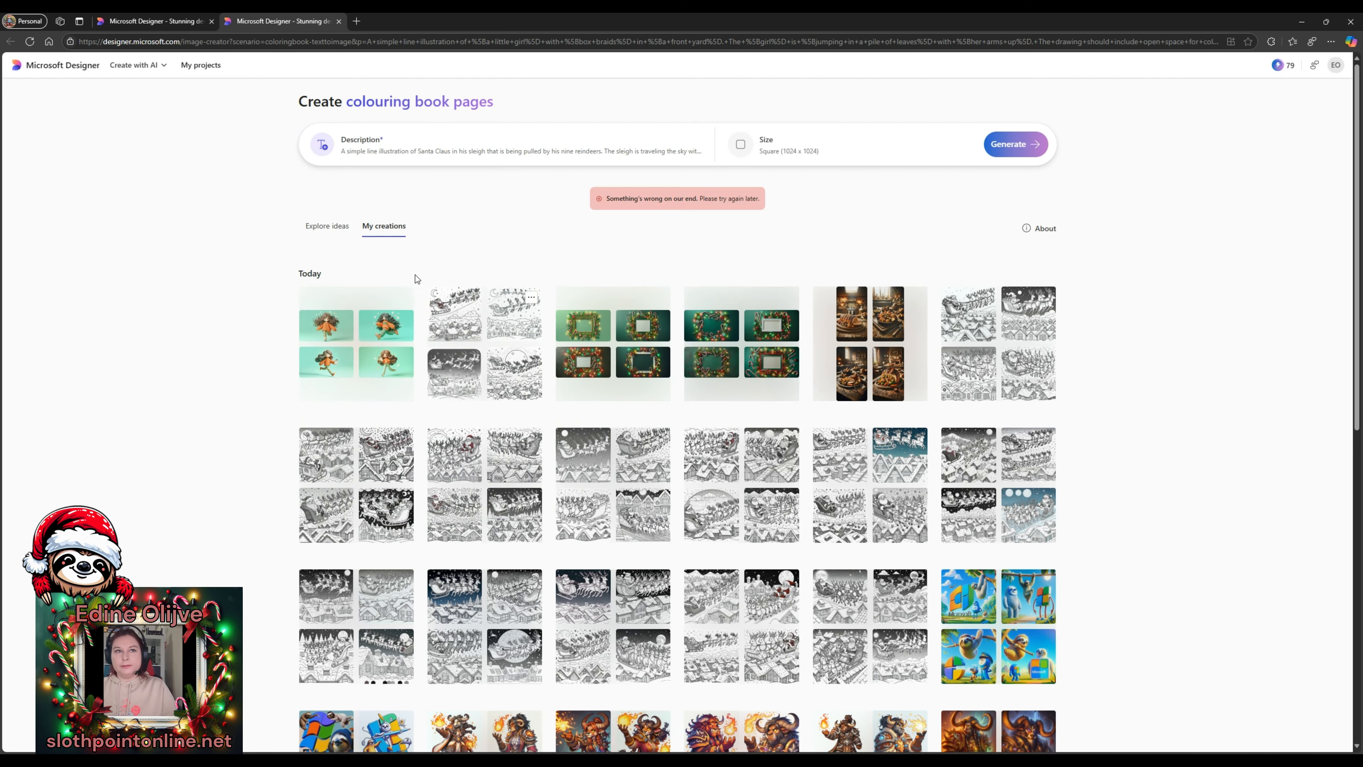
- From the Designer home page's AI editing options, start restyling an uploaded image
left_click(160, 71)
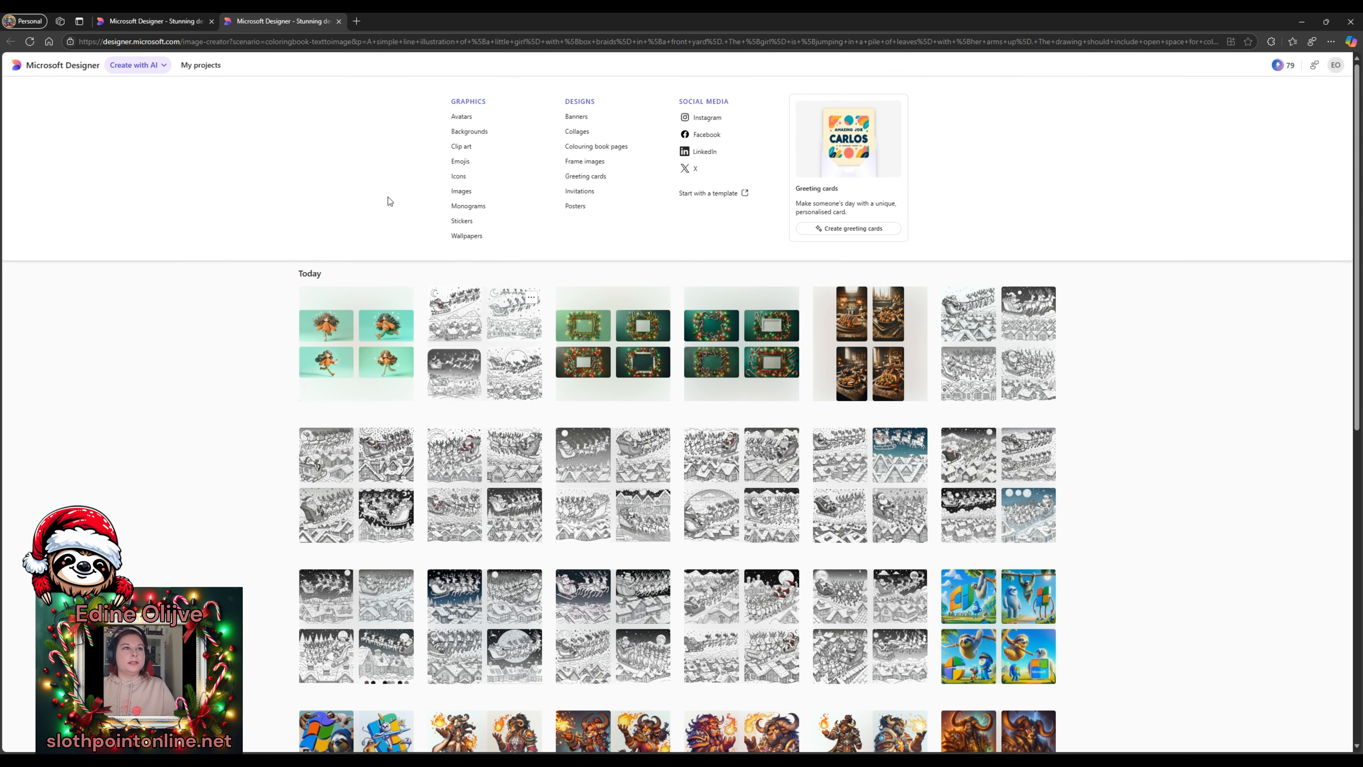
left_click(62, 69)
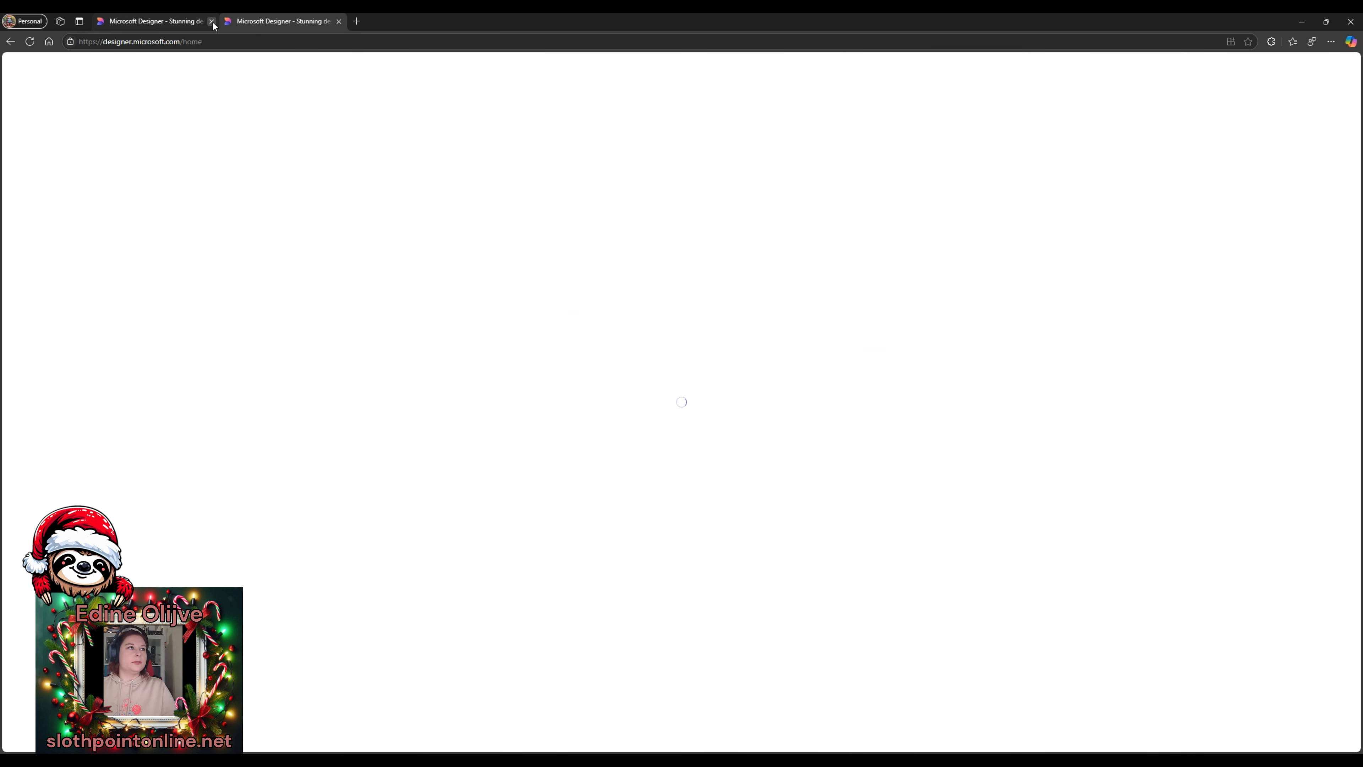
left_click(212, 21)
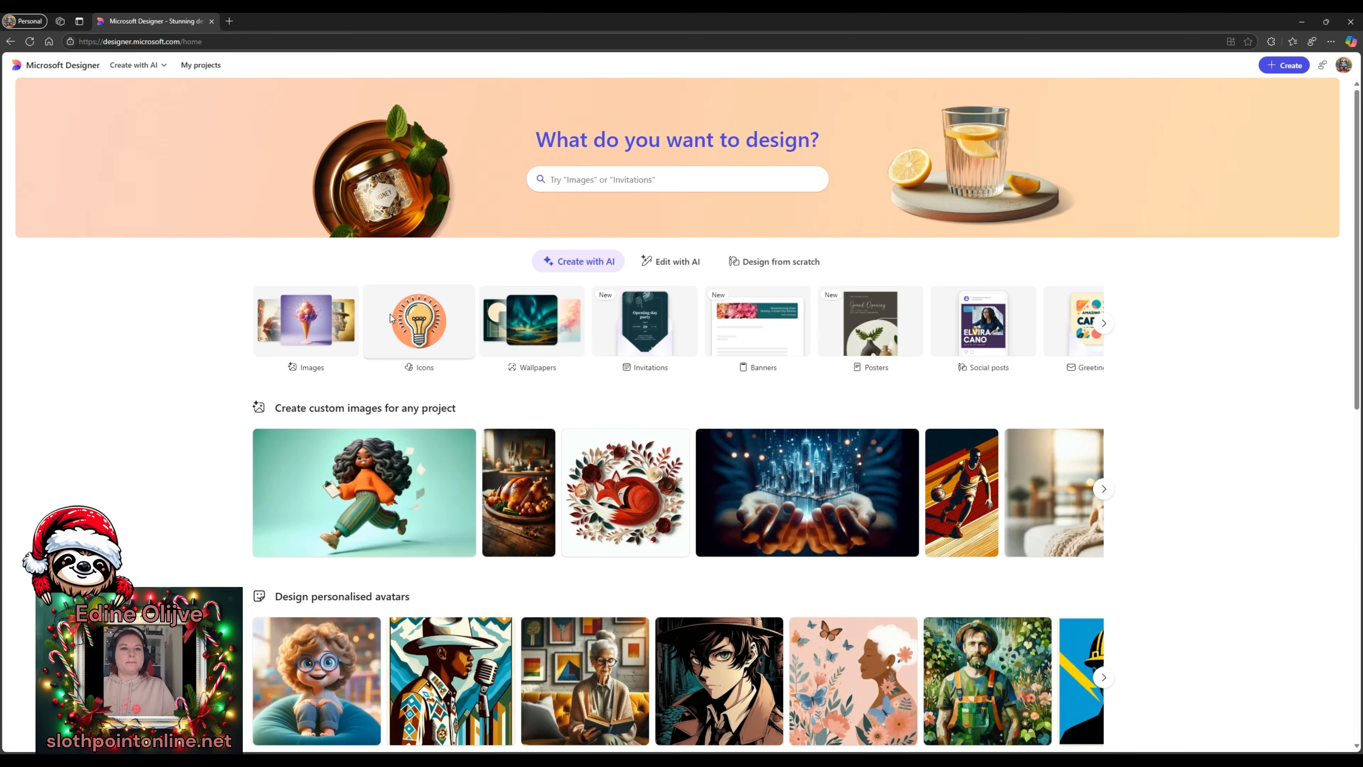
left_click(675, 268)
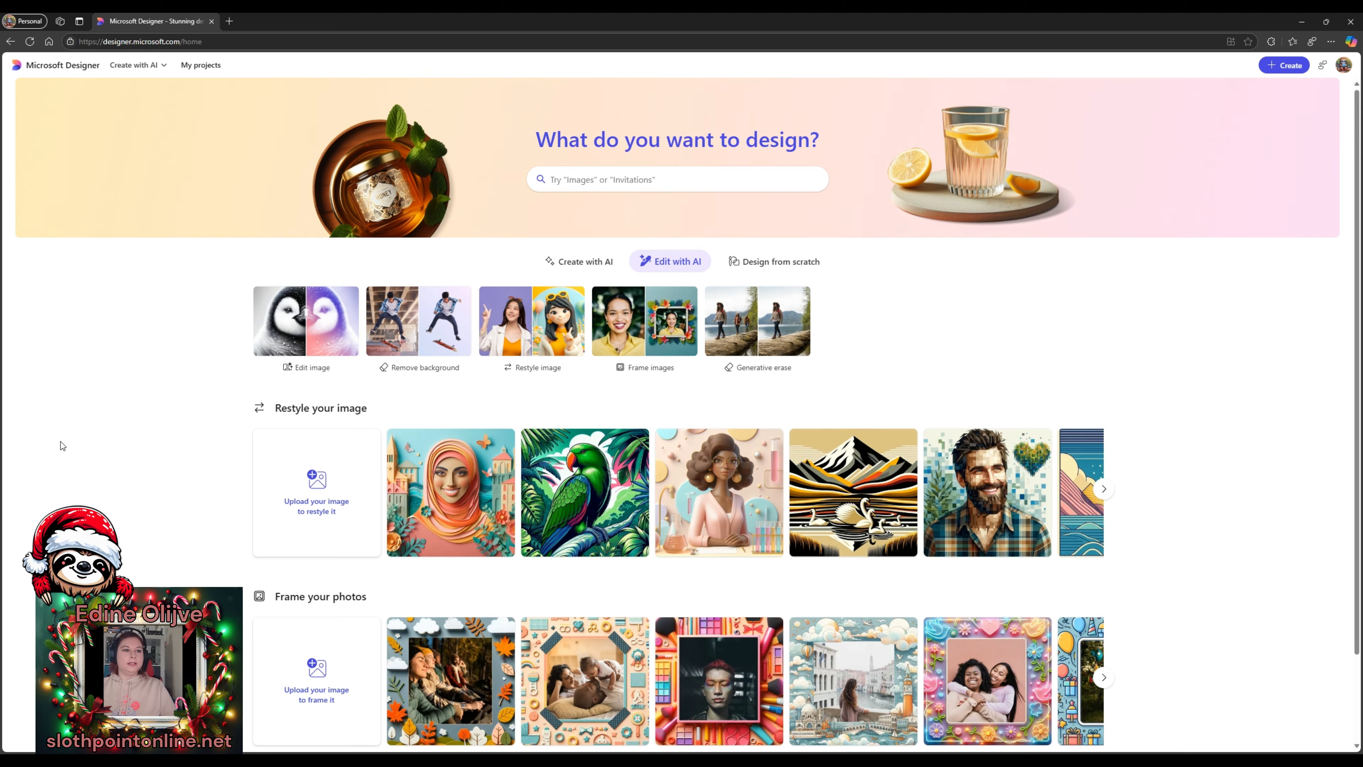
scroll(66, 439, "down", 2)
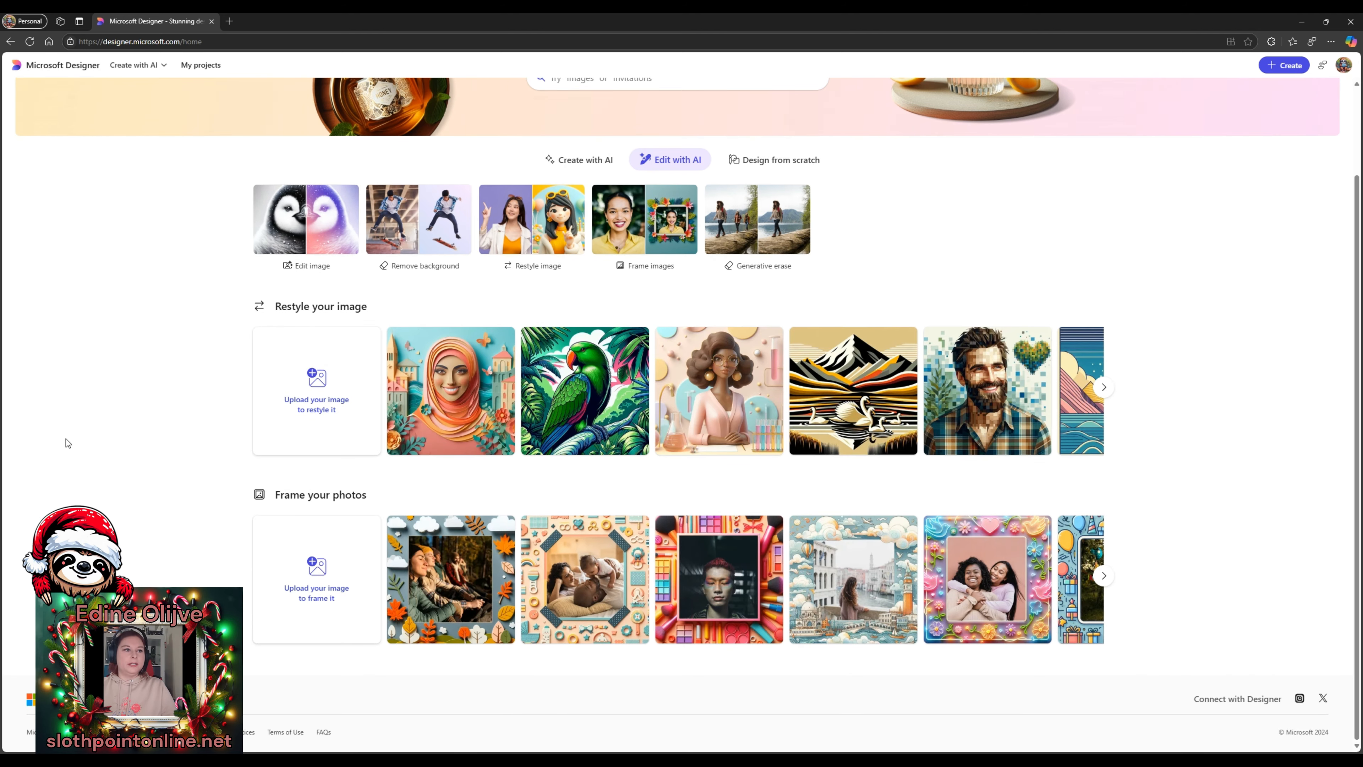
left_click(323, 370)
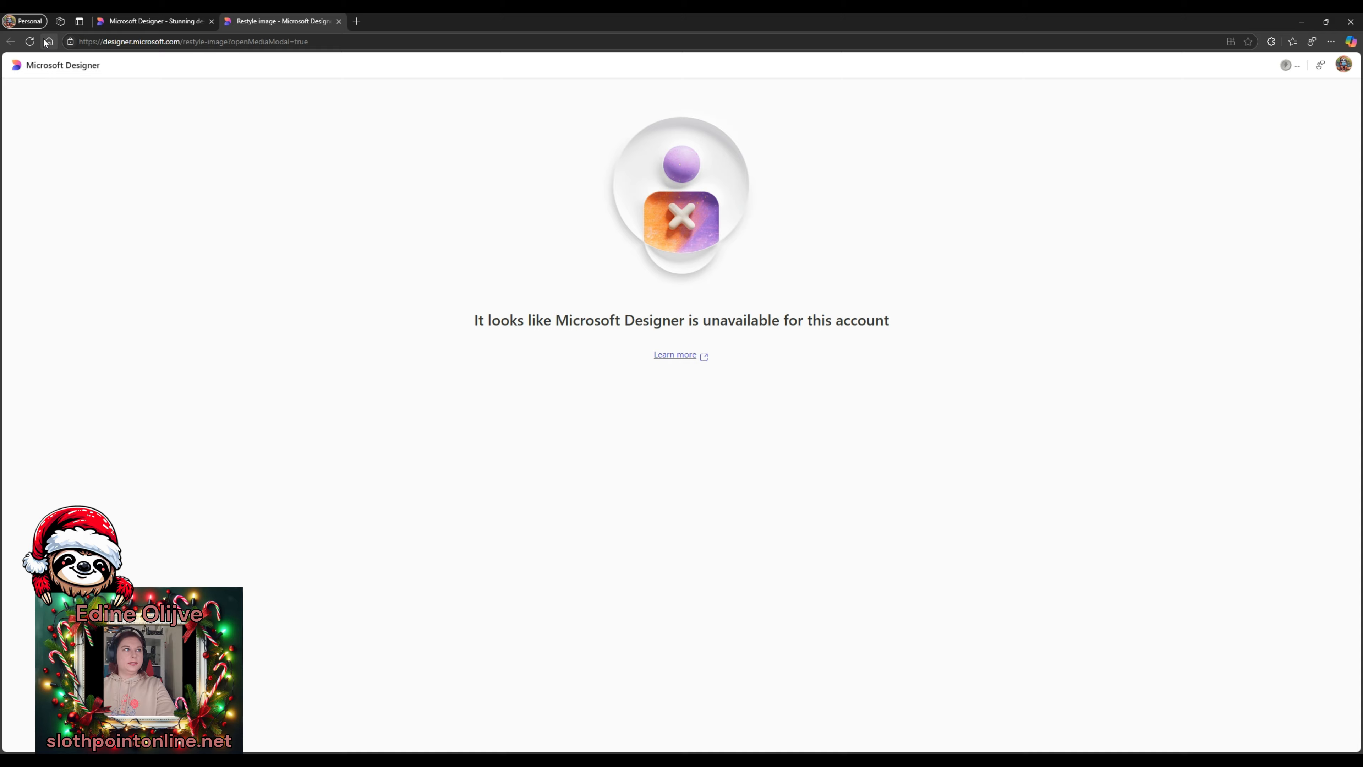
- Reopen the restyle page, accept the AI notice, and pick the cat photo from Uploaded to Designer
left_click(48, 41)
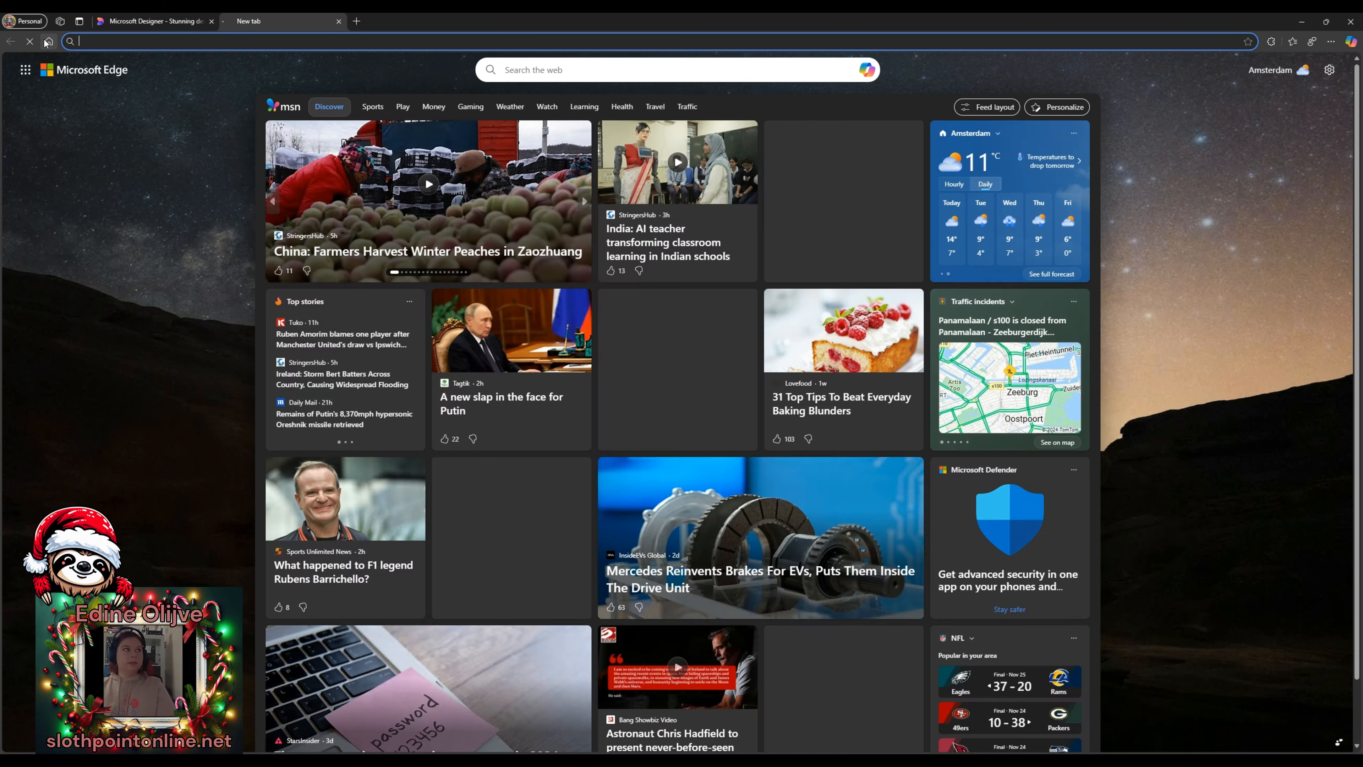
left_click(338, 21)
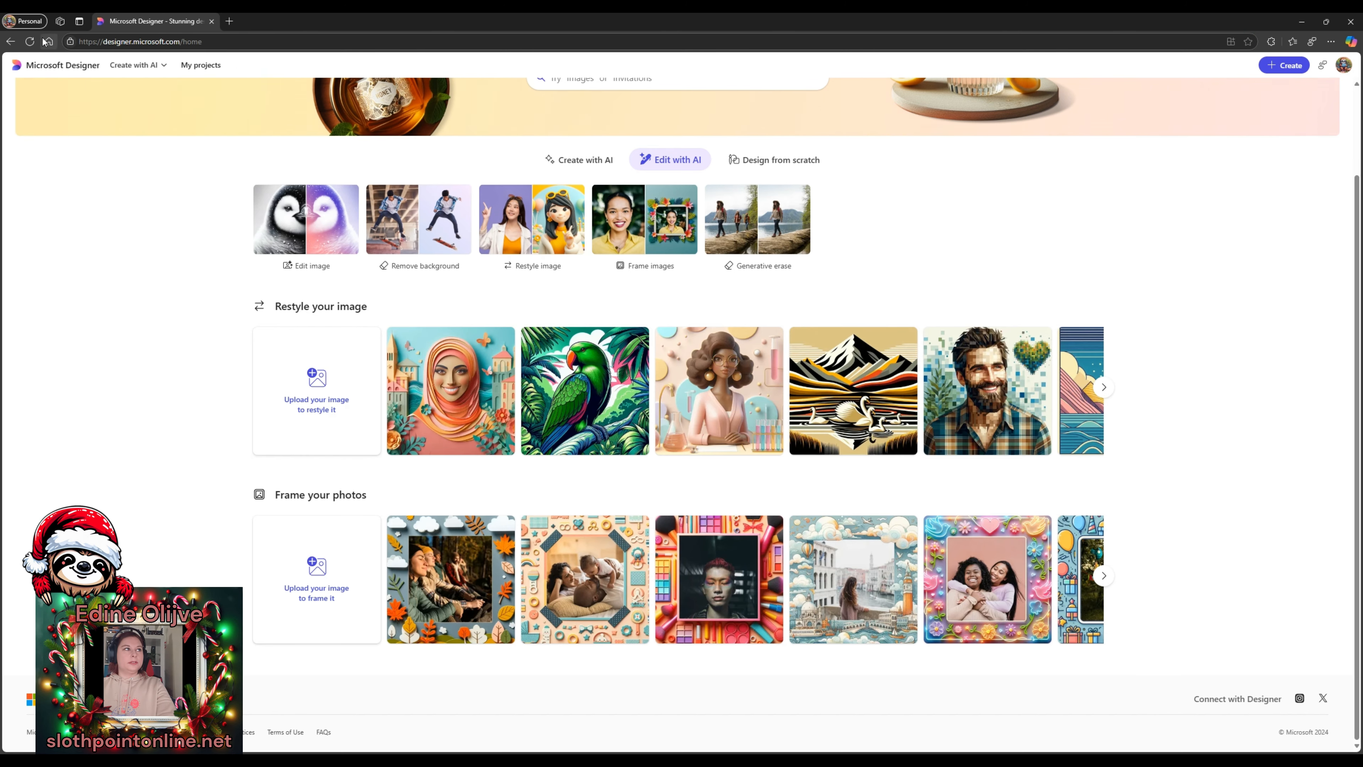
left_click(325, 398)
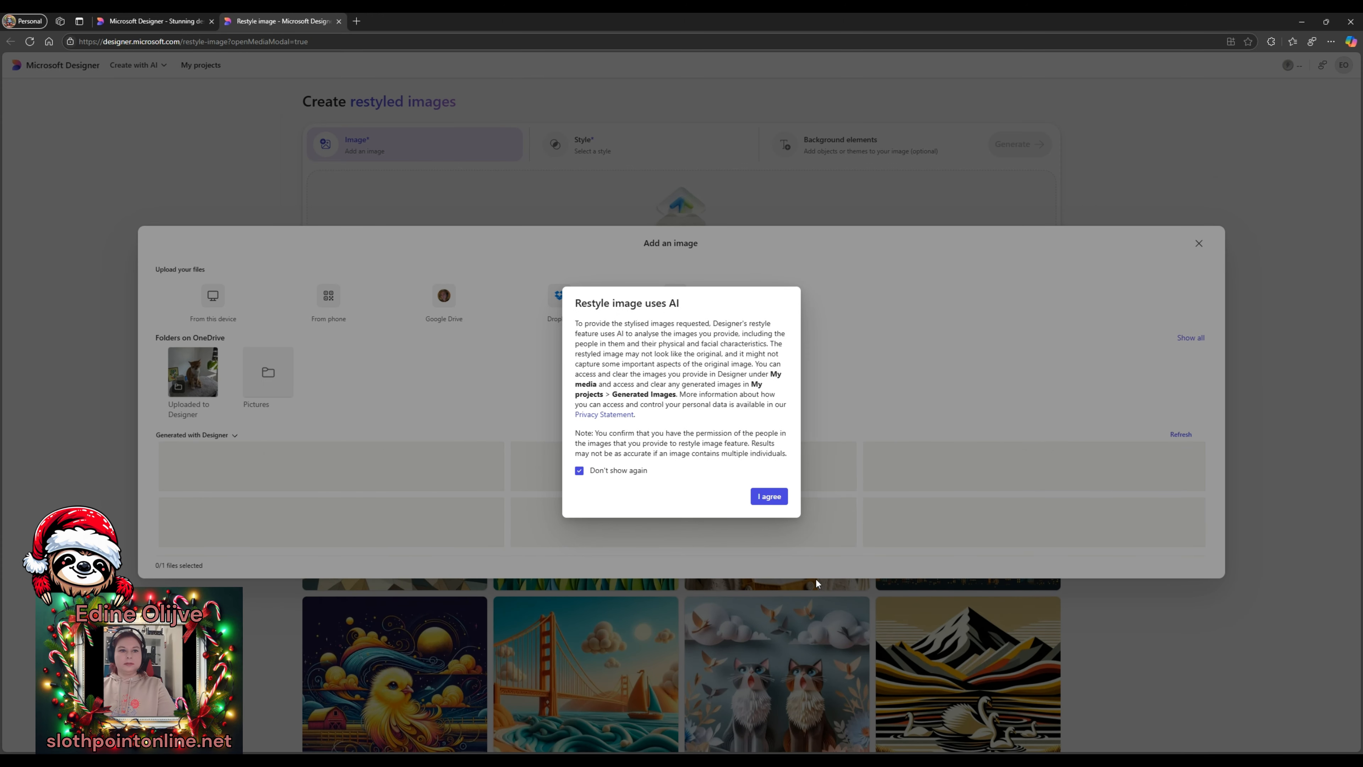
left_click(768, 500)
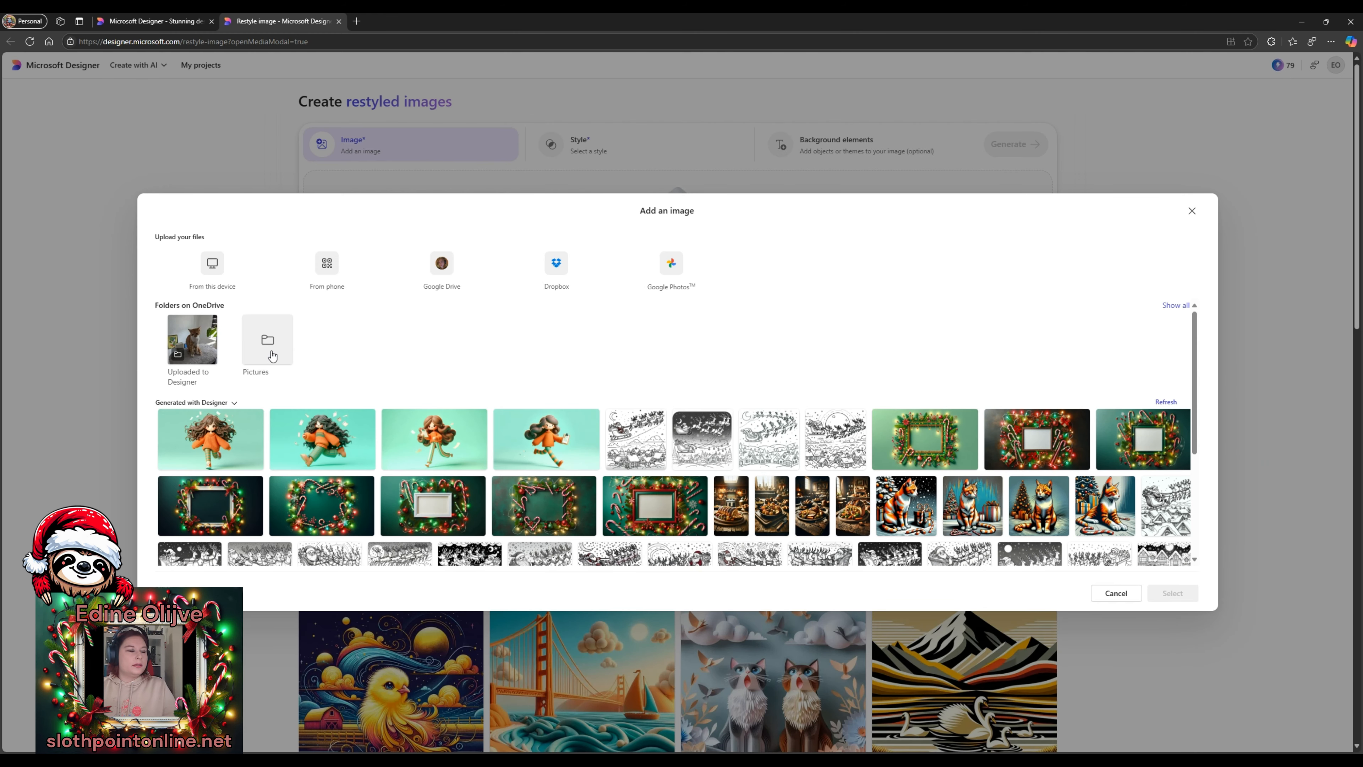
scroll(302, 279, "down", 1)
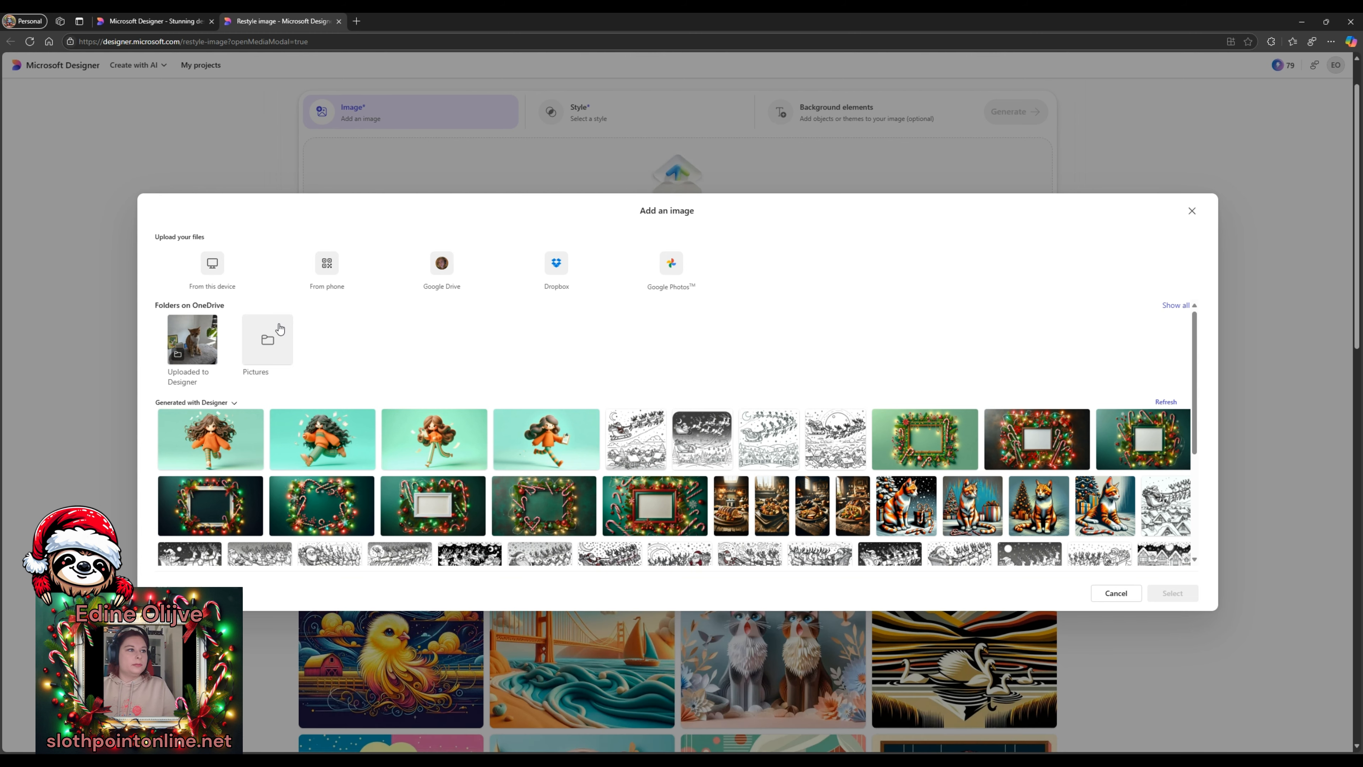
left_click(204, 371)
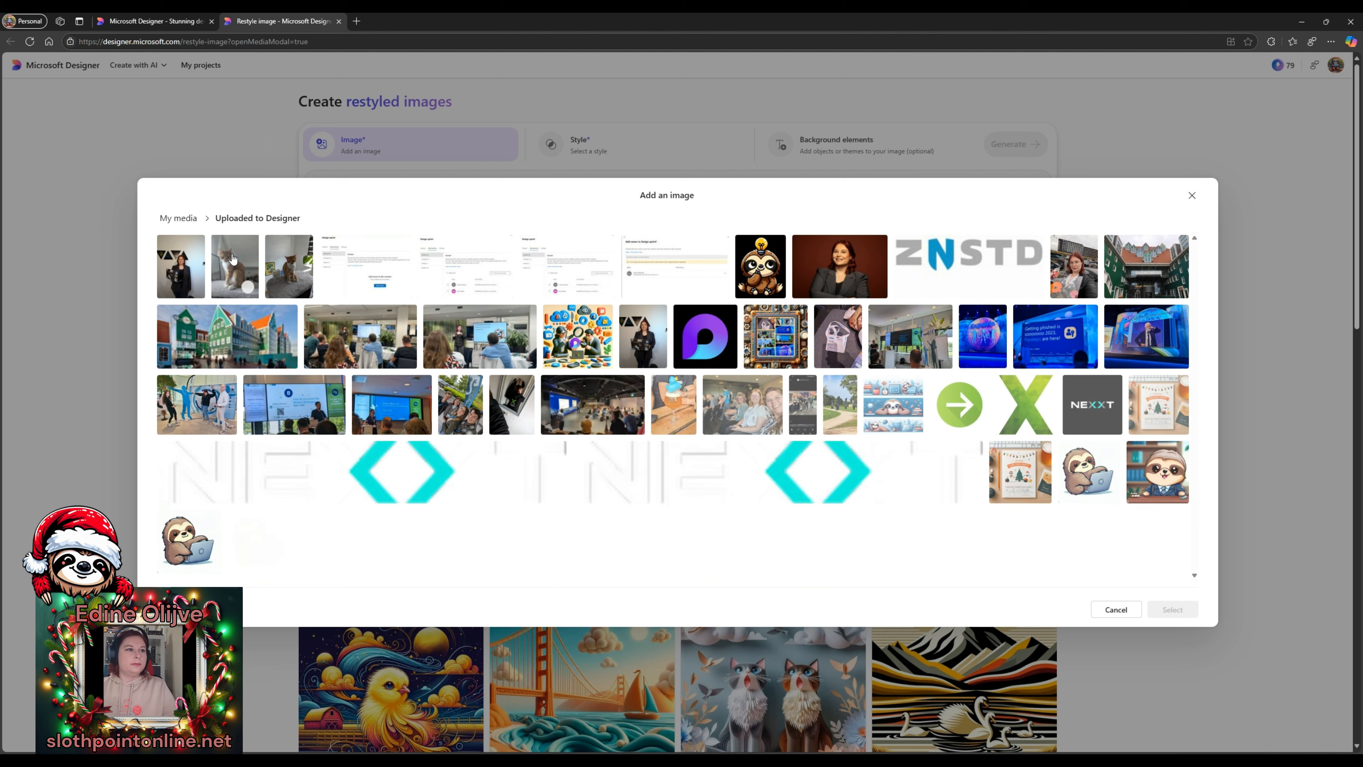
left_click(233, 259)
- Confirm the cat photo as the source image and choose the Modern cartoon style
left_click(1166, 619)
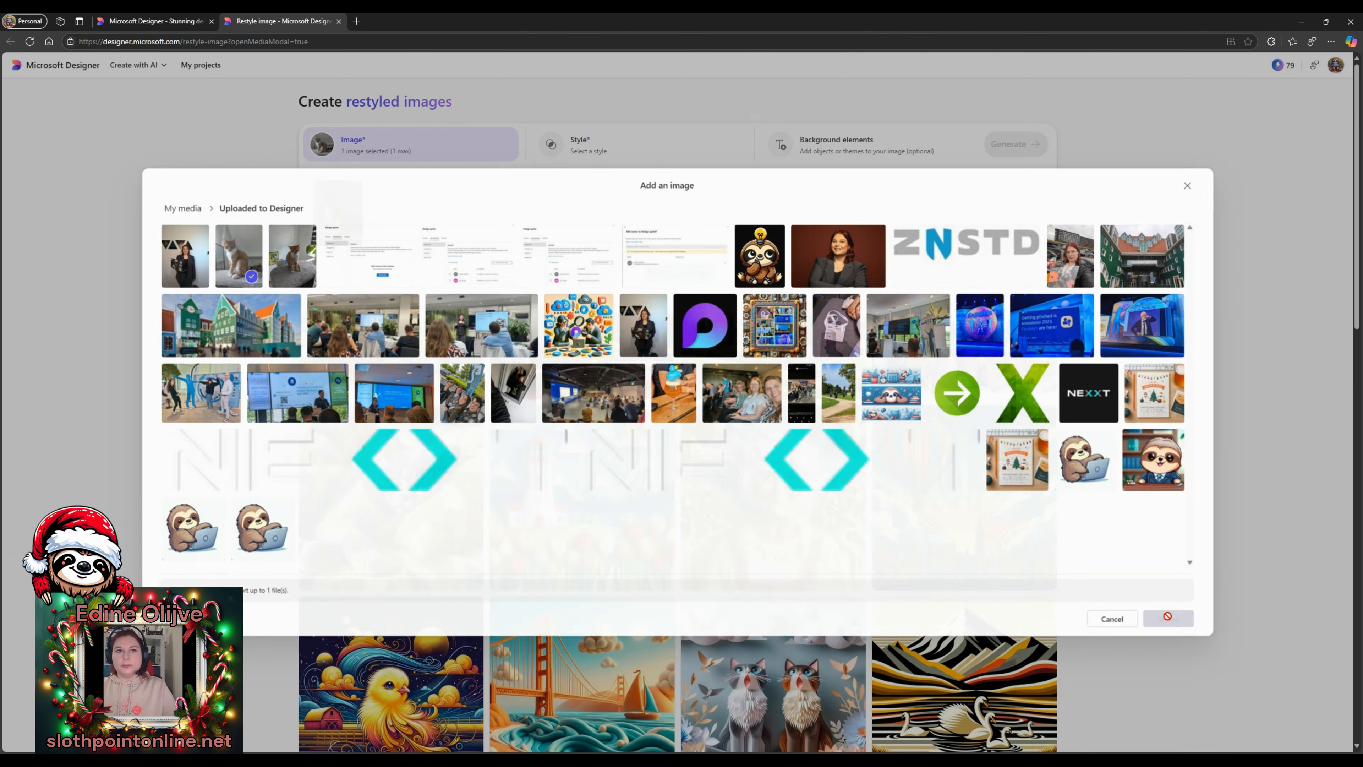
left_click(578, 156)
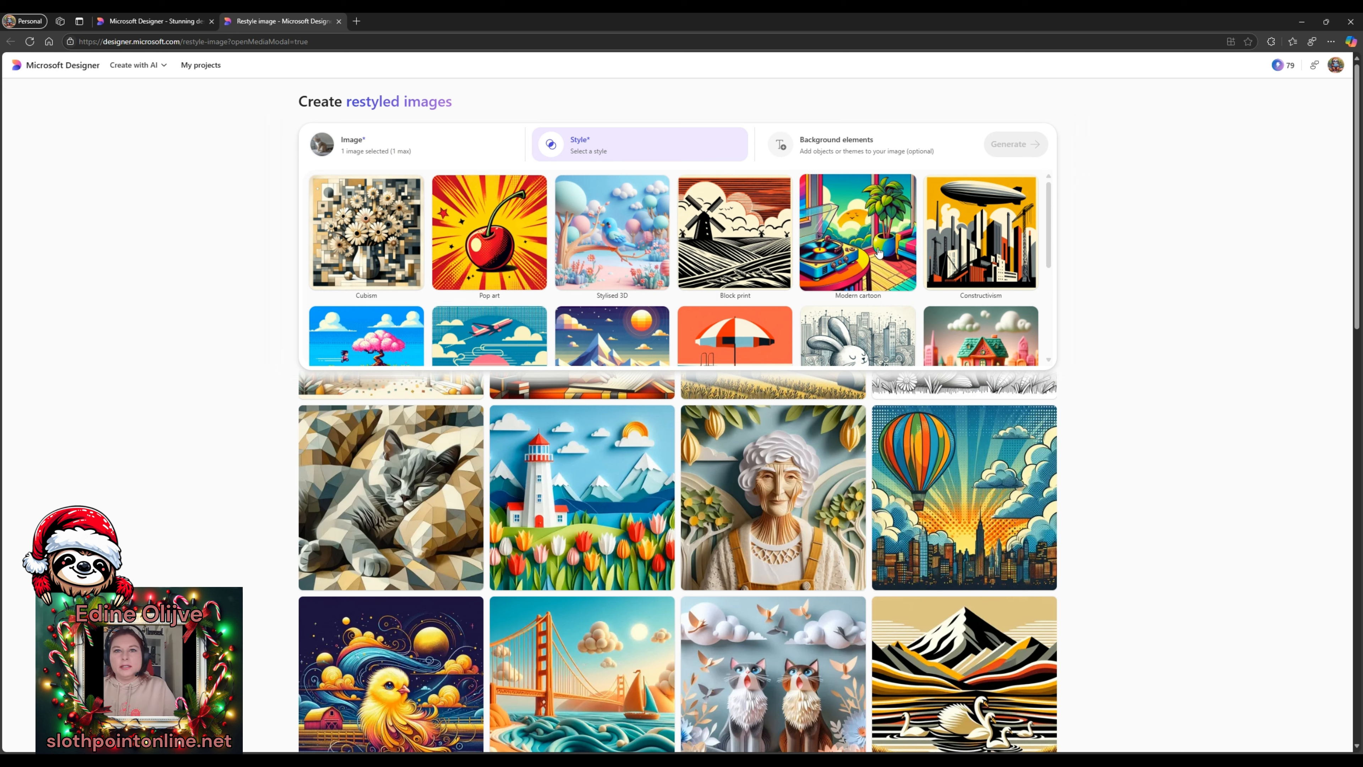
scroll(860, 284, "down", 3)
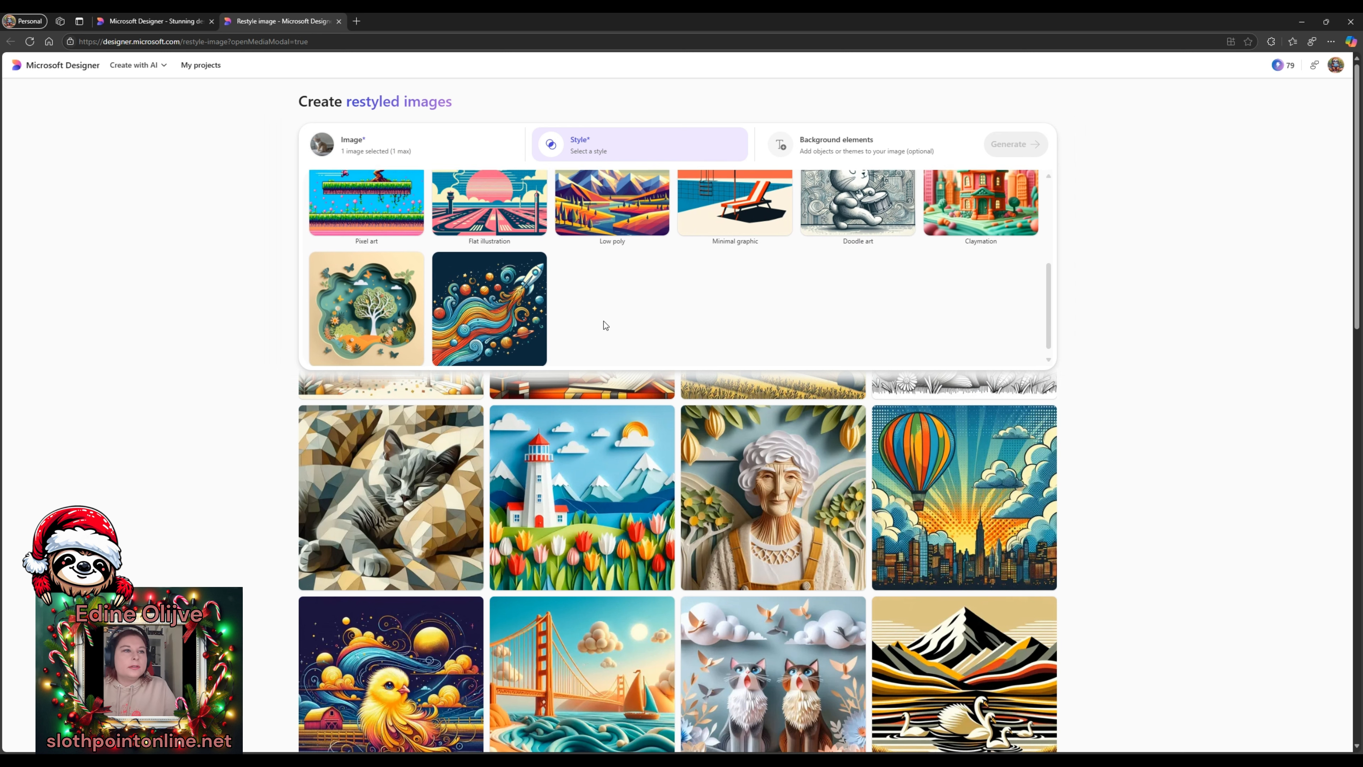
scroll(603, 321, "up", 1)
scroll(703, 330, "up", 3)
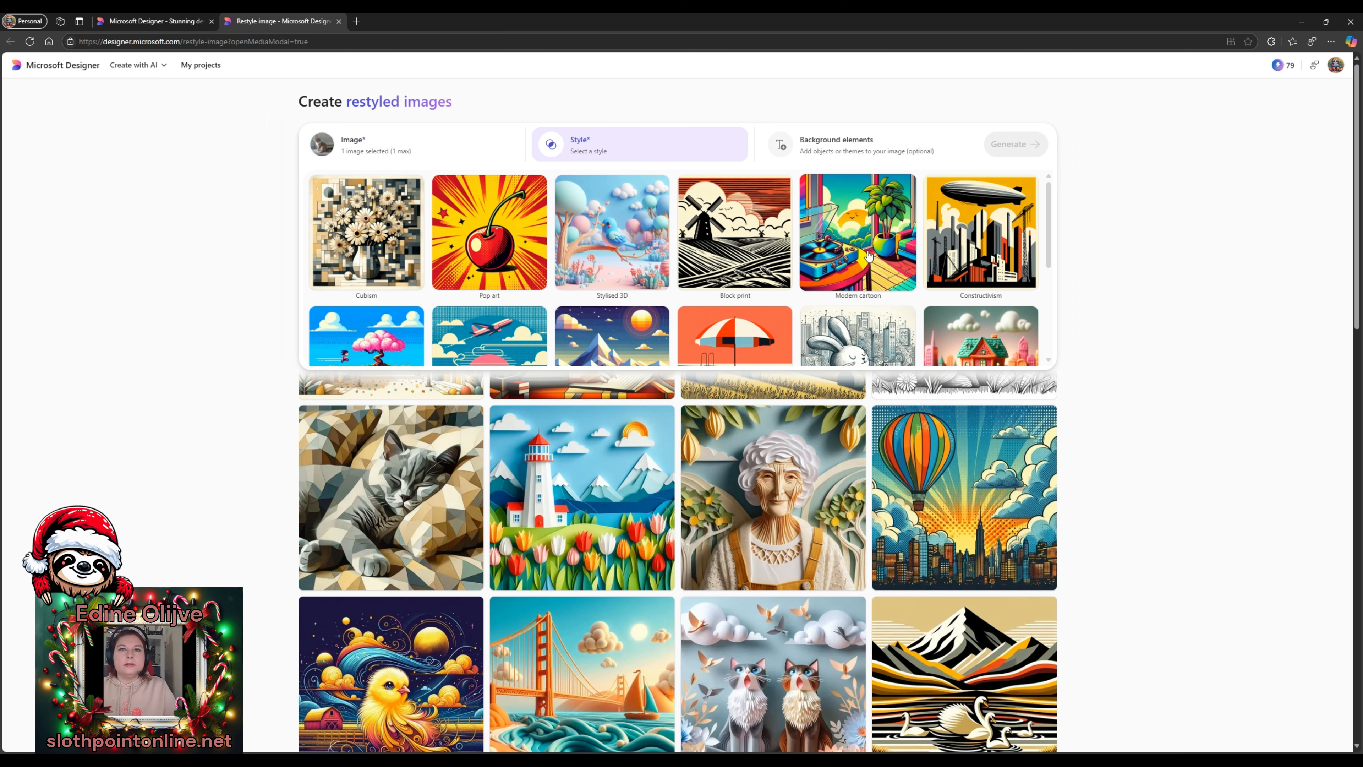
scroll(874, 273, "down", 3)
scroll(880, 295, "up", 3)
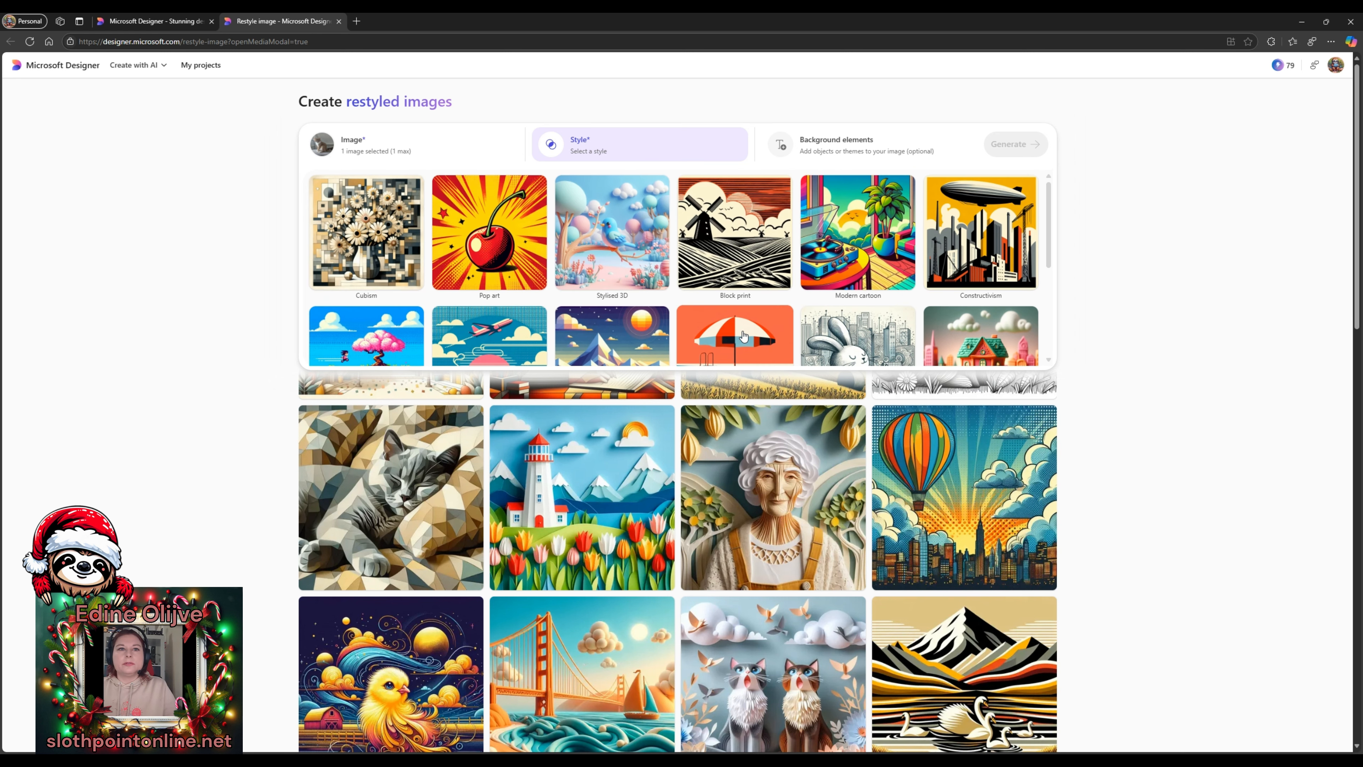
left_click(841, 271)
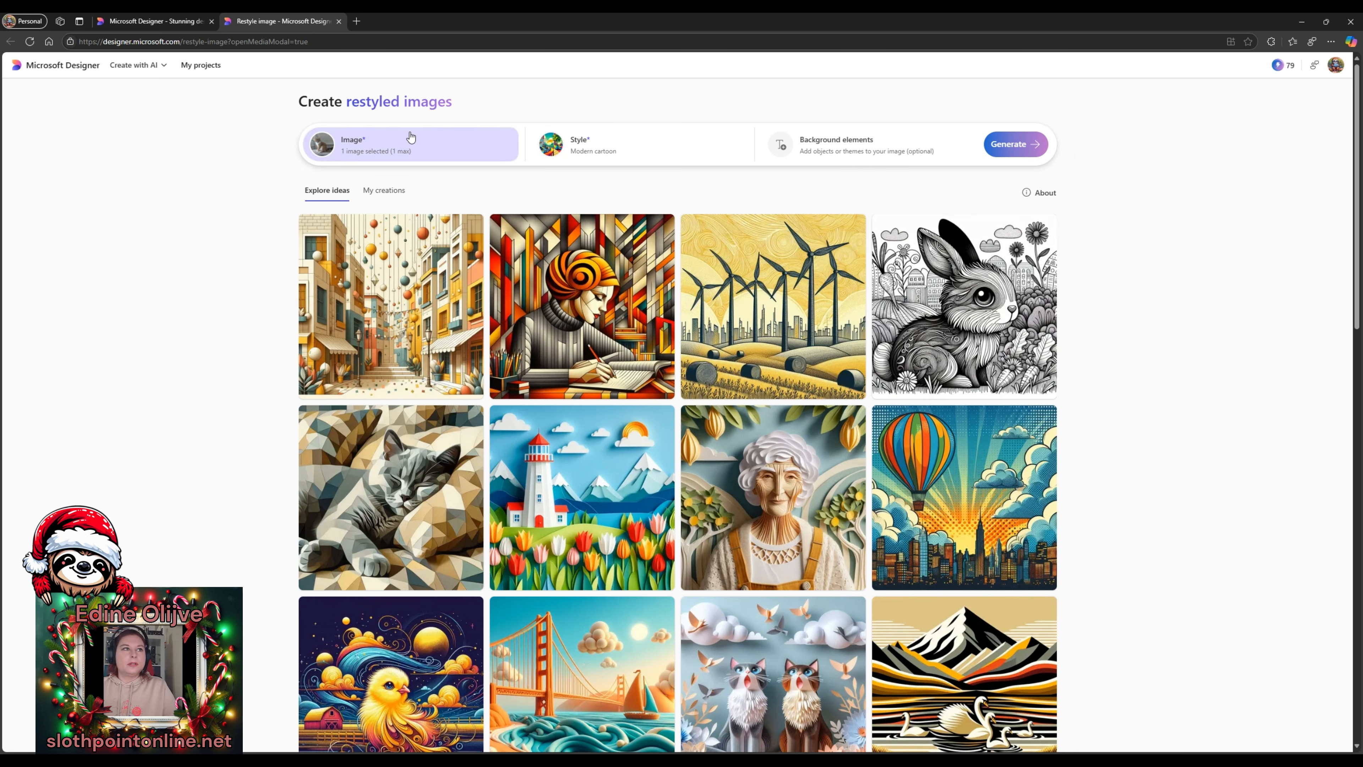
left_click(821, 157)
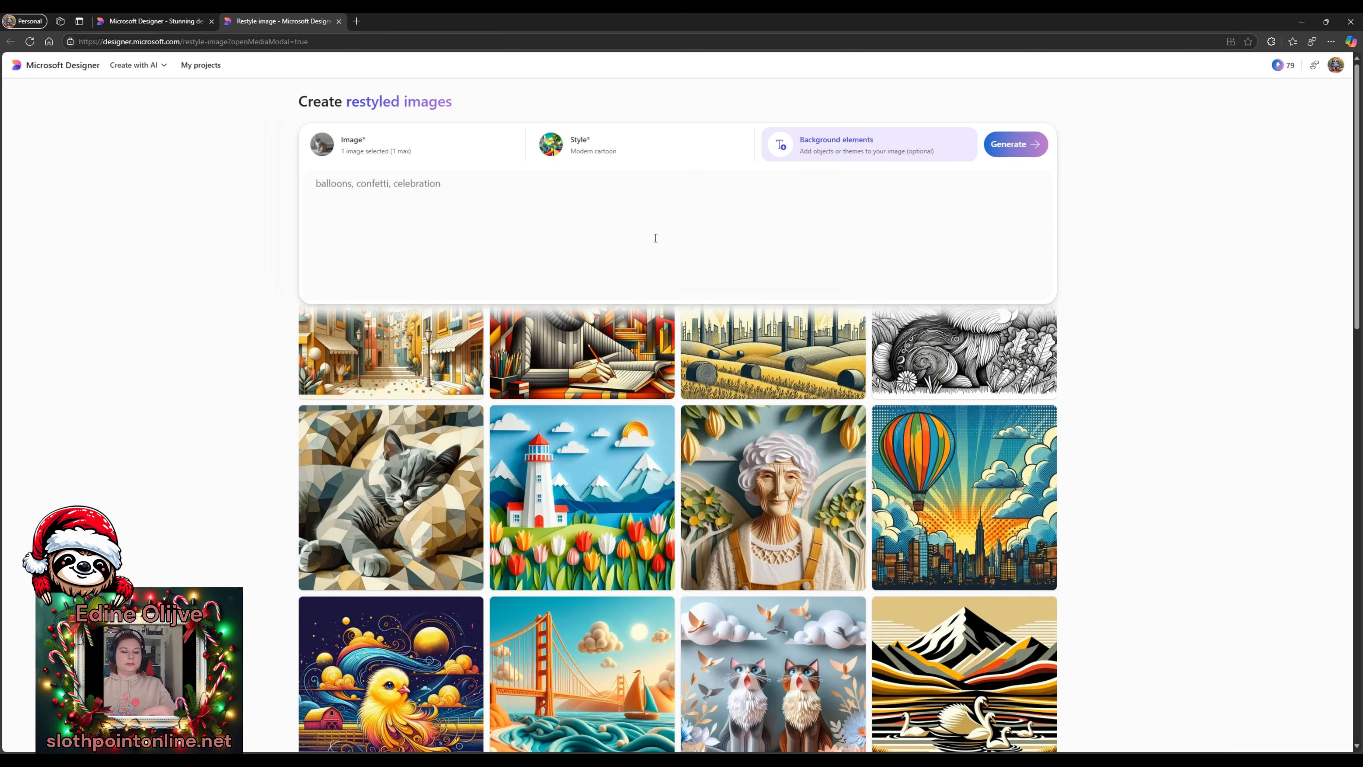
- Enter 'a christmas tree, gifts and candy canes' as background elements and generate the restyles
type("a christmas tree, gifts and")
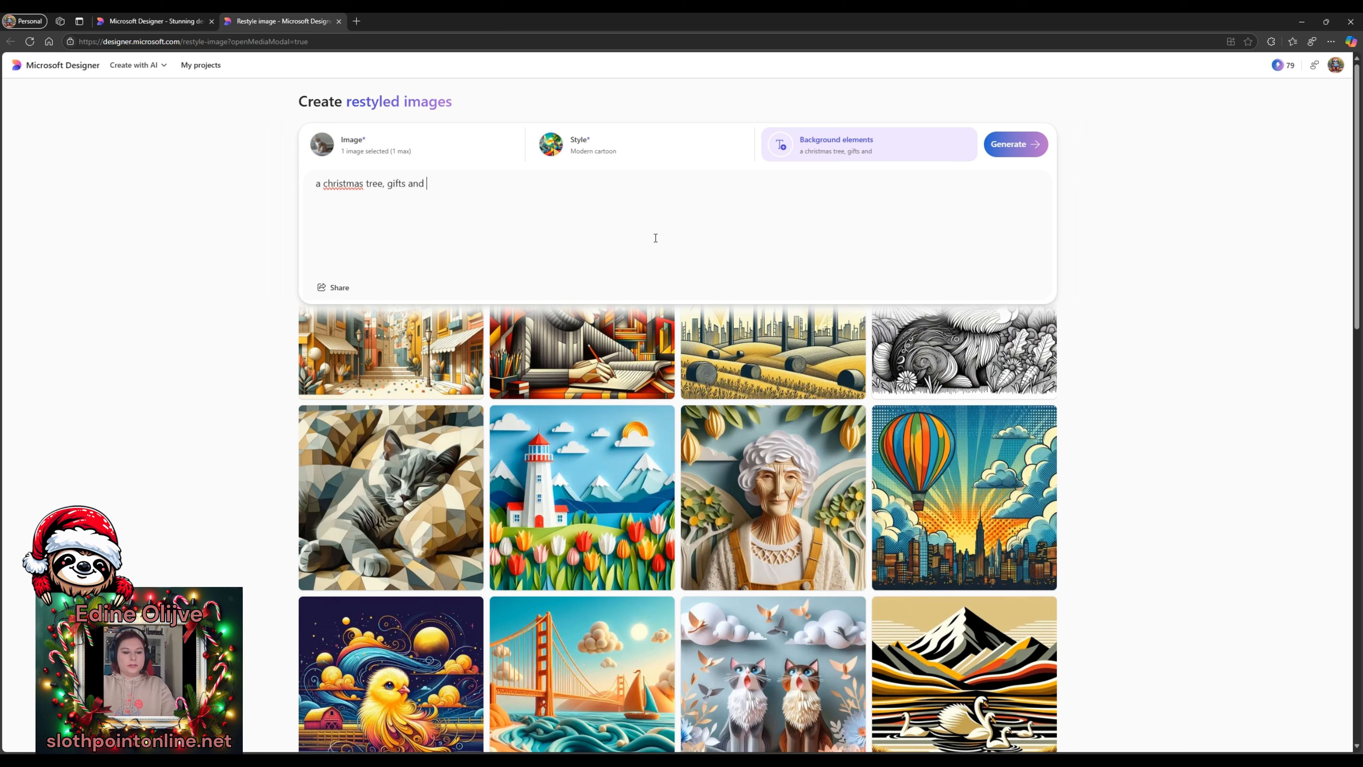
type("candy cand")
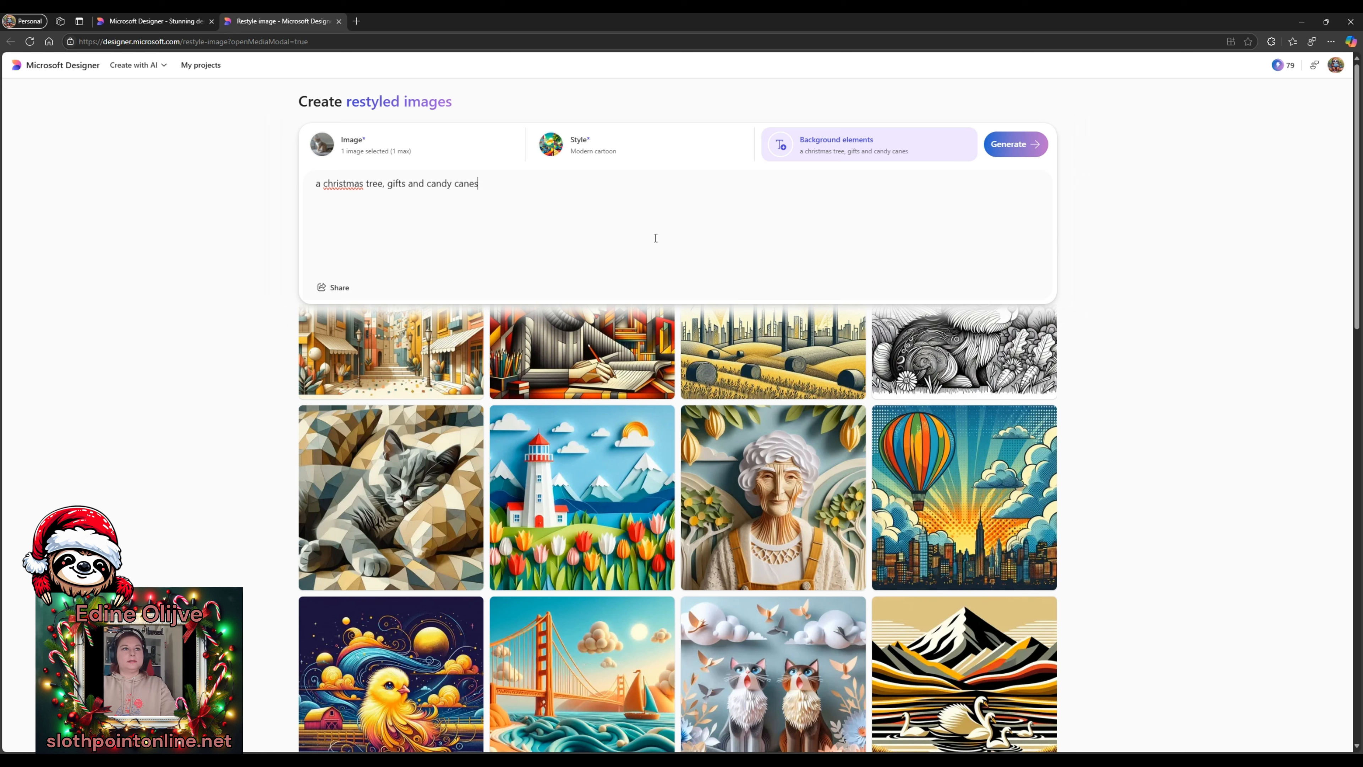
left_click(582, 355)
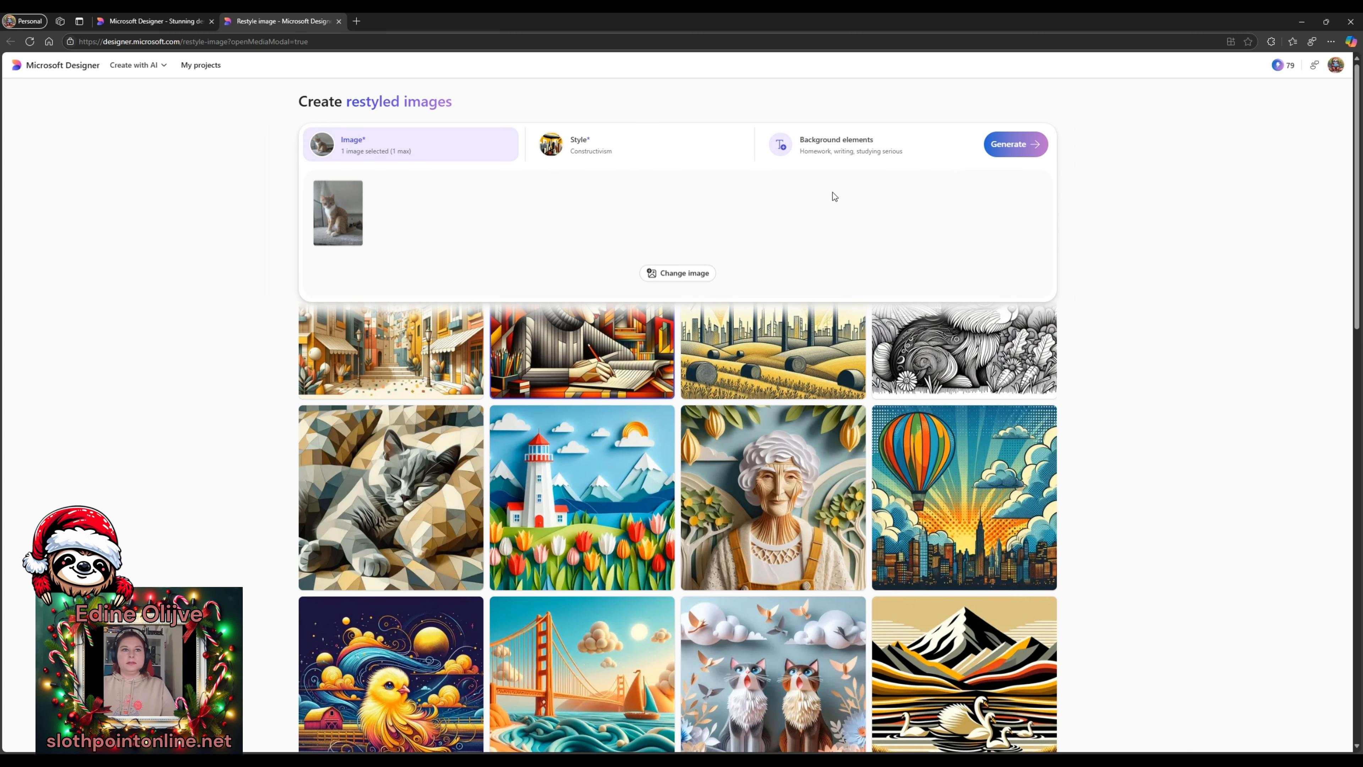
left_click(1016, 144)
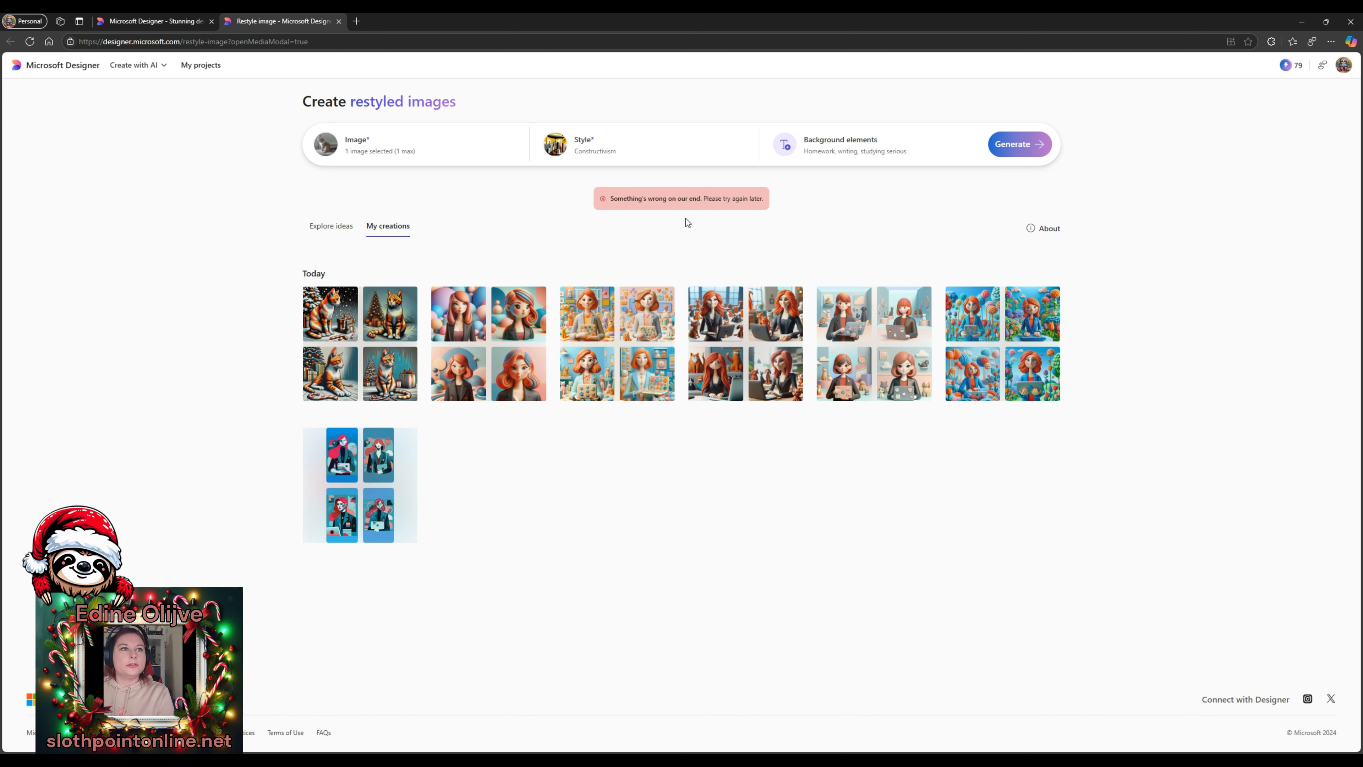
- Browse all four Christmas cat images full-size, then close the viewer
left_click(344, 337)
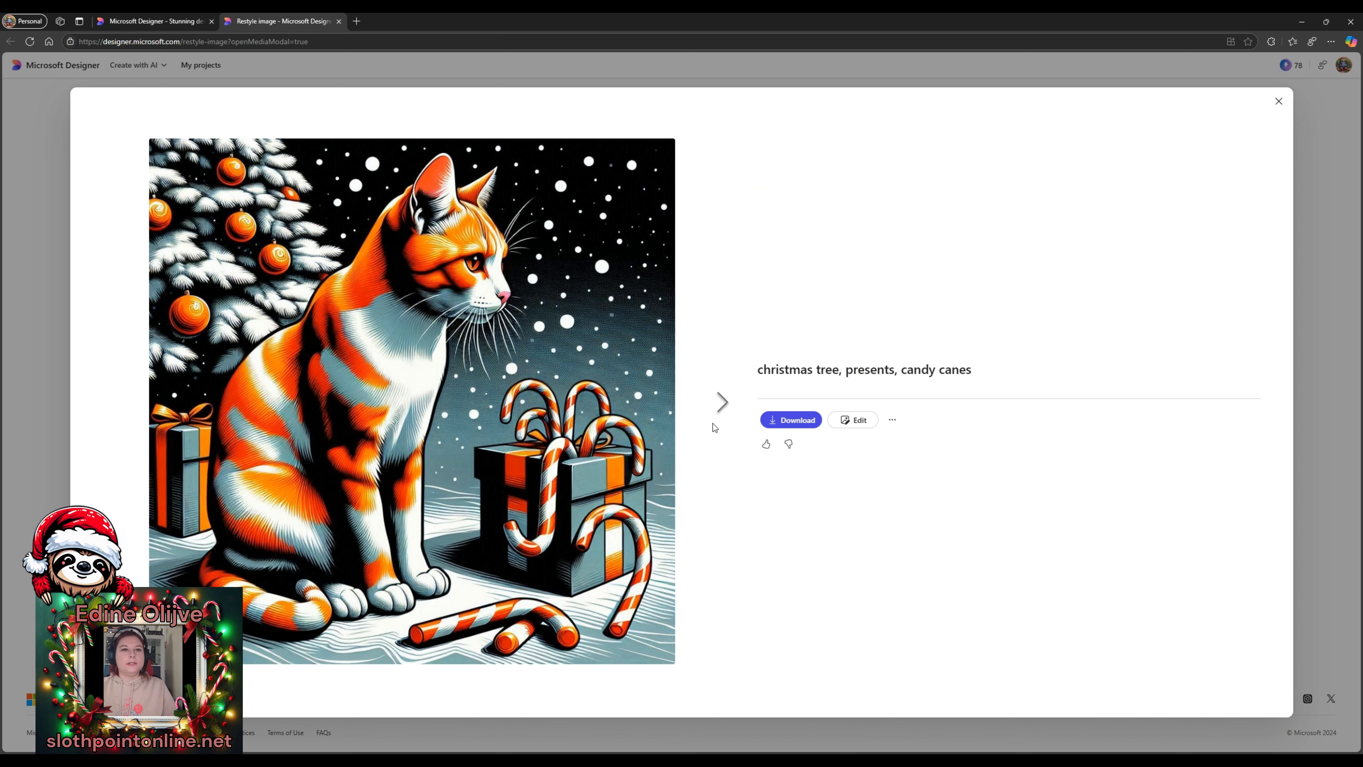
left_click(722, 418)
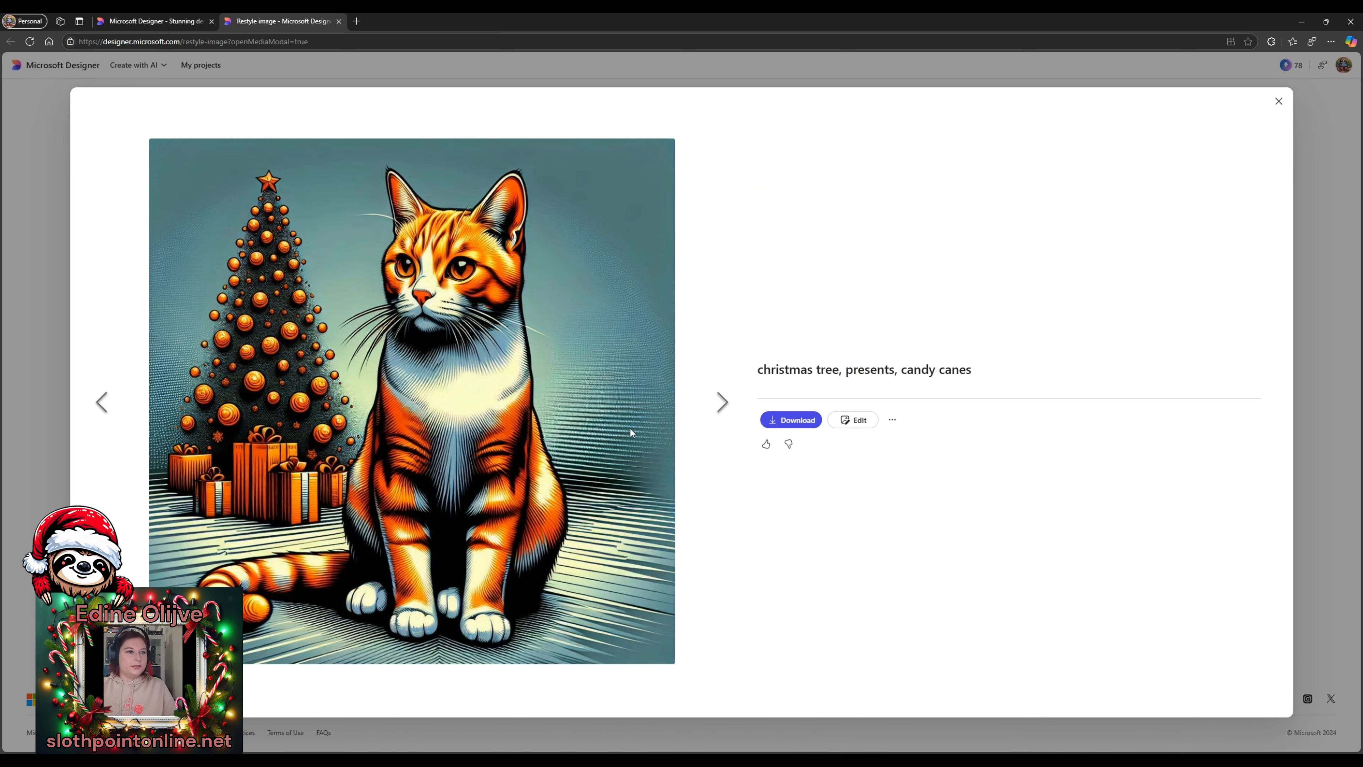
left_click(723, 400)
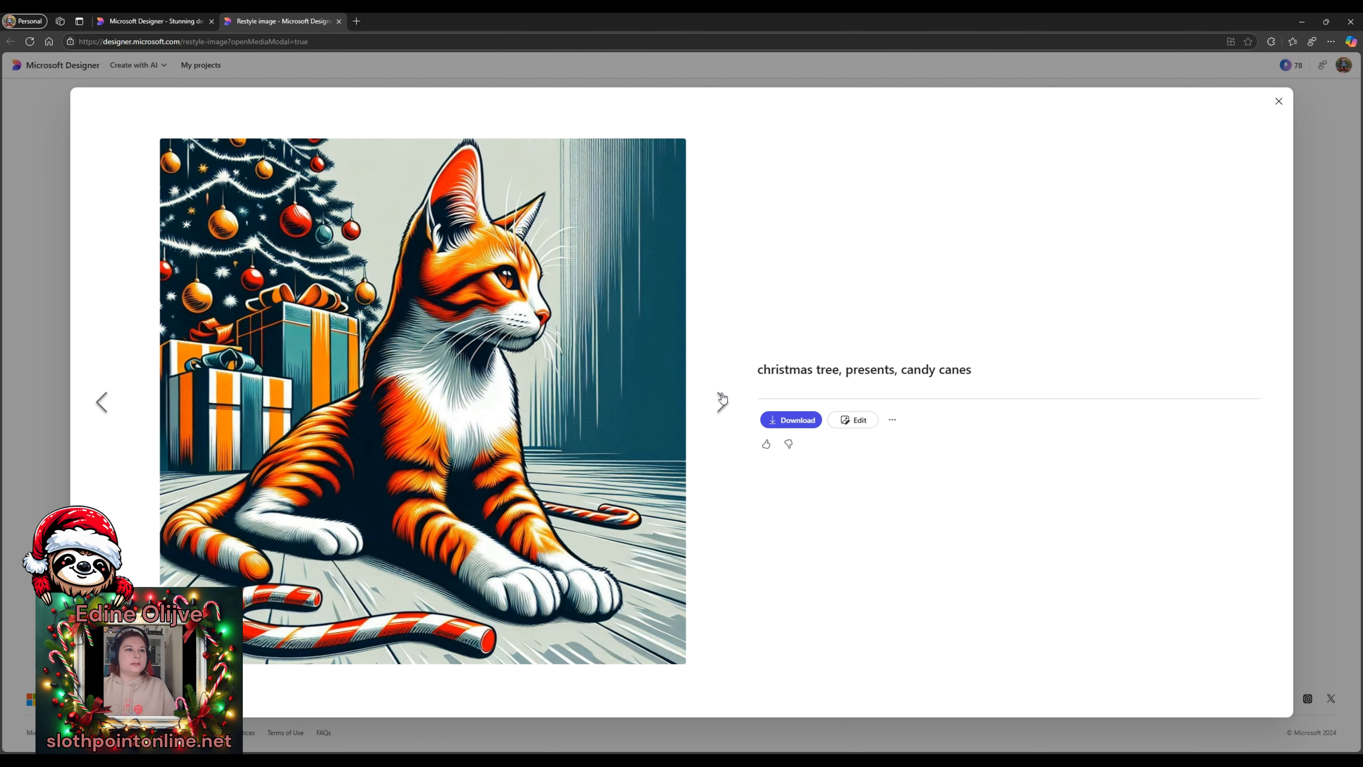
left_click(722, 400)
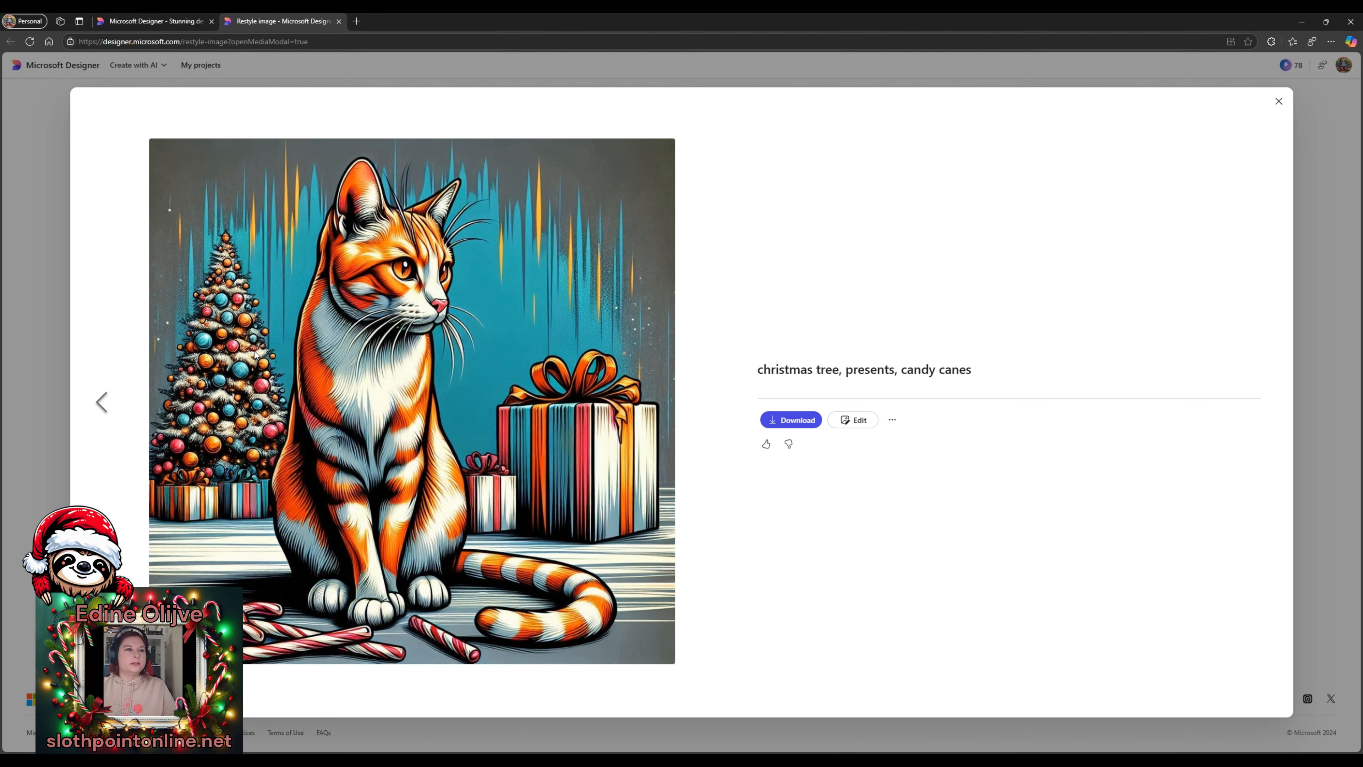
left_click(112, 410)
left_click(112, 410)
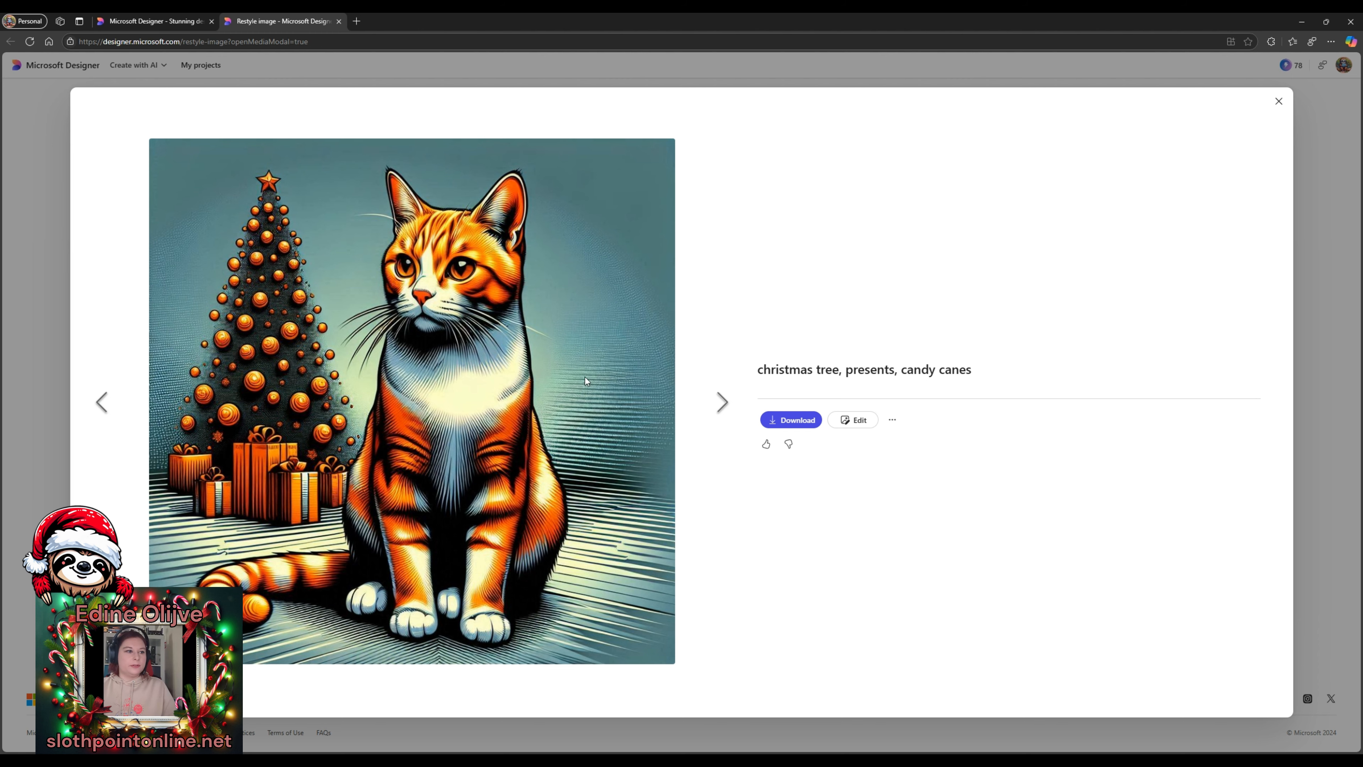
left_click(1280, 101)
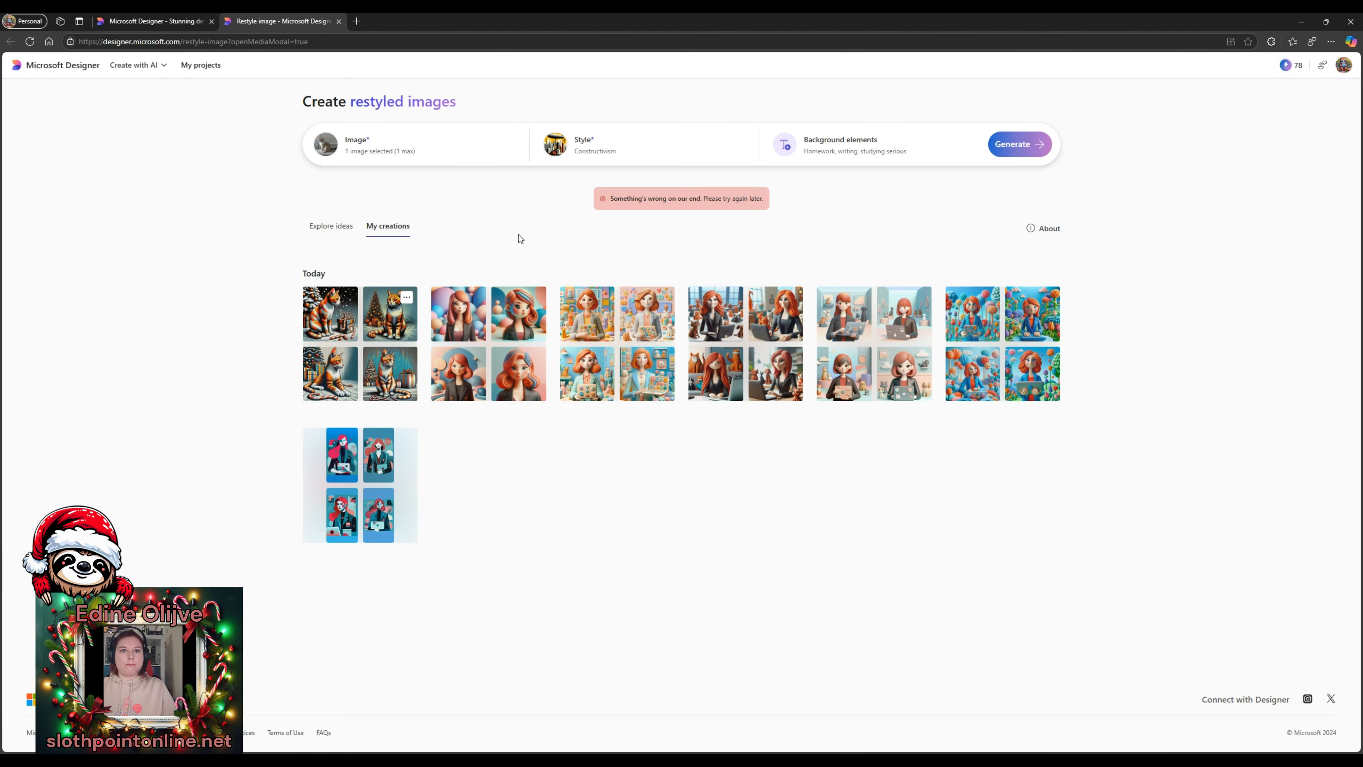
- Return to the Designer home page and show the Design from scratch formats, reloading after the error
left_click(71, 65)
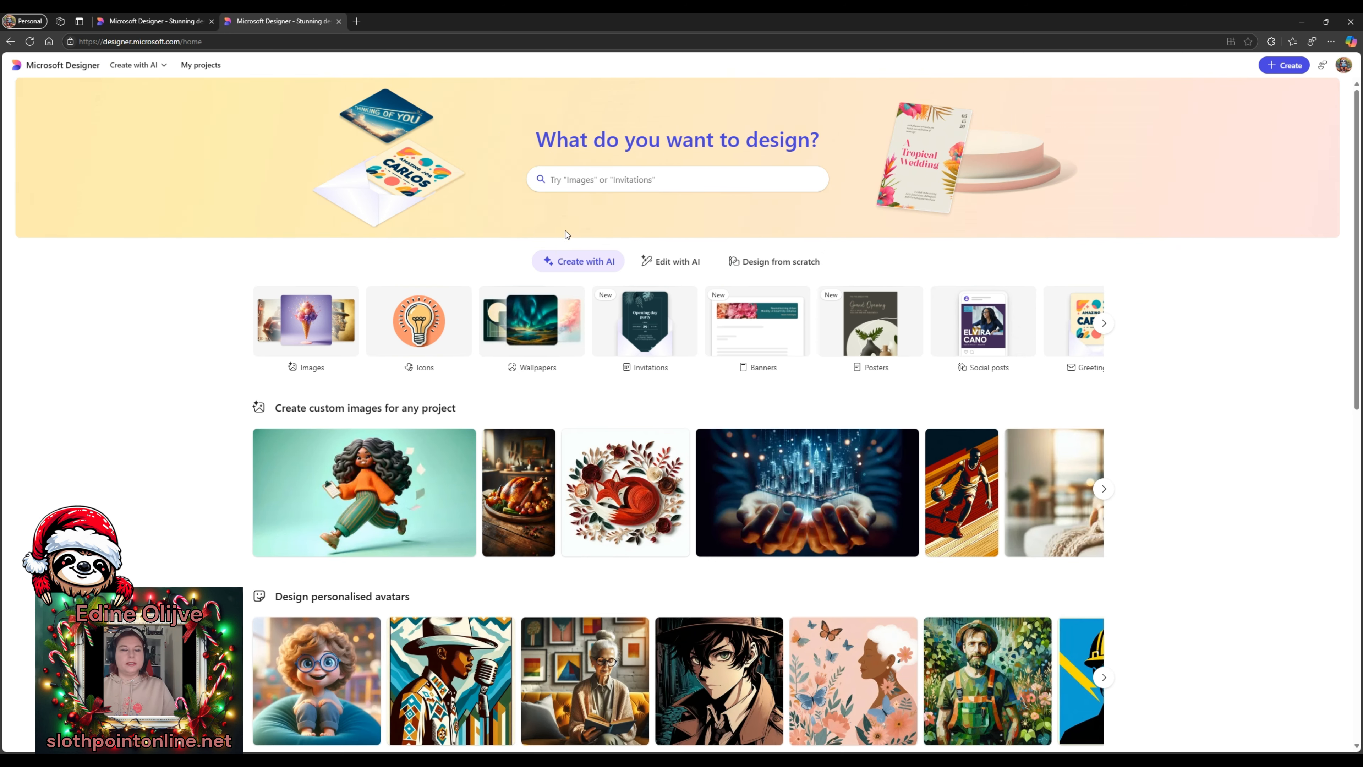
left_click(754, 272)
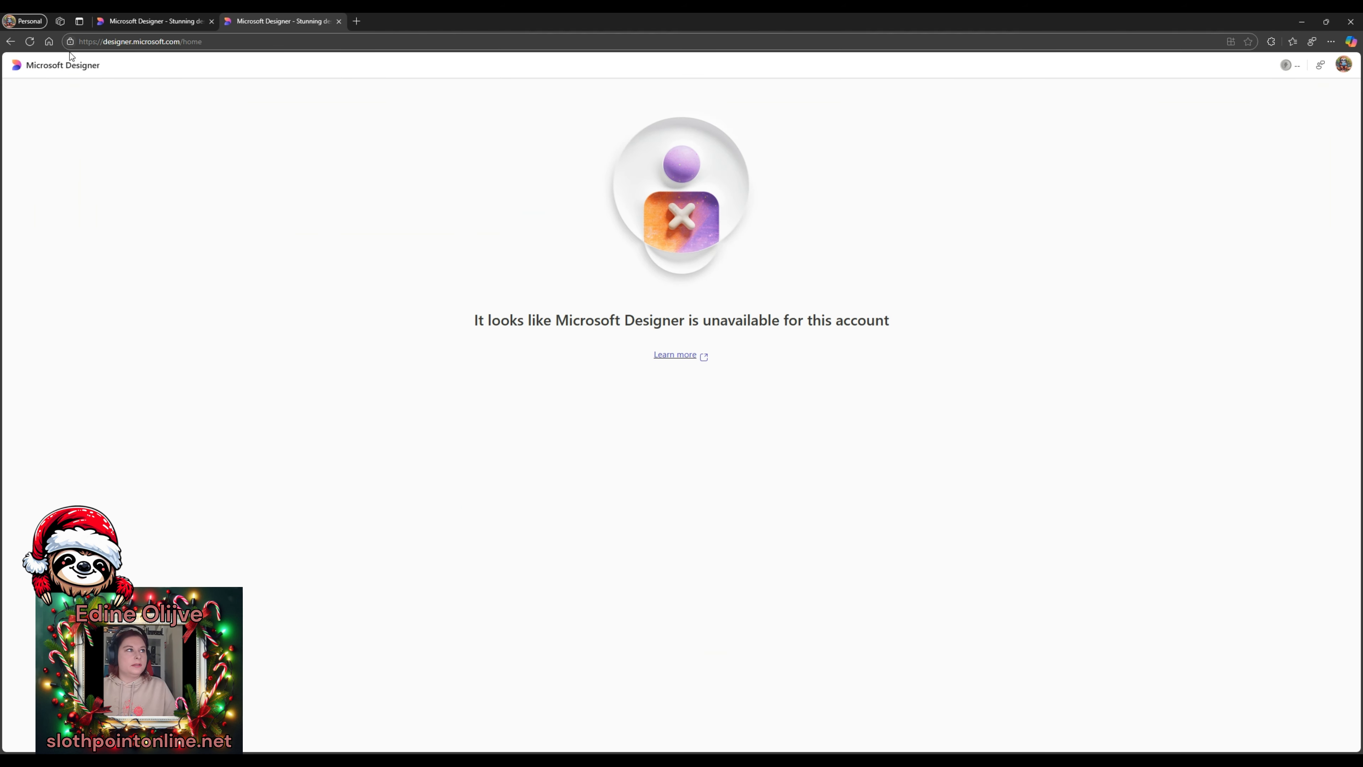
left_click(30, 42)
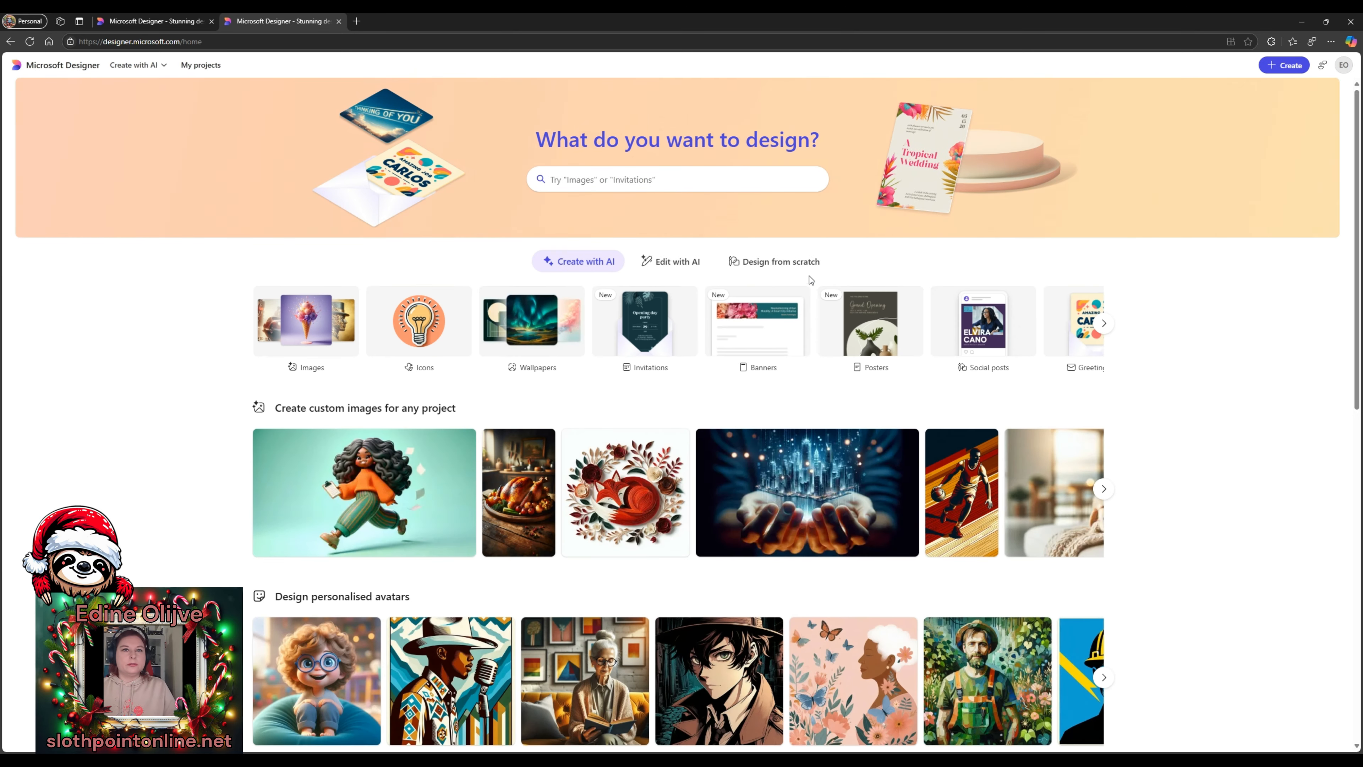
left_click(779, 262)
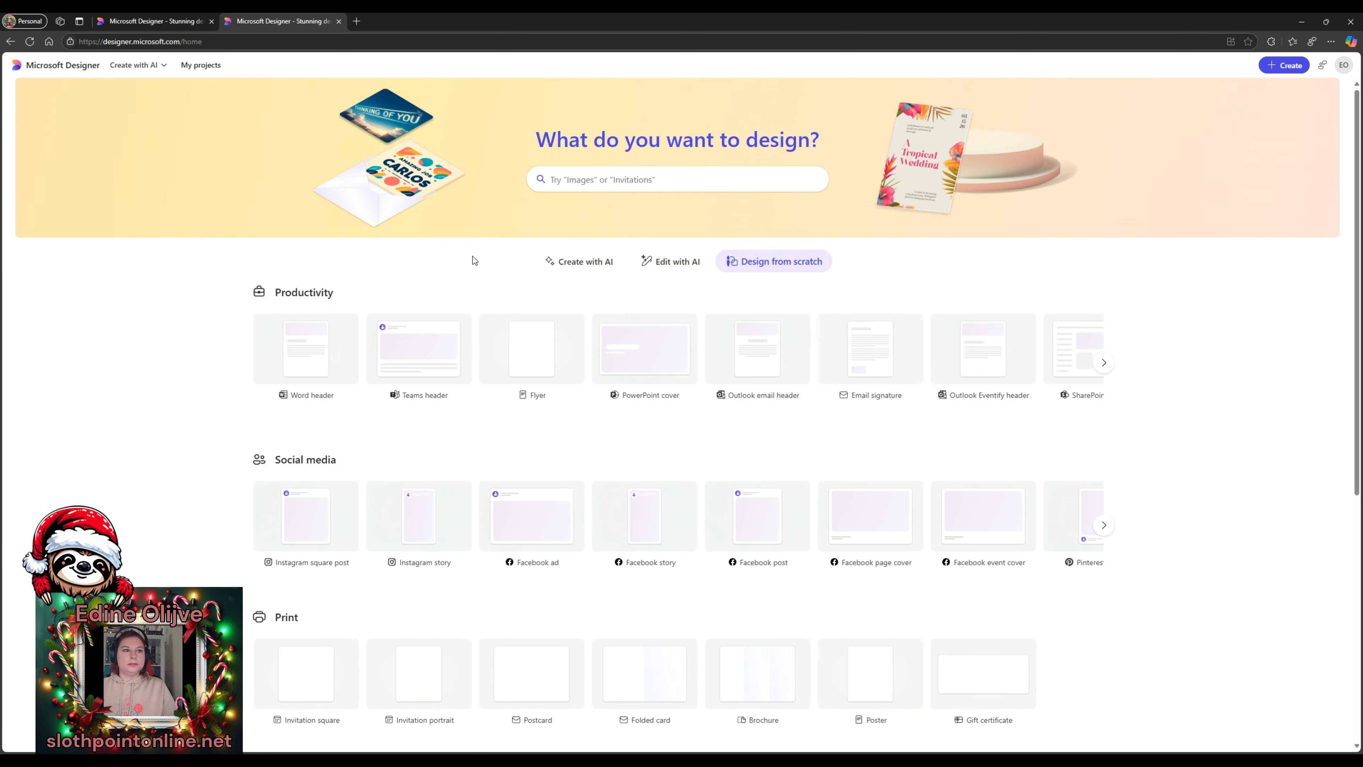
- Open a blank 1080 x 1080 Instagram square post, reloading the editor and skipping the image upload
scroll(748, 445, "down", 2)
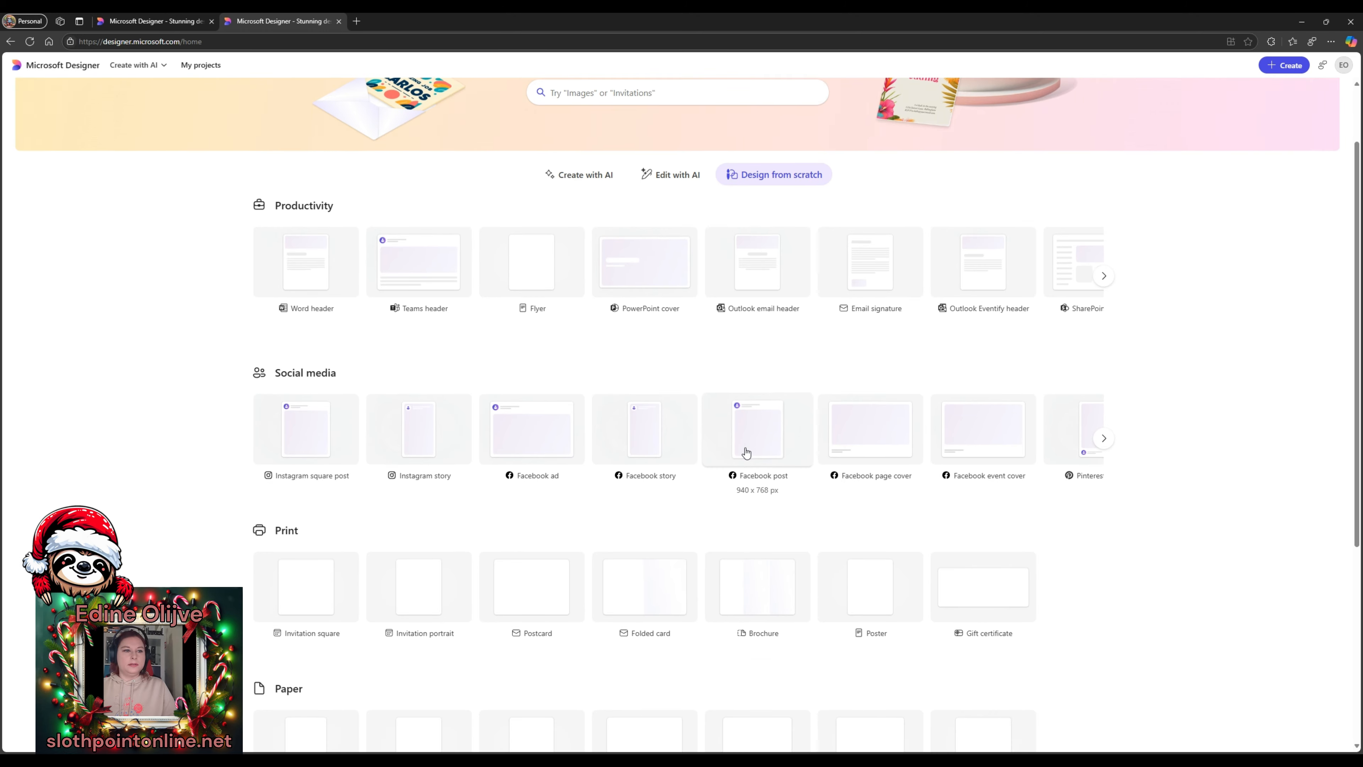
scroll(745, 453, "down", 2)
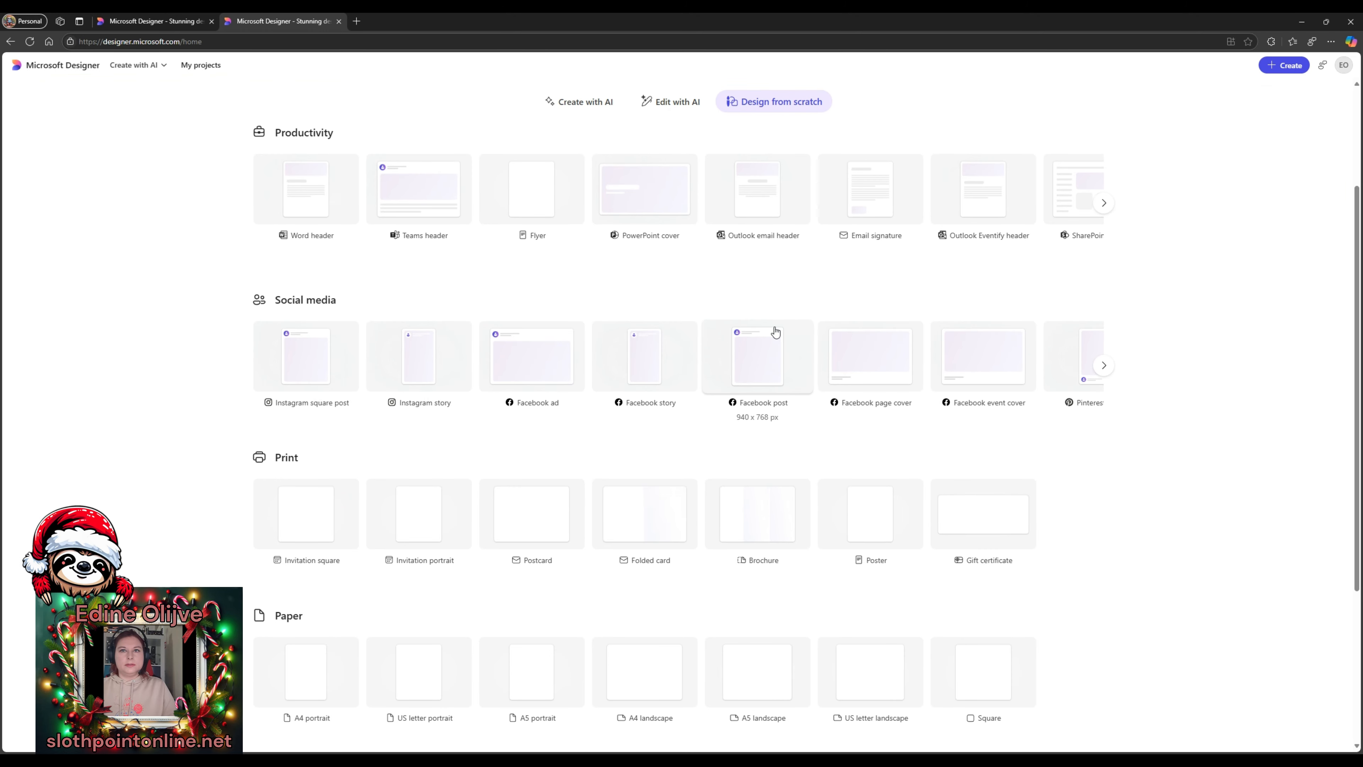
scroll(504, 314, "down", 2)
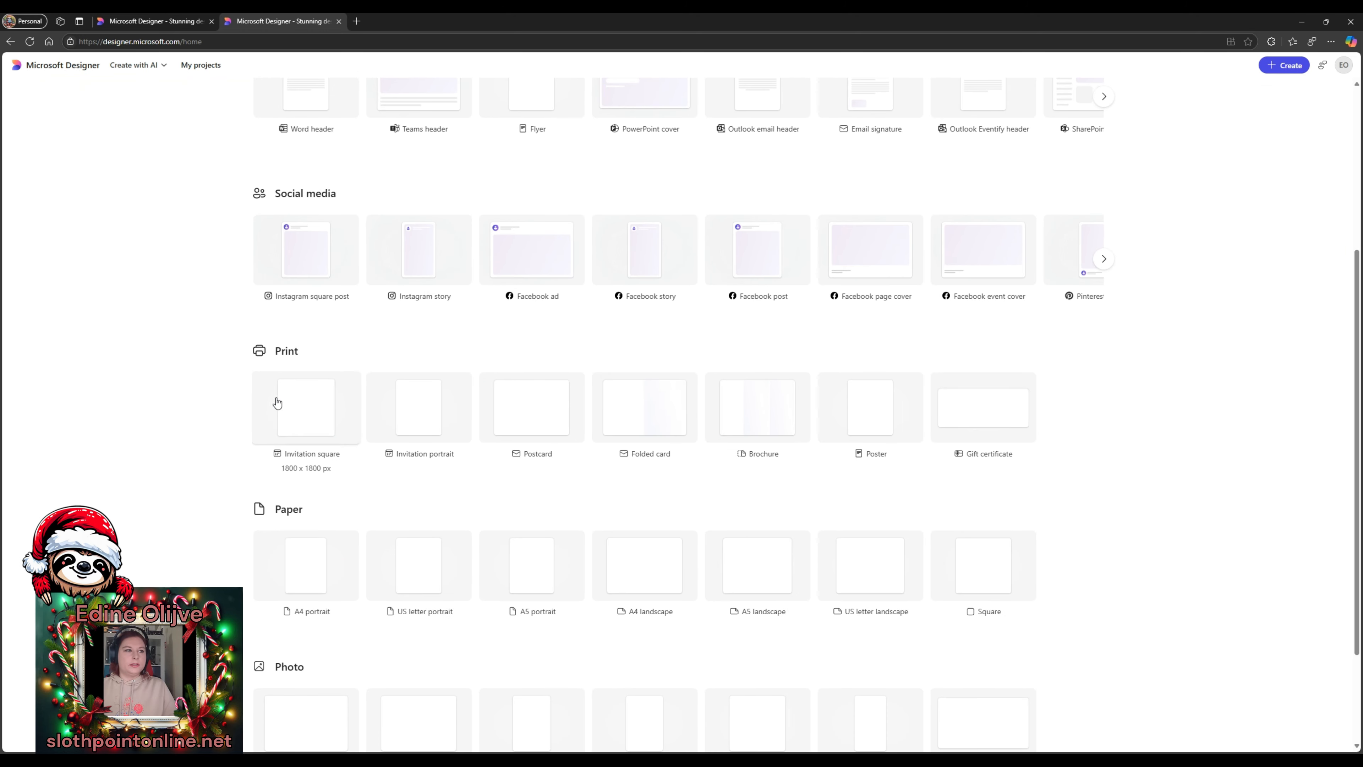
scroll(257, 404, "down", 2)
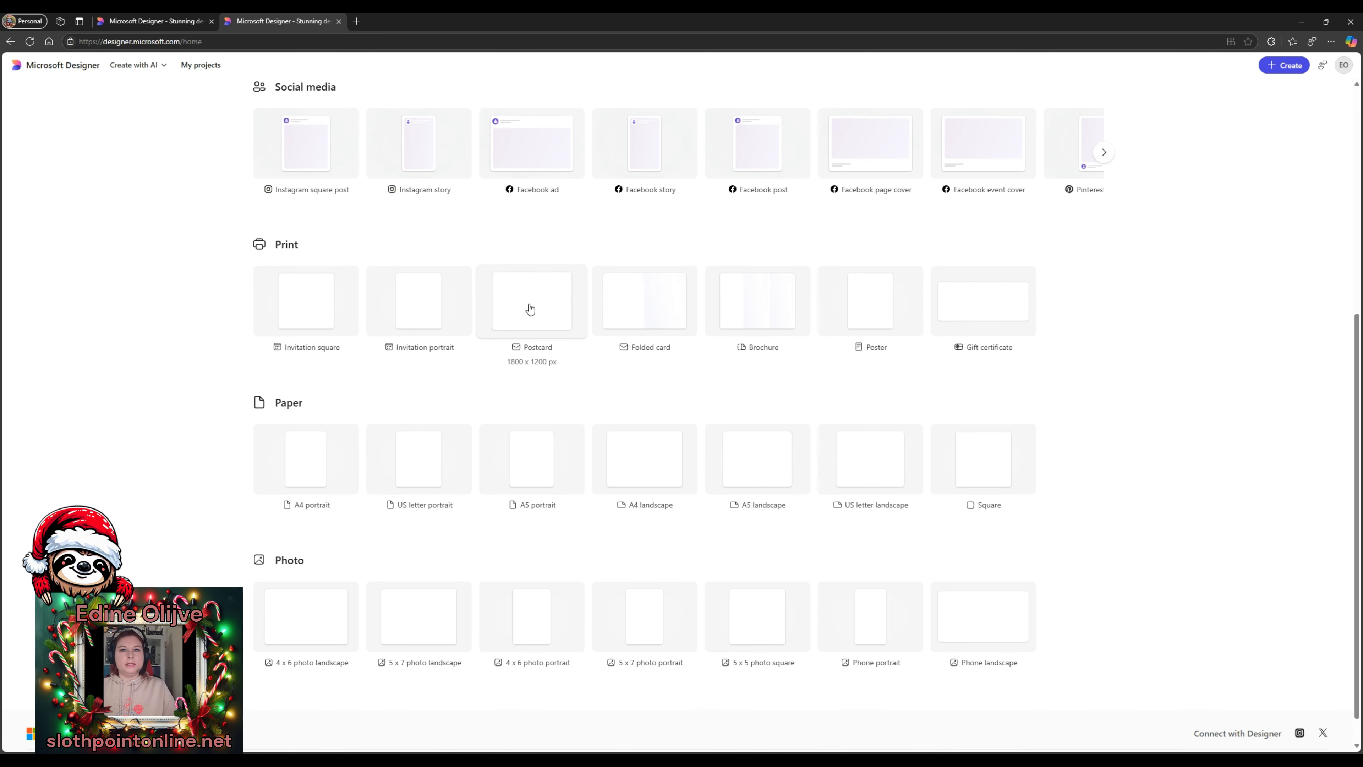
scroll(178, 317, "up", 3)
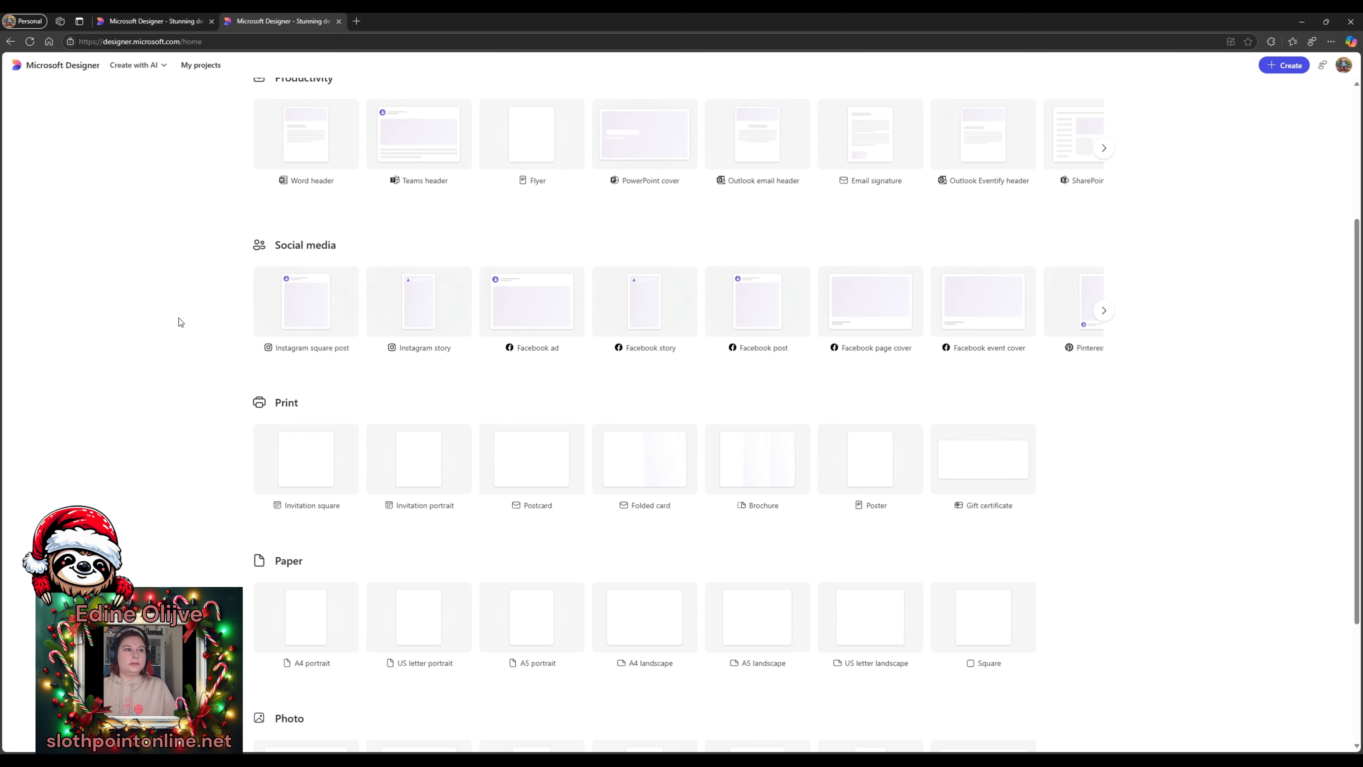
left_click(304, 314)
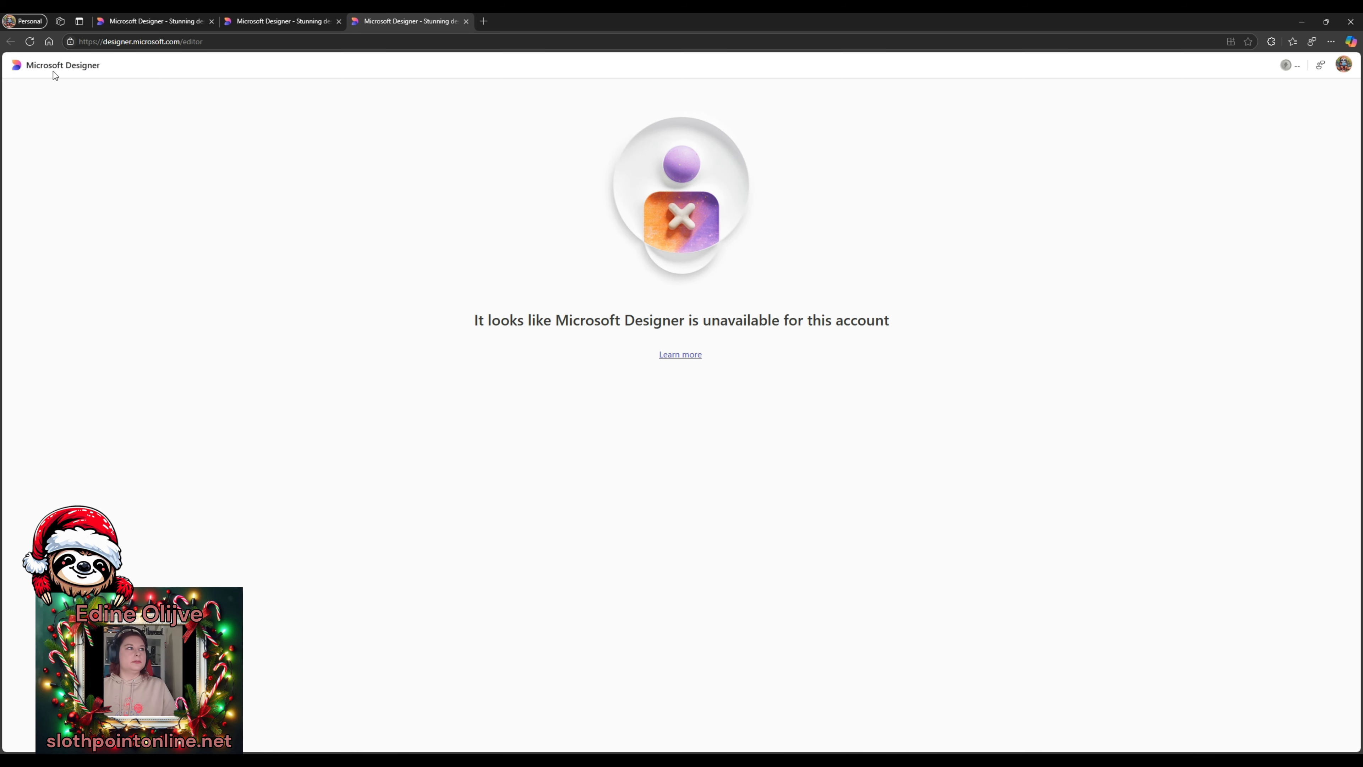
left_click(29, 42)
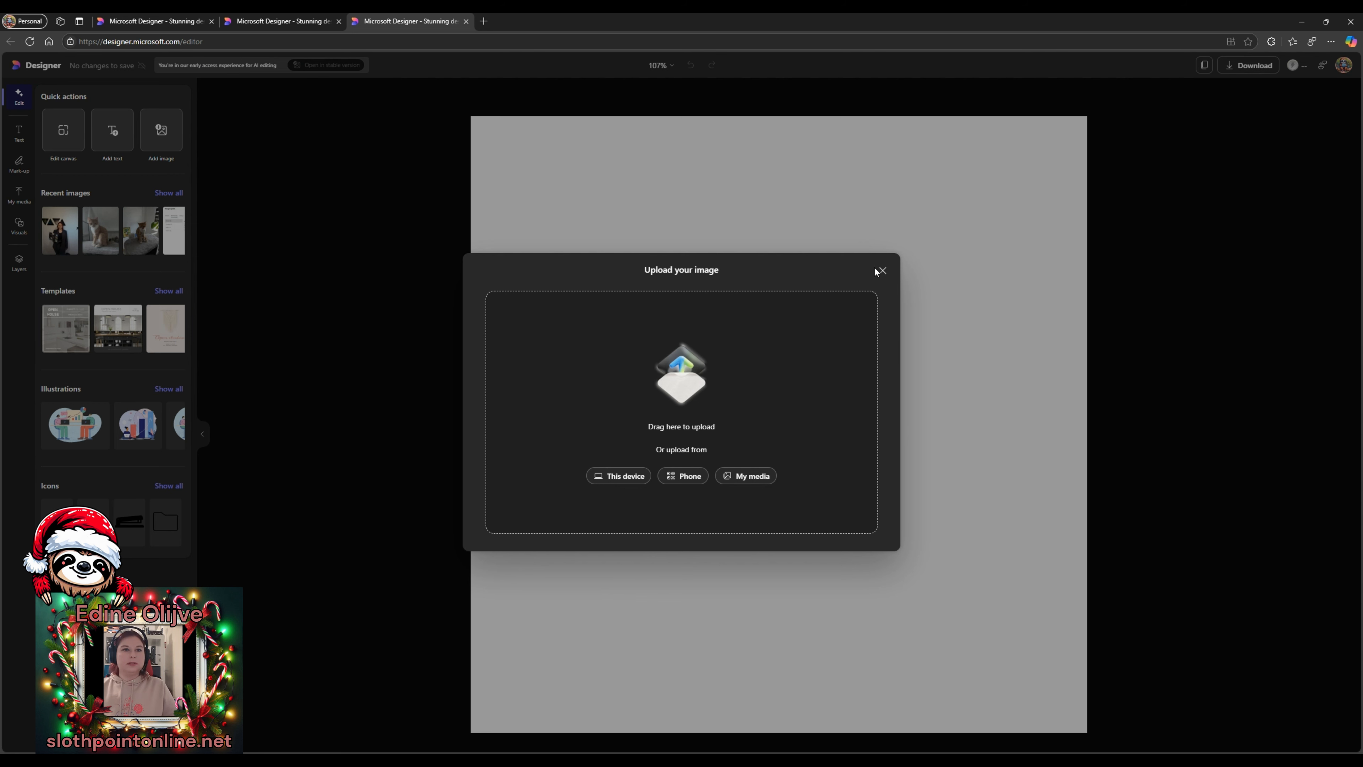
left_click(881, 270)
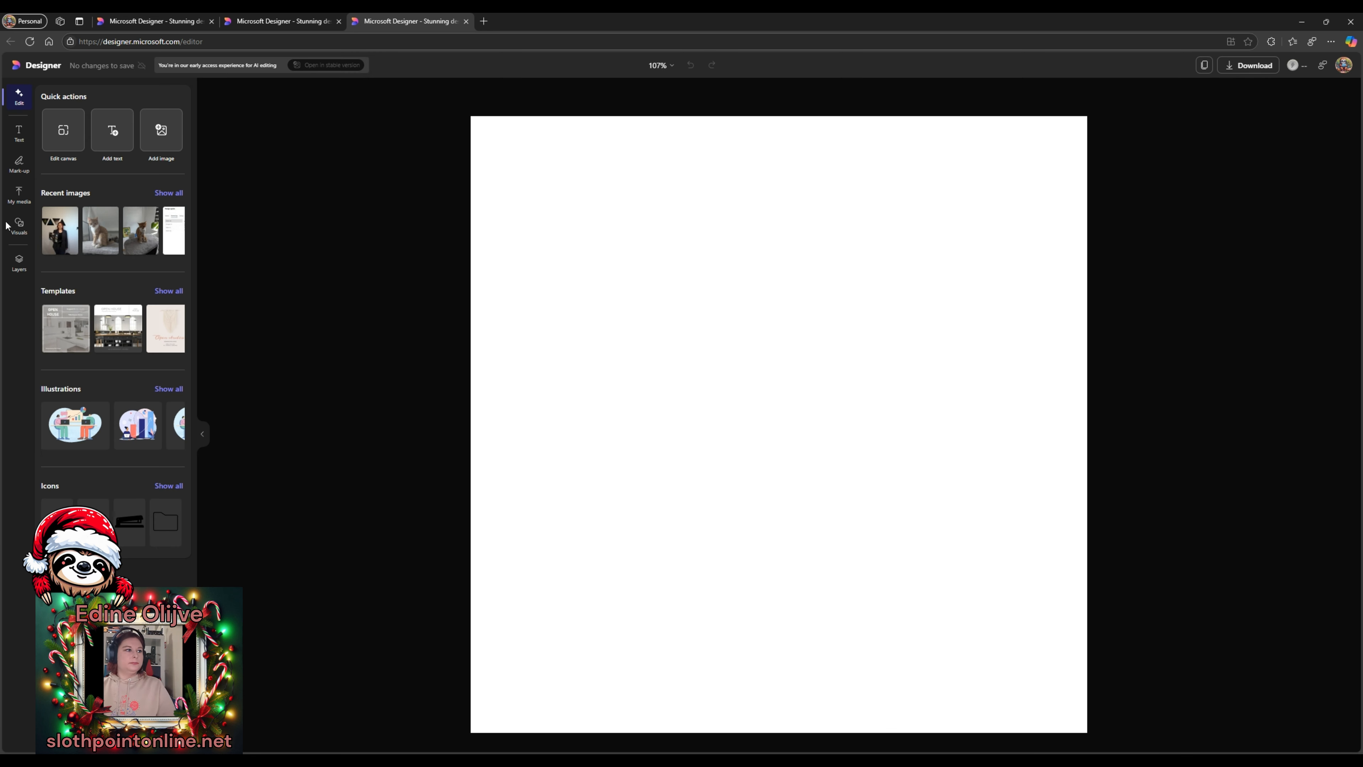
- Search all templates for 'christmas' and pick the Joy to the World card
left_click(168, 291)
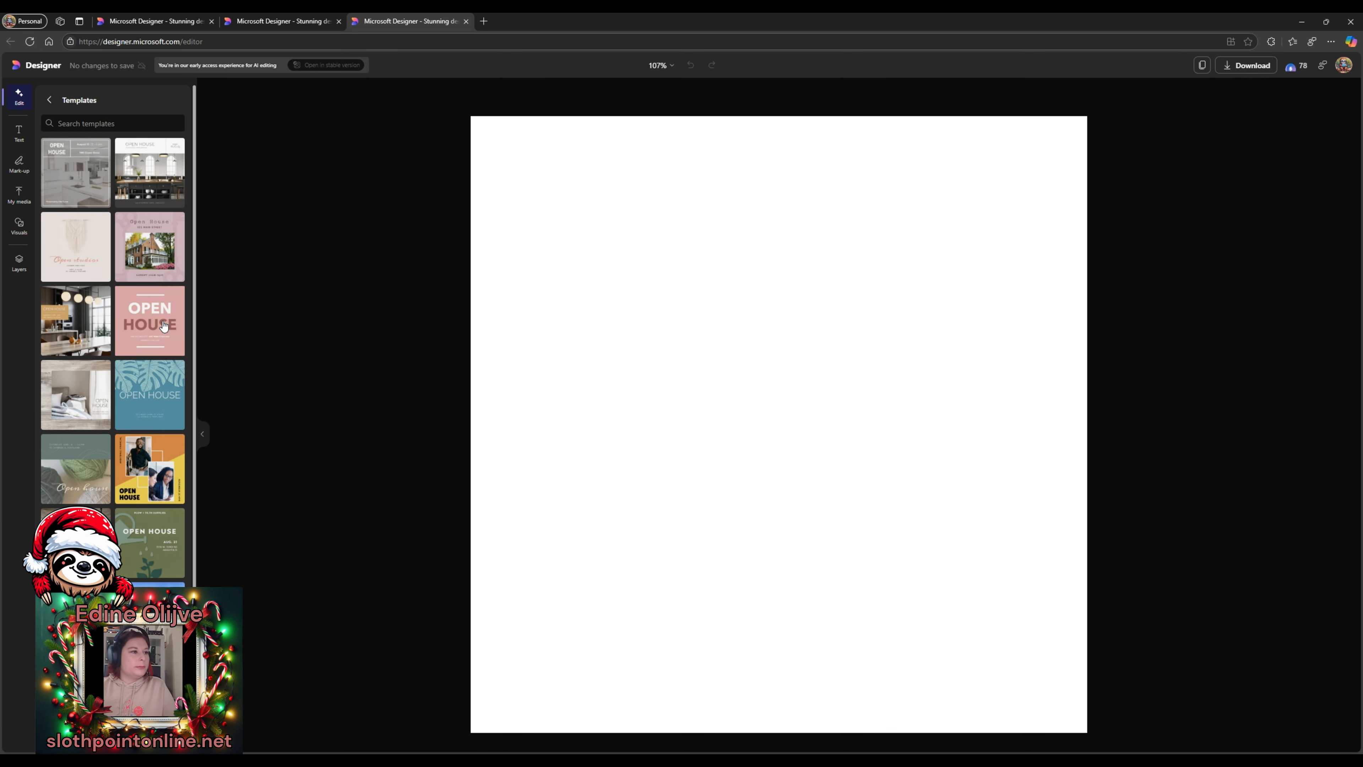
scroll(144, 344, "down", 3)
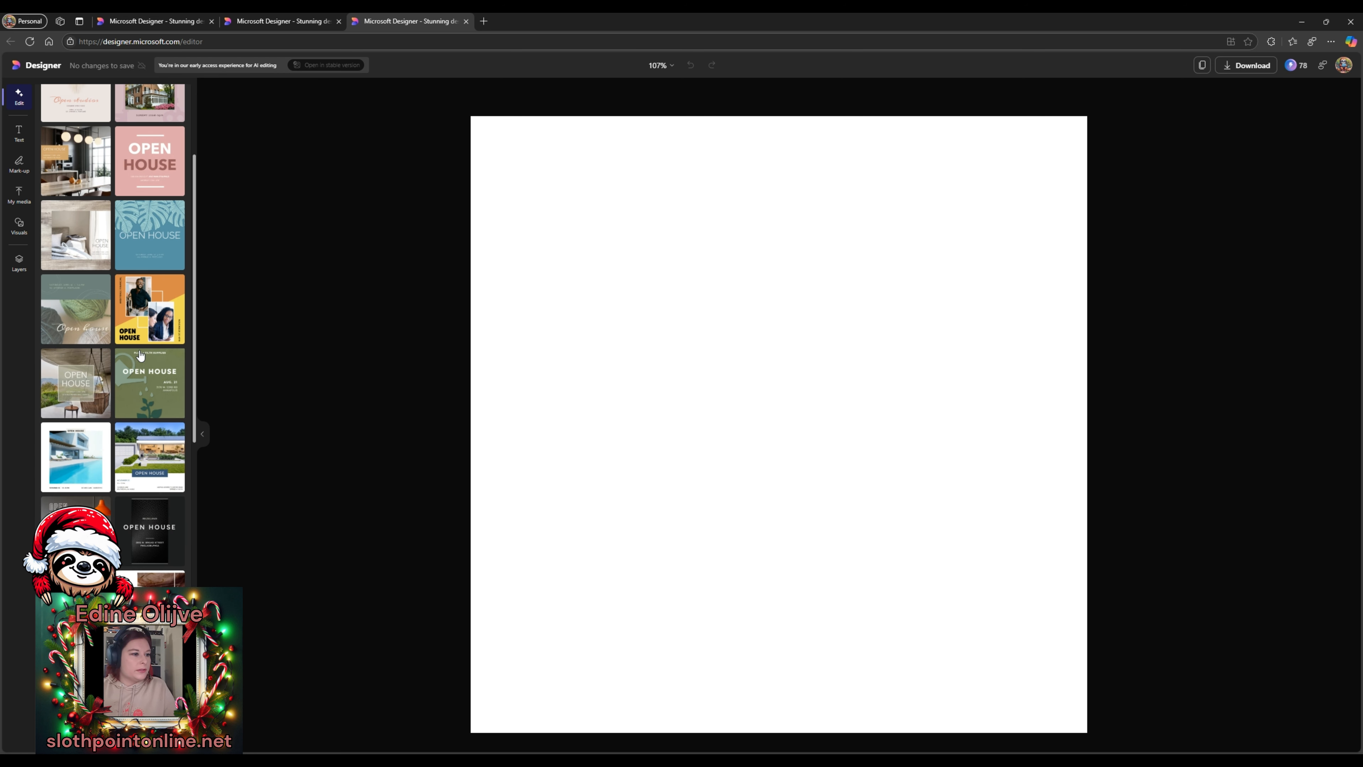
scroll(140, 354, "down", 3)
scroll(73, 455, "down", 7)
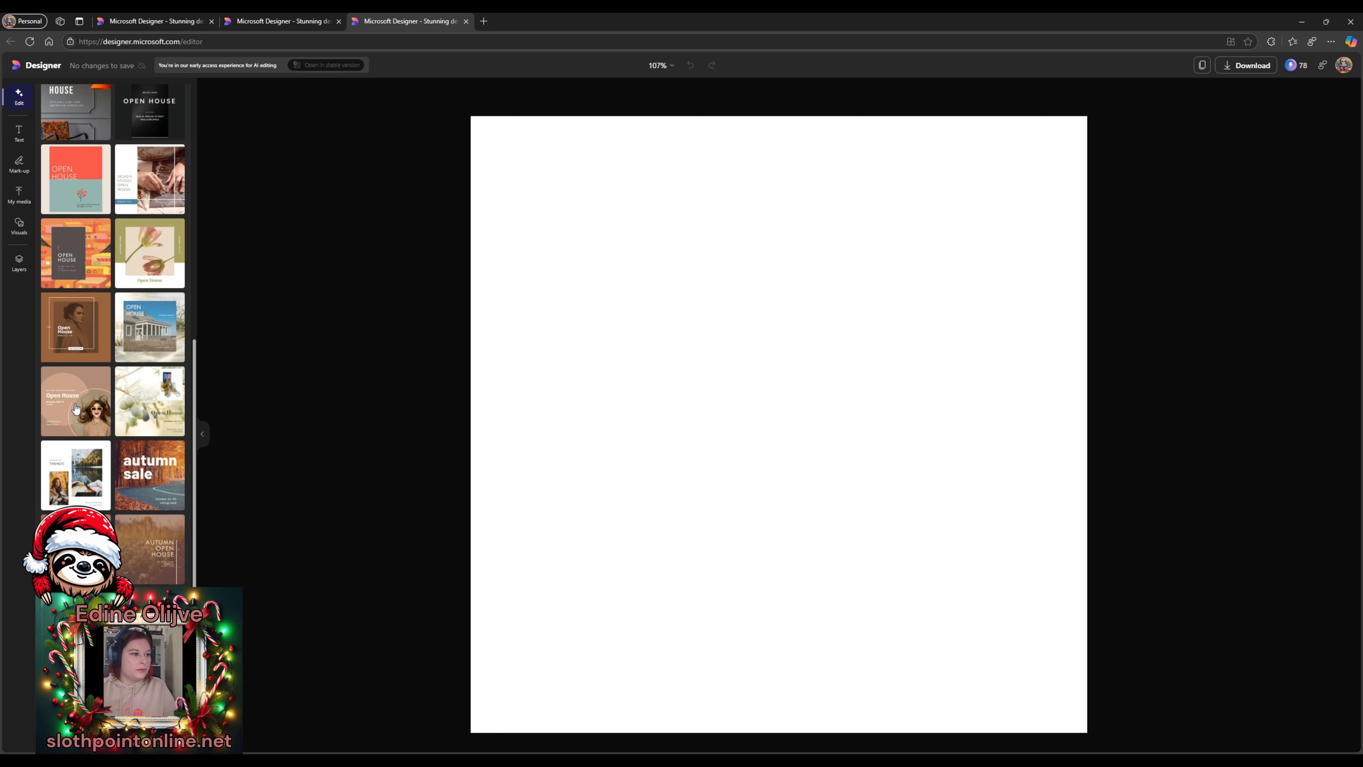
scroll(167, 537, "down", 1)
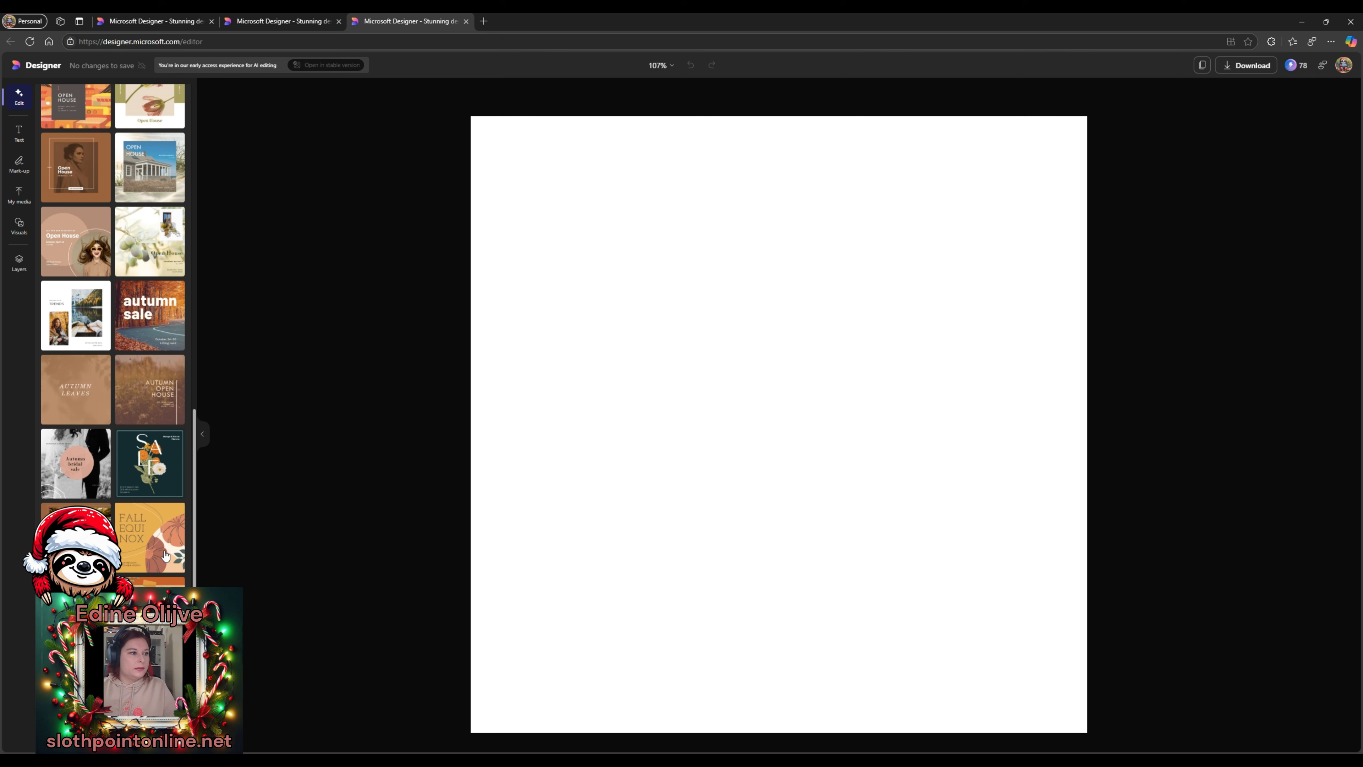
scroll(175, 475, "up", 20)
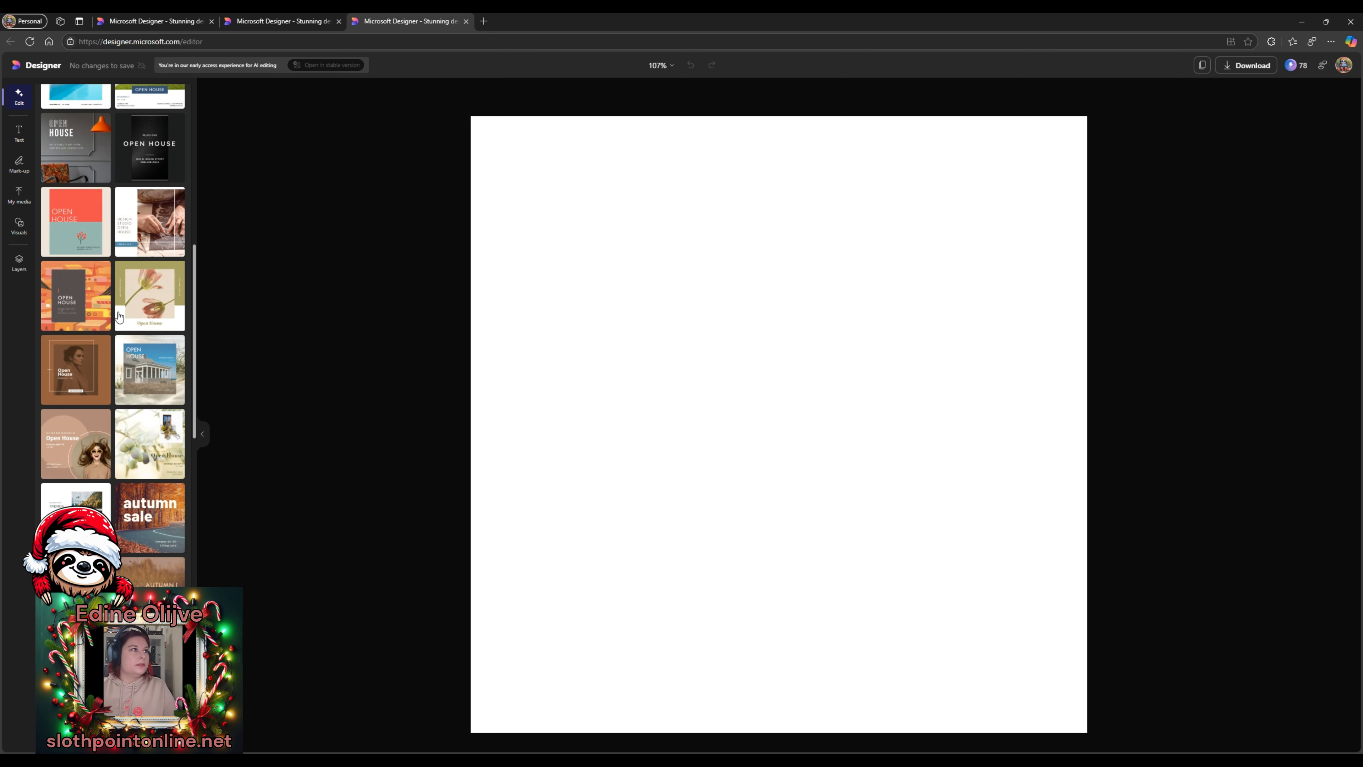
left_click(91, 123)
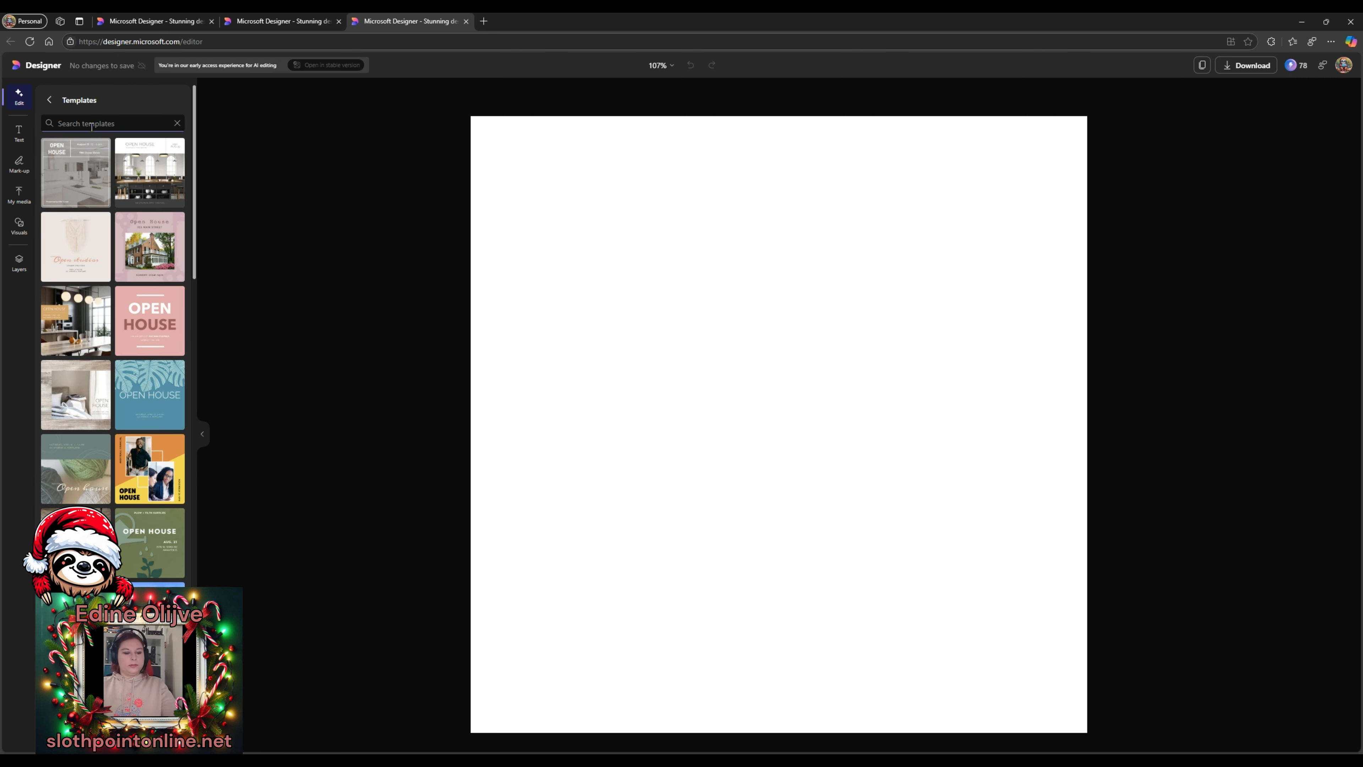
type("christmas")
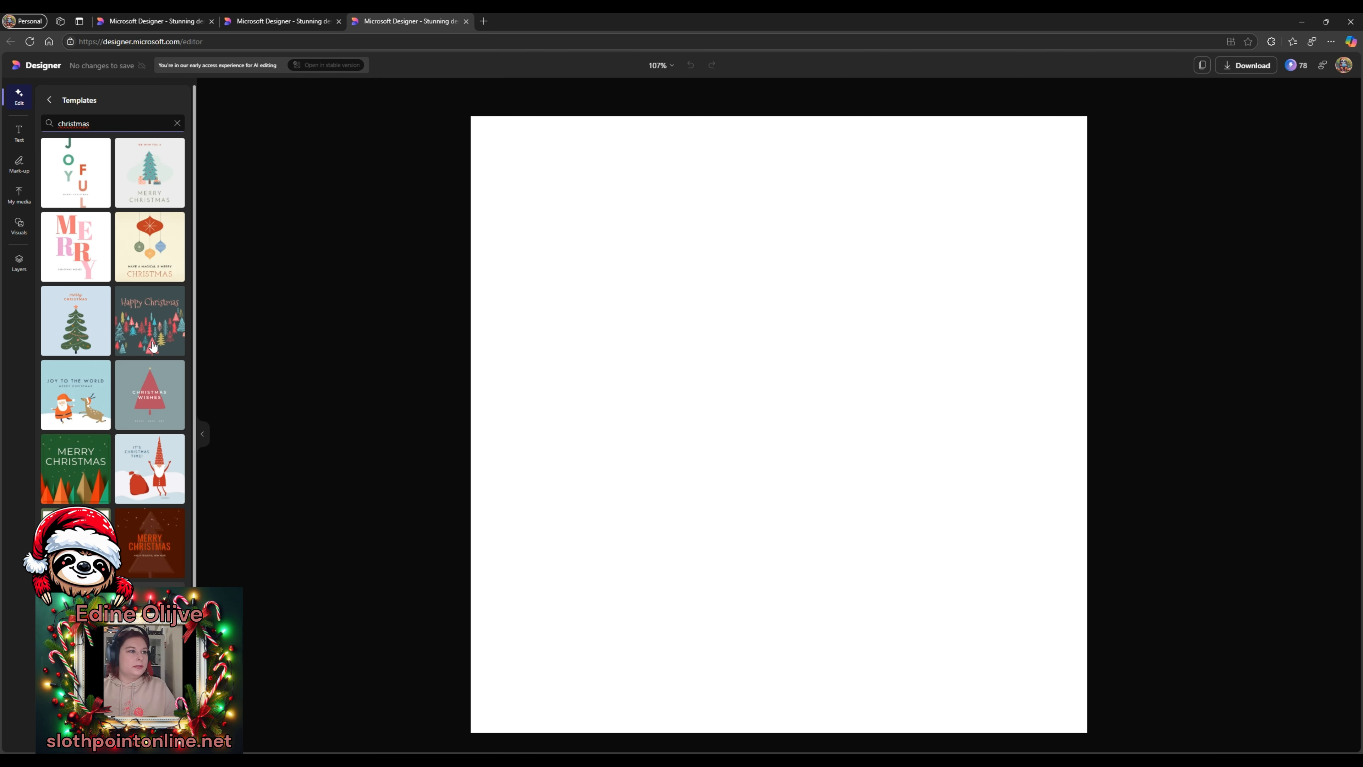
left_click(84, 400)
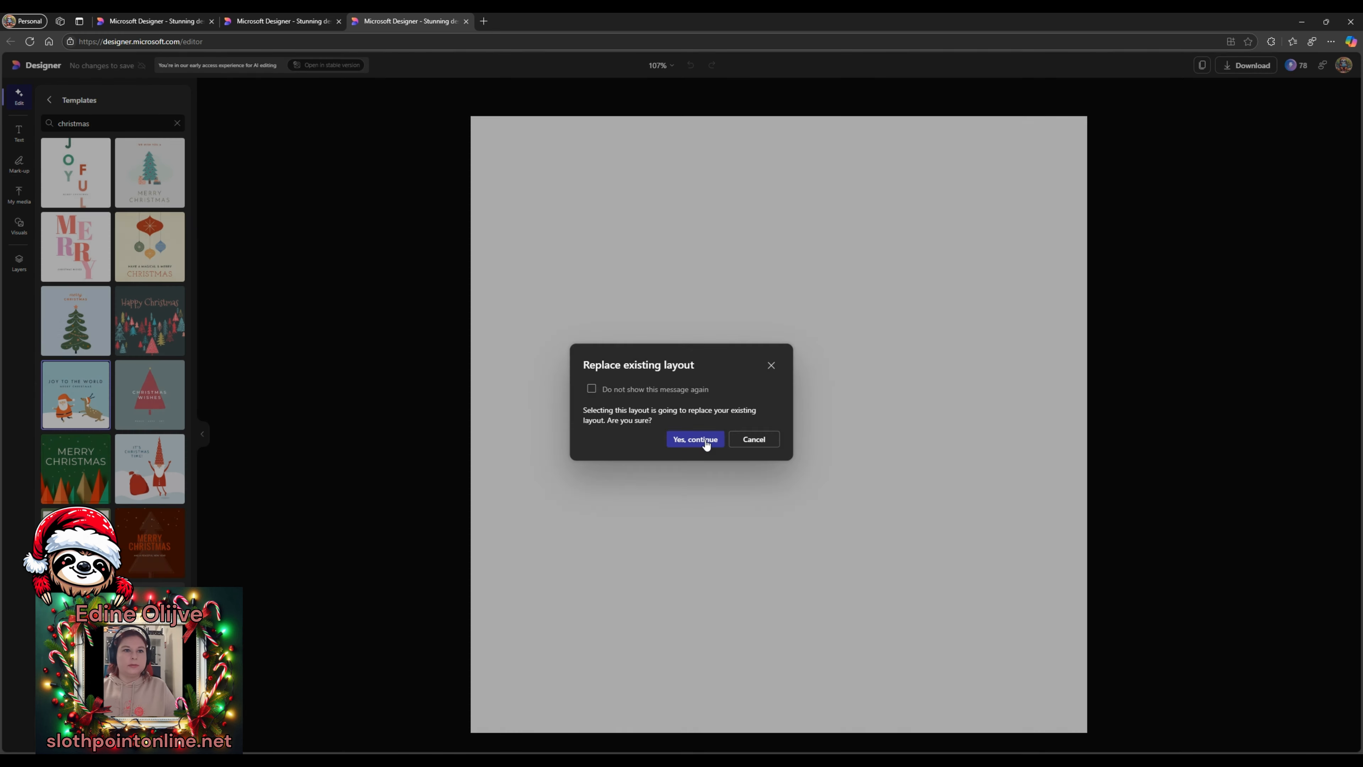
- Confirm replacing the current layout and move to the stable version of the editor
left_click(695, 439)
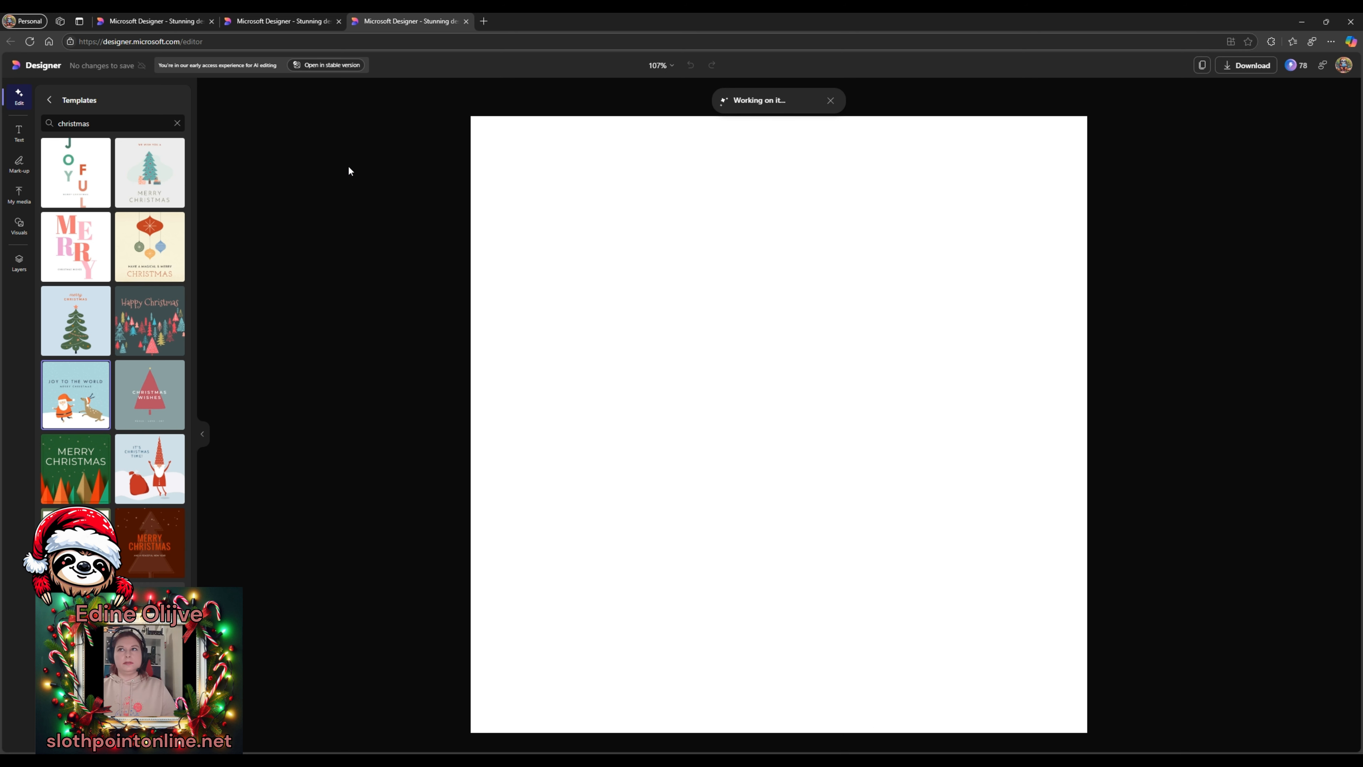
left_click(328, 65)
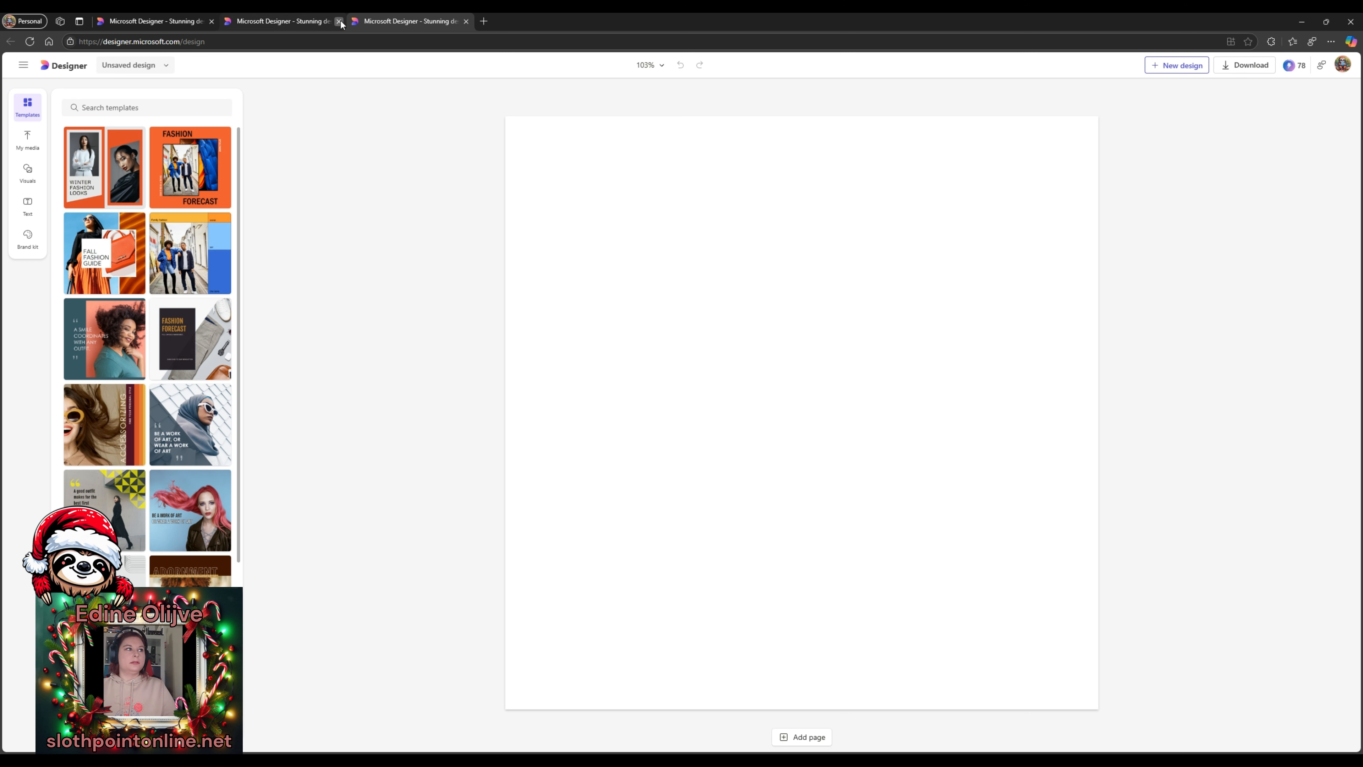
- Close the duplicate tab and apply the 'christmas' Joy to the World template with Santa and reindeer
left_click(339, 21)
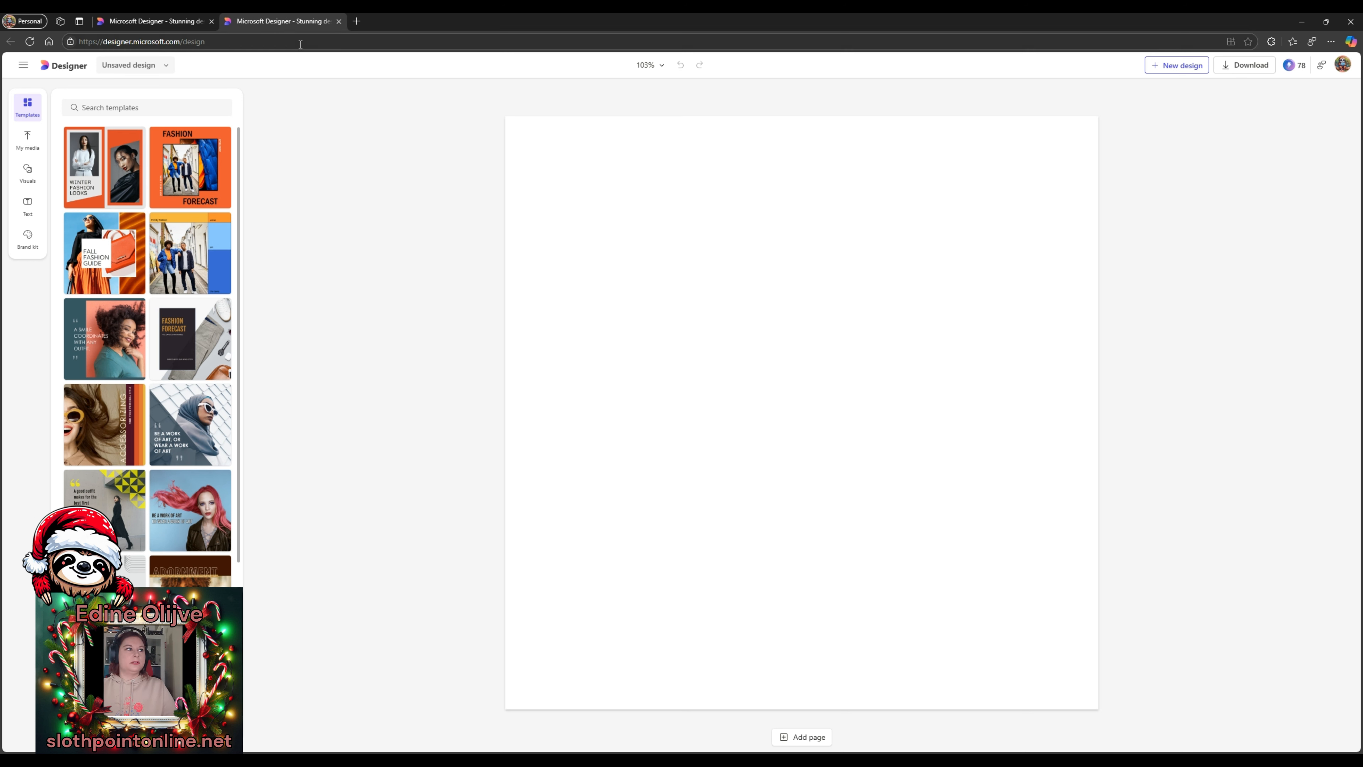
left_click(126, 104)
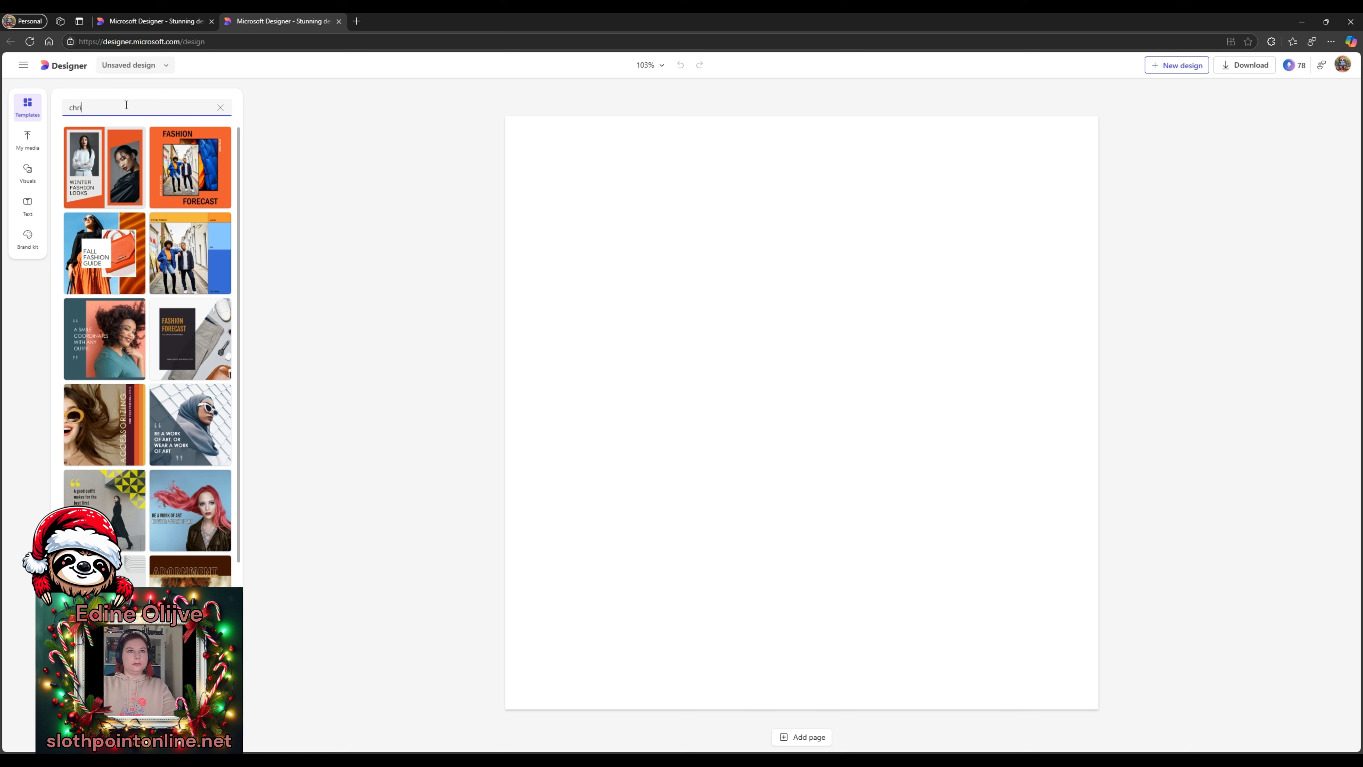
key("Return")
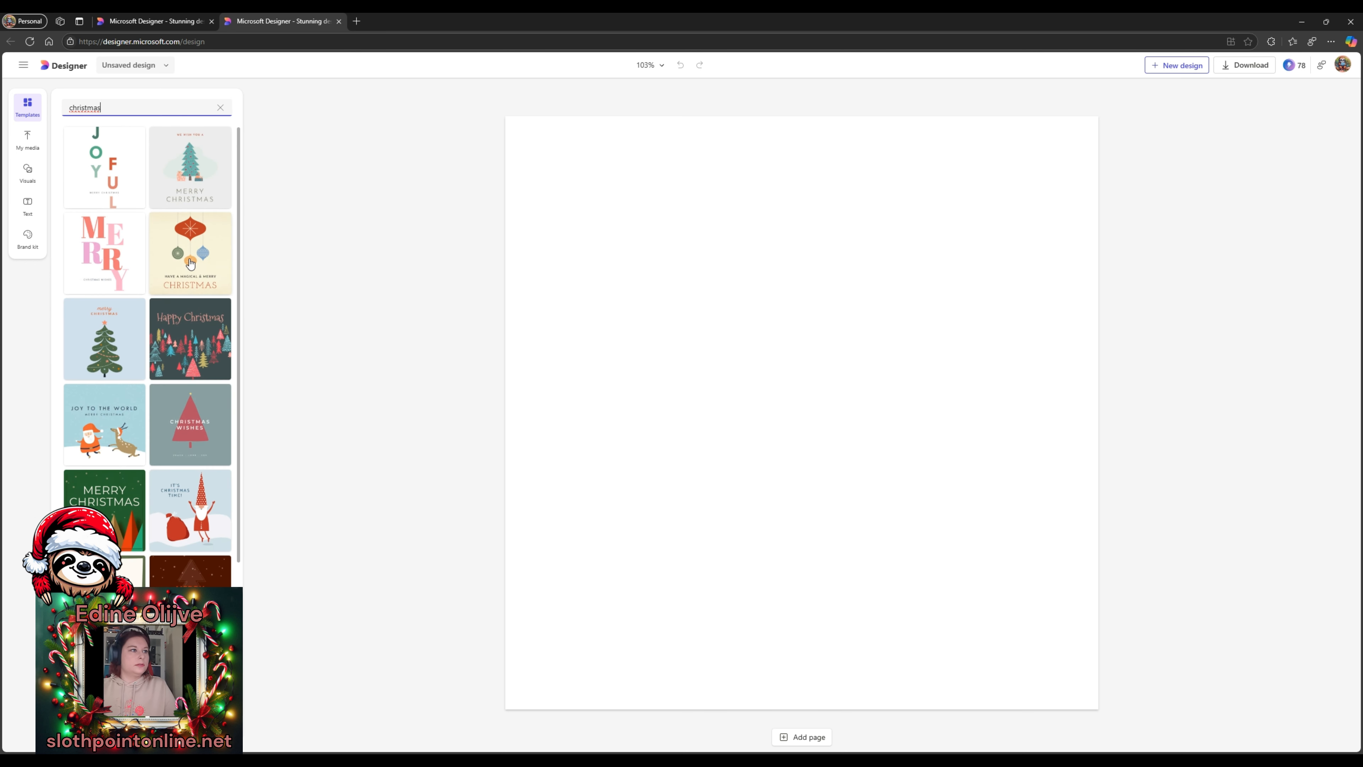
left_click(112, 426)
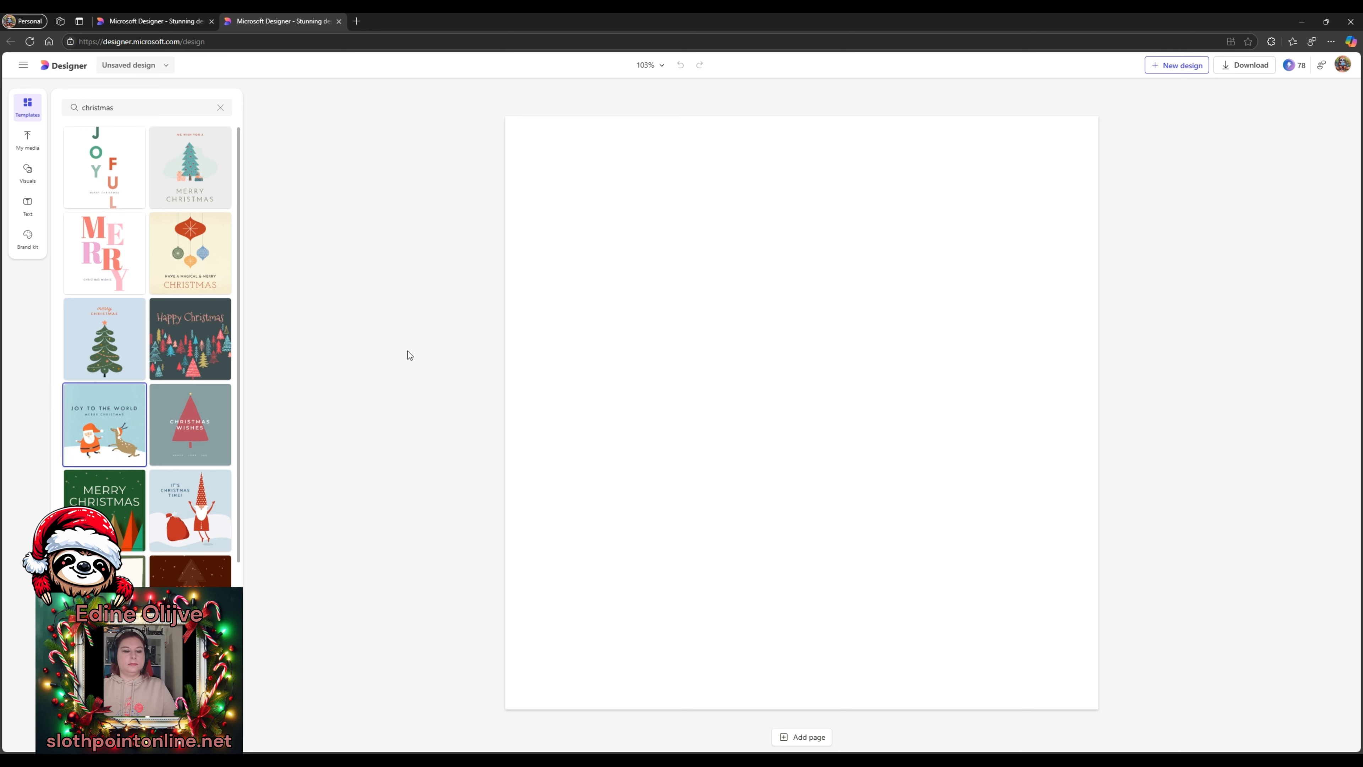
left_click(104, 465)
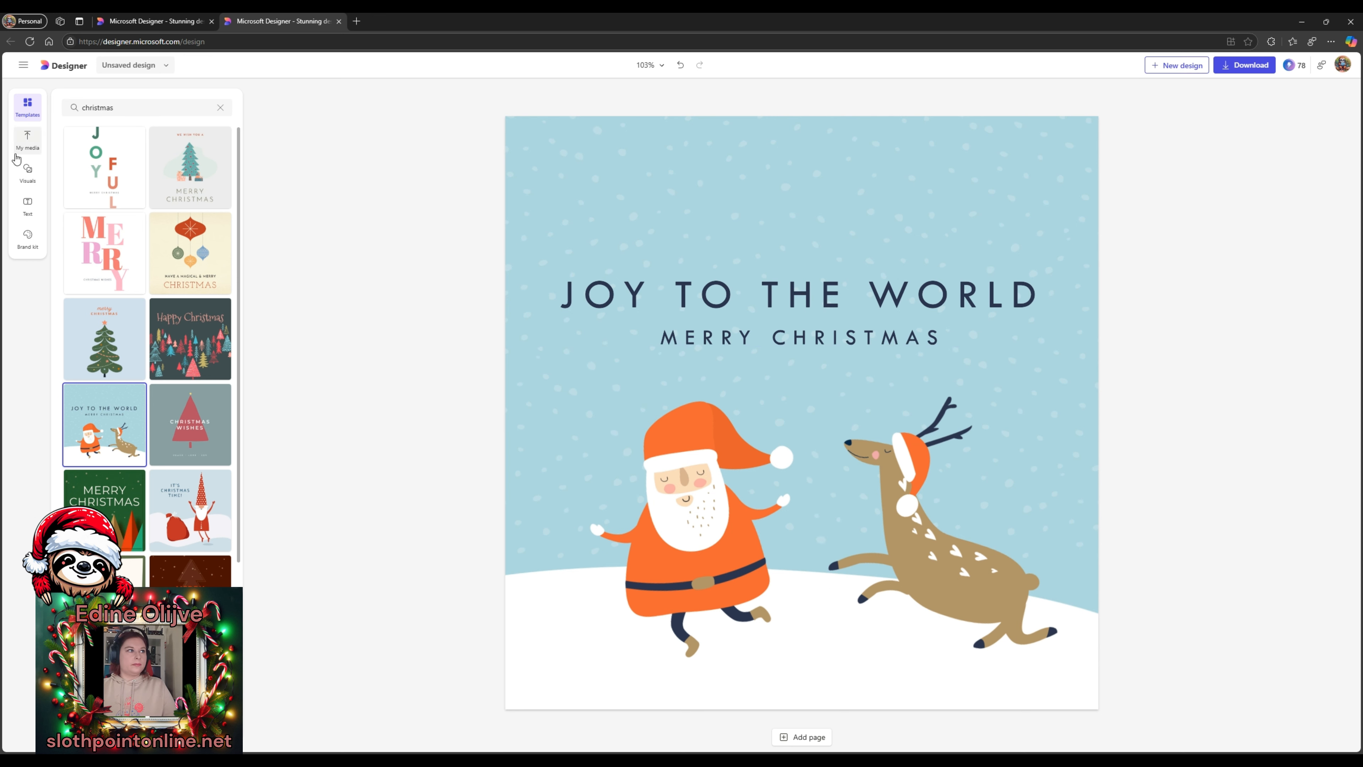
left_click(31, 150)
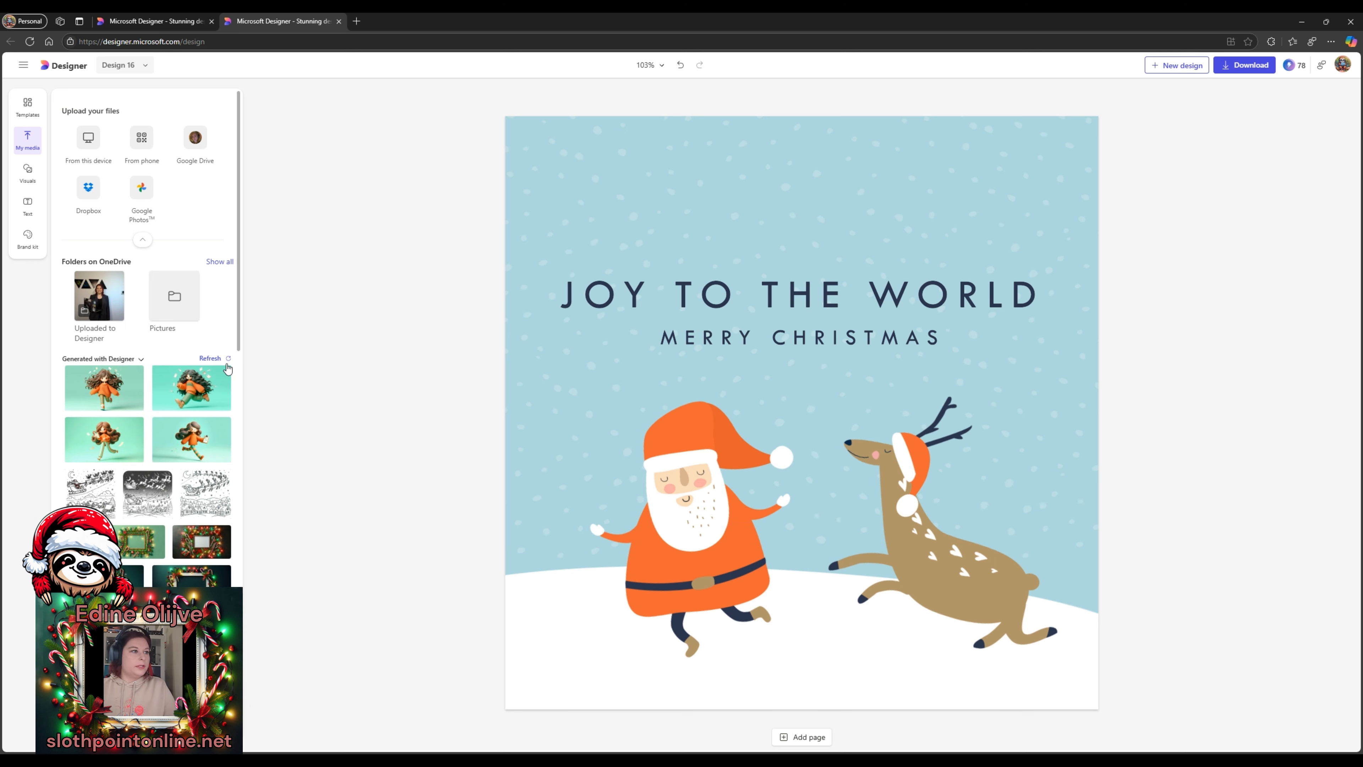
scroll(208, 431, "down", 10)
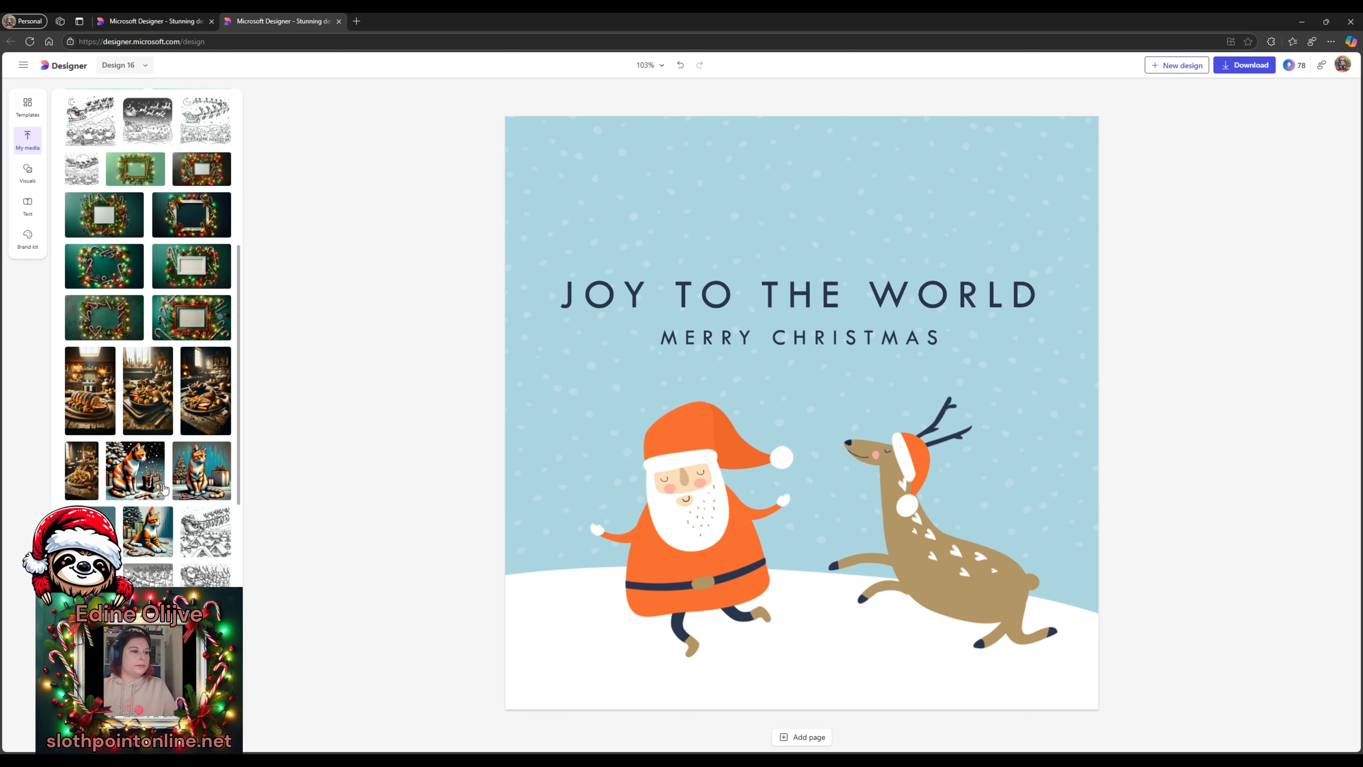
scroll(150, 483, "up", 5)
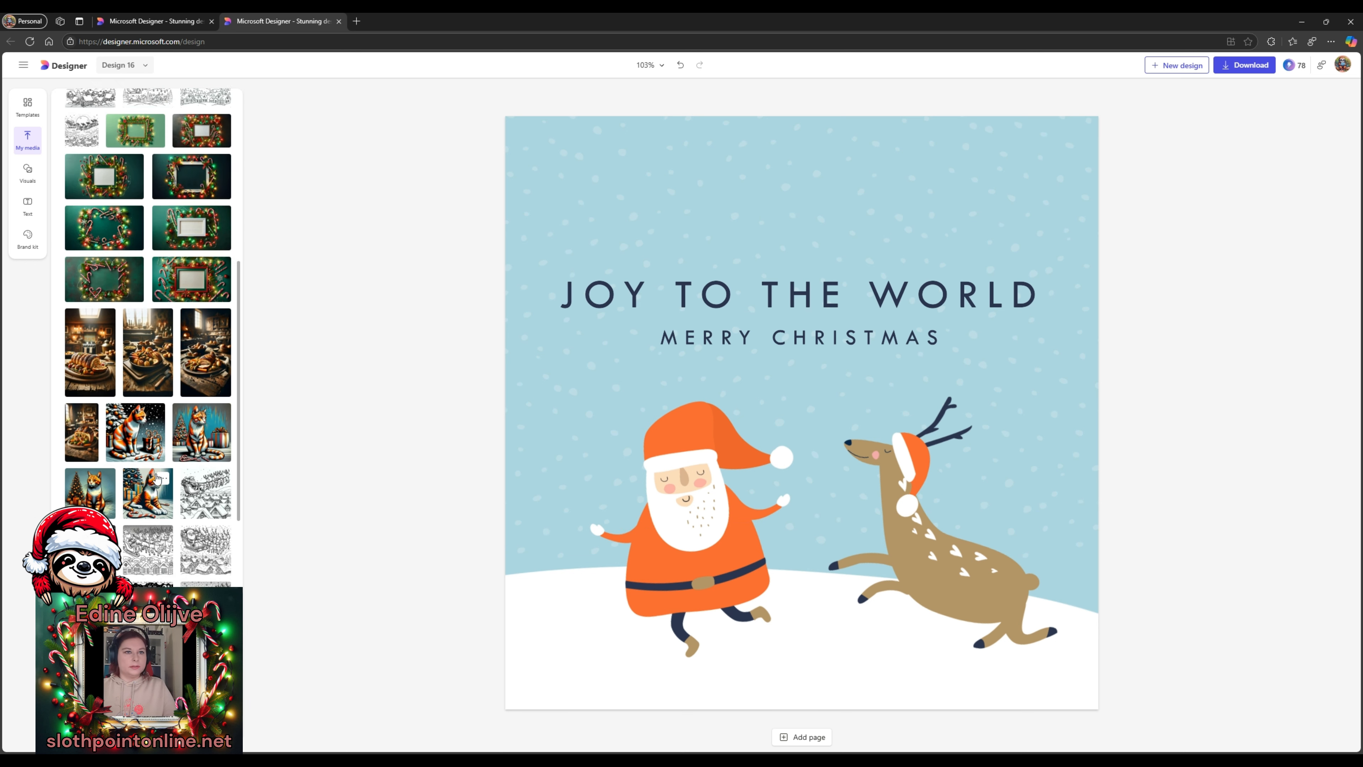
scroll(148, 532, "down", 2)
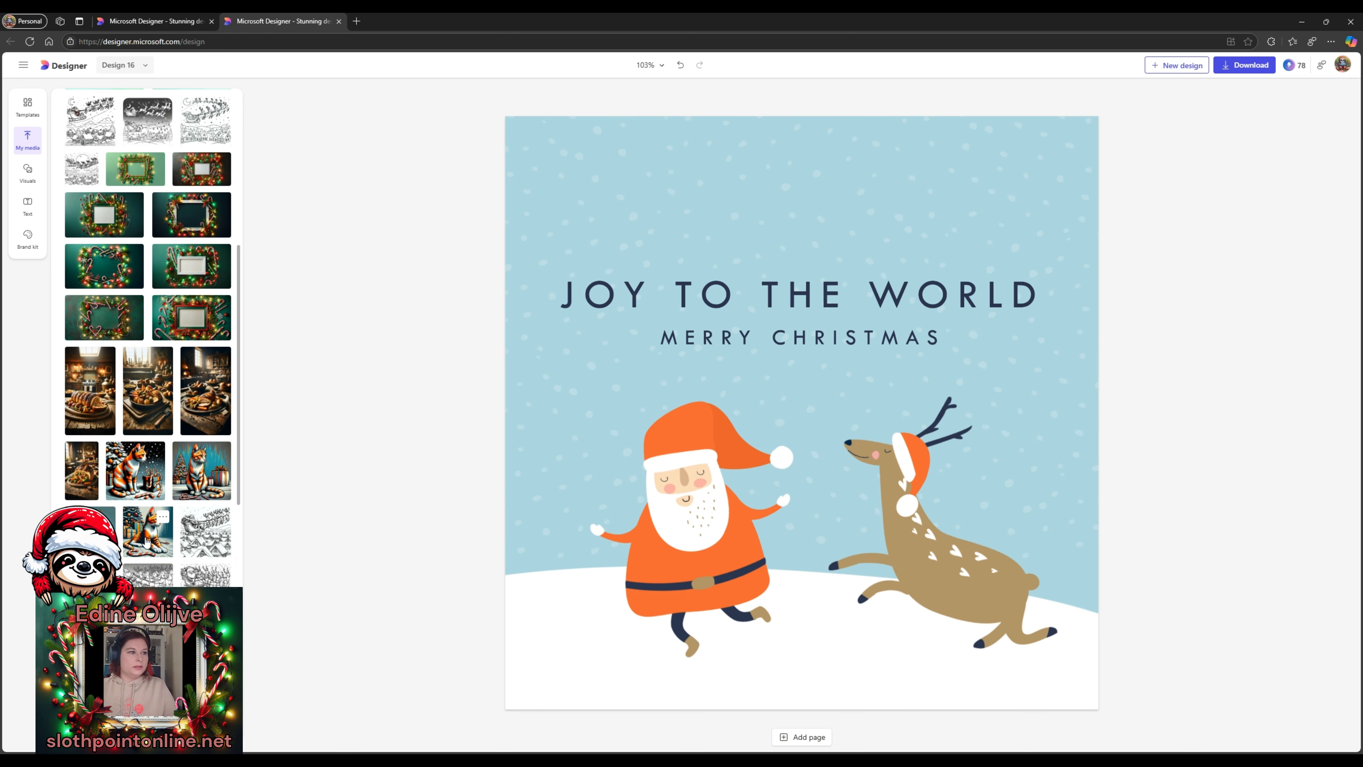
left_click(209, 481)
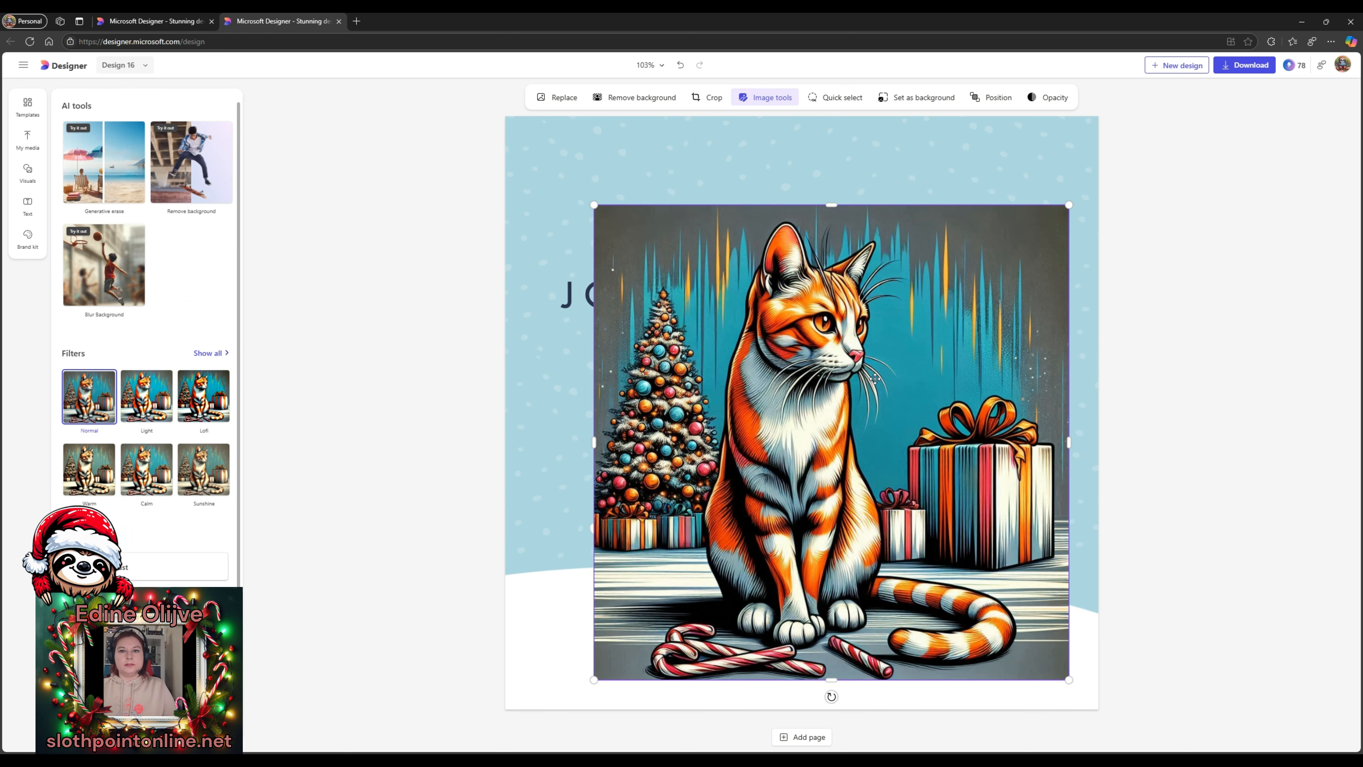
left_click_drag(876, 379, 822, 327)
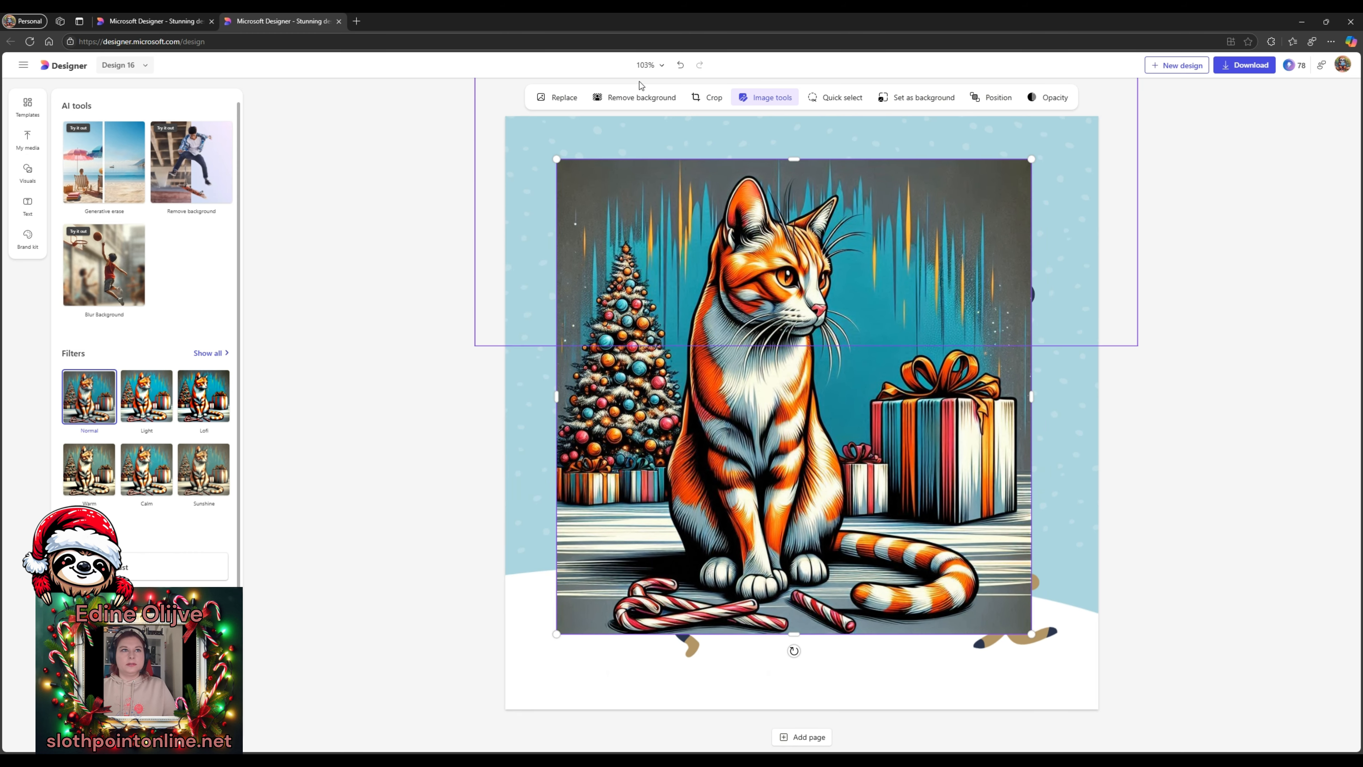
key("Delete")
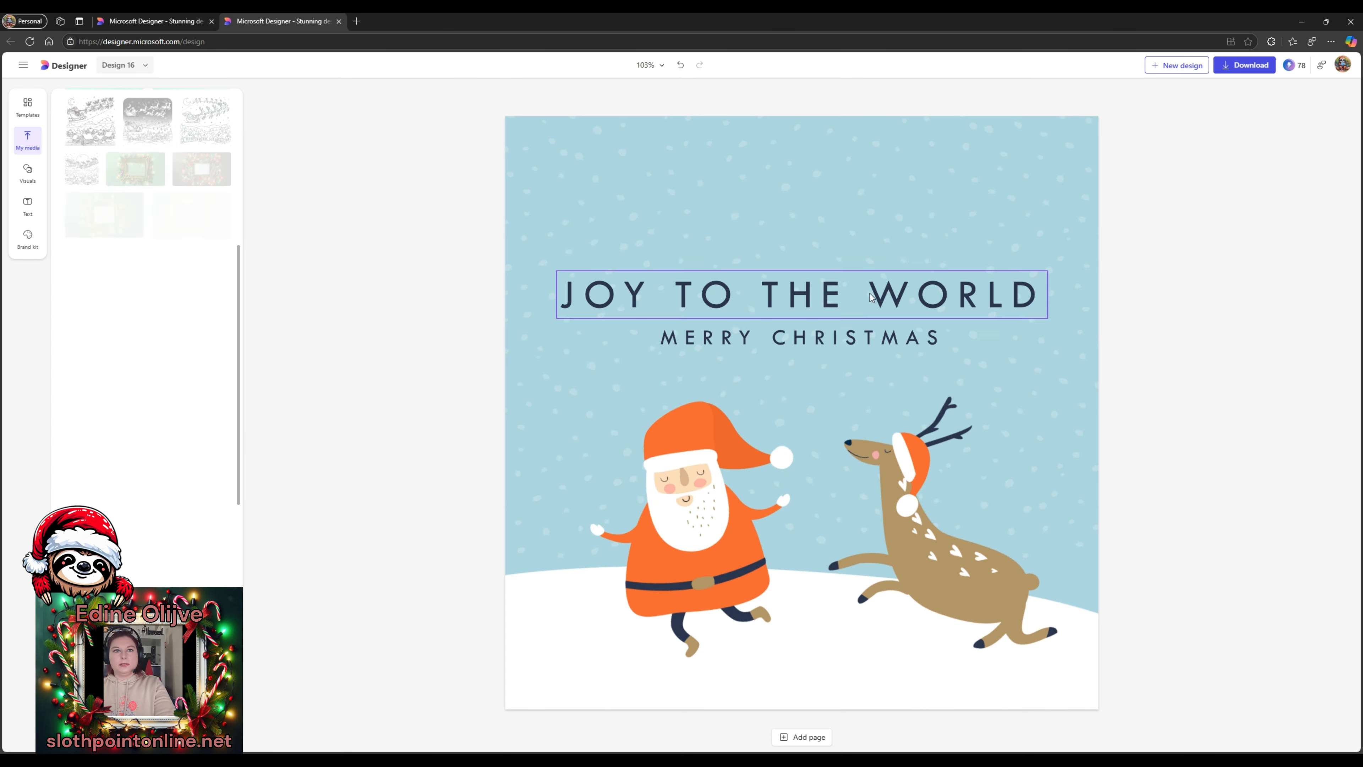
- Delete Santa, the reindeer, the snowy ground, snowflakes and top decoration, leaving plain blue
left_click(702, 473)
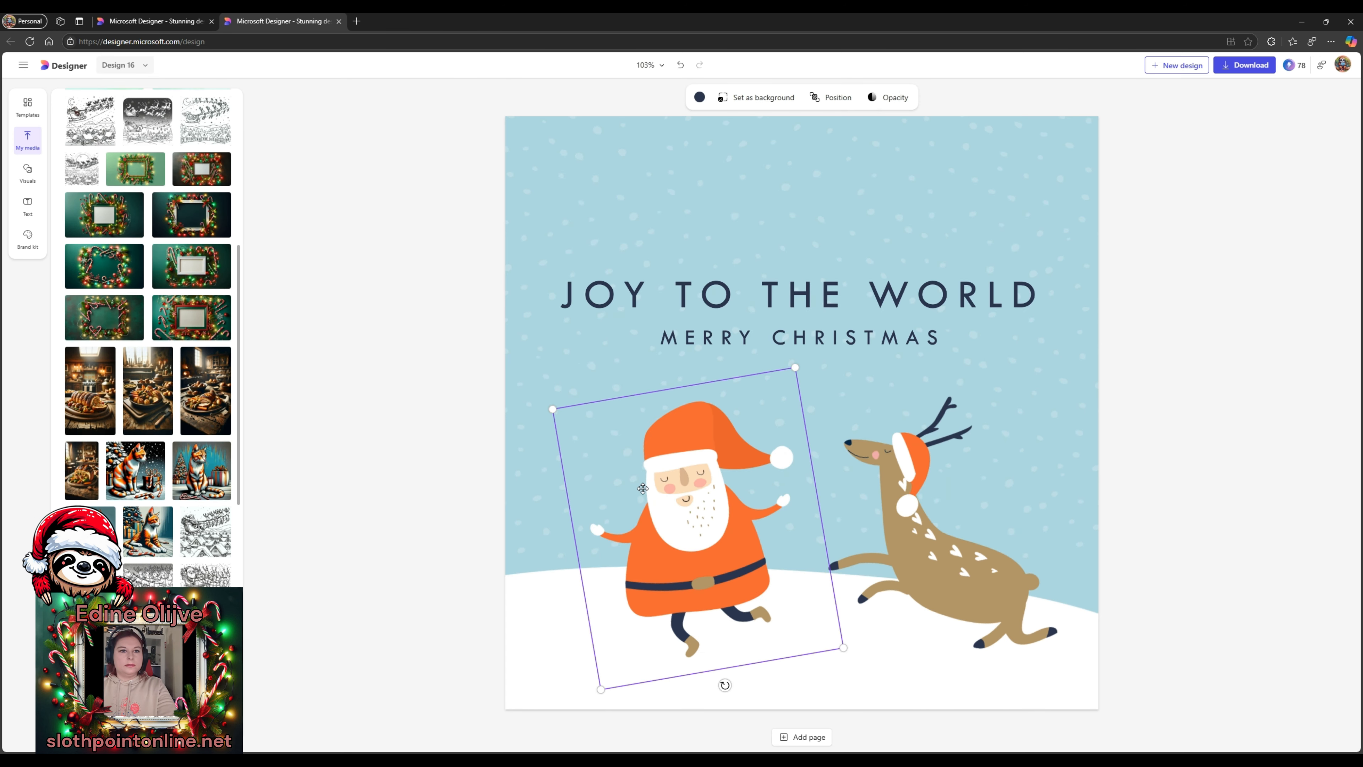
key("Delete")
left_click(942, 488)
key("Delete")
left_click(942, 488)
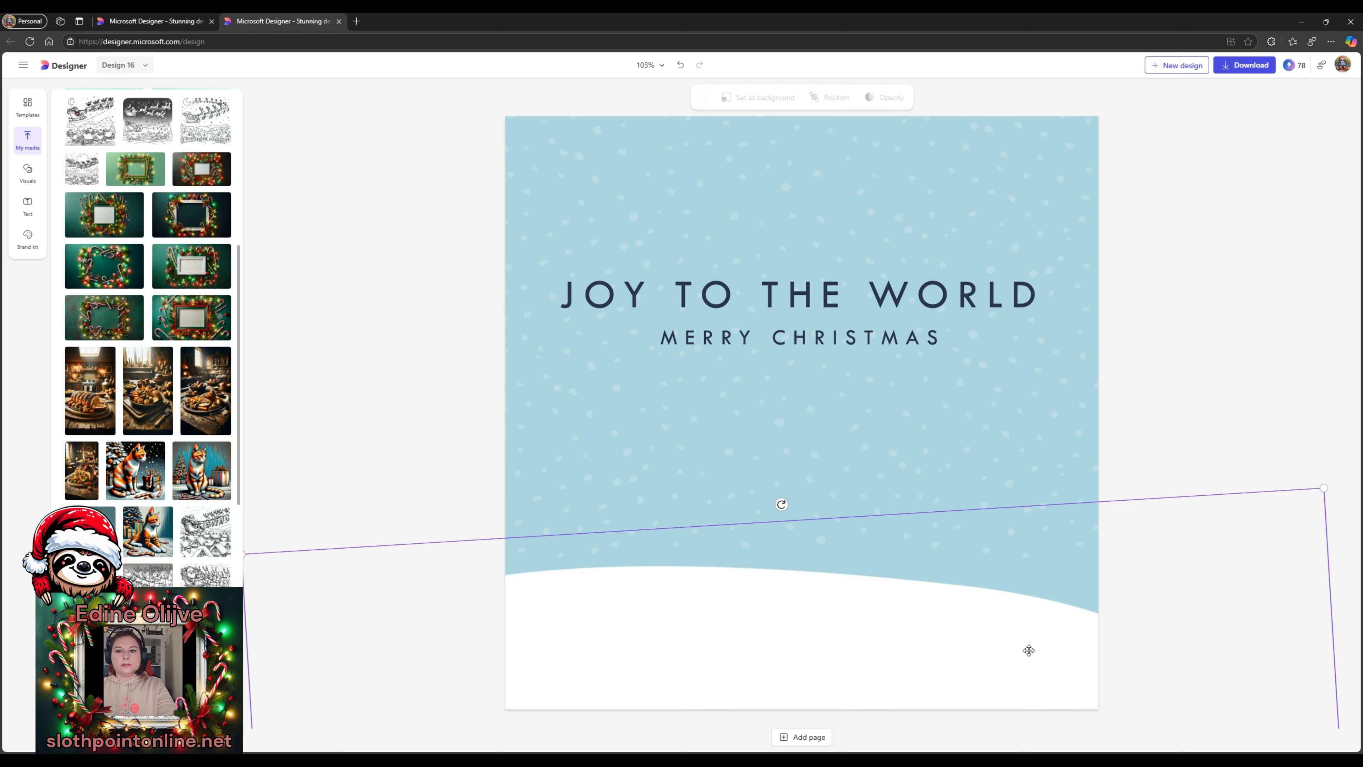
key("Delete")
left_click(1019, 451)
key("Delete")
left_click(950, 201)
key("Delete")
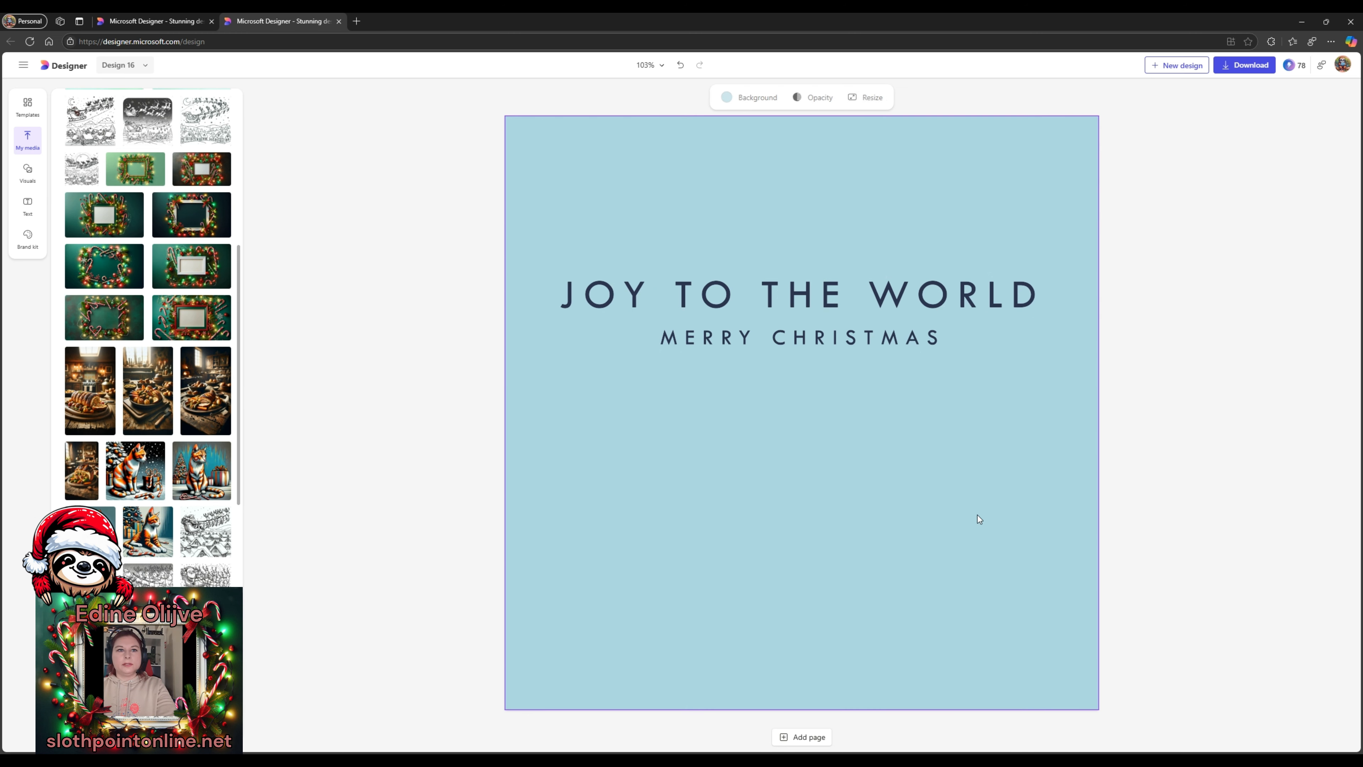
- Add the lying cat picture from My media and size it on the card
scroll(149, 436, "down", 2)
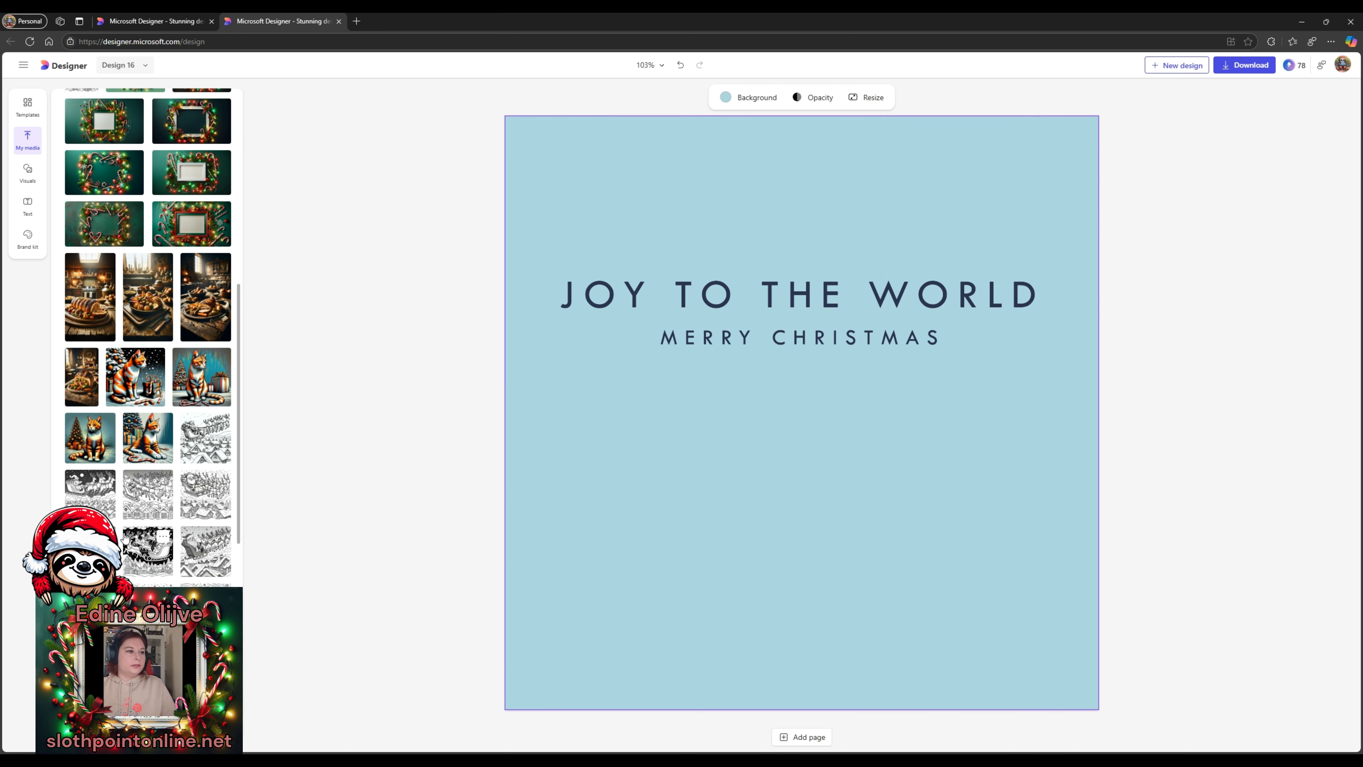
left_click(149, 435)
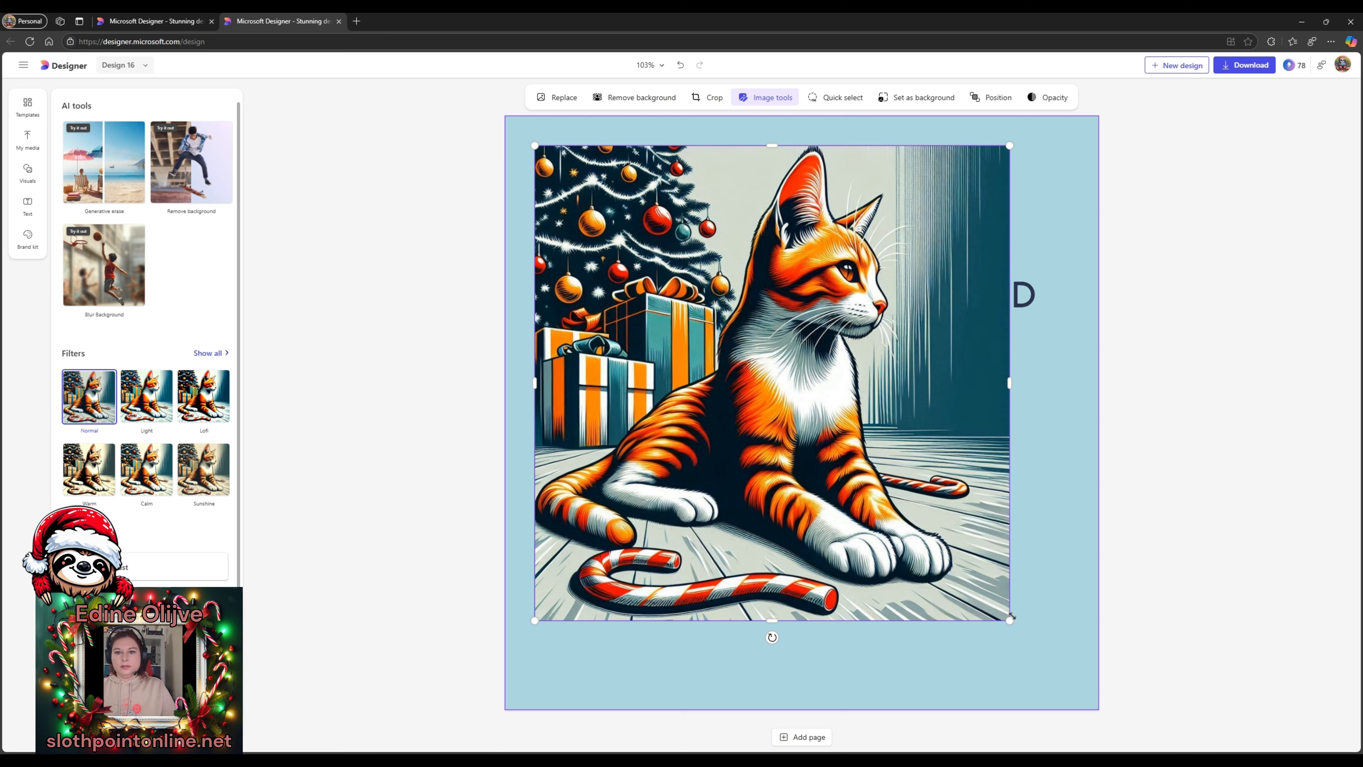
left_click_drag(1011, 618, 1101, 712)
left_click_drag(940, 322, 927, 296)
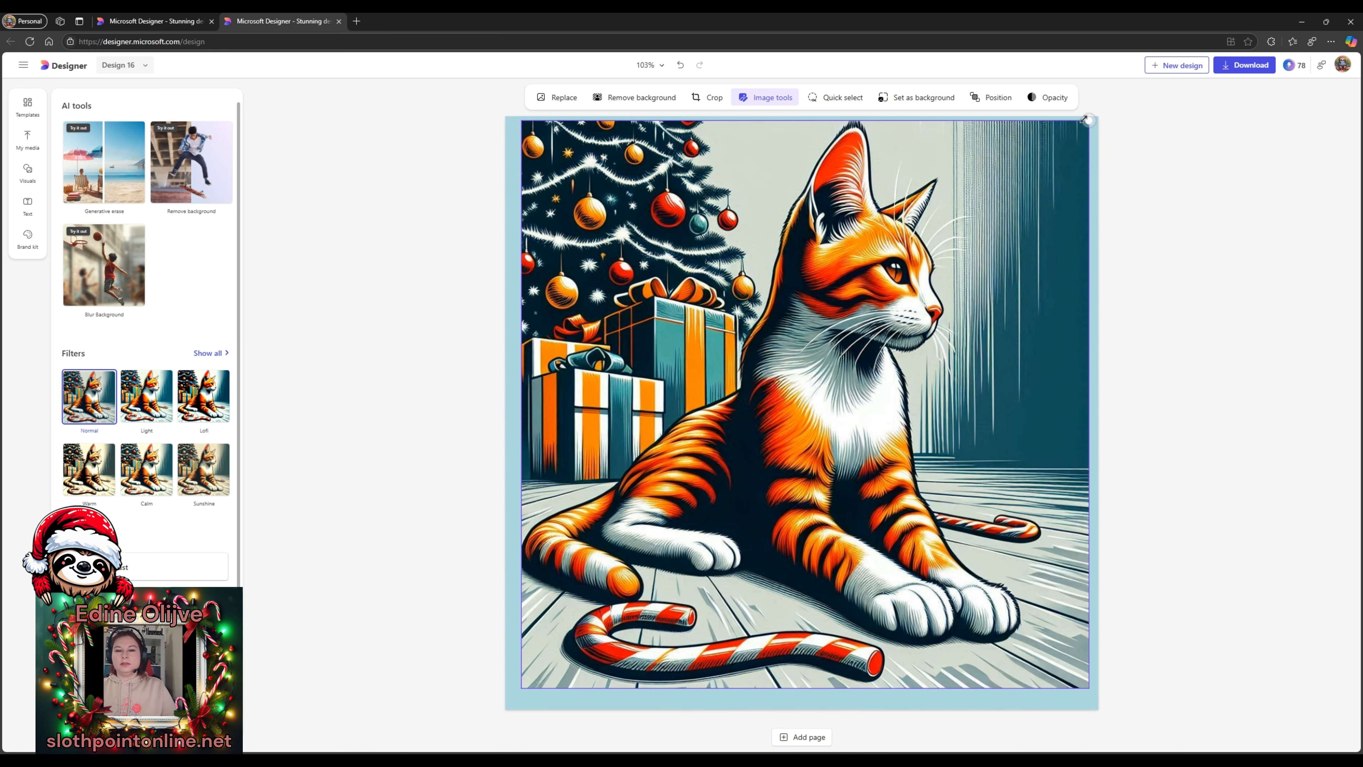
left_click_drag(1084, 120, 993, 211)
left_click_drag(771, 311, 814, 394)
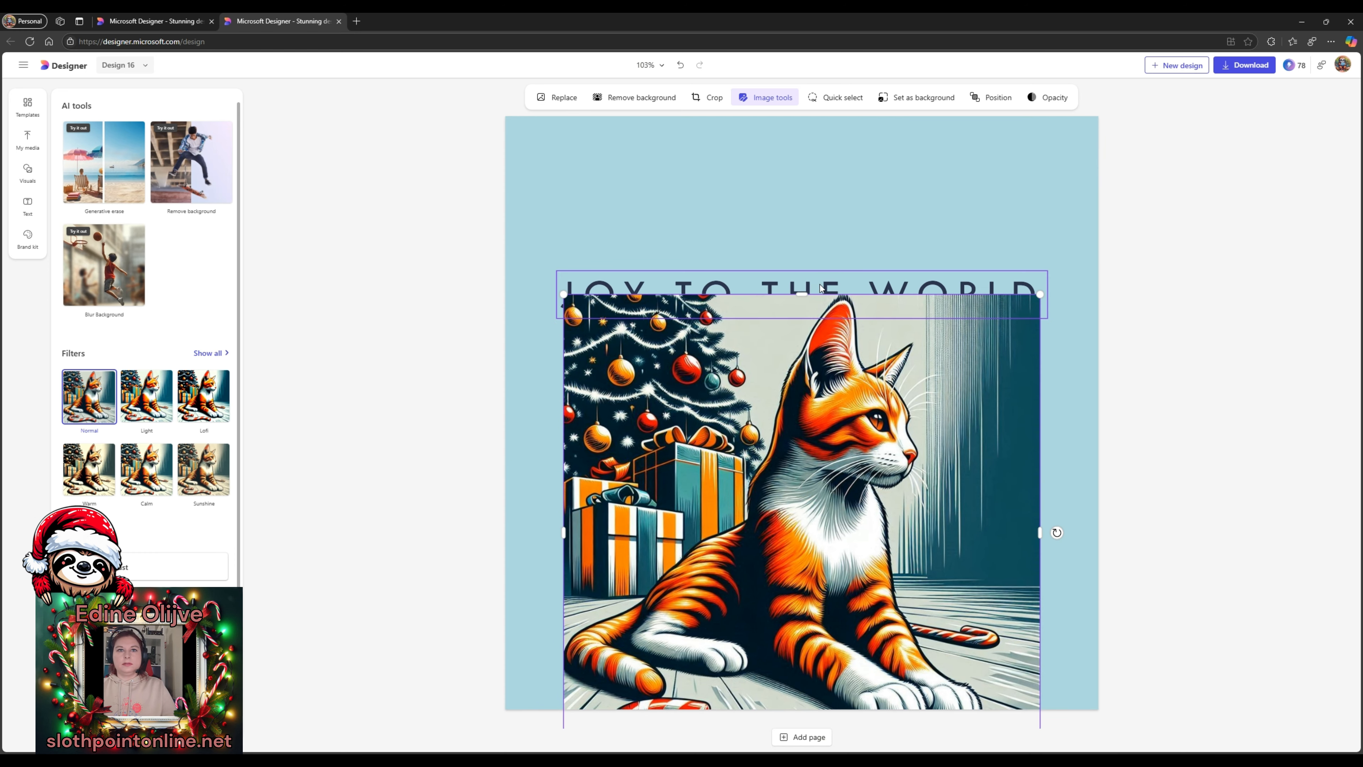
- Put JOY TO THE WORLD at the top, MERRY CHRISTMAS beneath it, and the cat below
left_click_drag(820, 288, 830, 150)
left_click_drag(843, 343, 849, 438)
left_click(826, 336)
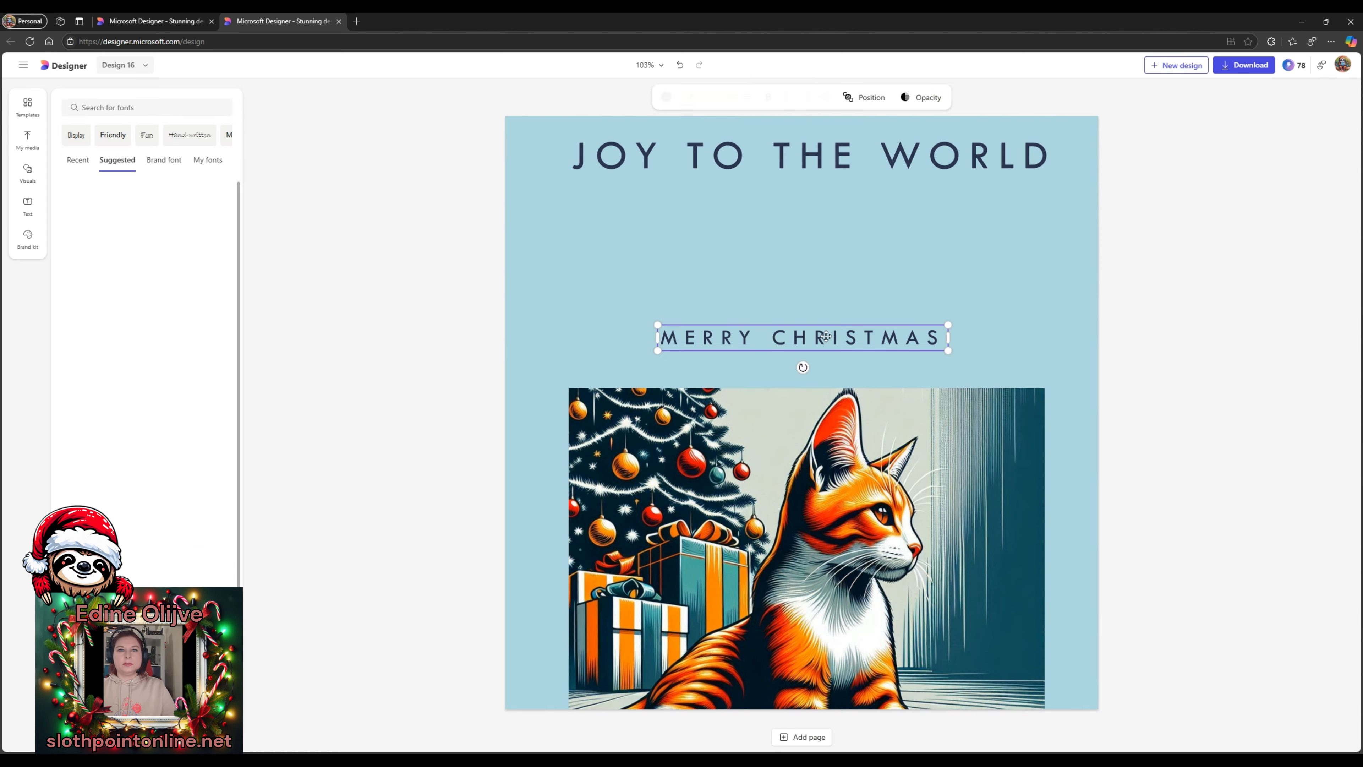
left_click_drag(826, 336, 824, 199)
left_click_drag(890, 496, 881, 332)
left_click(848, 146)
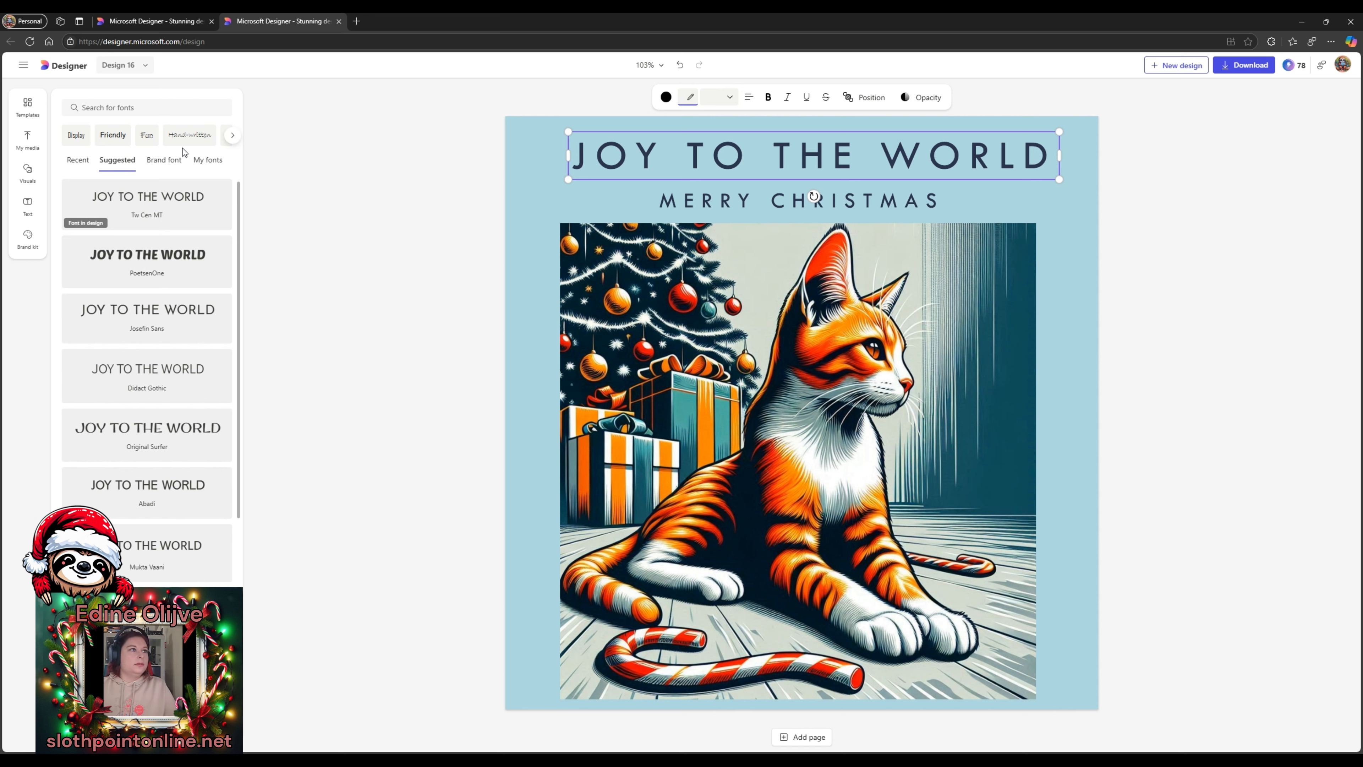
- Set the JOY TO THE WORLD heading in the hand-written Akronim font, after trying Bonbon
left_click(164, 159)
left_click(208, 159)
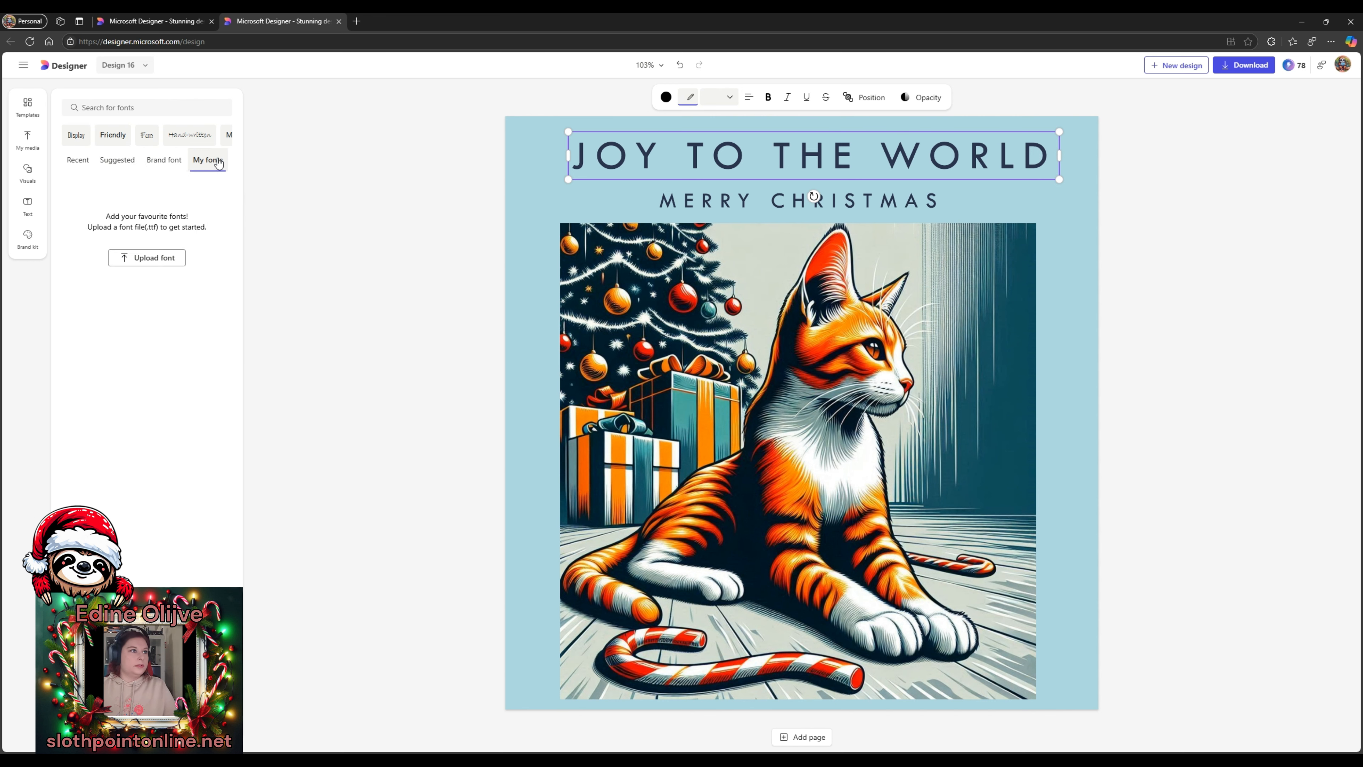
left_click(146, 135)
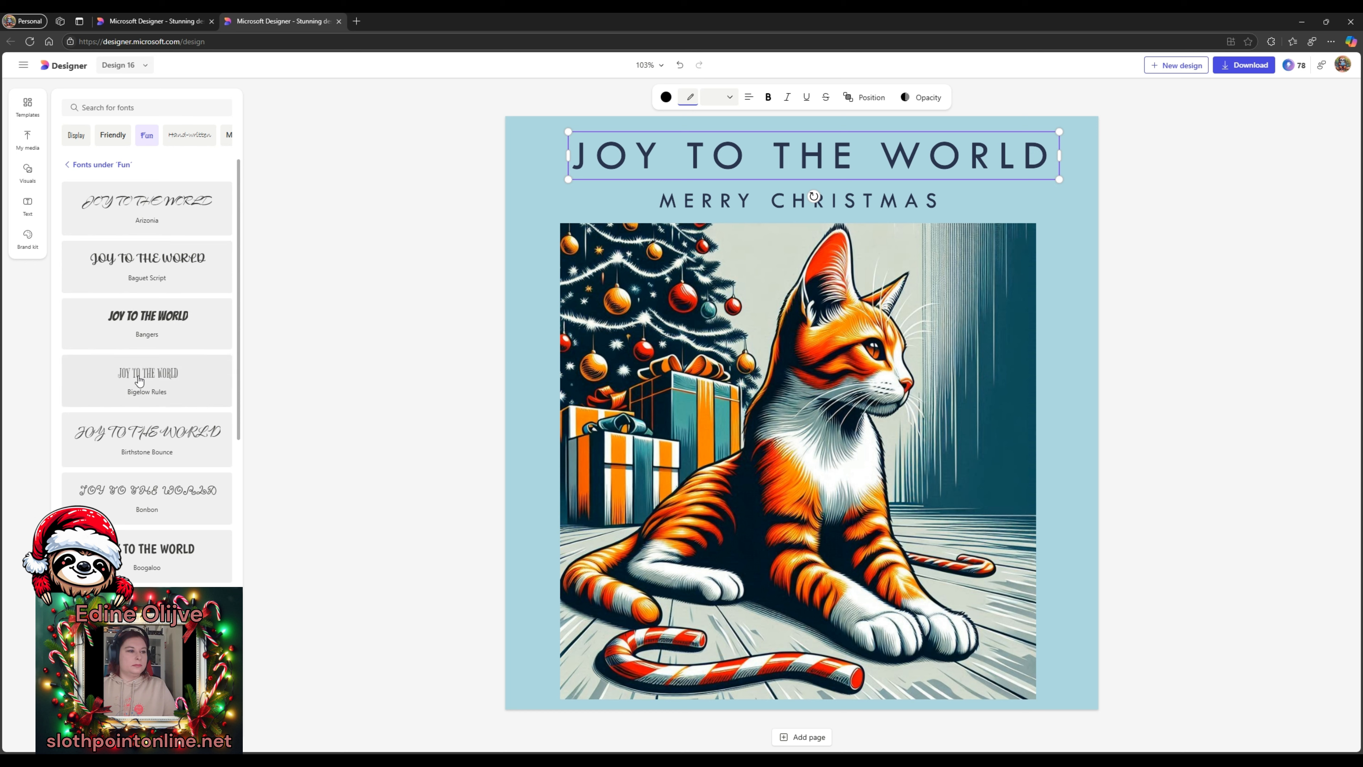
left_click(141, 502)
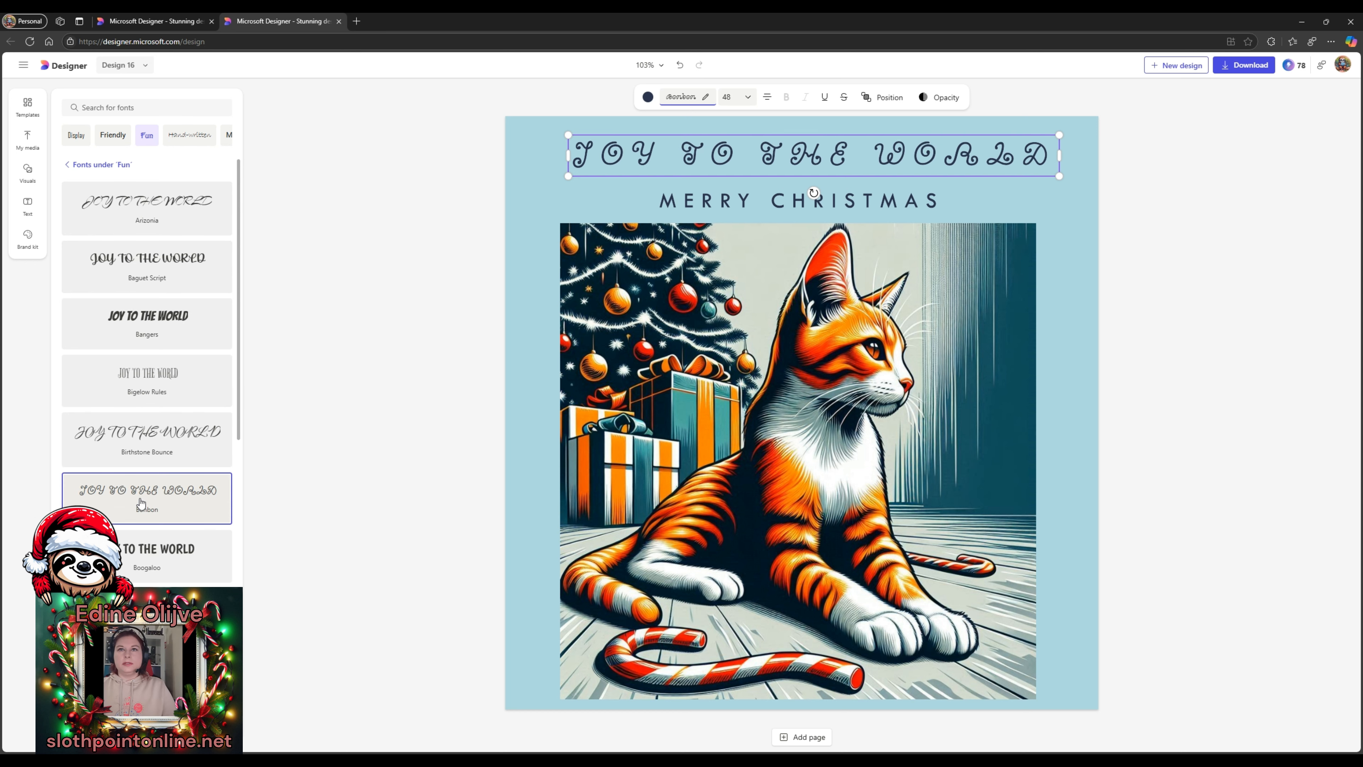
scroll(148, 570, "down", 3)
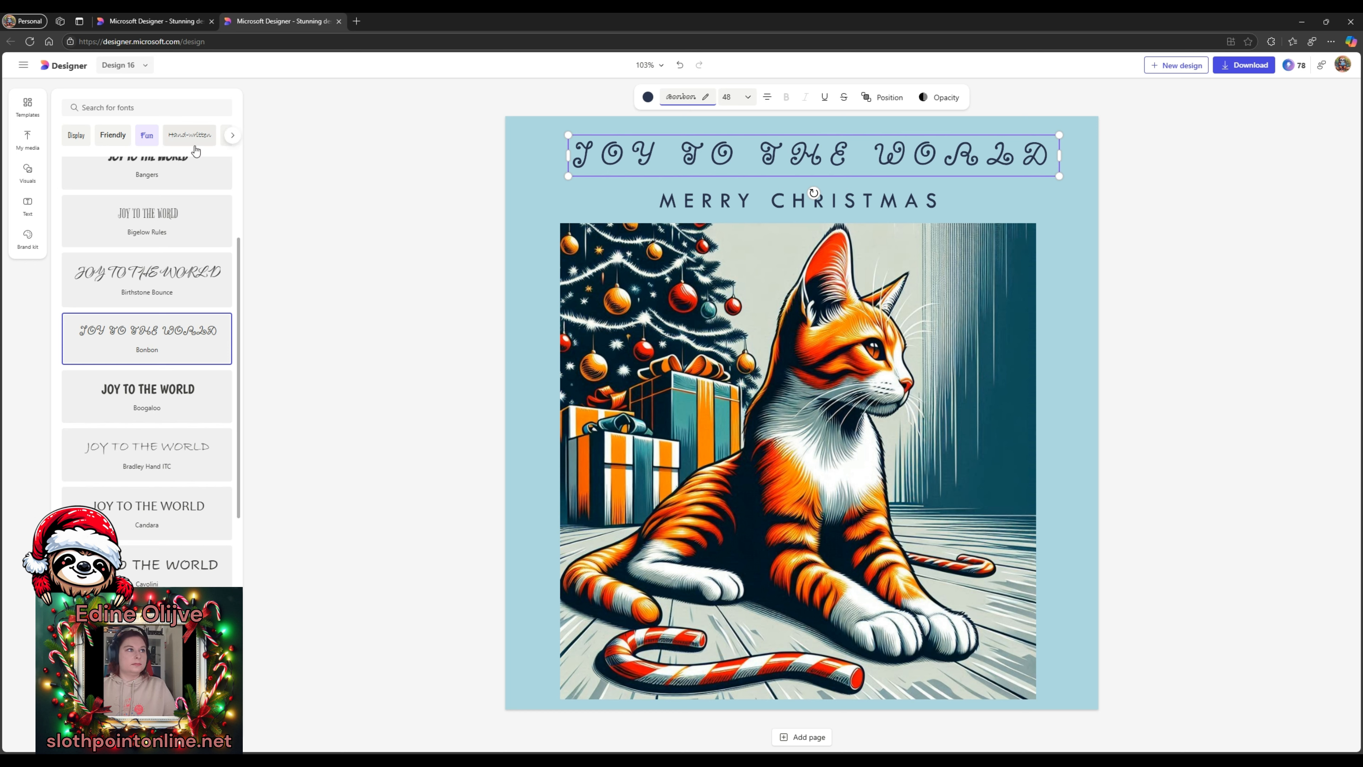
left_click(181, 137)
scroll(164, 540, "down", 2)
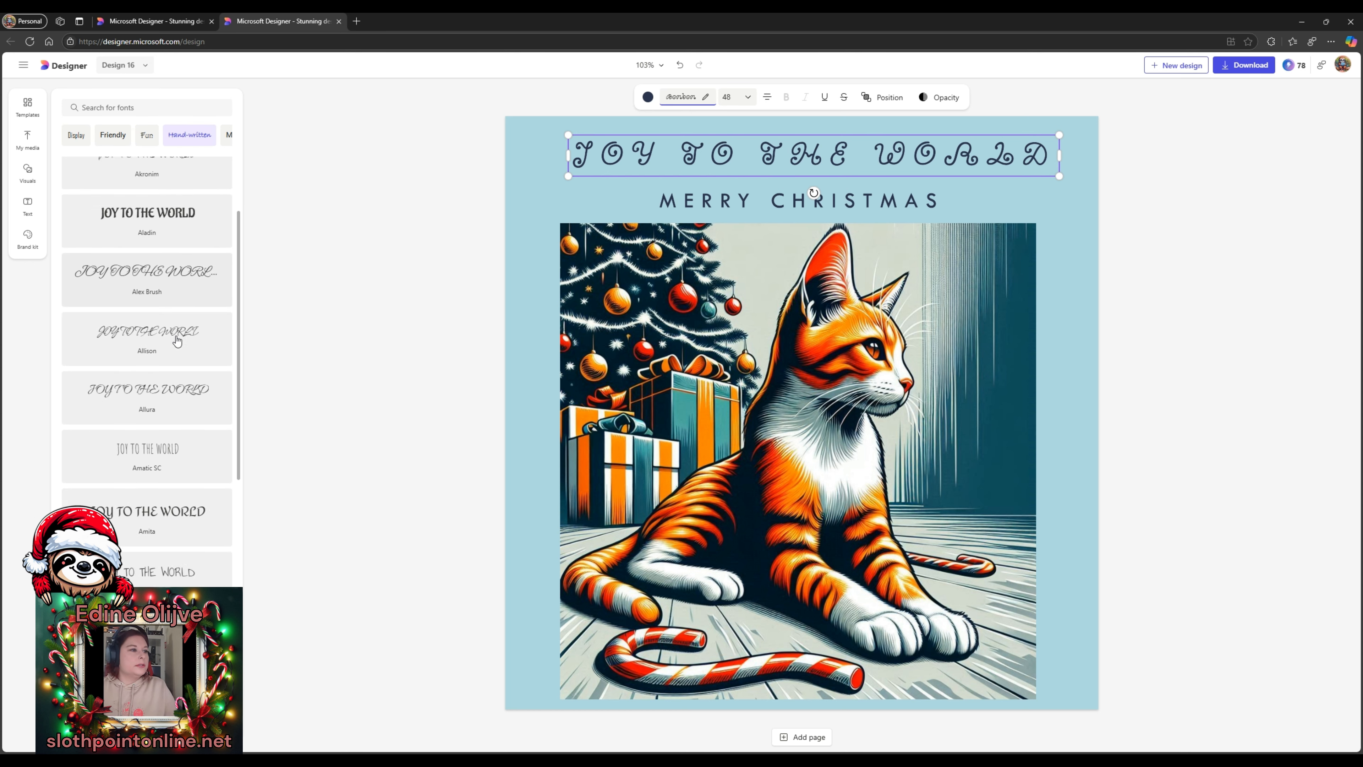
scroll(163, 540, "up", 3)
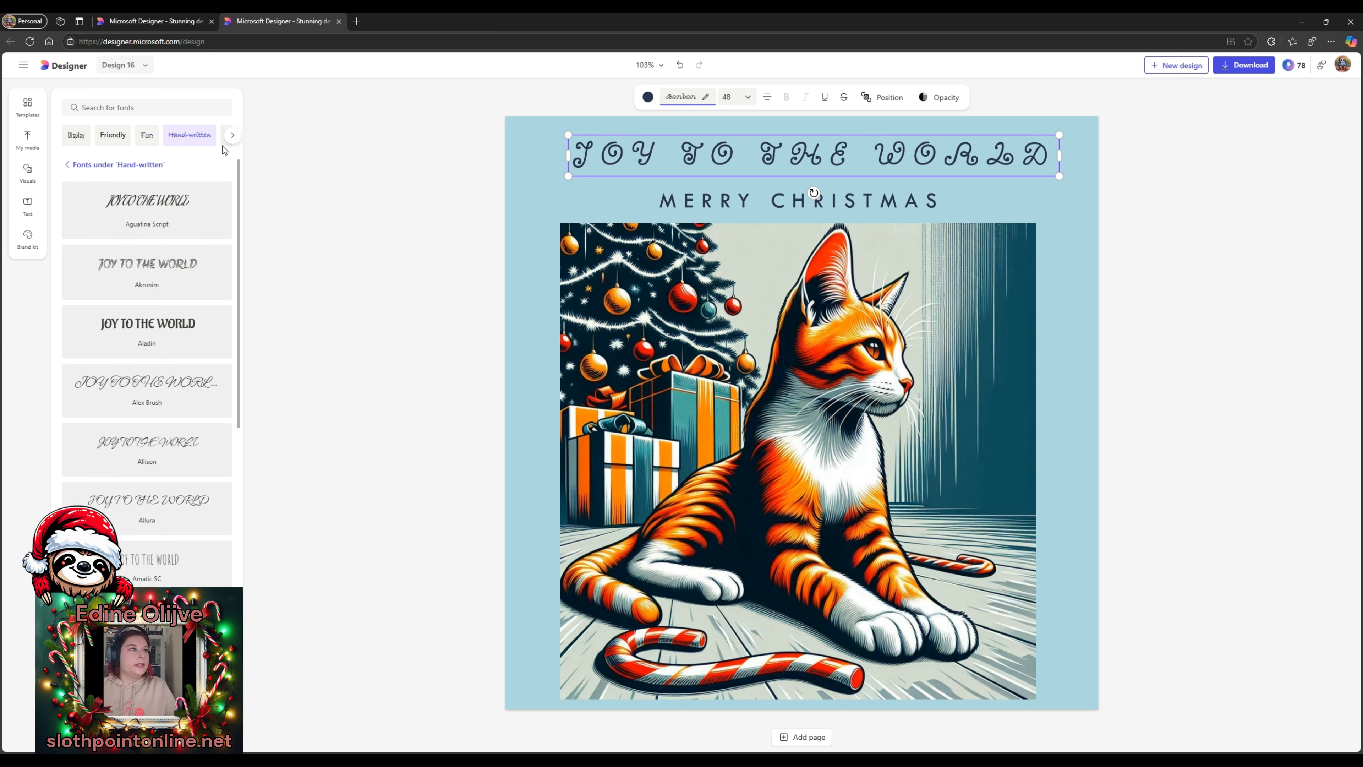
scroll(157, 281, "down", 15)
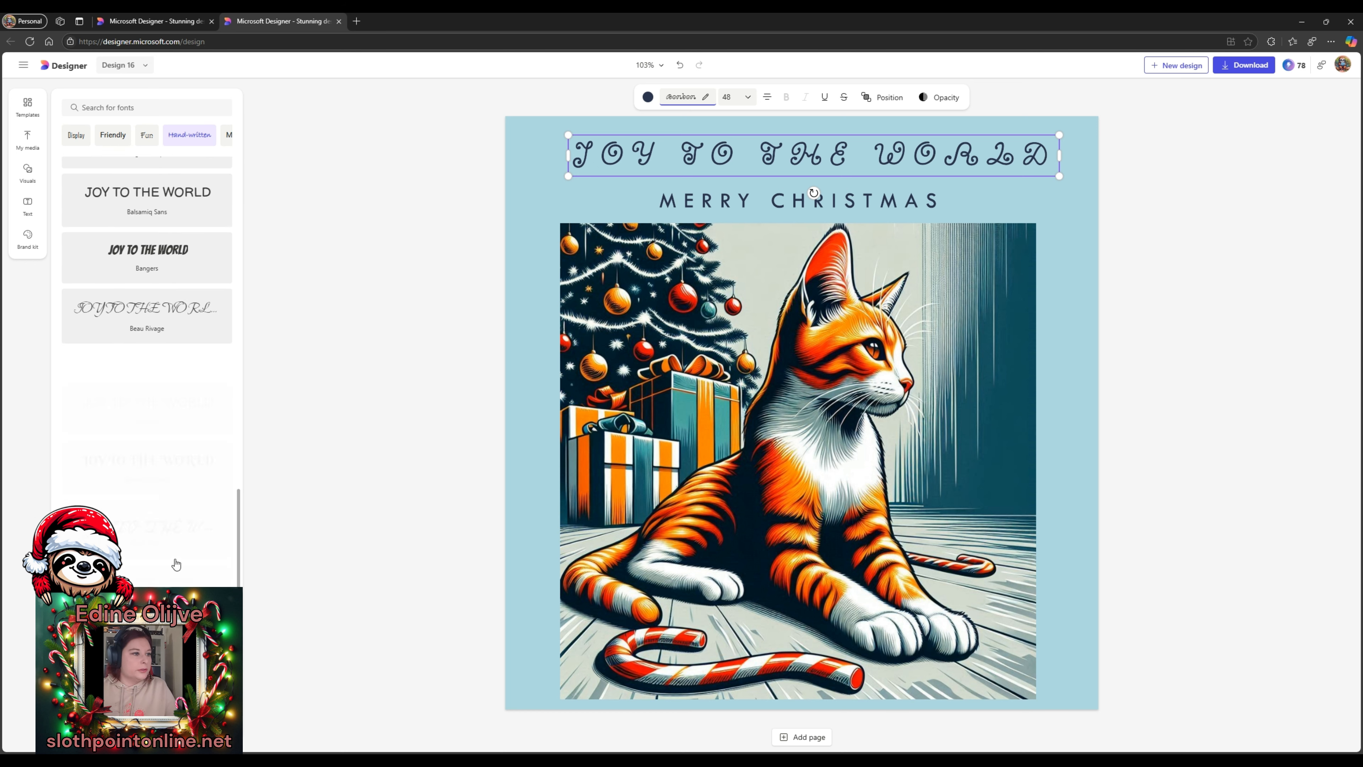
scroll(183, 541, "down", 2)
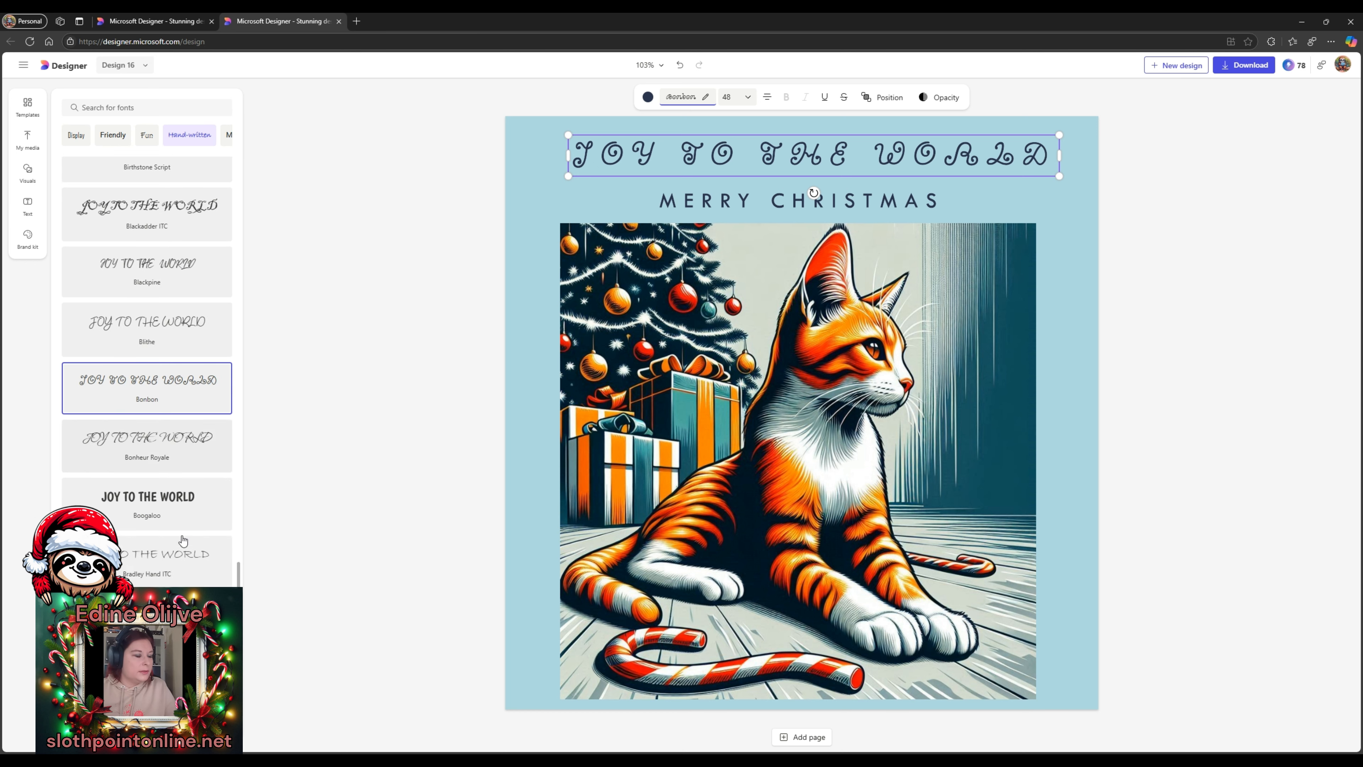
scroll(147, 348, "up", 8)
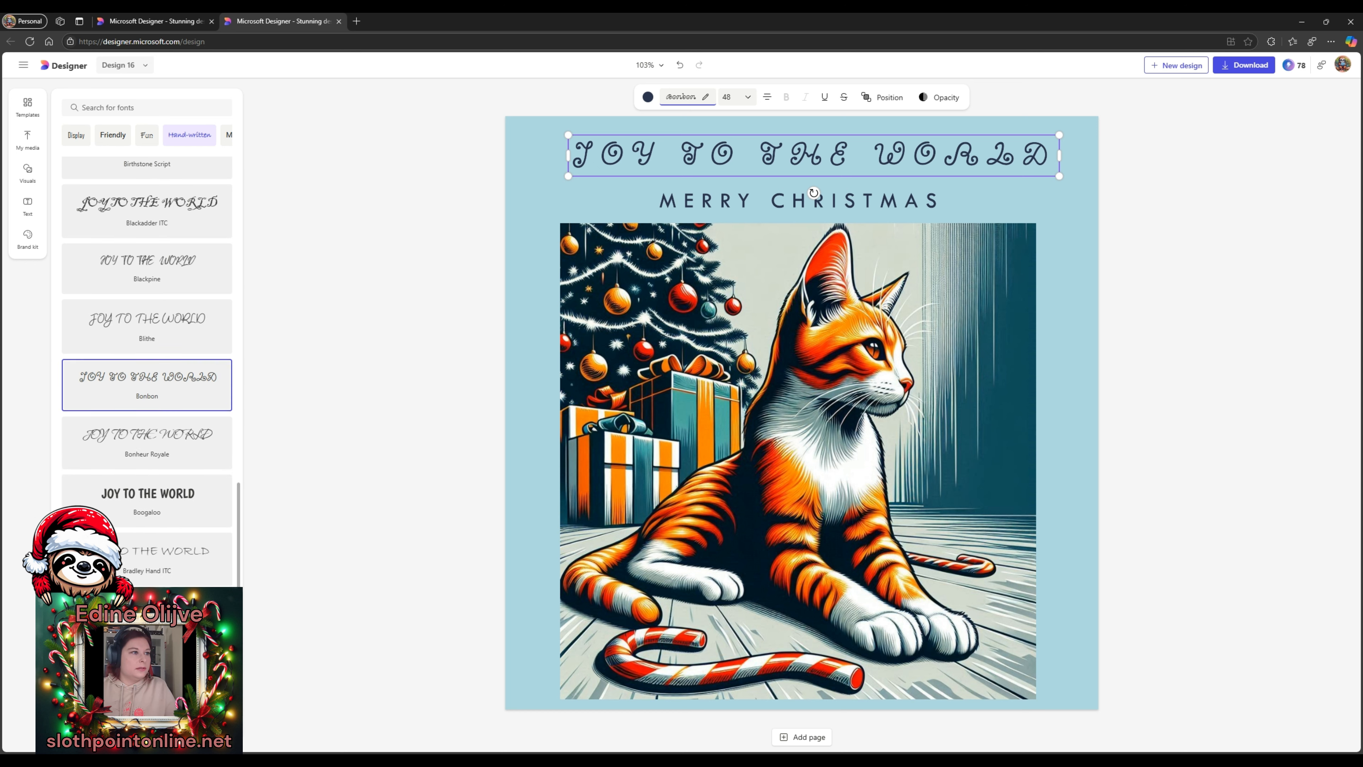
scroll(122, 571, "up", 5)
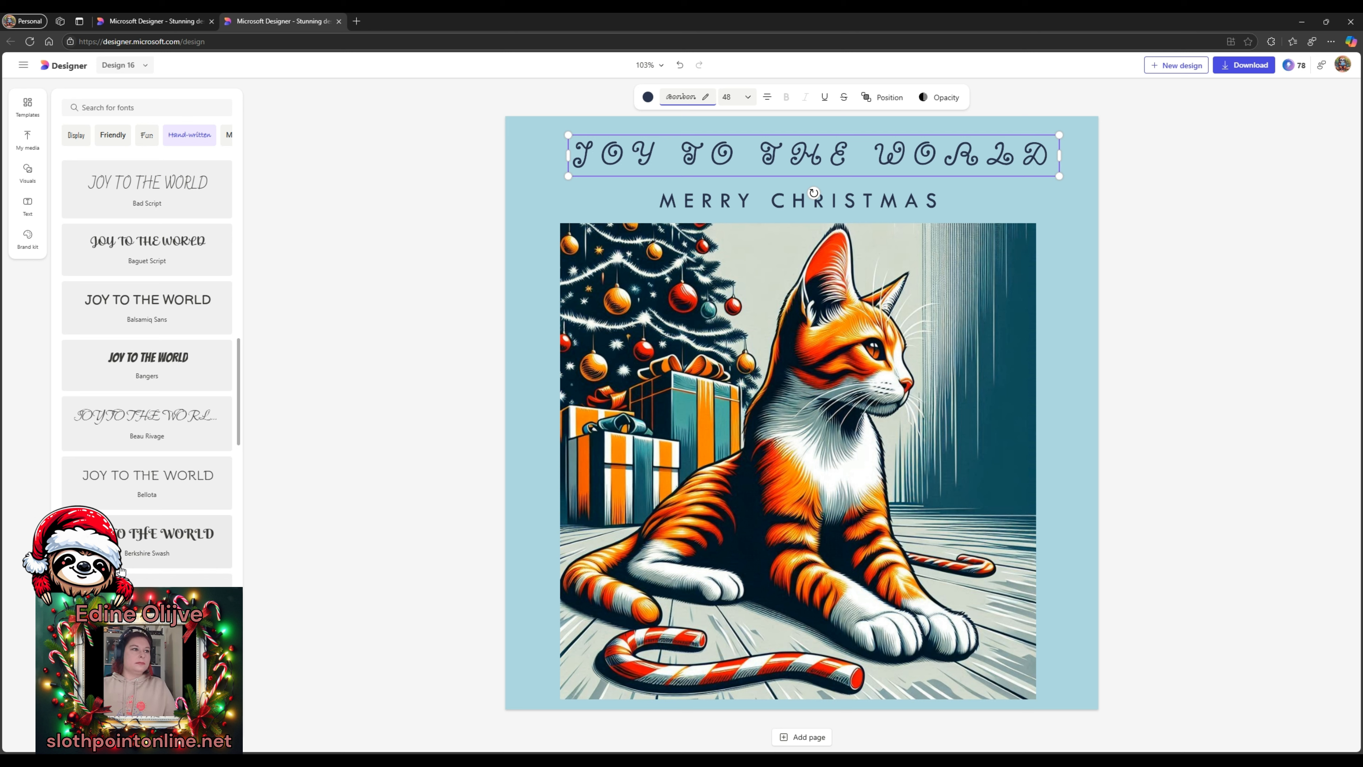
scroll(122, 571, "up", 10)
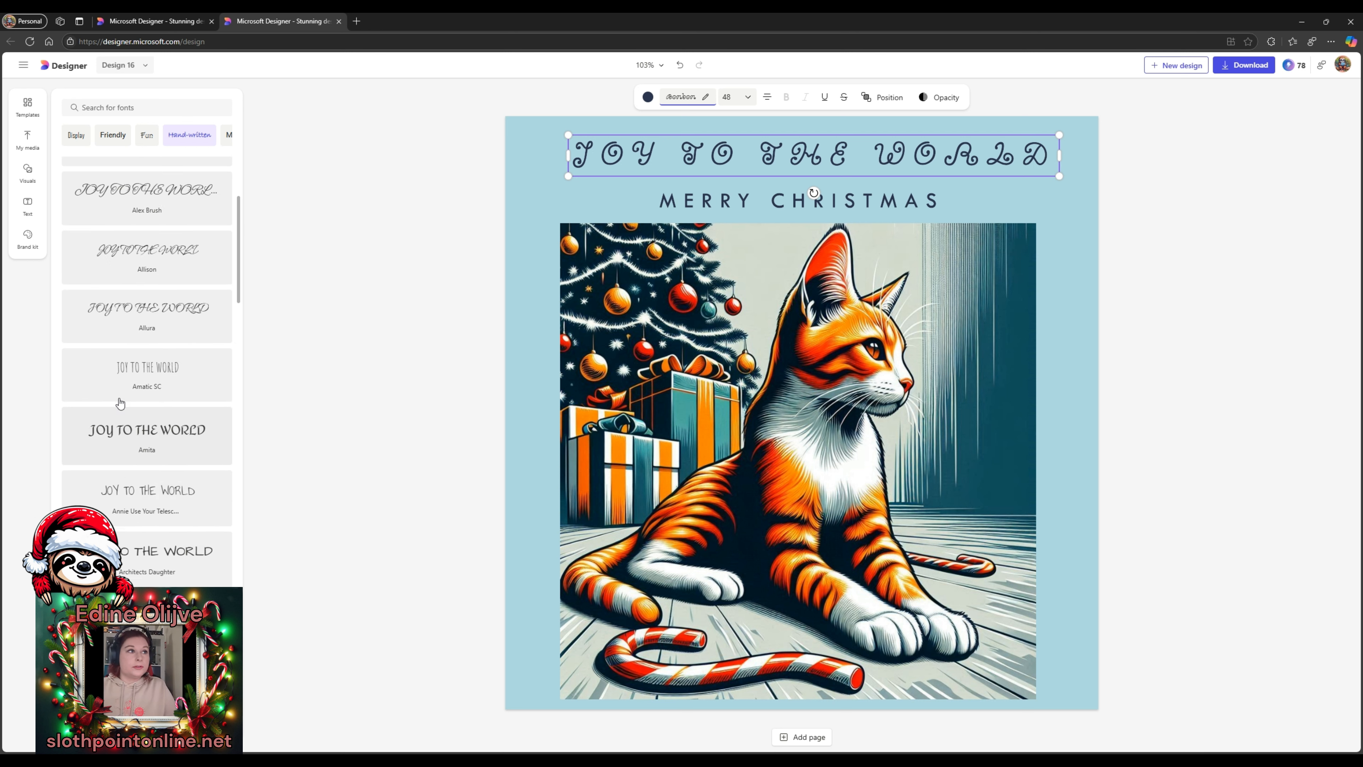
scroll(164, 440, "up", 4)
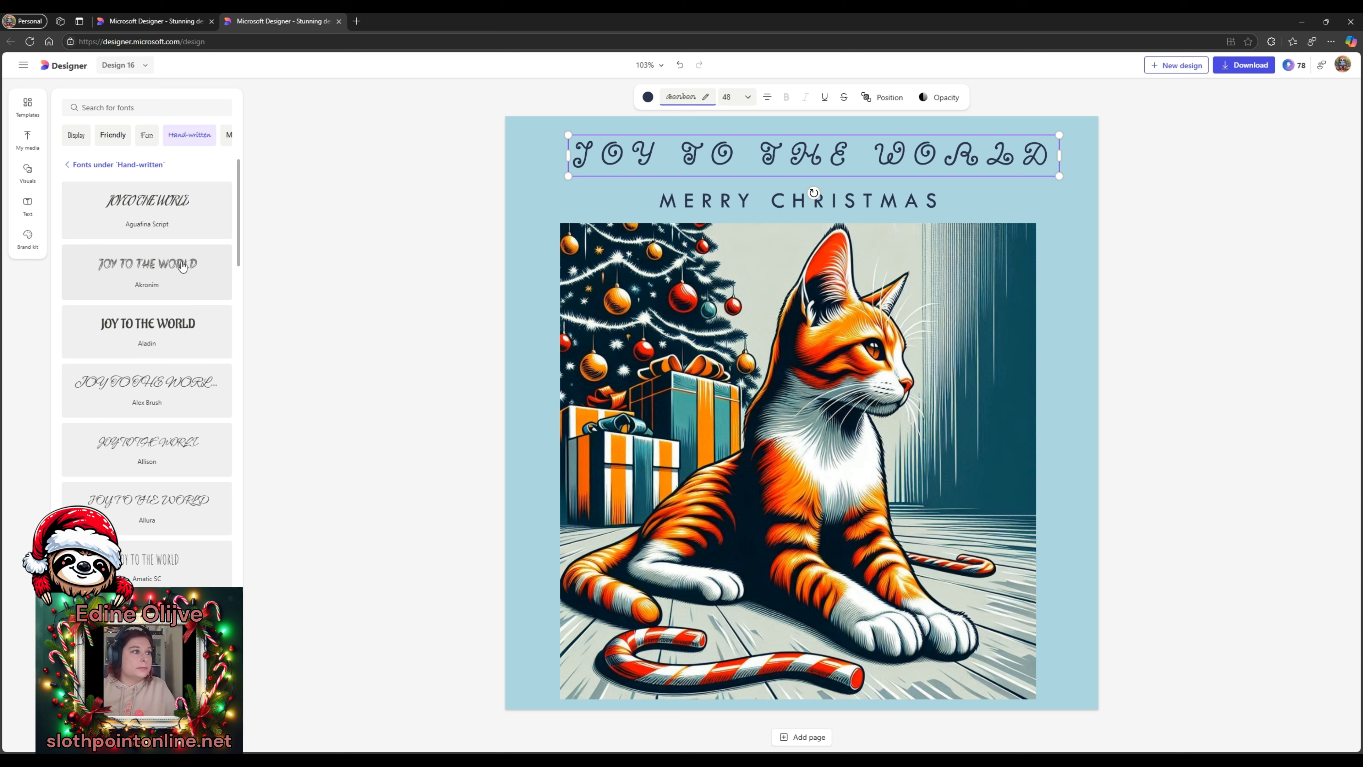
left_click(174, 279)
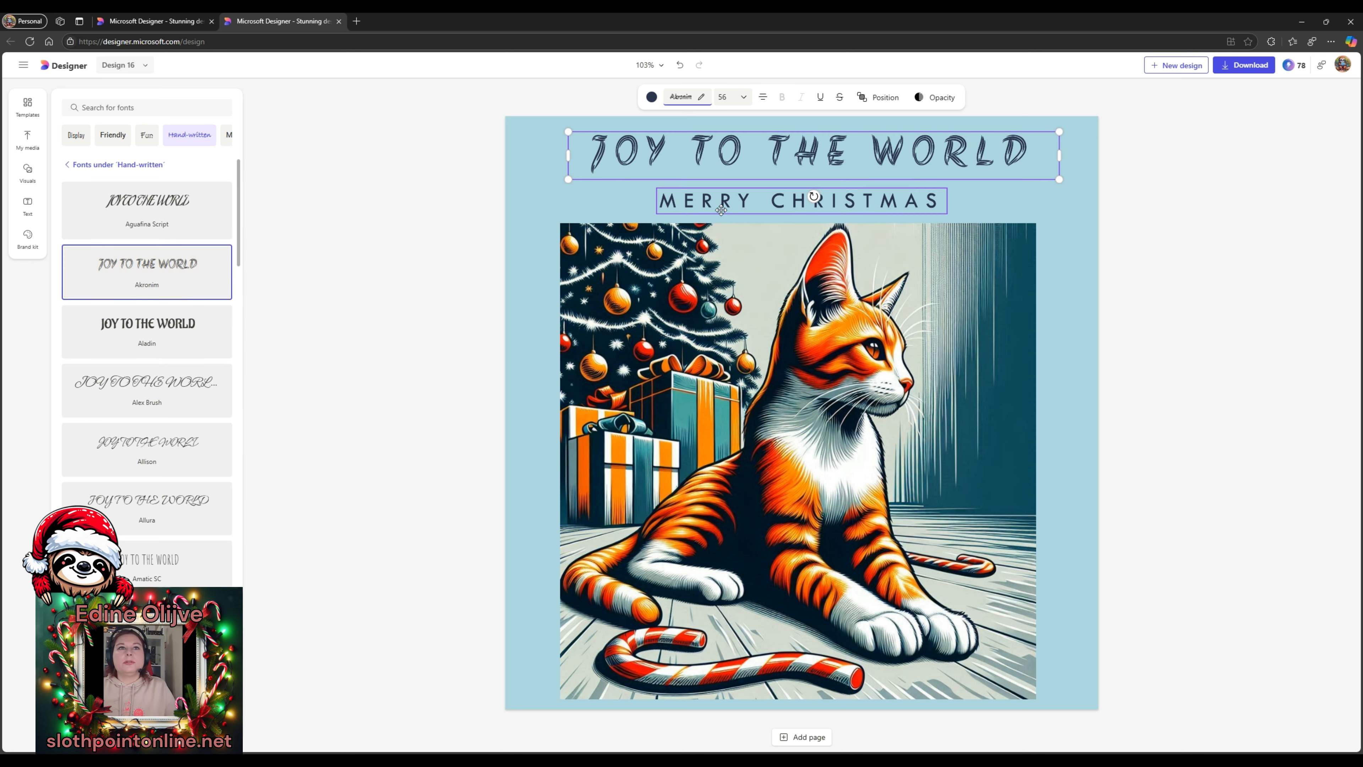
- Check the subtitle and cat image, then bring up the card's download options
left_click(729, 201)
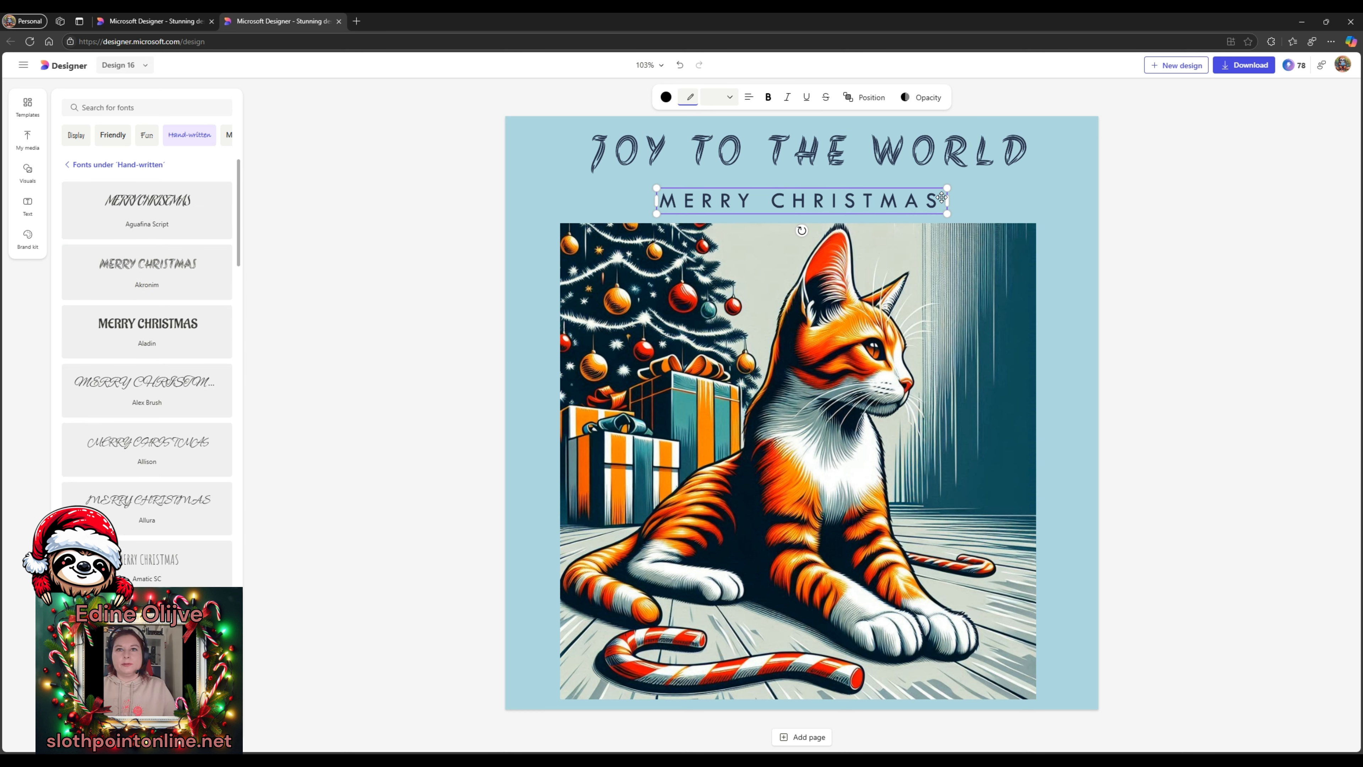
left_click(992, 290)
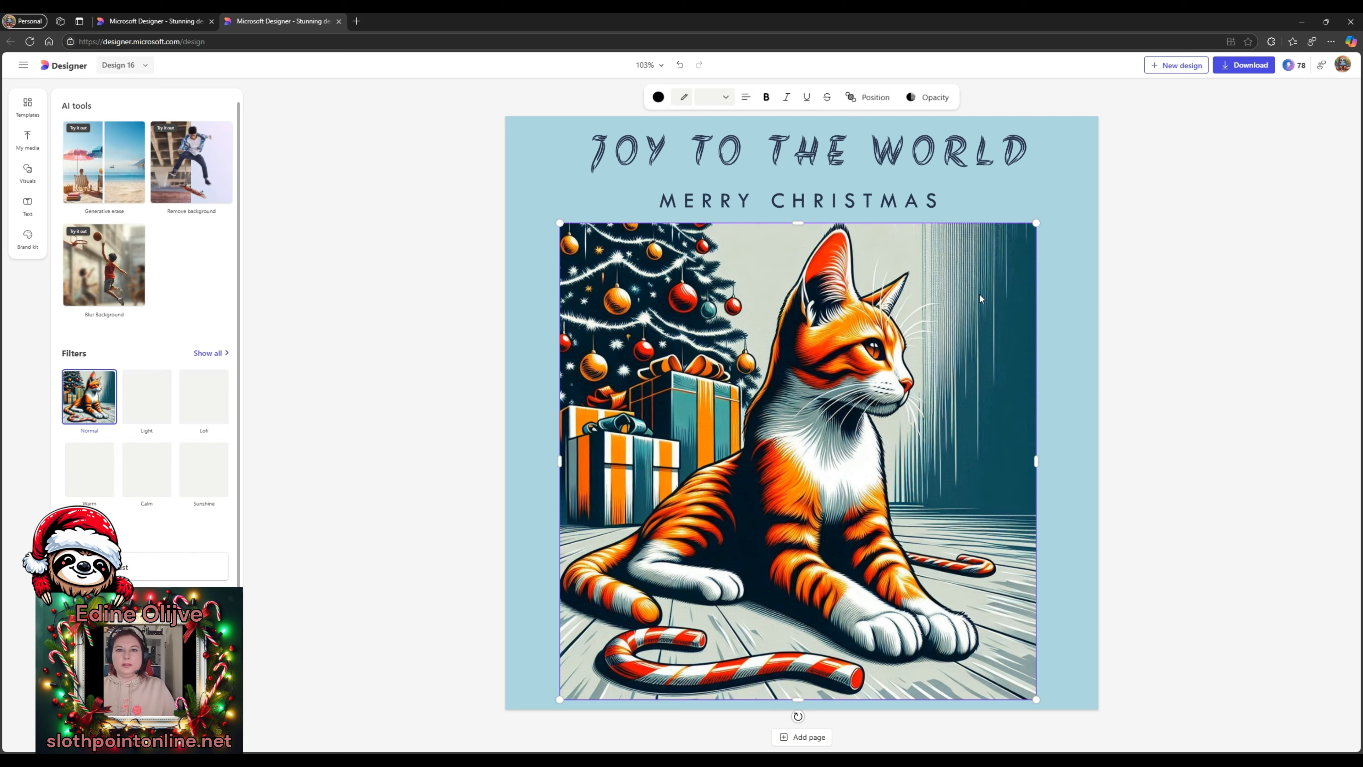
left_click(1210, 420)
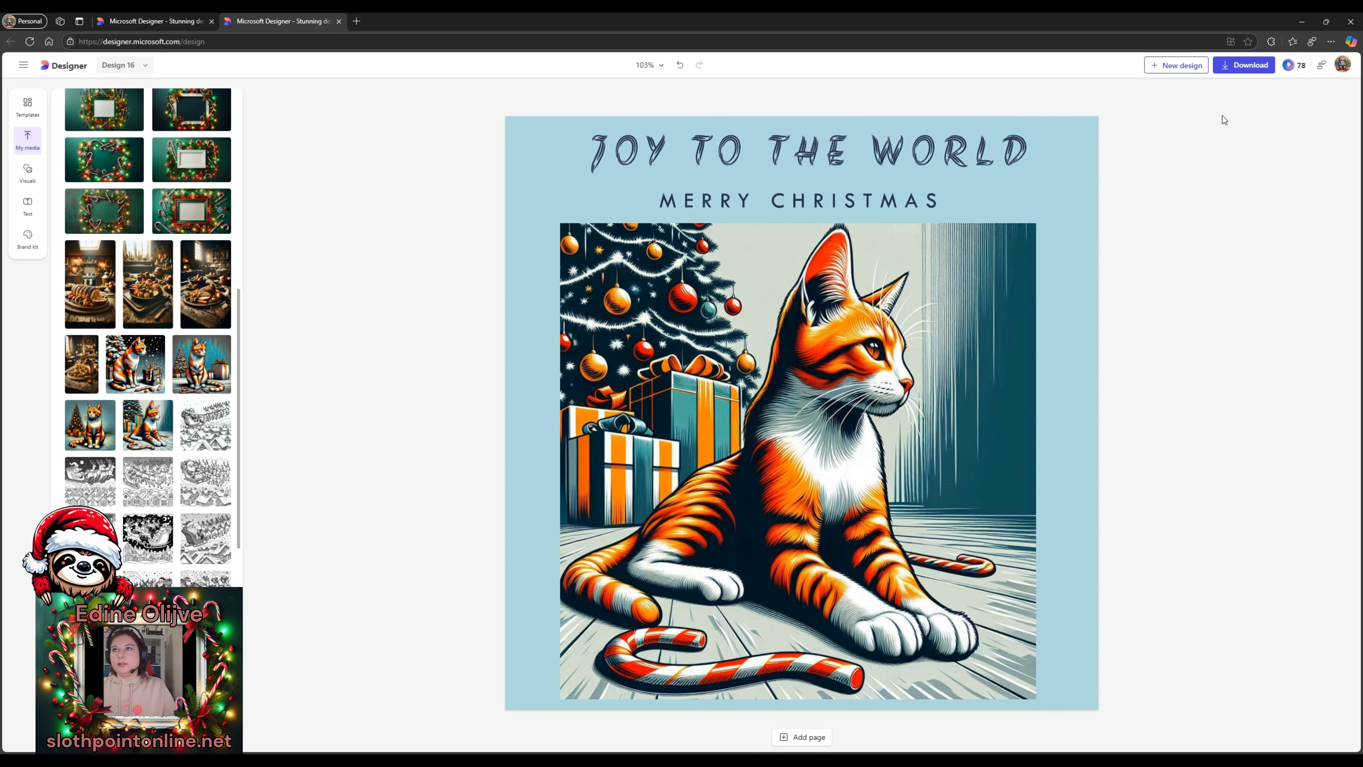
left_click(1242, 67)
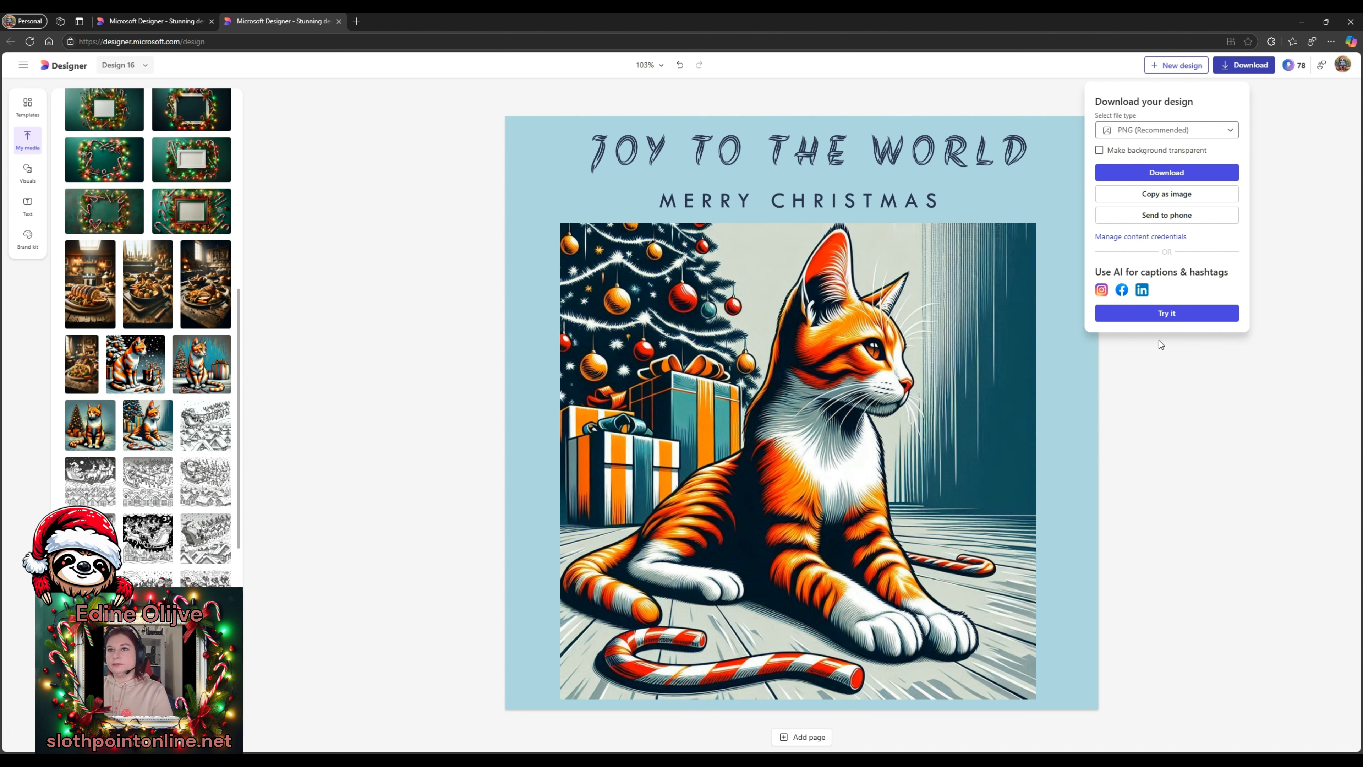
- Download the Christmas cat card with PNG (Recommended) as the file type
left_click(1170, 129)
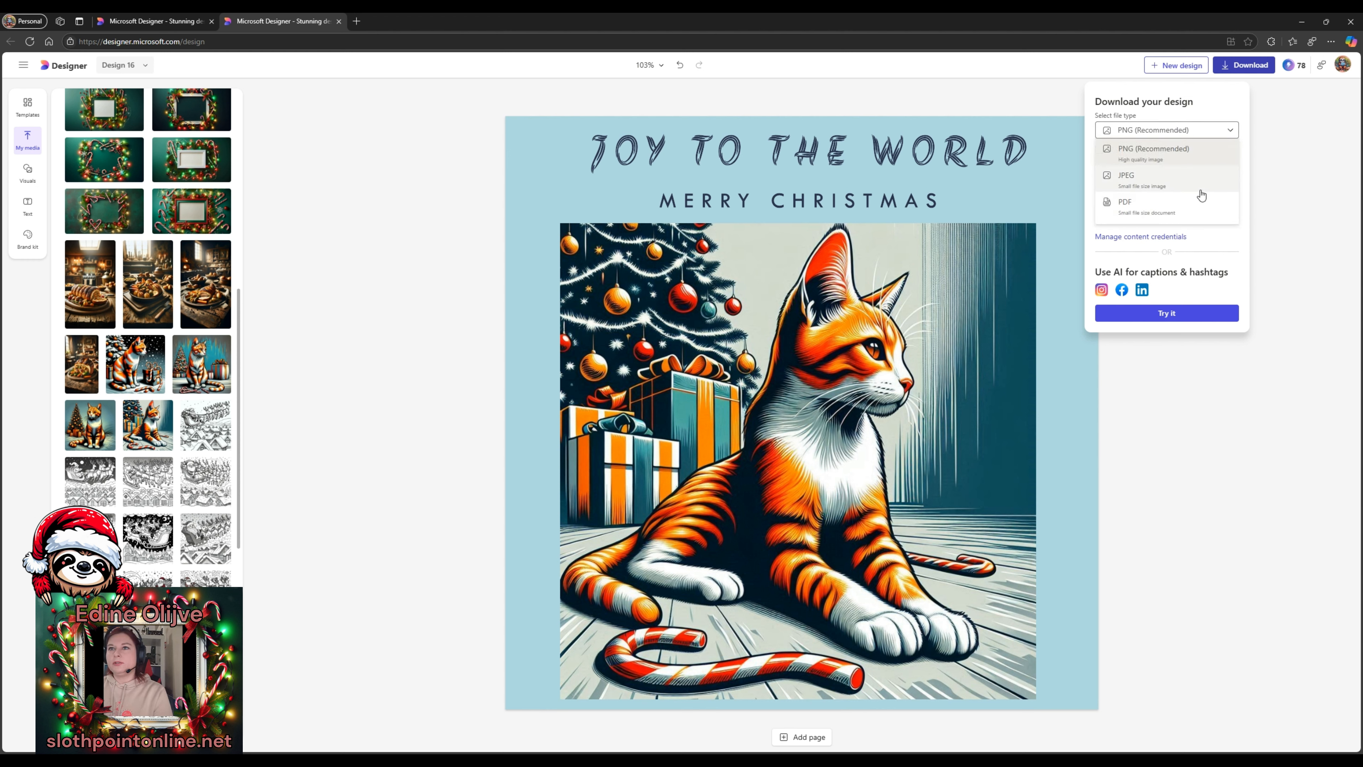
left_click(1211, 238)
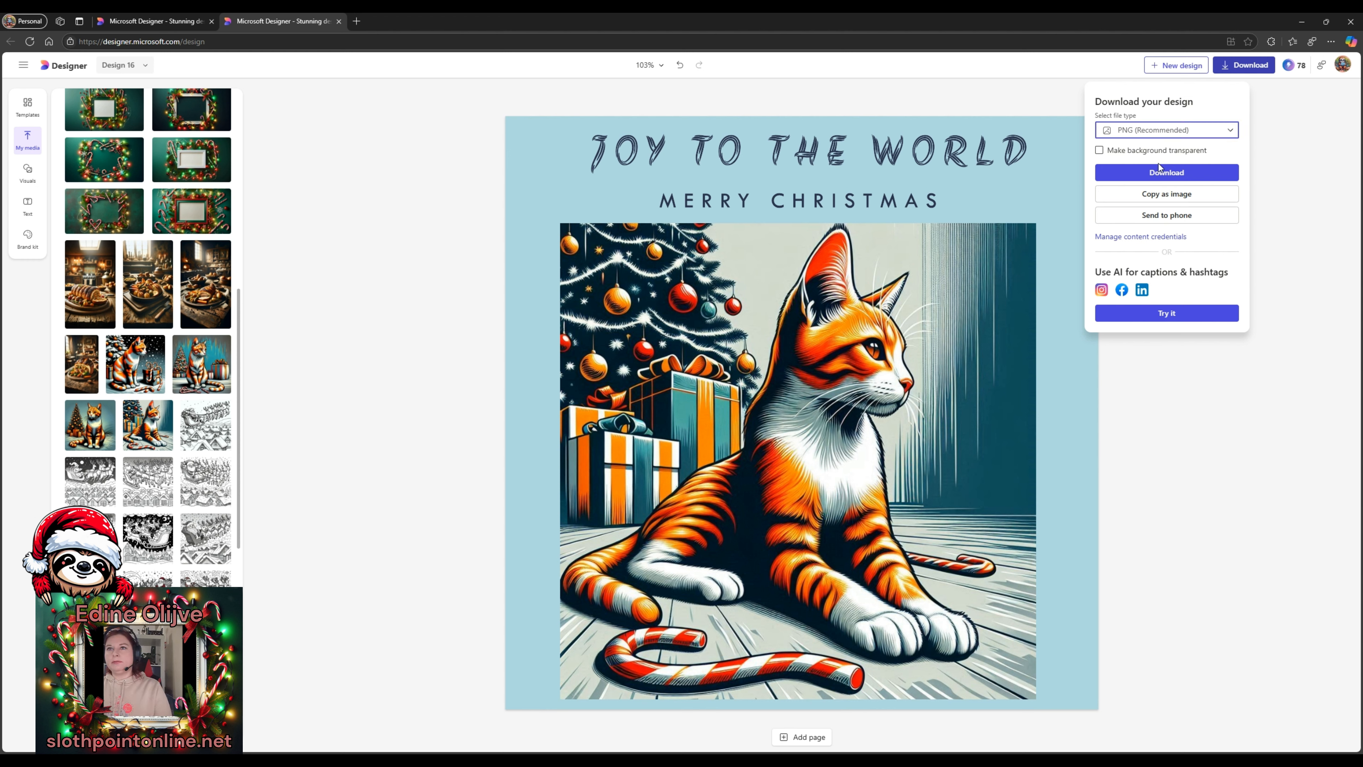
left_click(1156, 570)
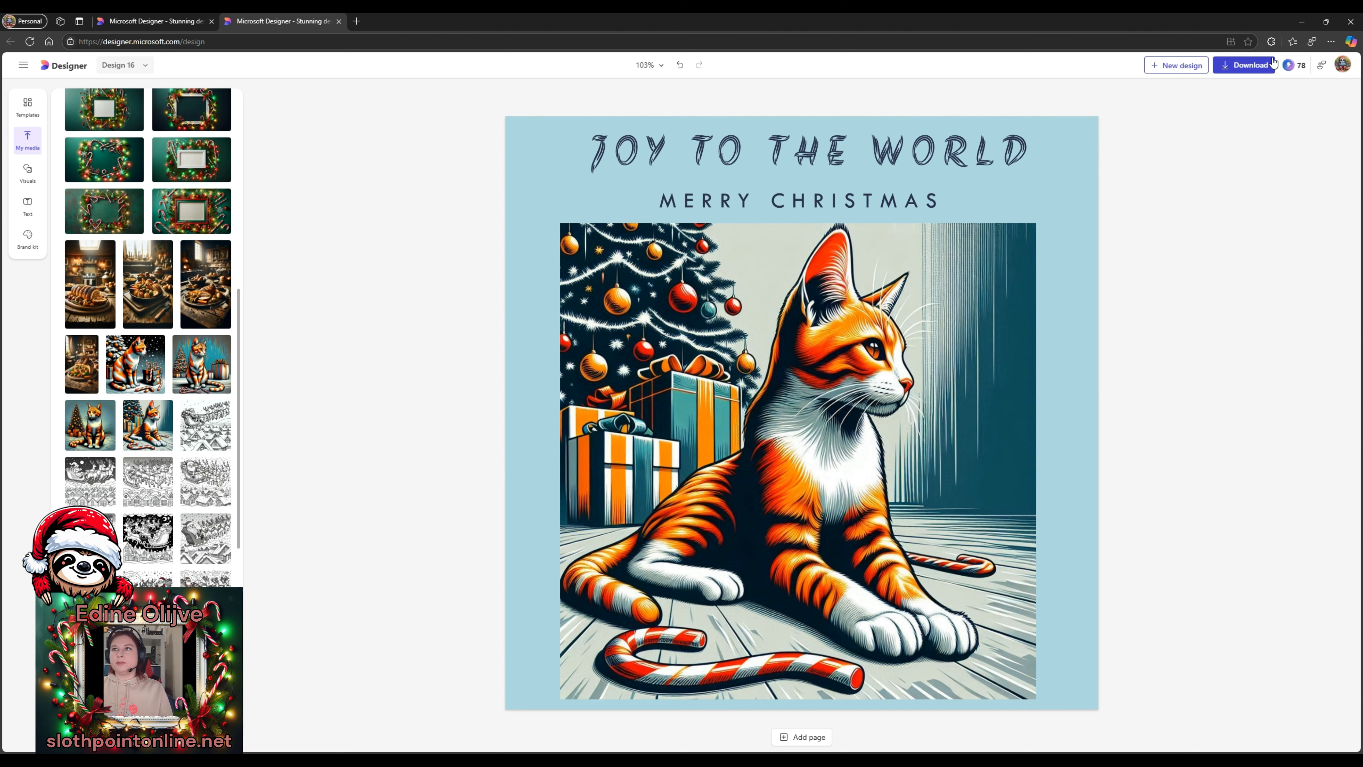
scroll(163, 521, "down", 8)
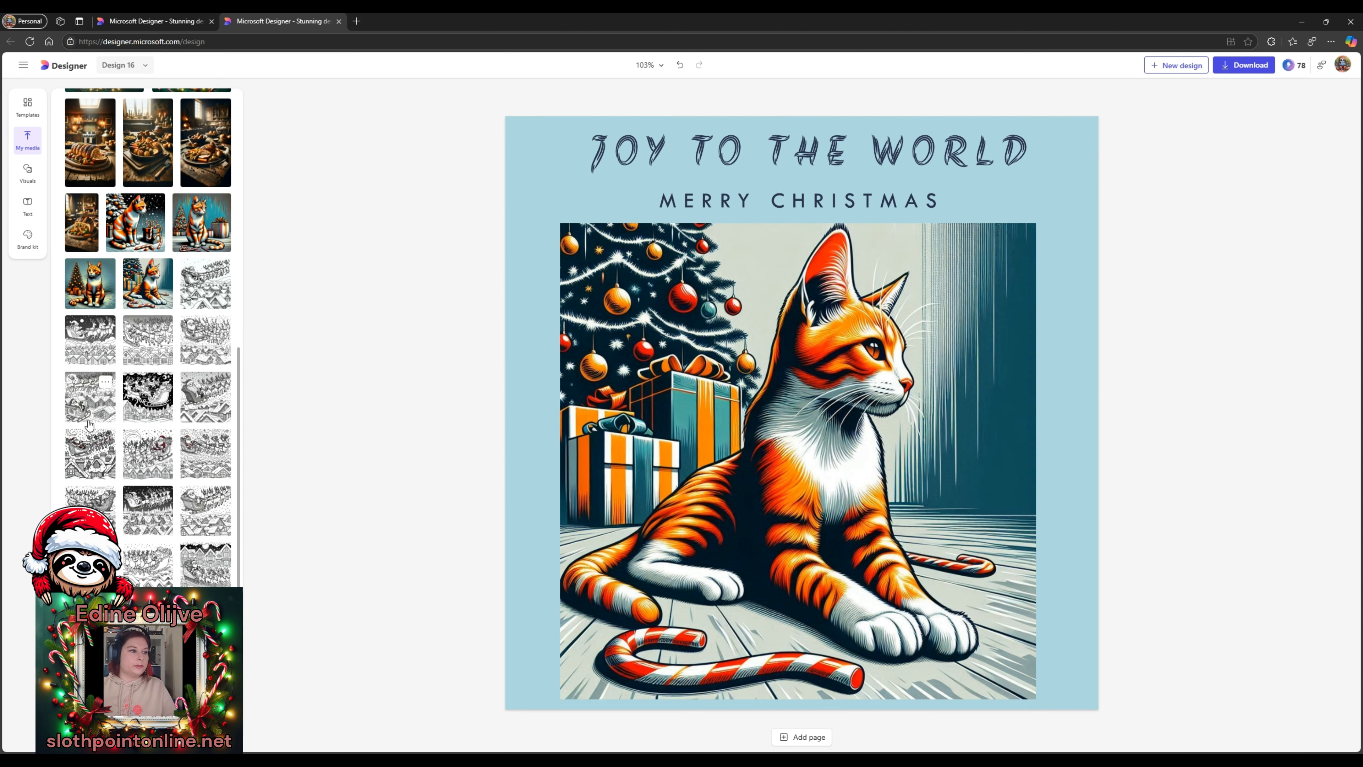
scroll(189, 305, "up", 6)
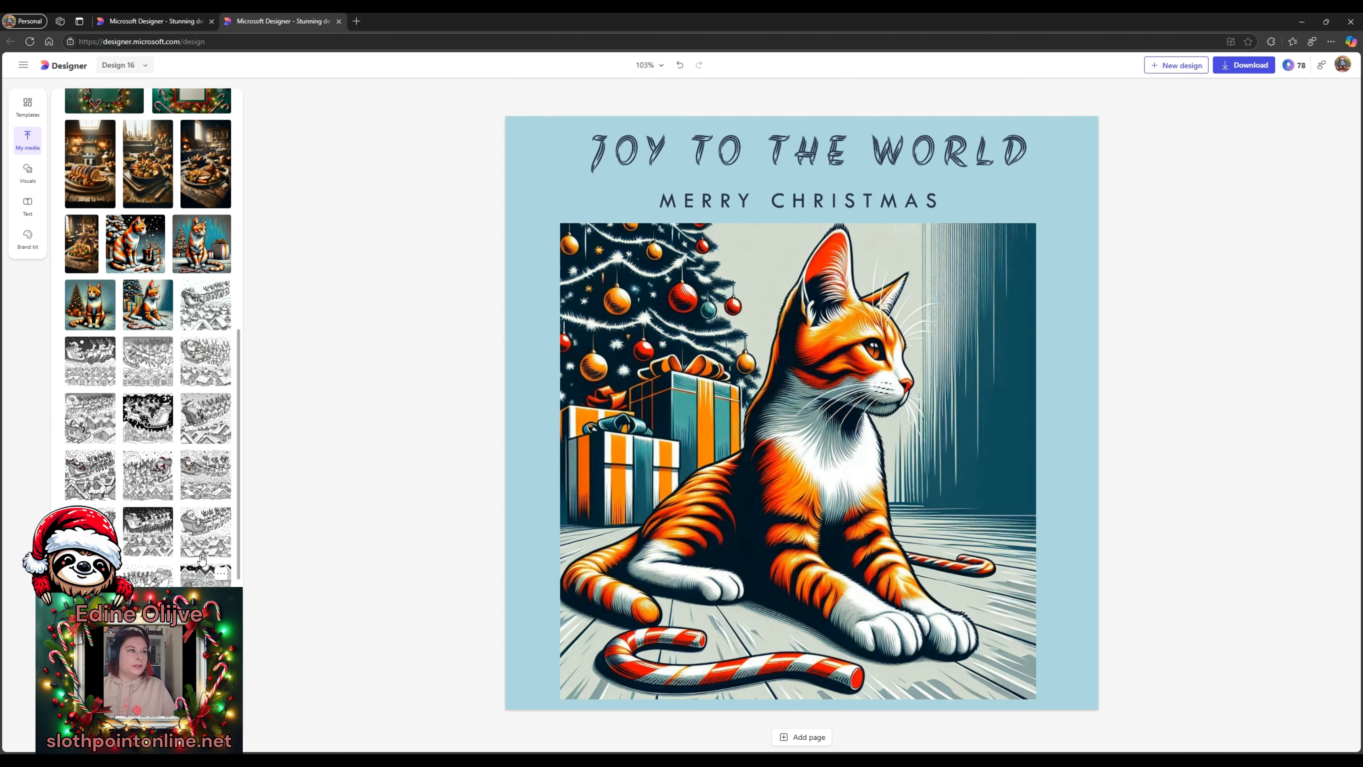
scroll(189, 304, "down", 7)
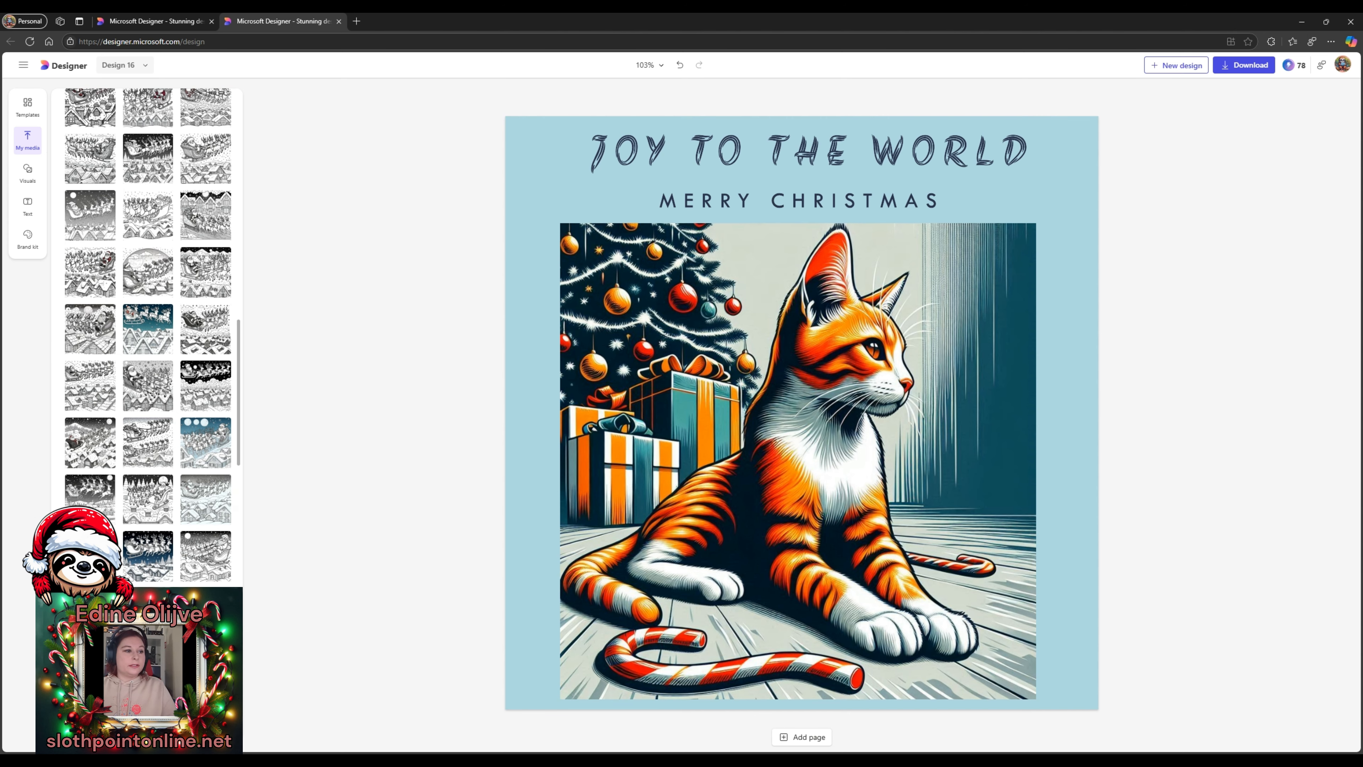
scroll(186, 529, "up", 10)
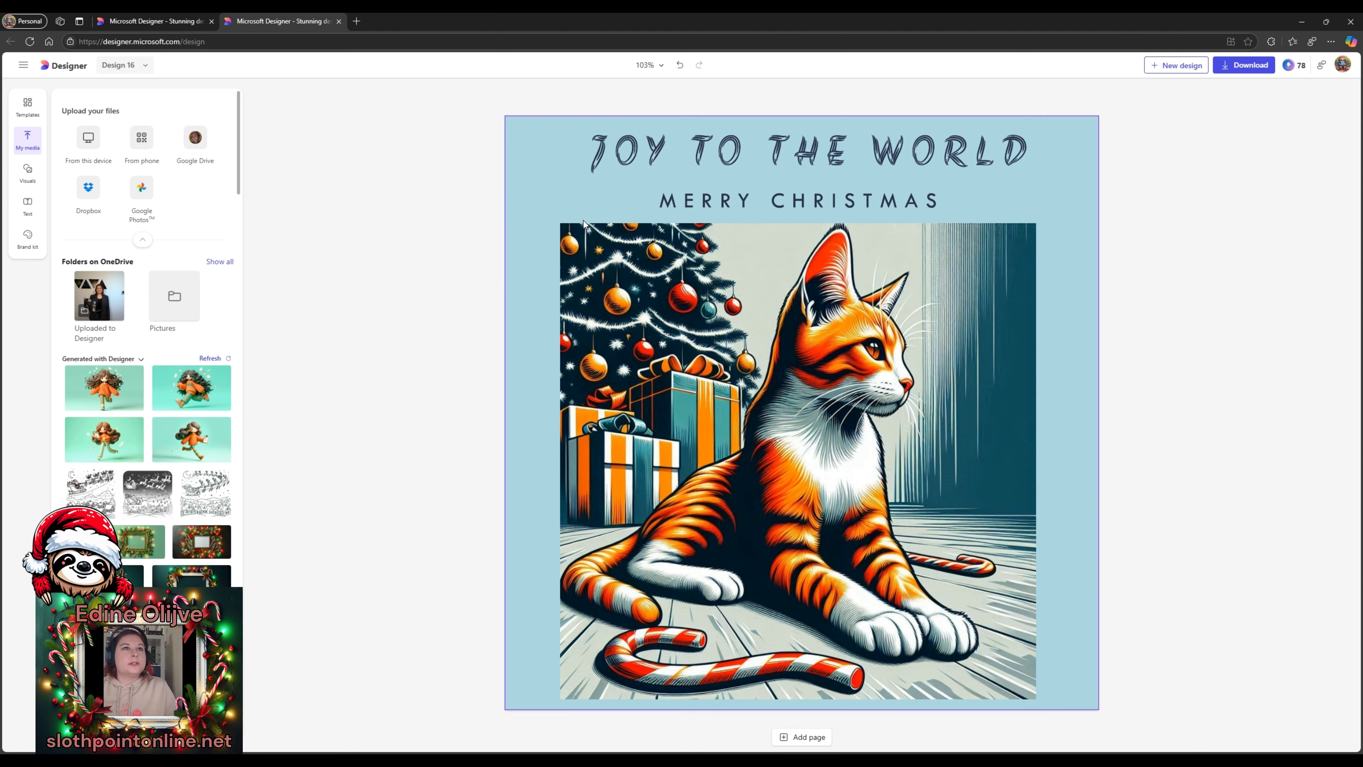
- Place the generated girl-in-orange-sweater image below the title, then start a new blank design
left_click(555, 185)
left_click(405, 202)
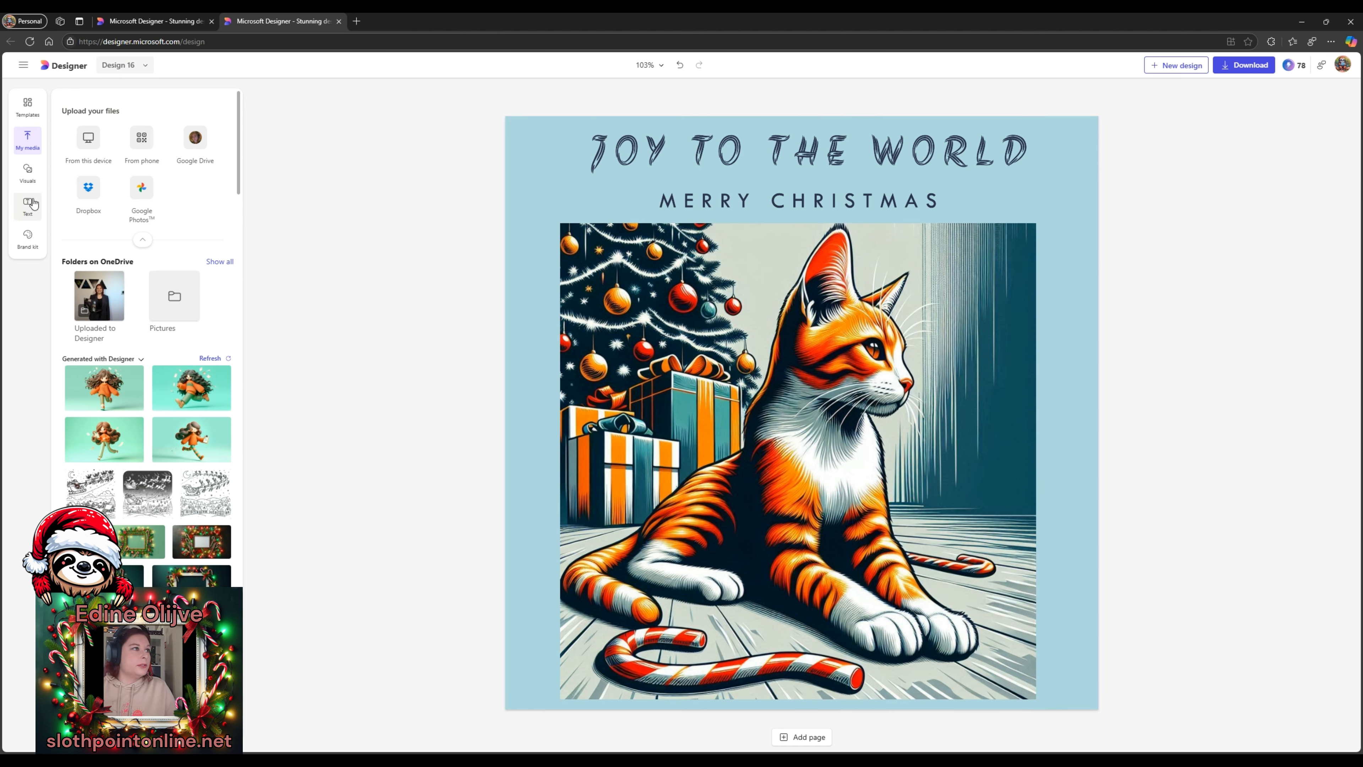
left_click(100, 397)
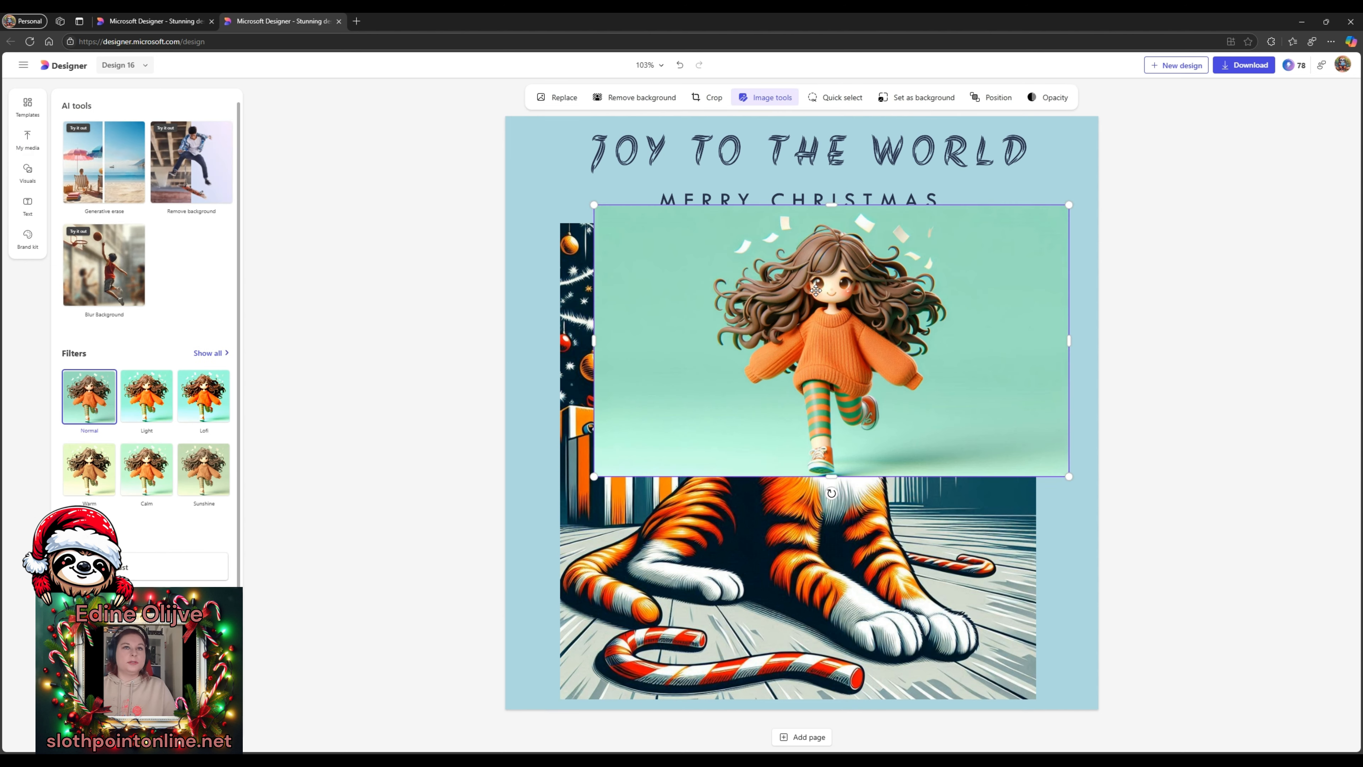
left_click_drag(815, 290, 761, 194)
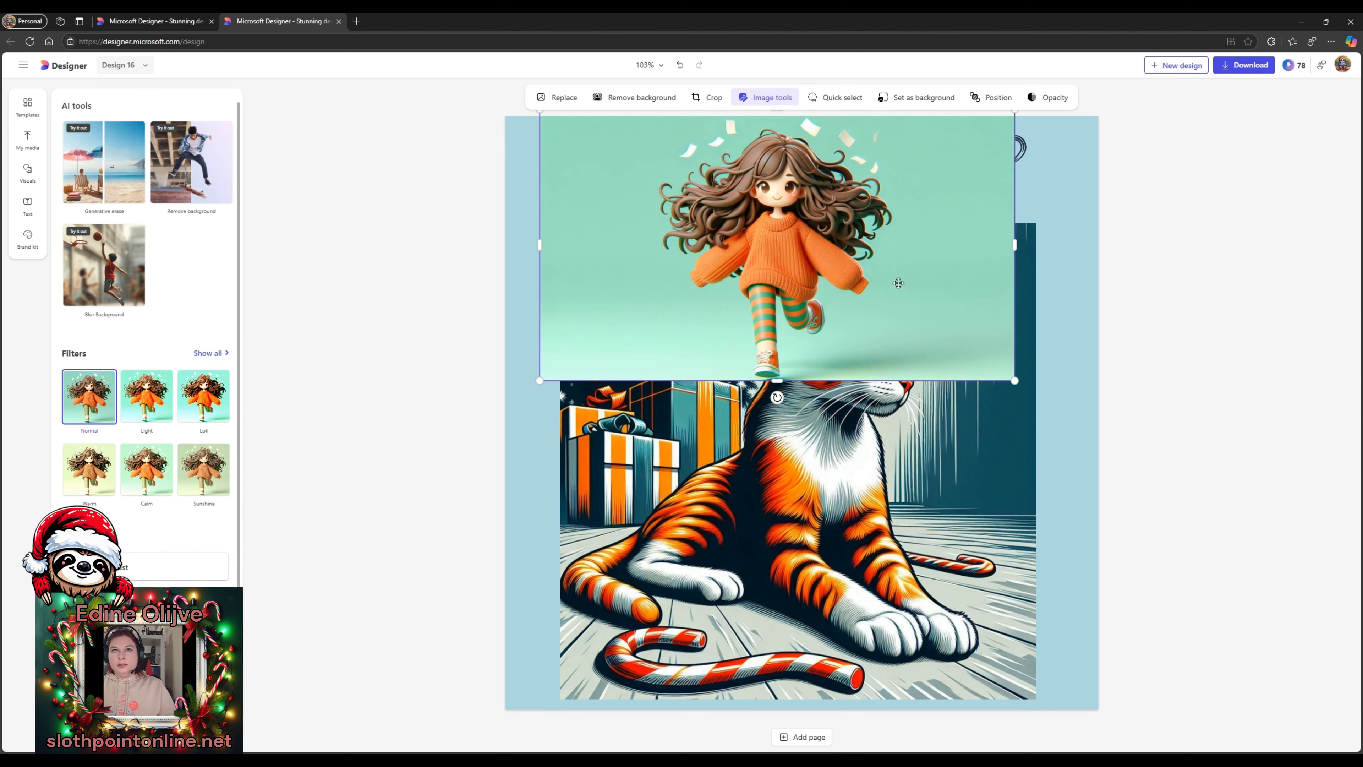
left_click_drag(899, 283, 906, 395)
left_click(1174, 65)
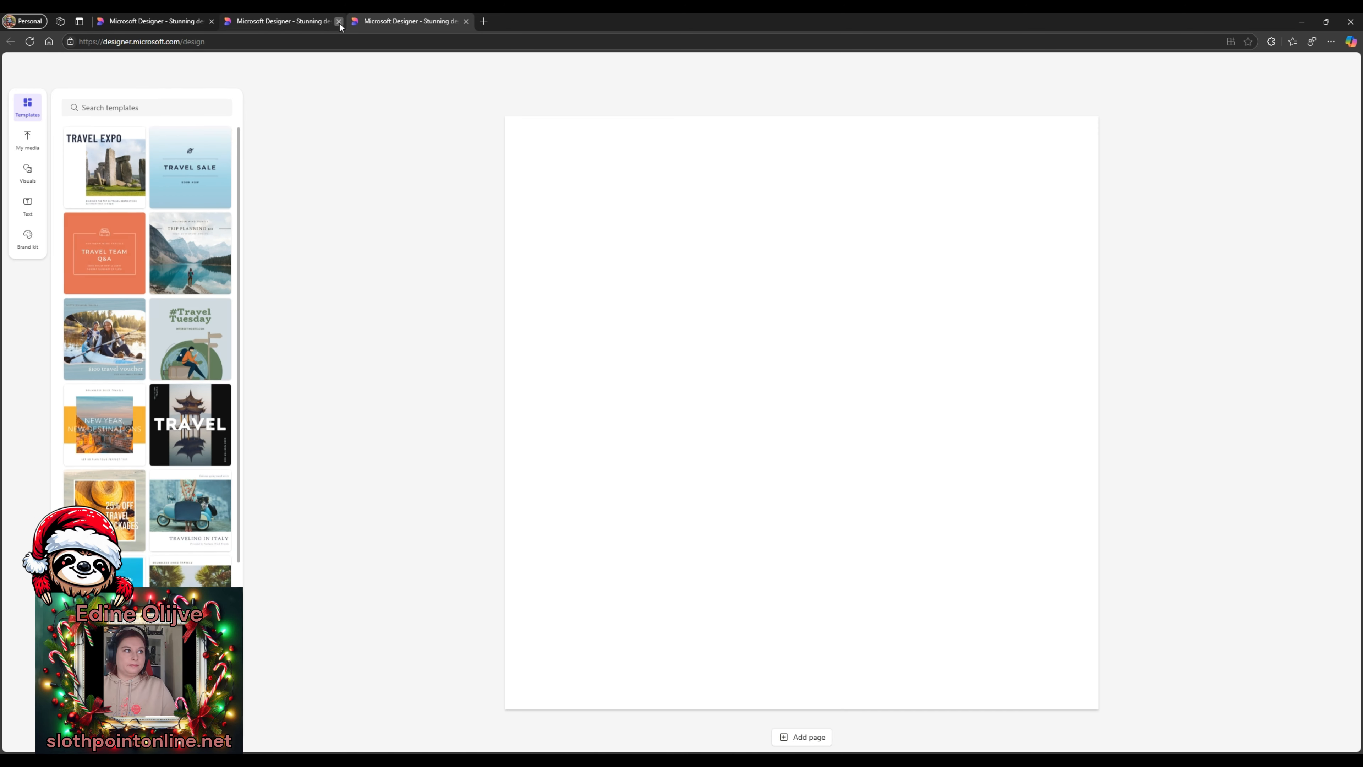
- Add the generated girl image to the new Design 17 canvas and begin generative erase on it
left_click(338, 21)
left_click(27, 141)
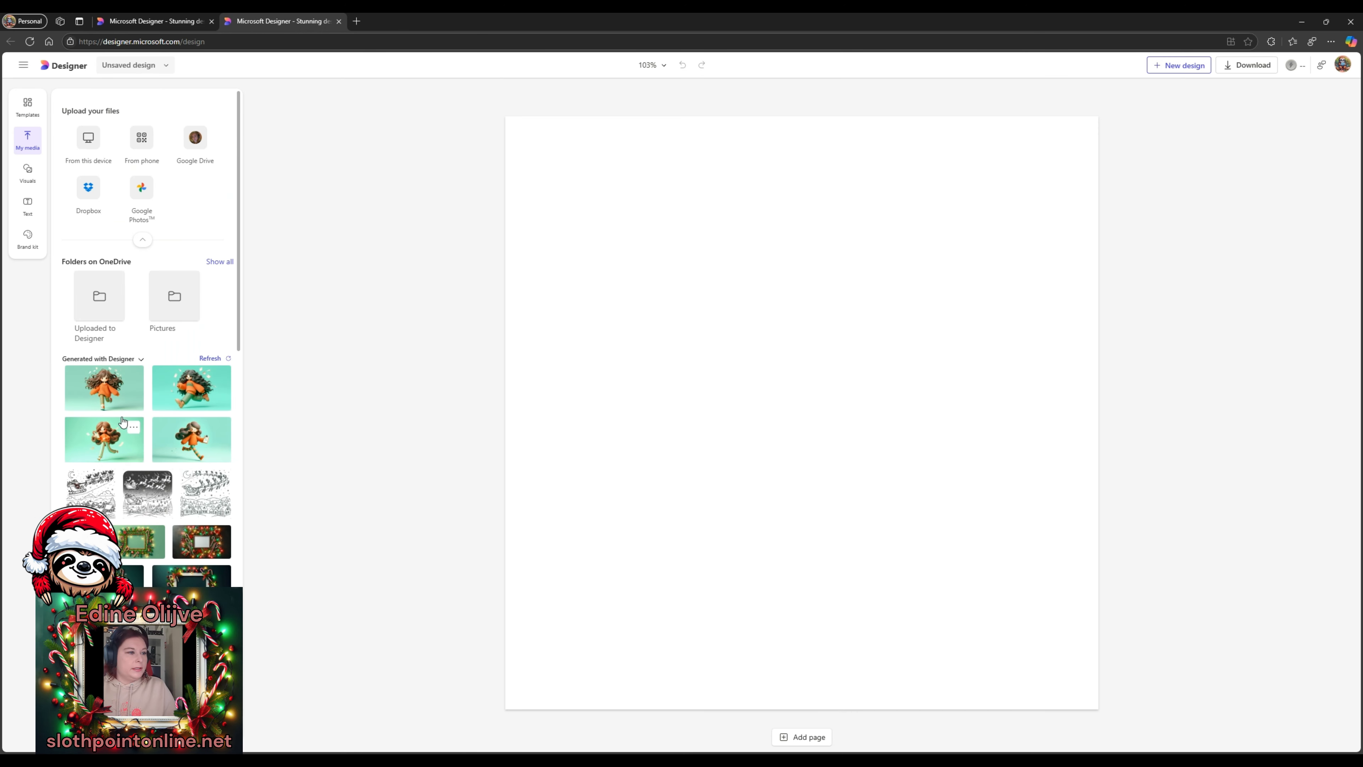
left_click(183, 445)
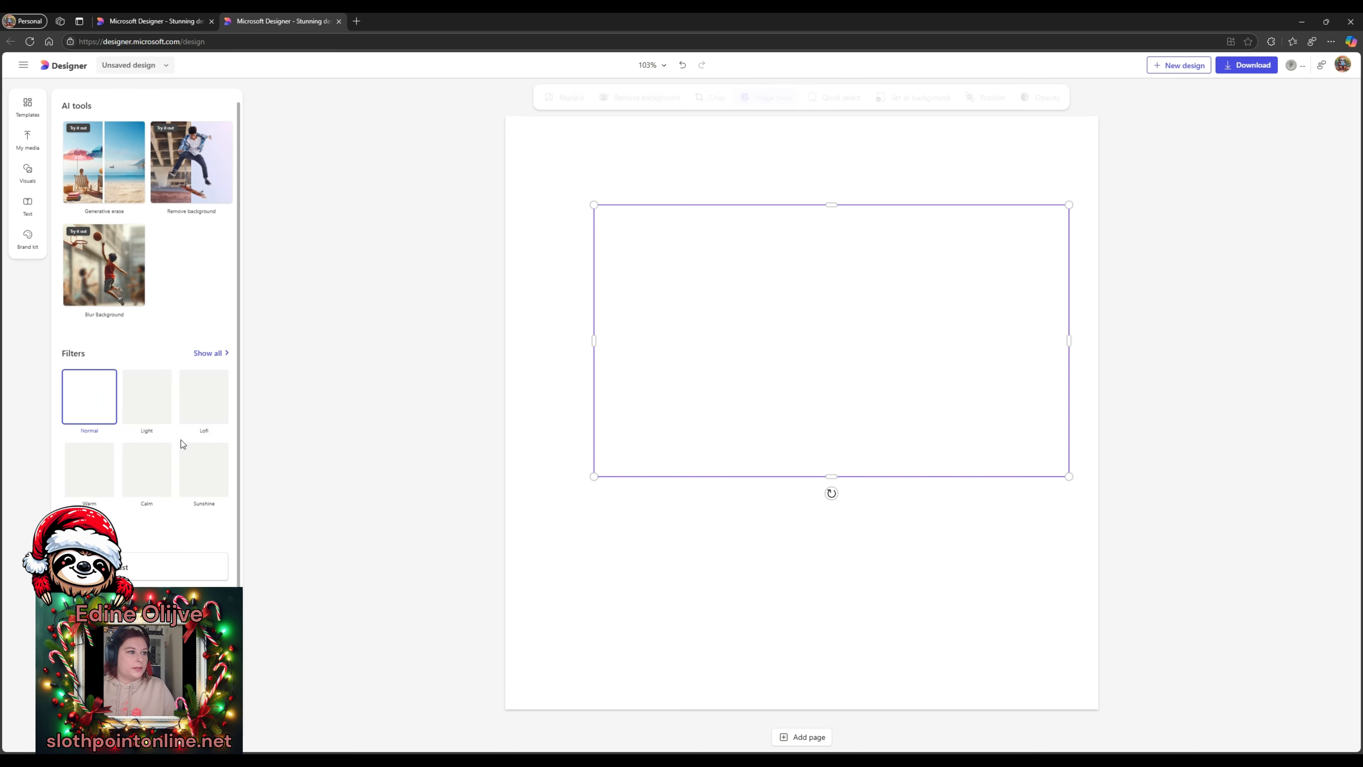
left_click(29, 44)
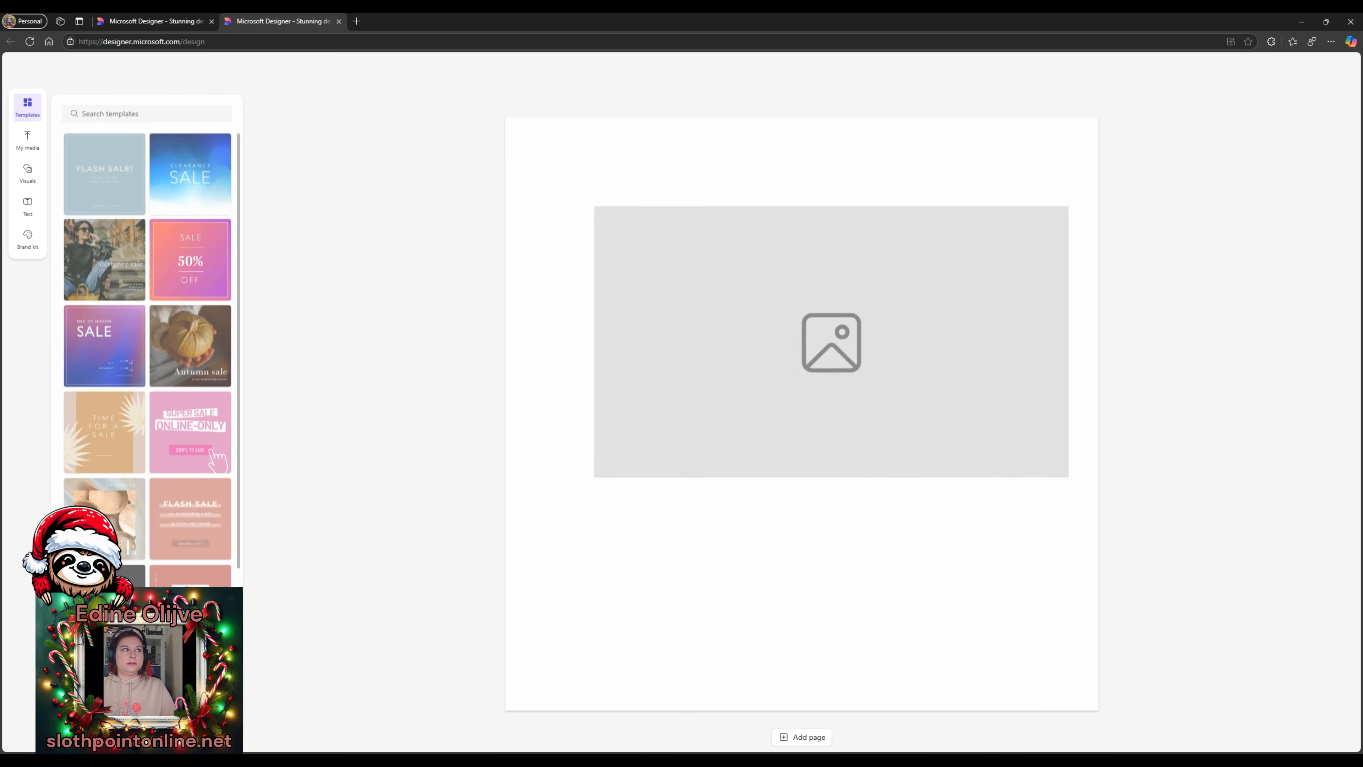
left_click(800, 342)
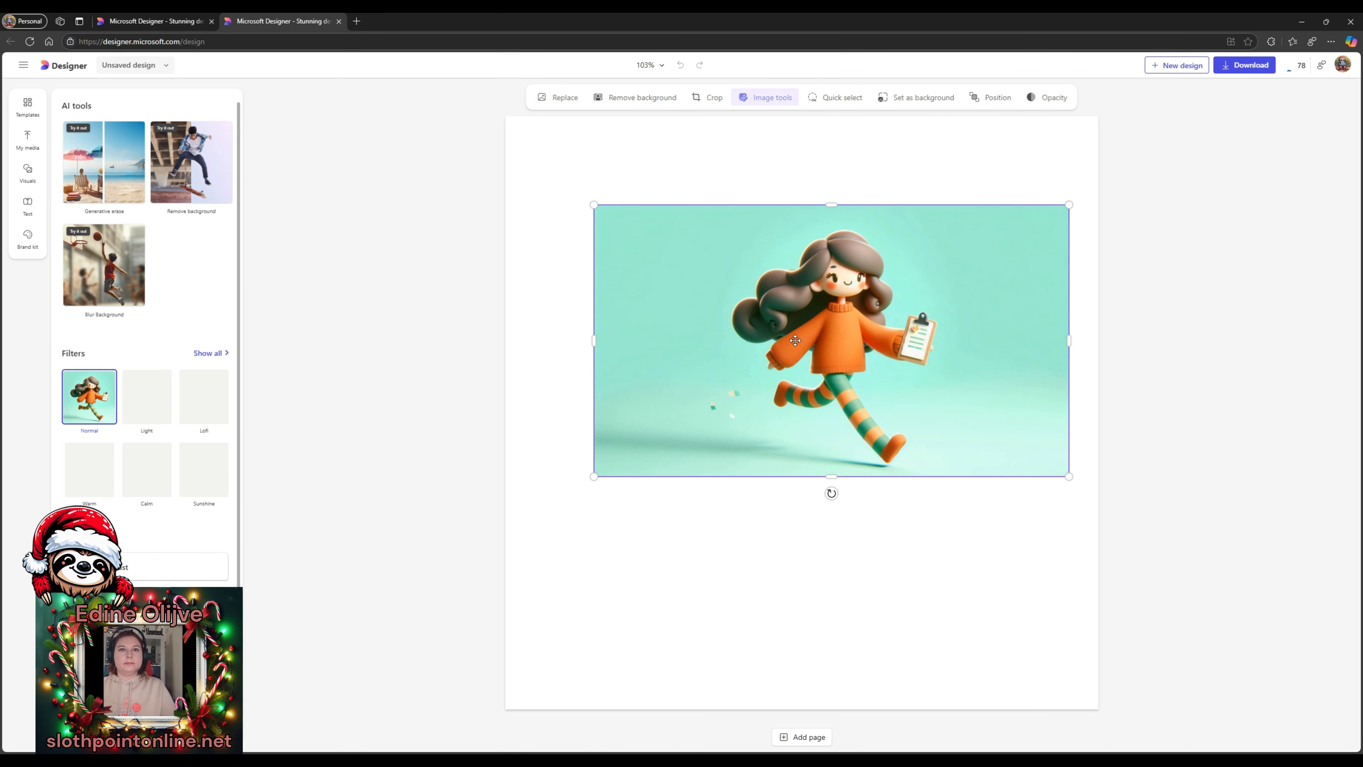
left_click_drag(799, 342, 773, 339)
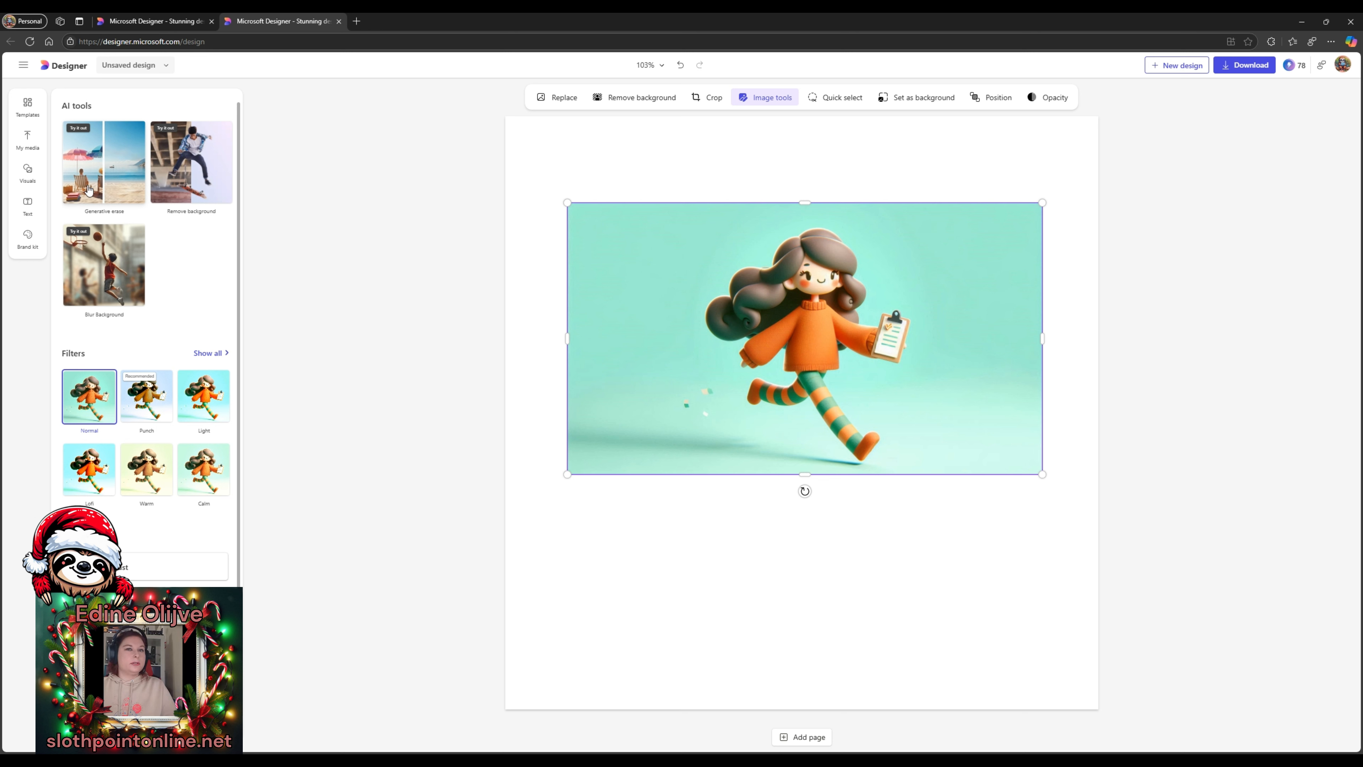
left_click(122, 170)
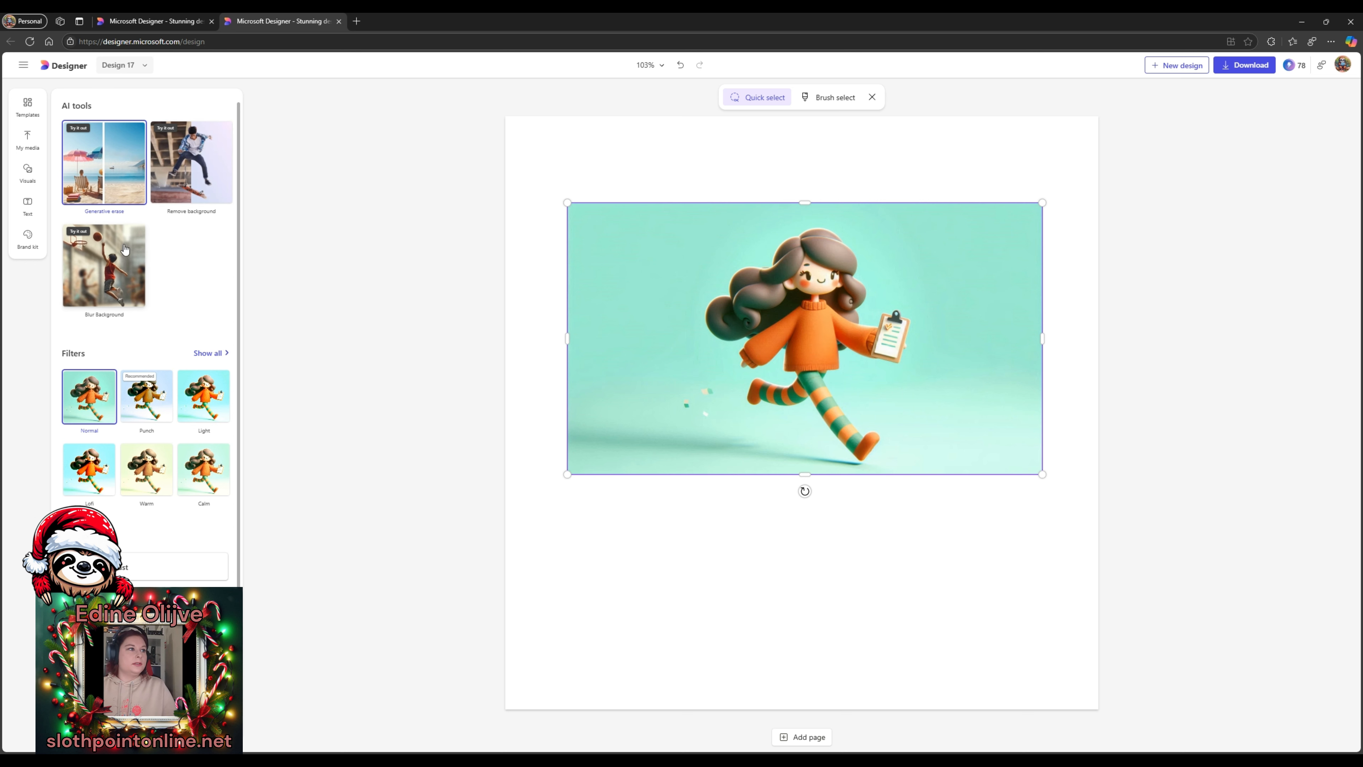
- Exit erase mode, remove the illustration's teal background, then restore the original
left_click(185, 171)
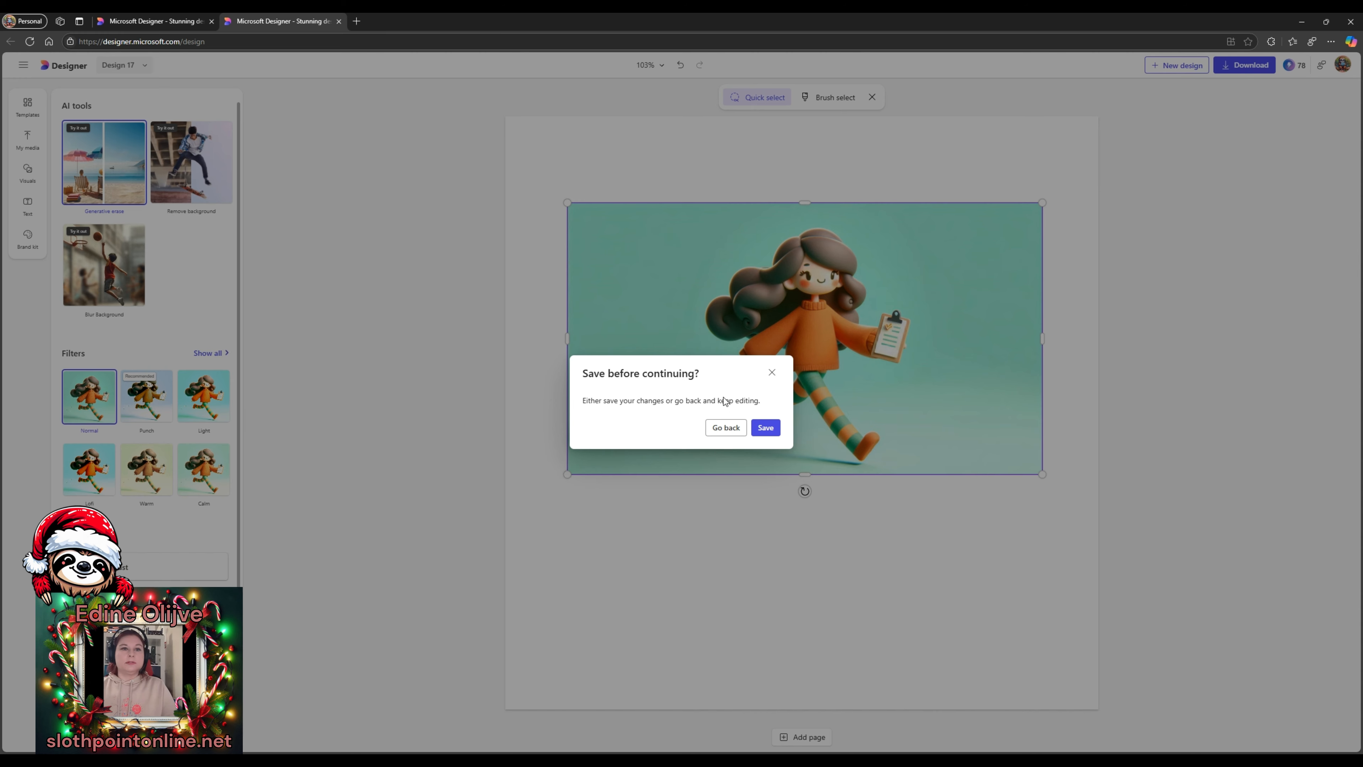
left_click(765, 427)
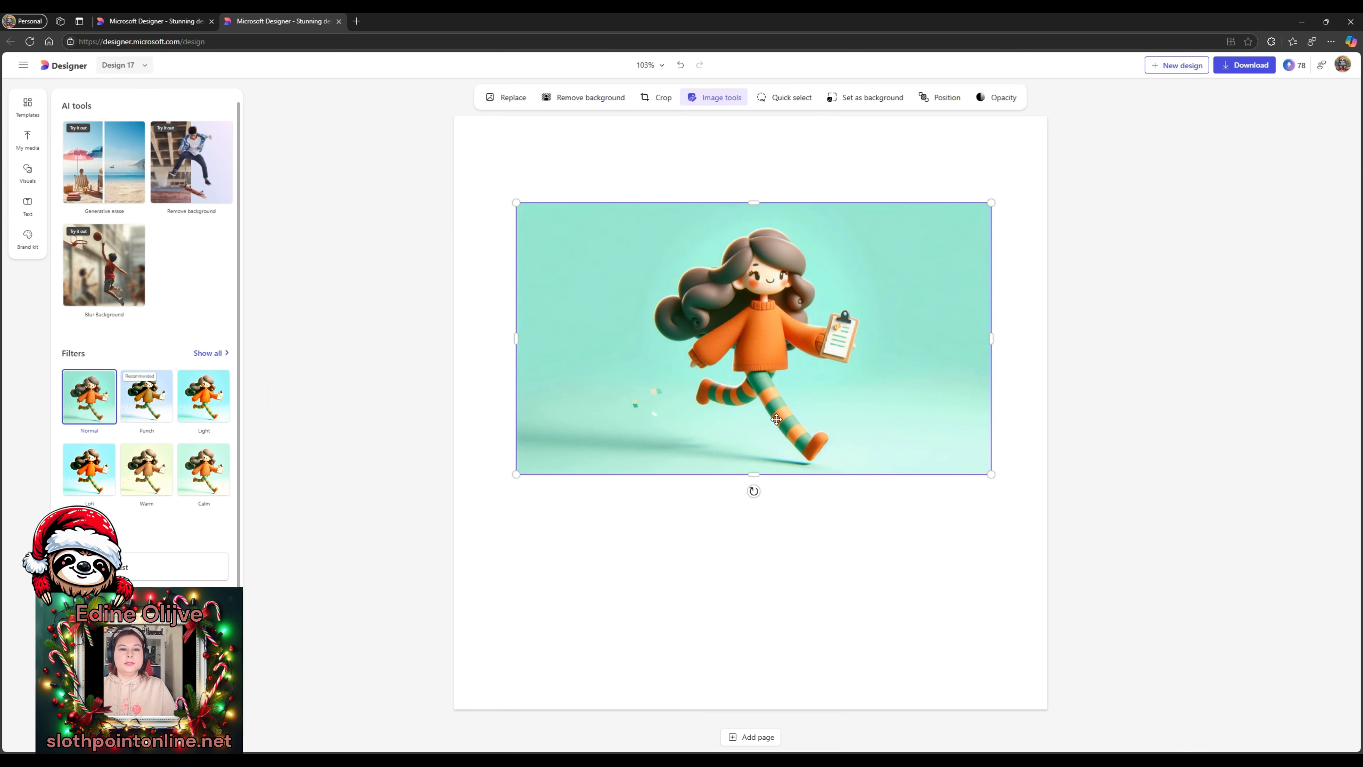
left_click(187, 163)
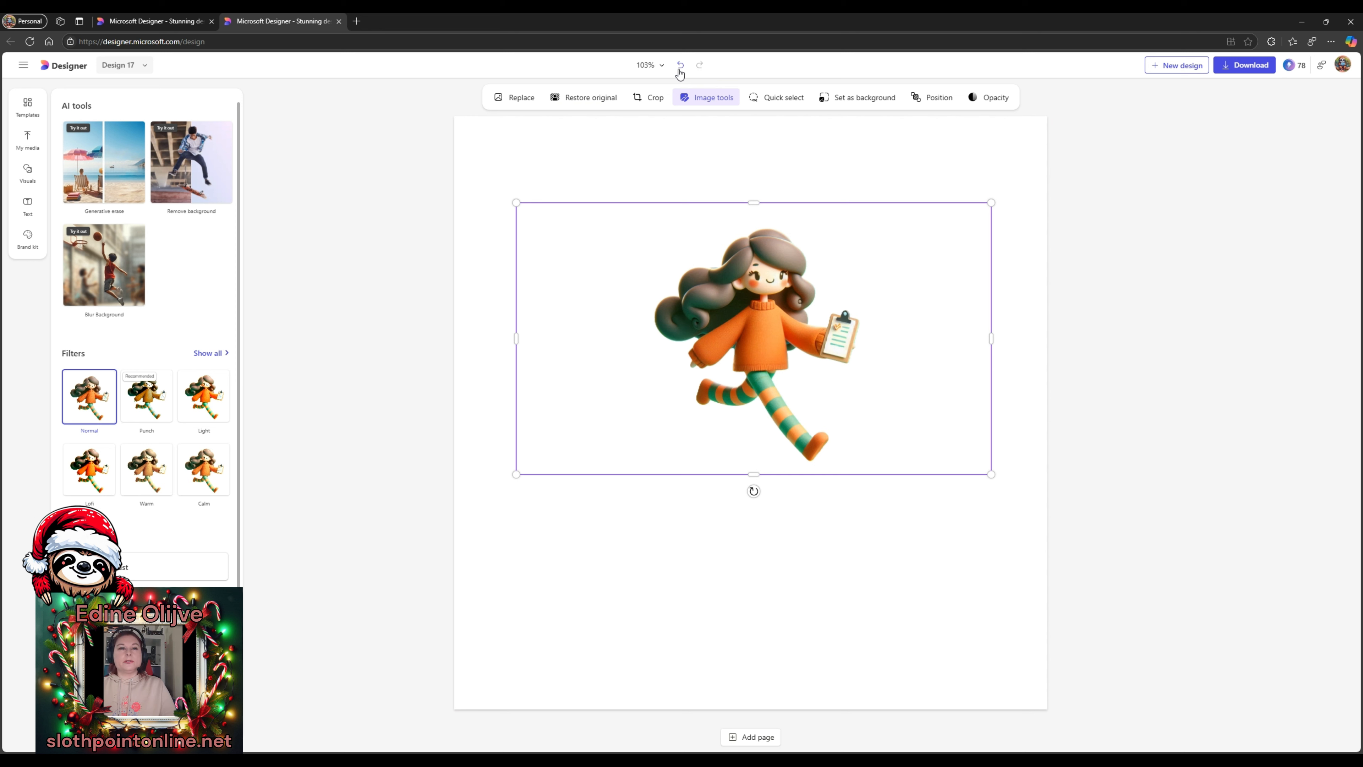
left_click(576, 105)
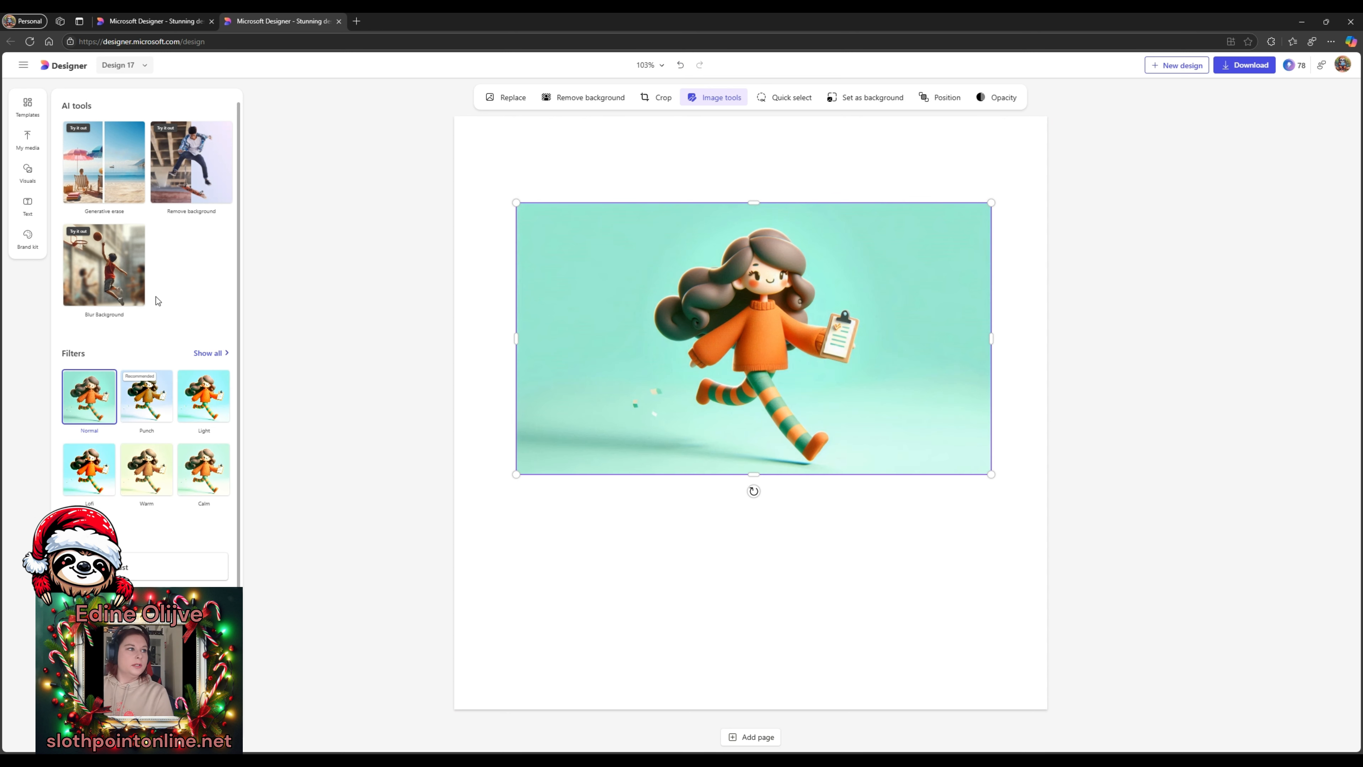
- Blur the illustration's teal background while keeping the girl sharp
left_click(129, 290)
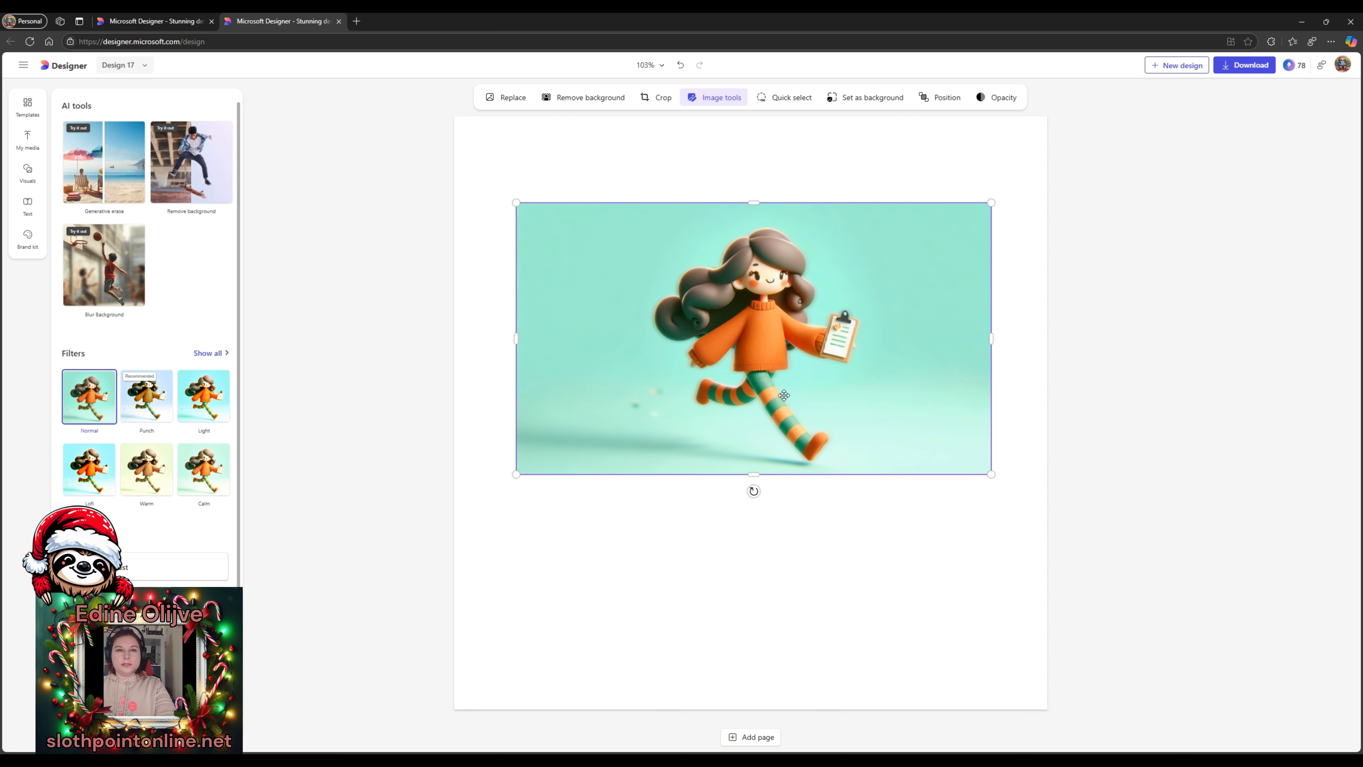
left_click(1120, 483)
left_click(913, 372)
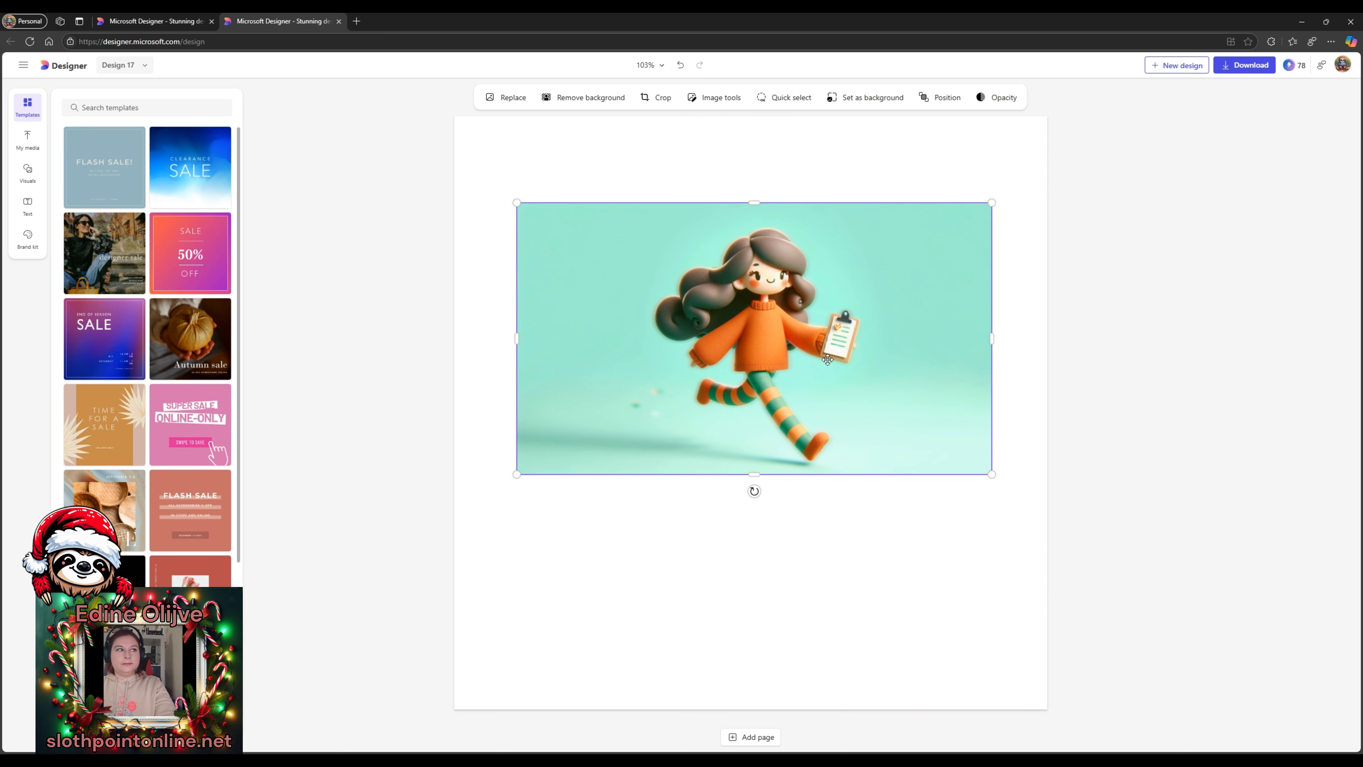
- Delete the girl illustration and add the orange cat photo from My media's uploaded images
key("Delete")
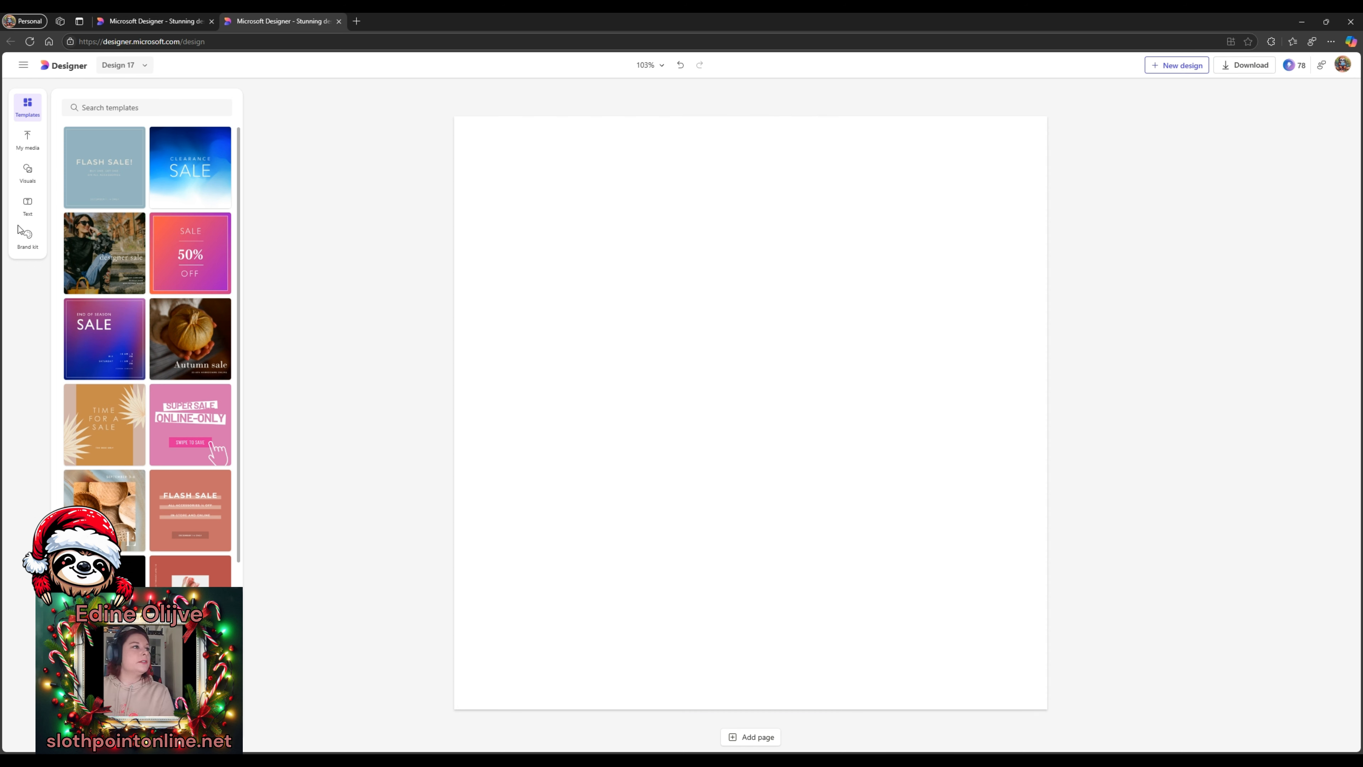
left_click(28, 151)
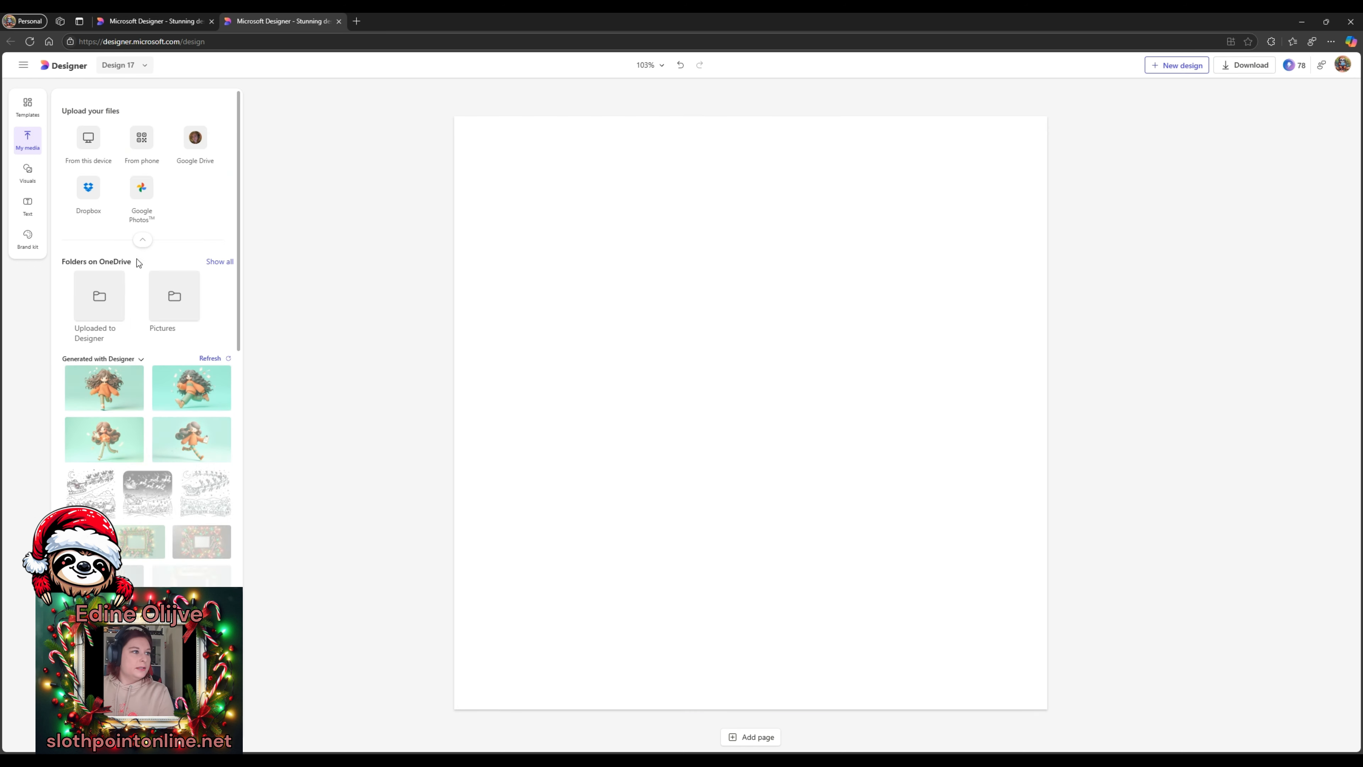
scroll(180, 328, "down", 7)
scroll(180, 330, "down", 5)
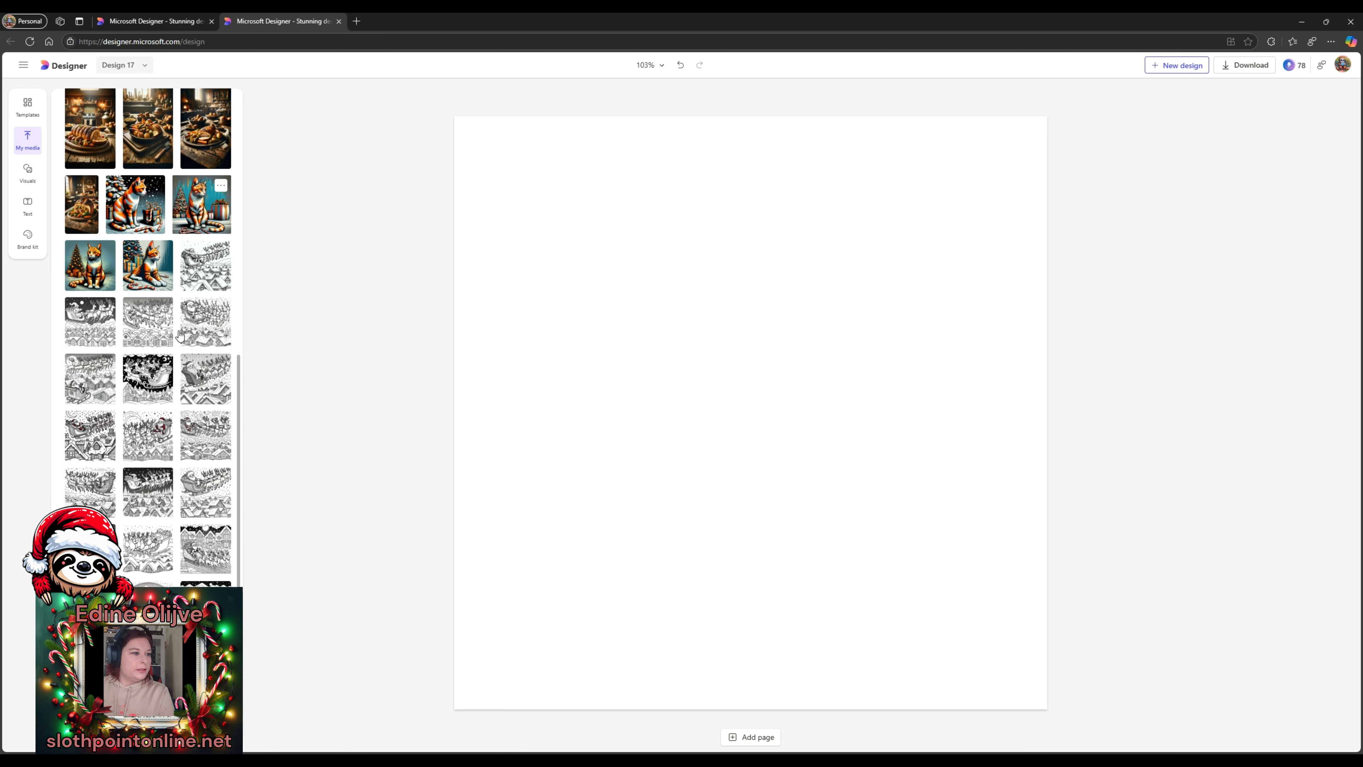
scroll(198, 317, "up", 9)
scroll(198, 317, "up", 1)
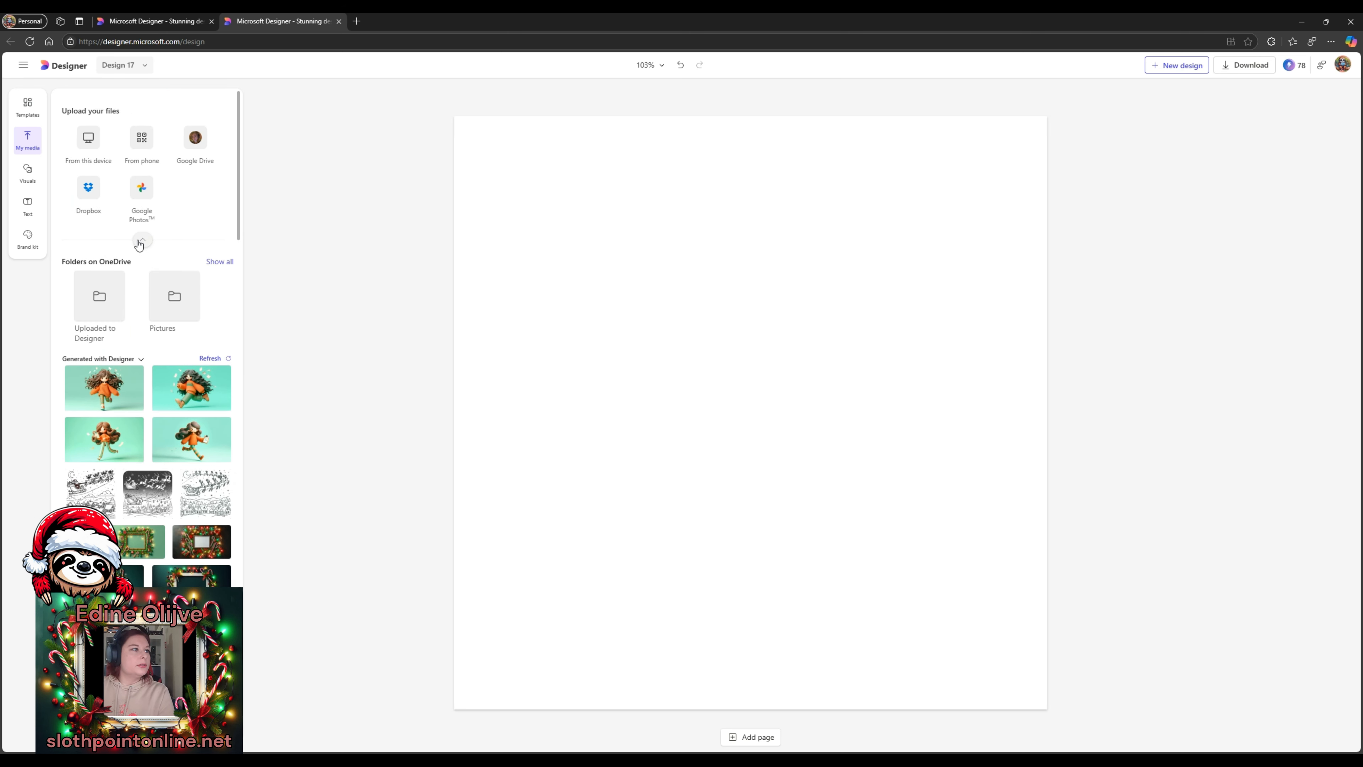
left_click(106, 300)
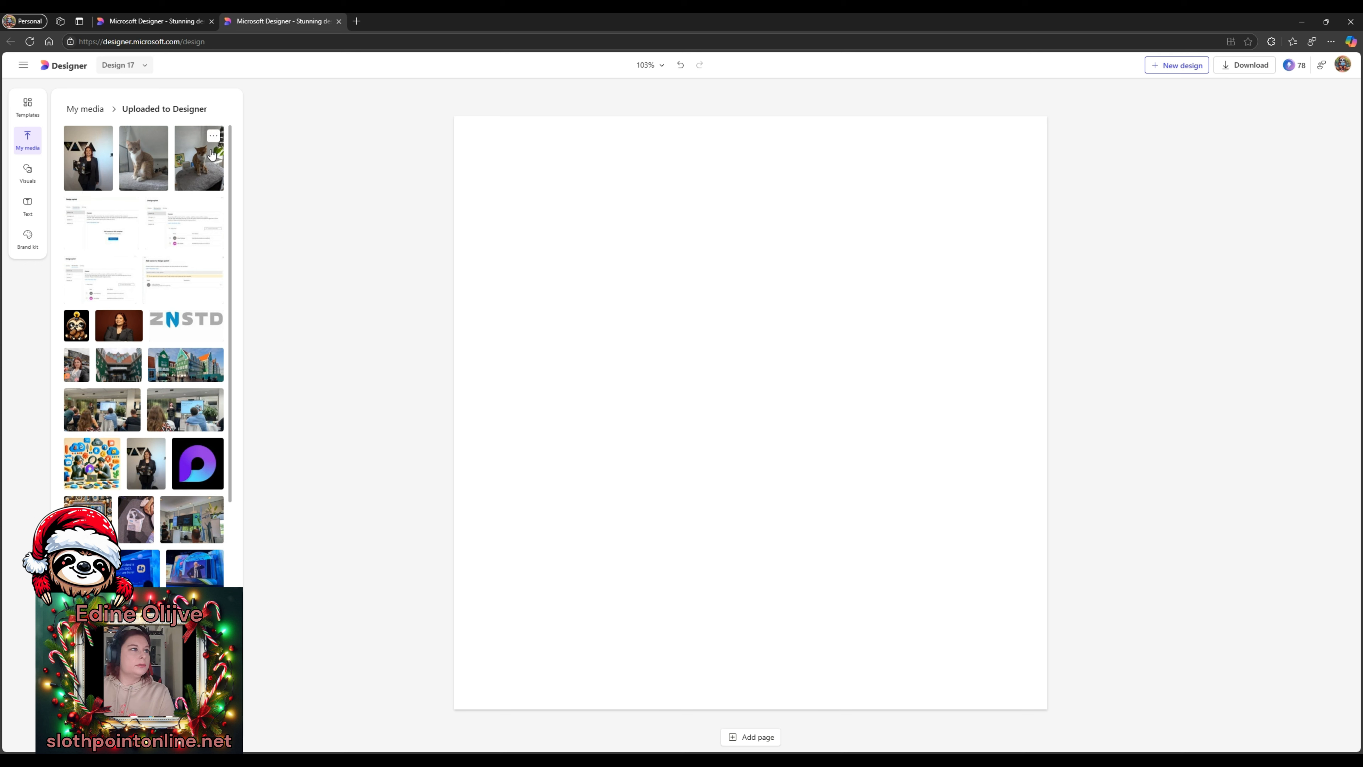
left_click(188, 156)
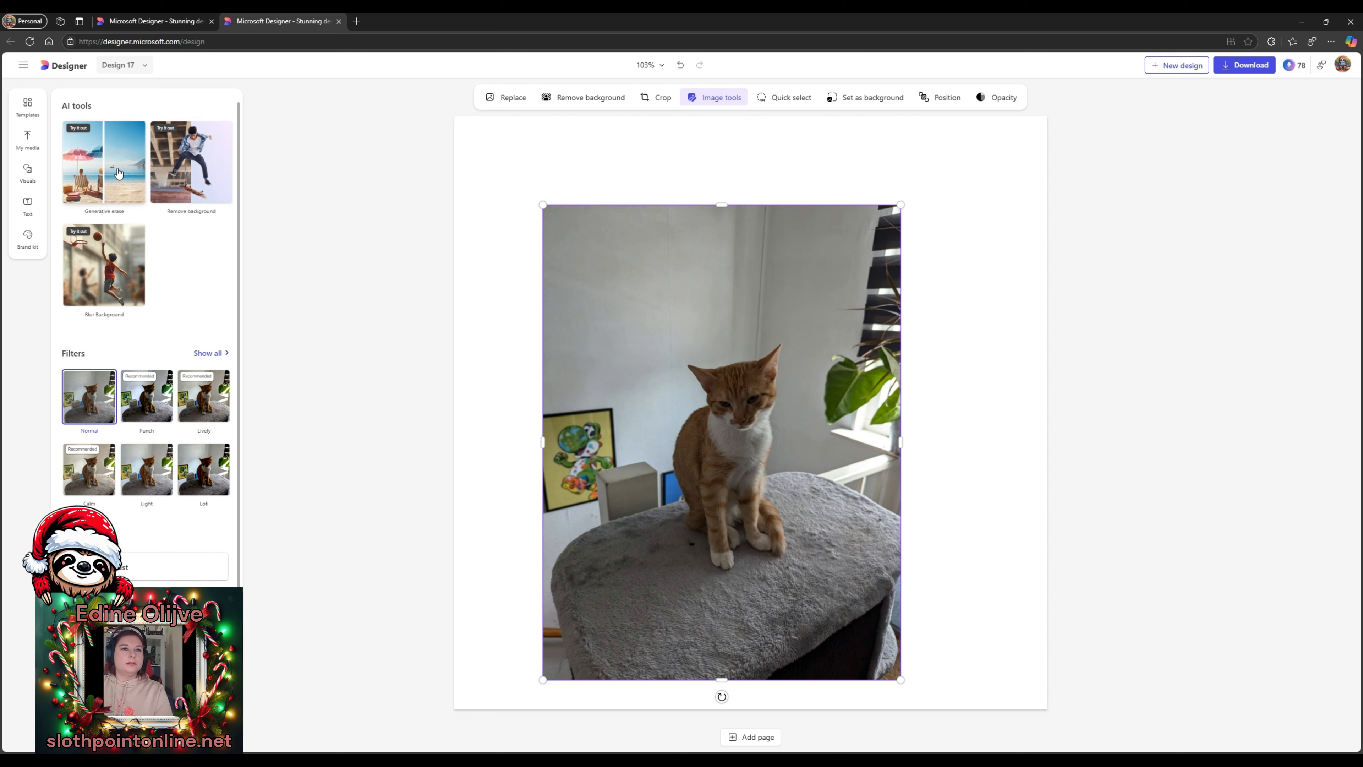
- Move the cat photo higher on the page and restore its original background
left_click(181, 172)
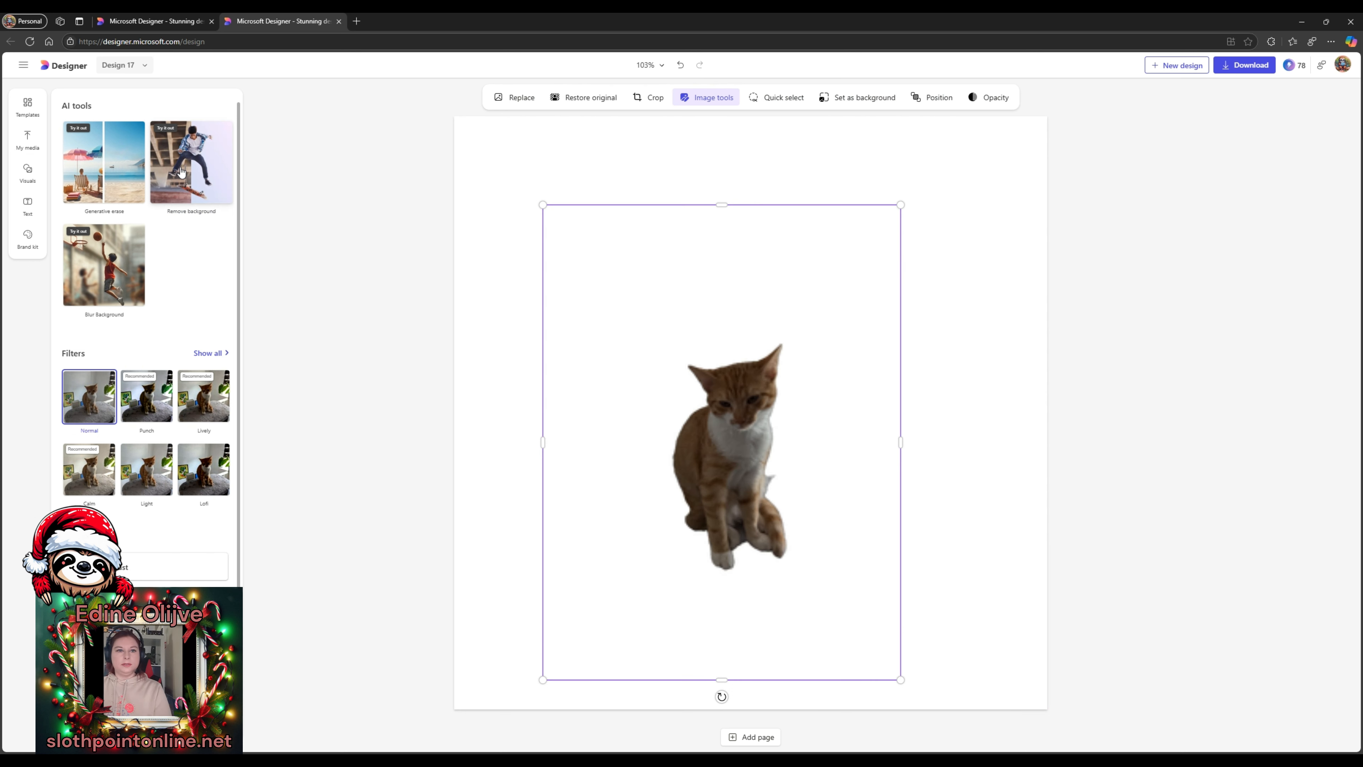
left_click_drag(765, 466, 745, 393)
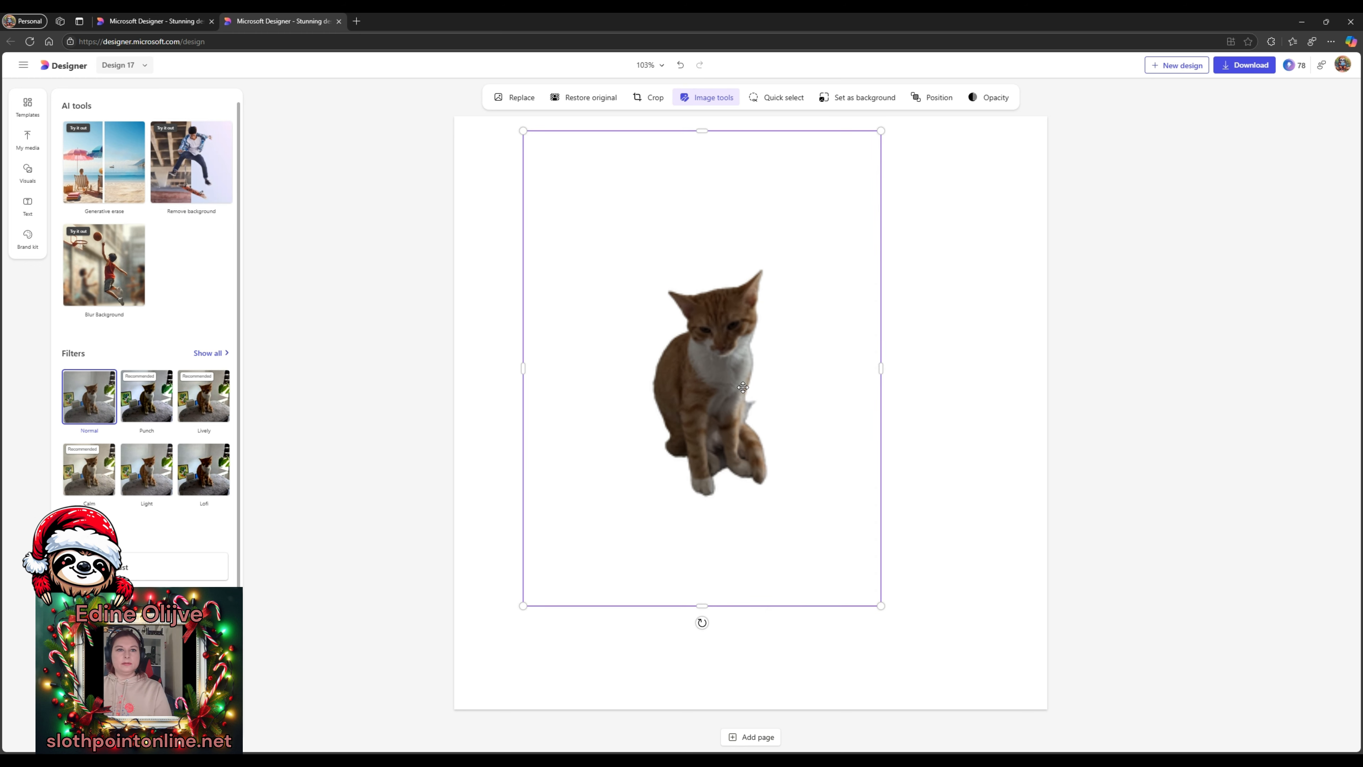
left_click(986, 392)
left_click(724, 321)
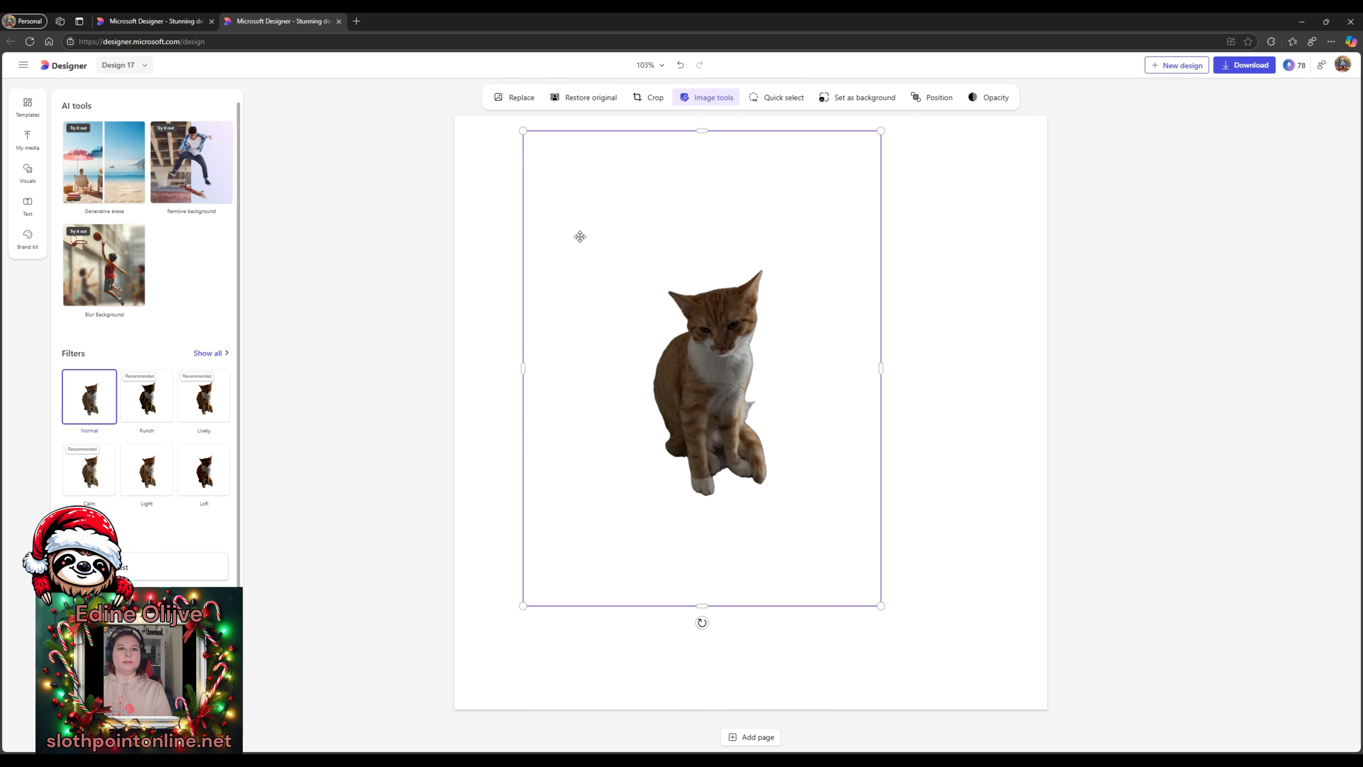
left_click(586, 97)
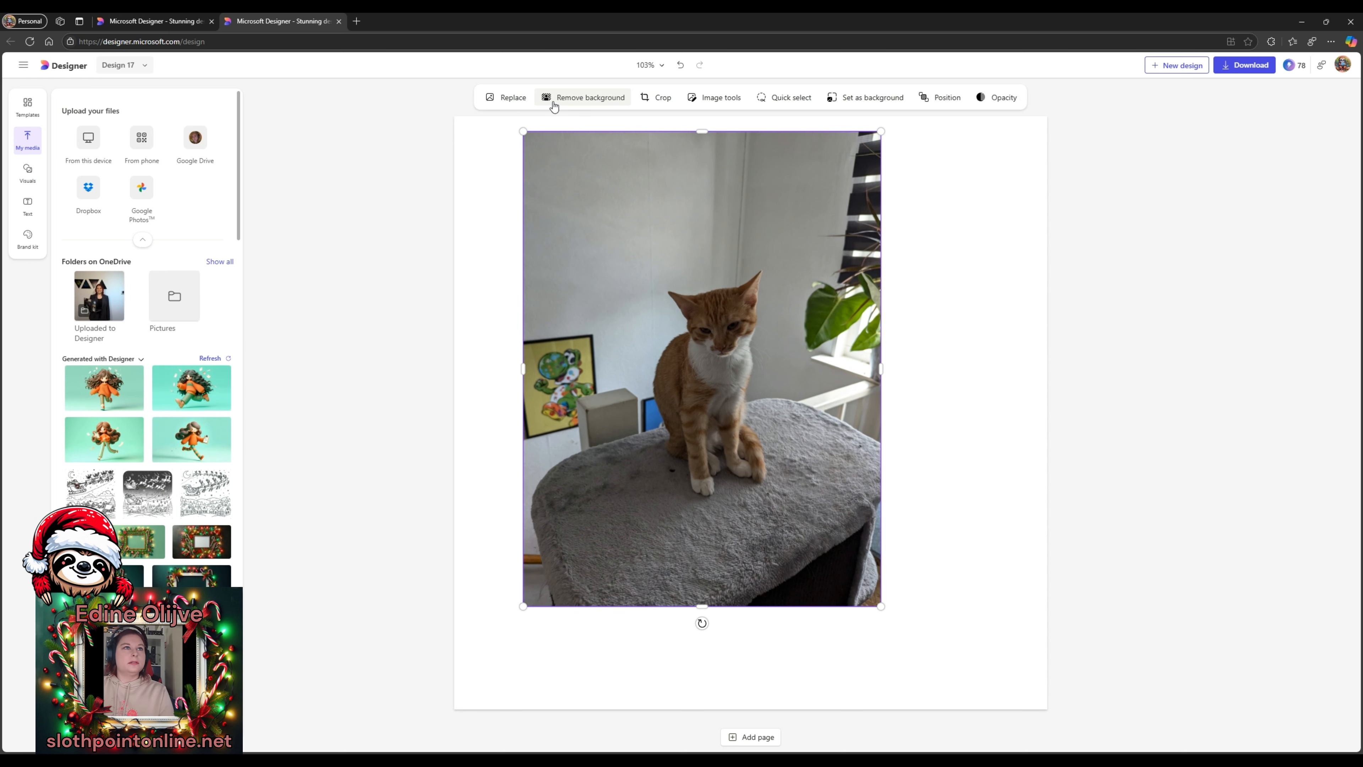
- Start Generative erase on the cat photo from the AI tools
left_click(27, 172)
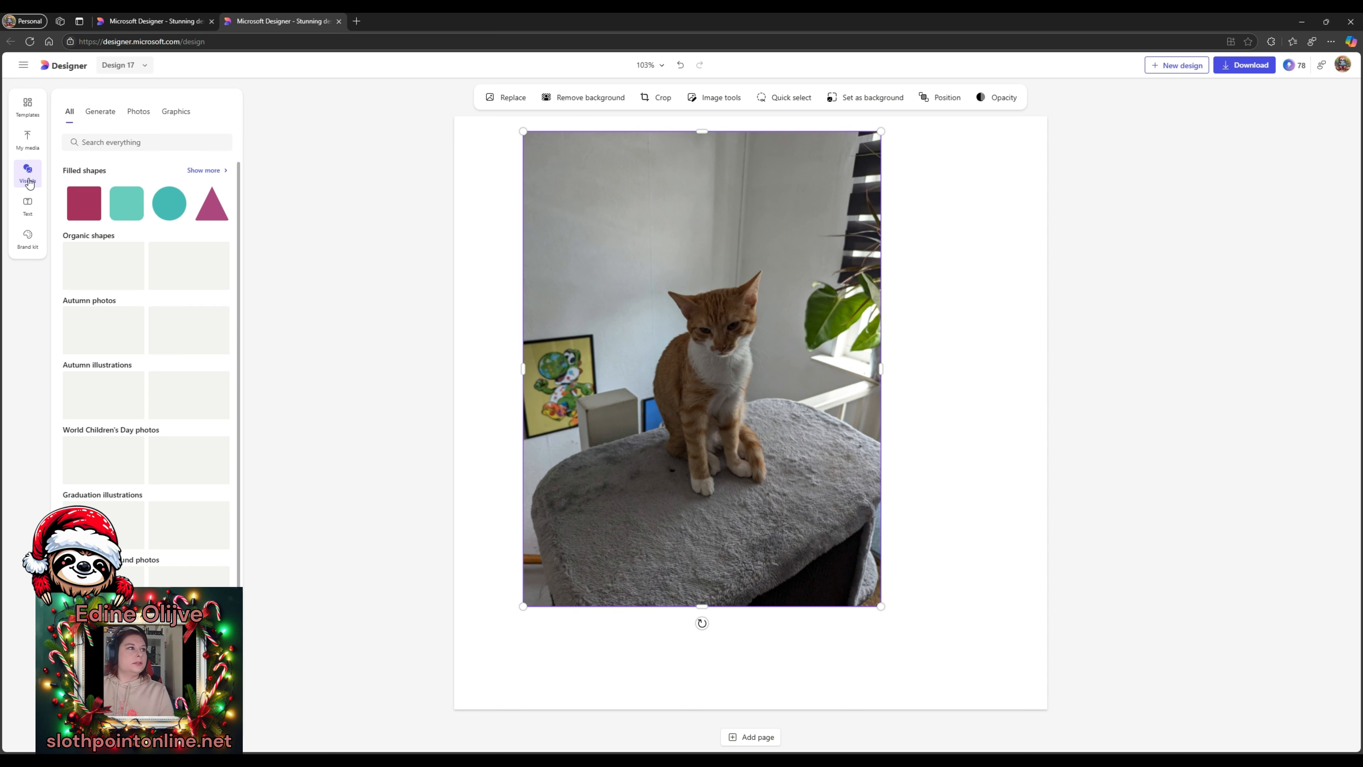
left_click(28, 206)
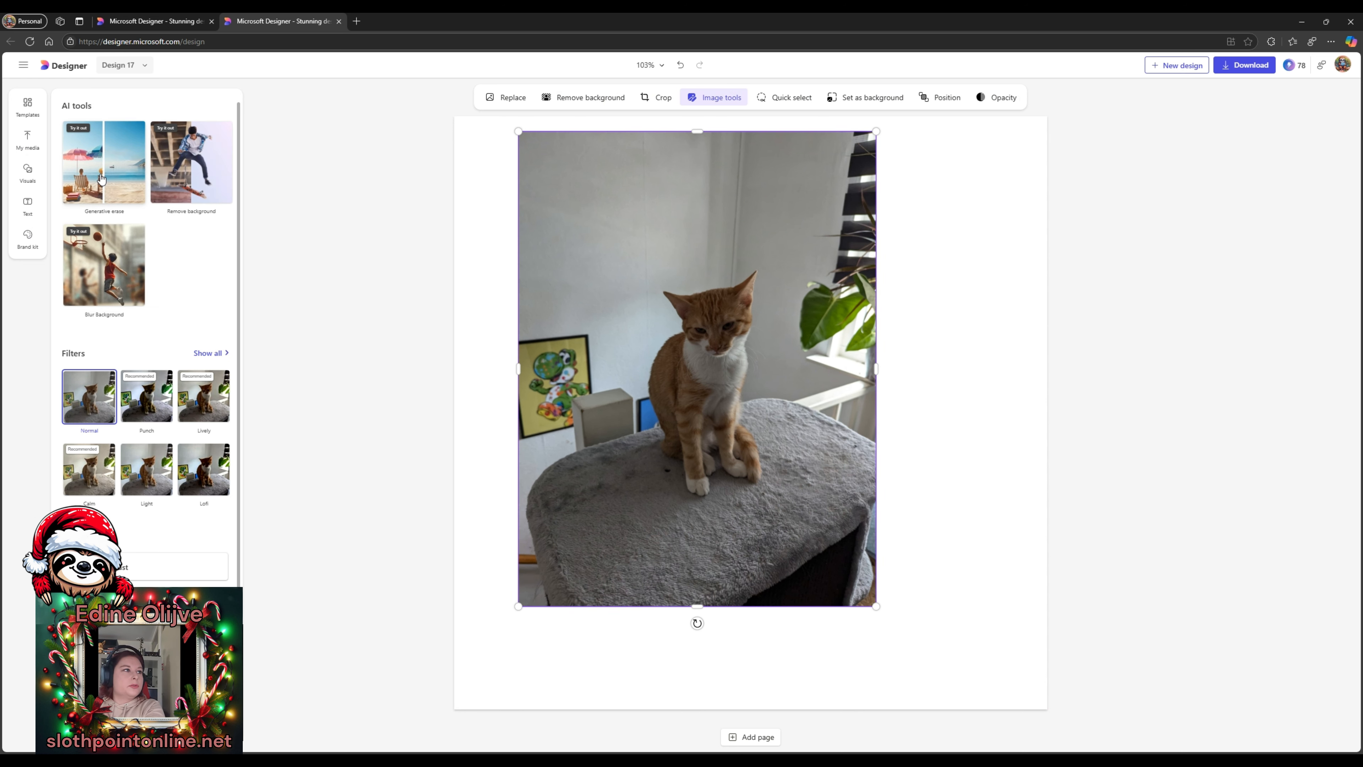
left_click(101, 179)
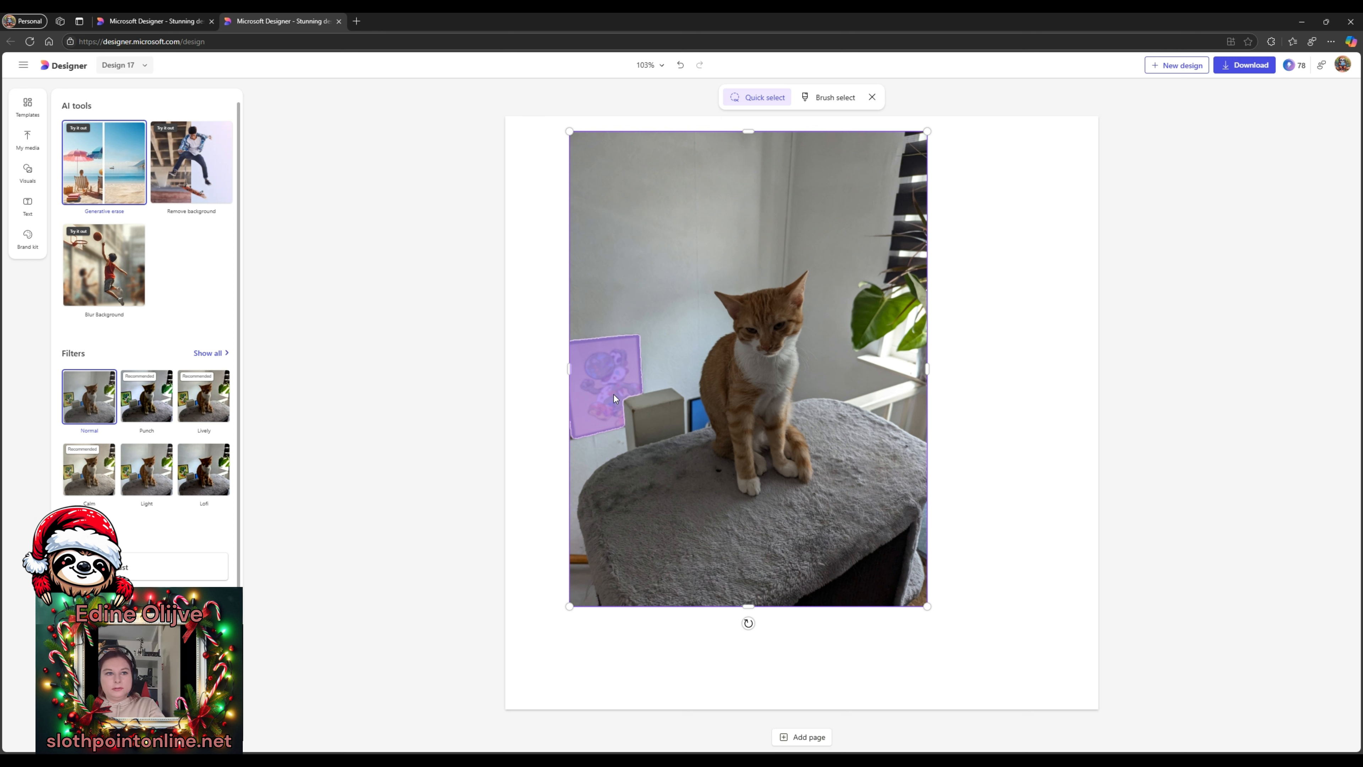
- Erase the framed wall poster behind the cat, then select the small box beside it
left_click(602, 379)
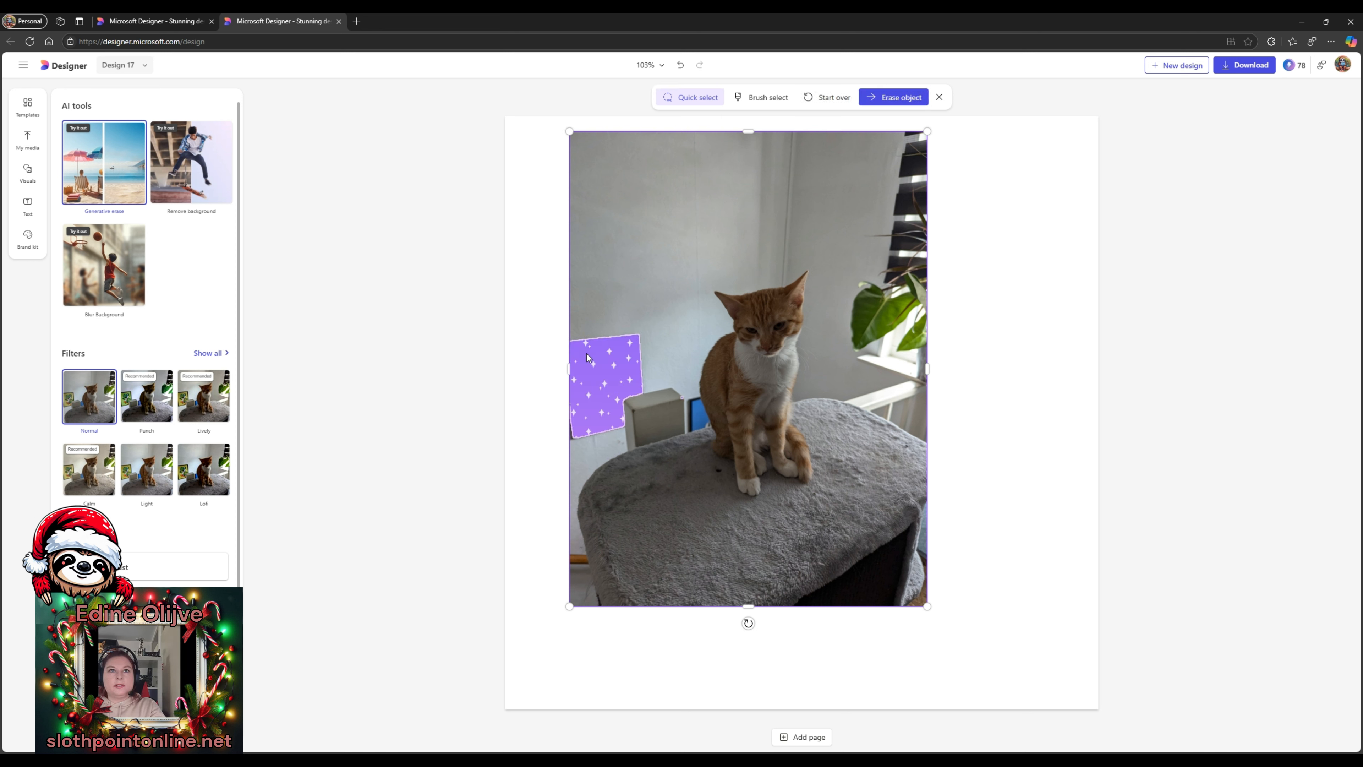
left_click(879, 98)
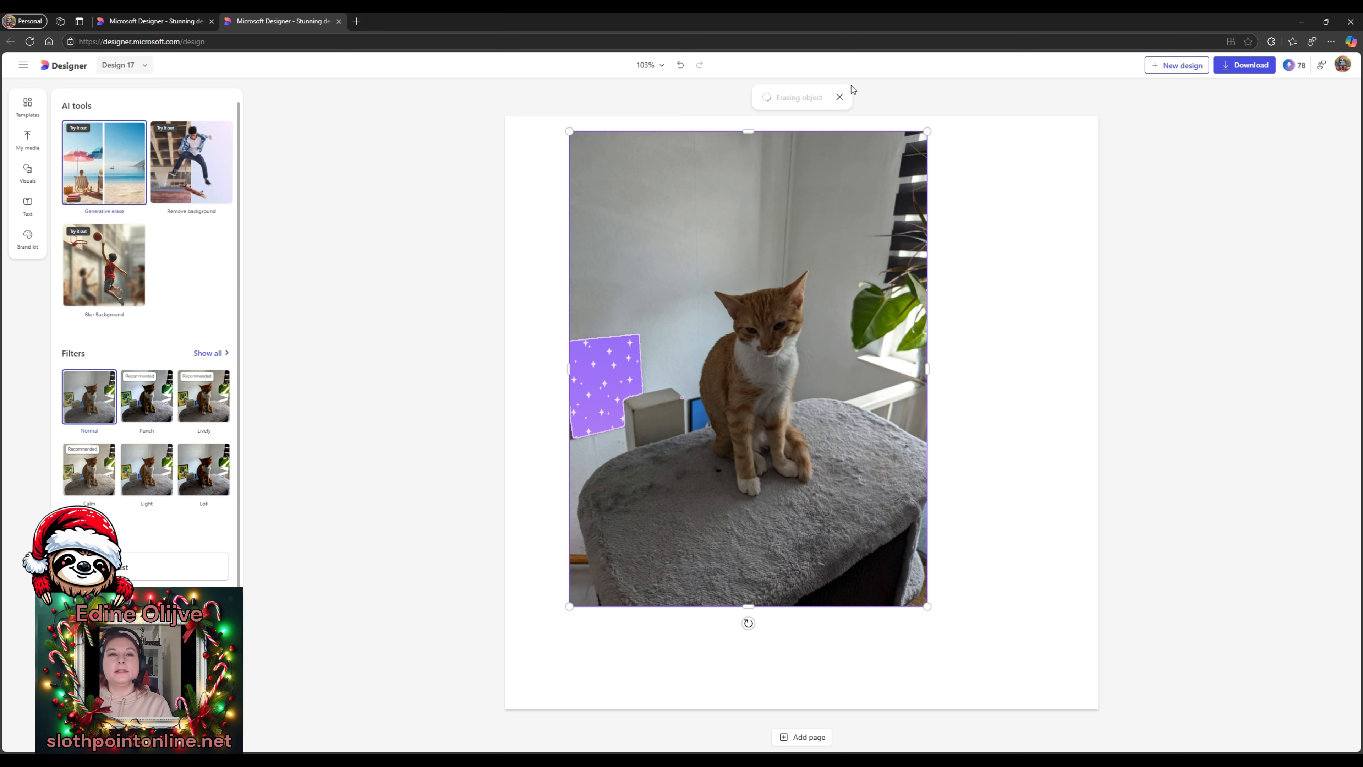
left_click(840, 97)
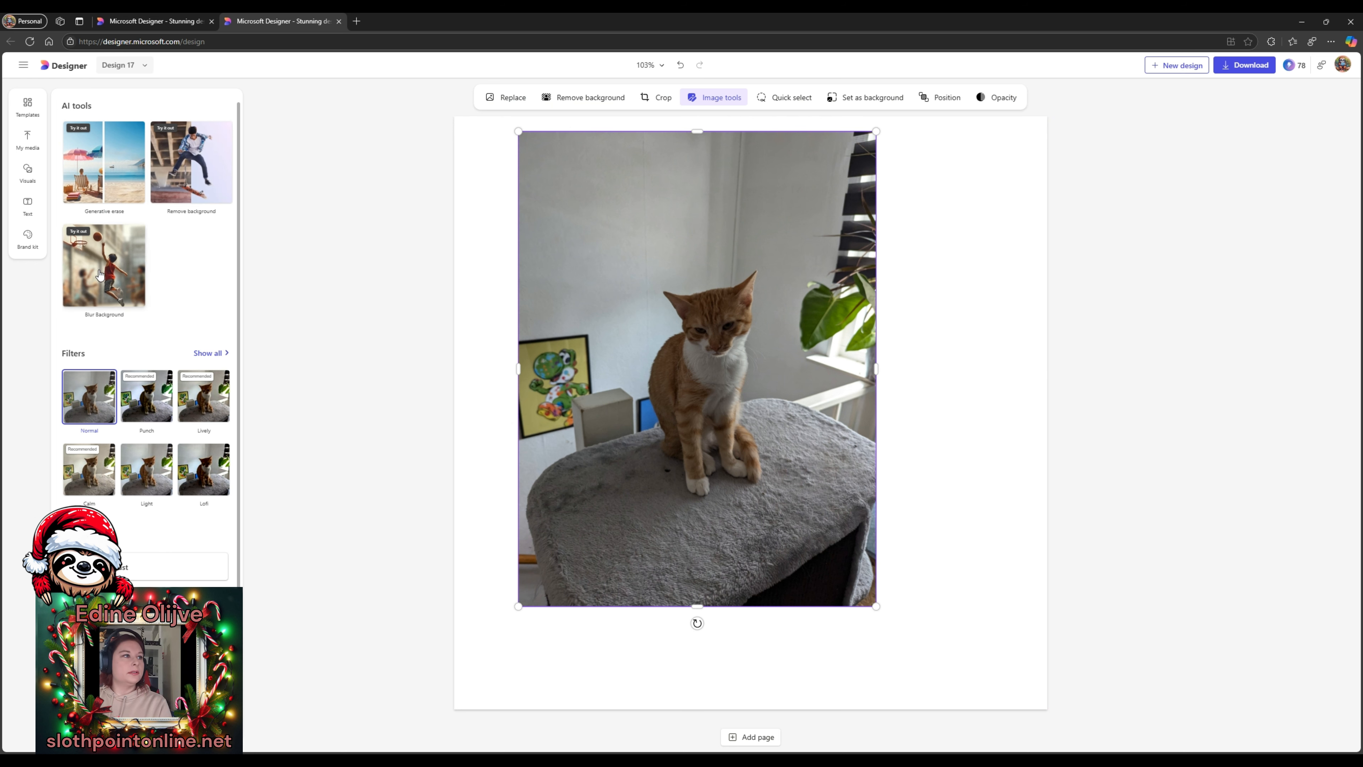
left_click(95, 182)
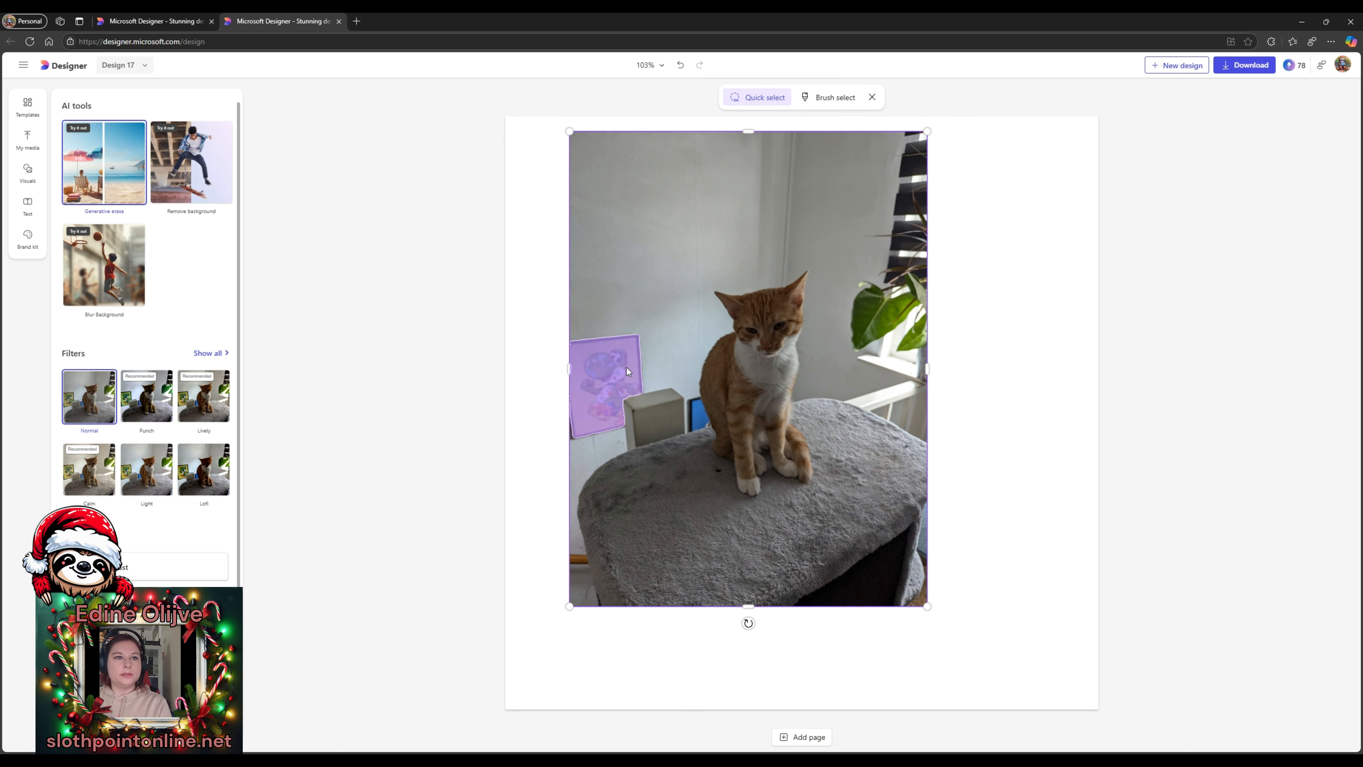
left_click(625, 367)
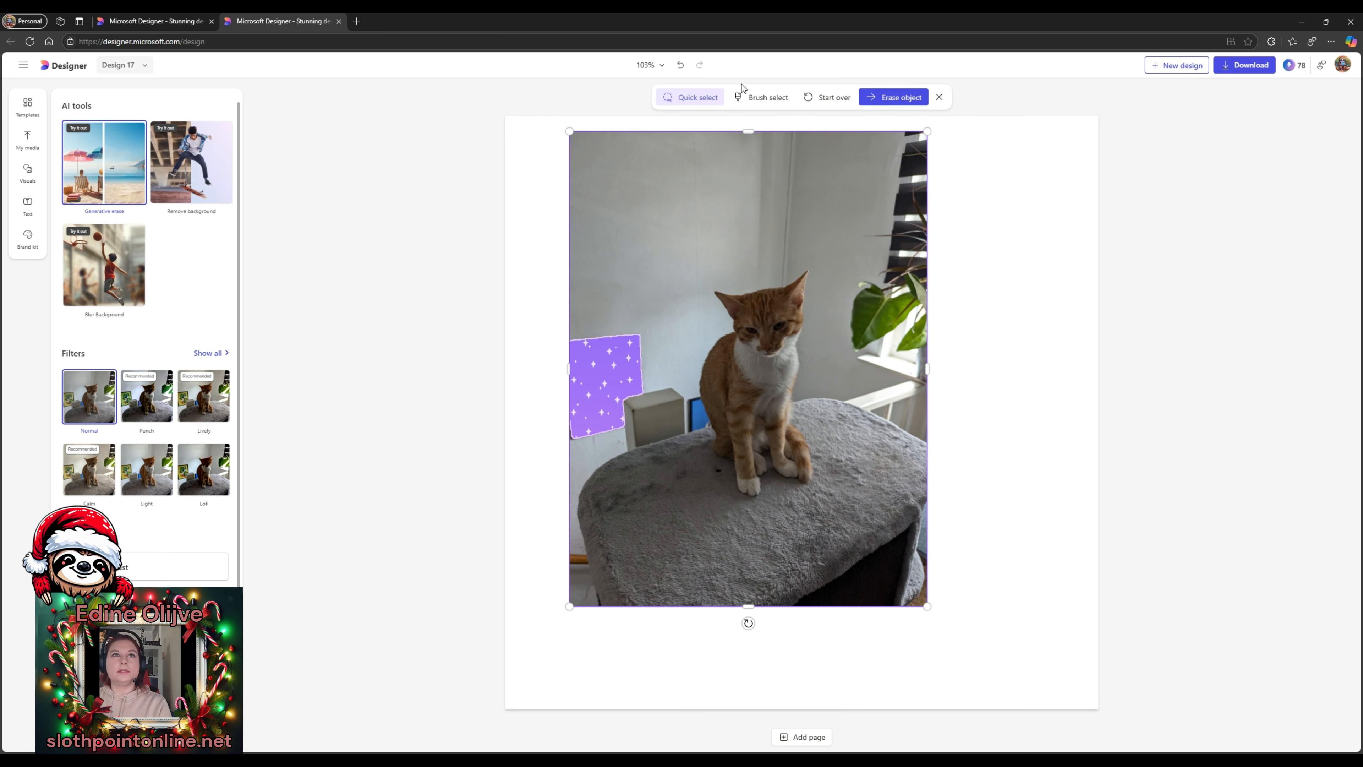
left_click(891, 99)
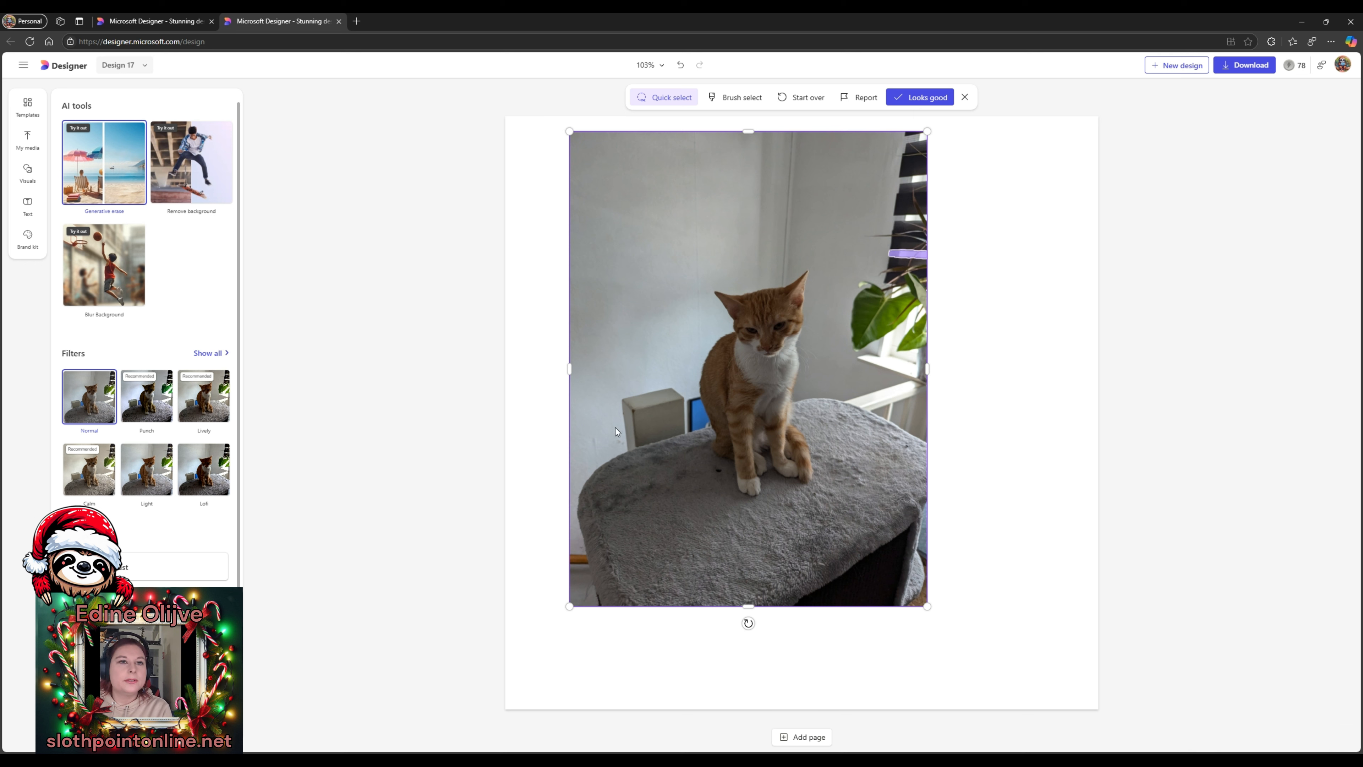
left_click(654, 422)
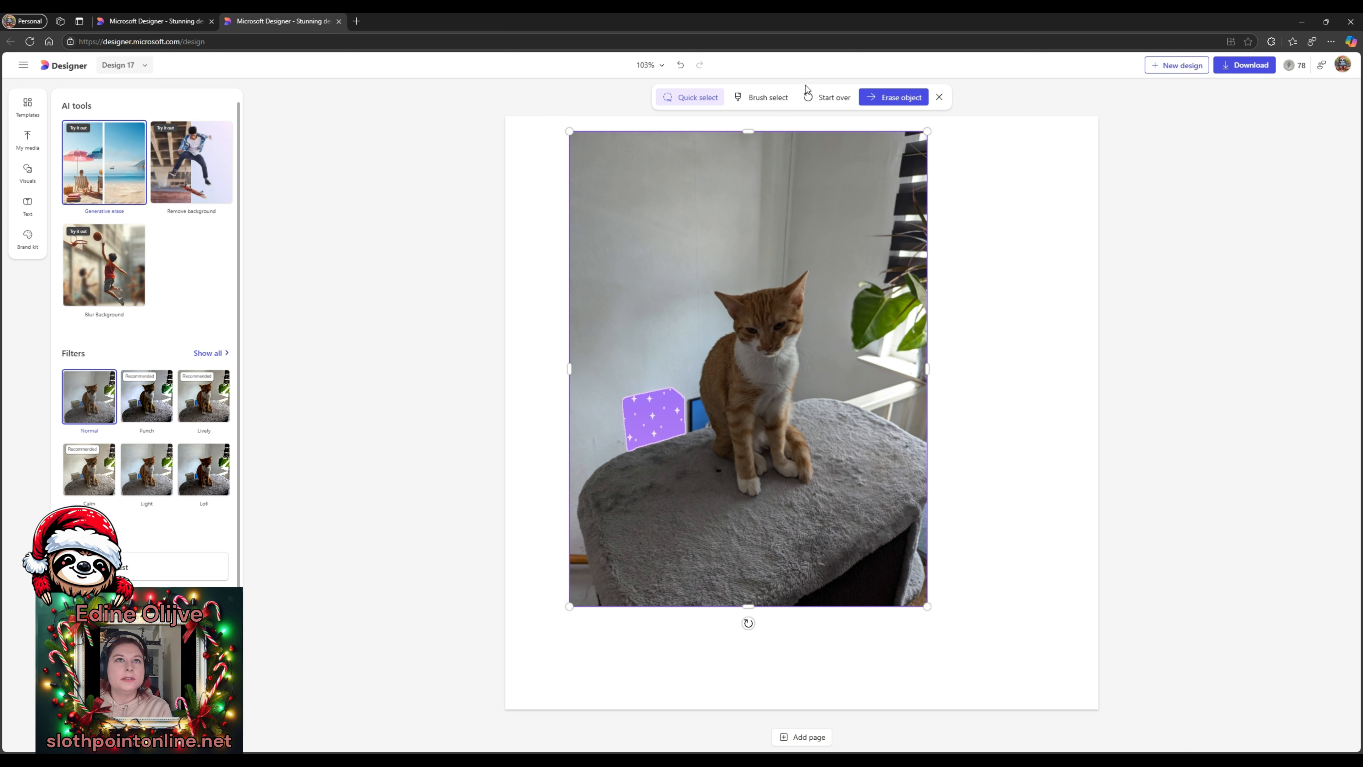
- Erase the box and the small blue object beside the cat
left_click(893, 98)
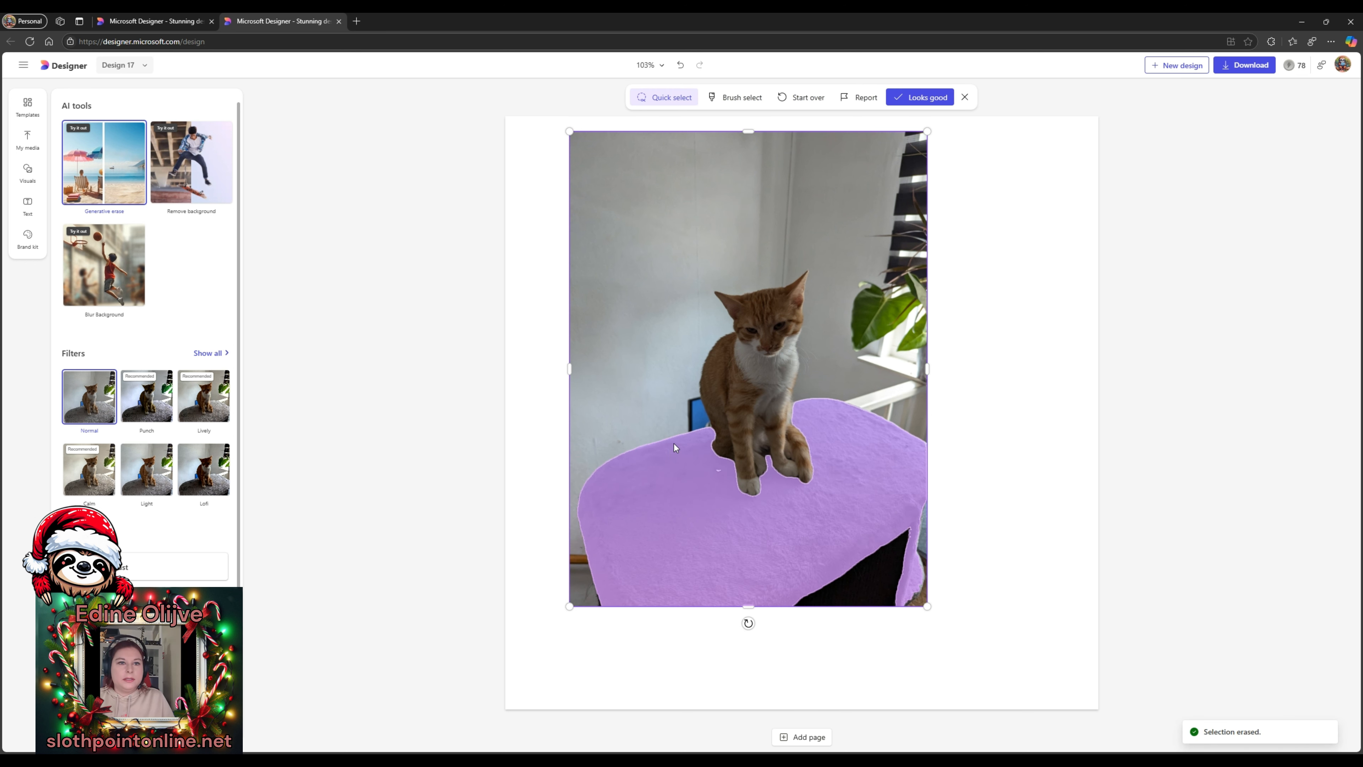
left_click(696, 426)
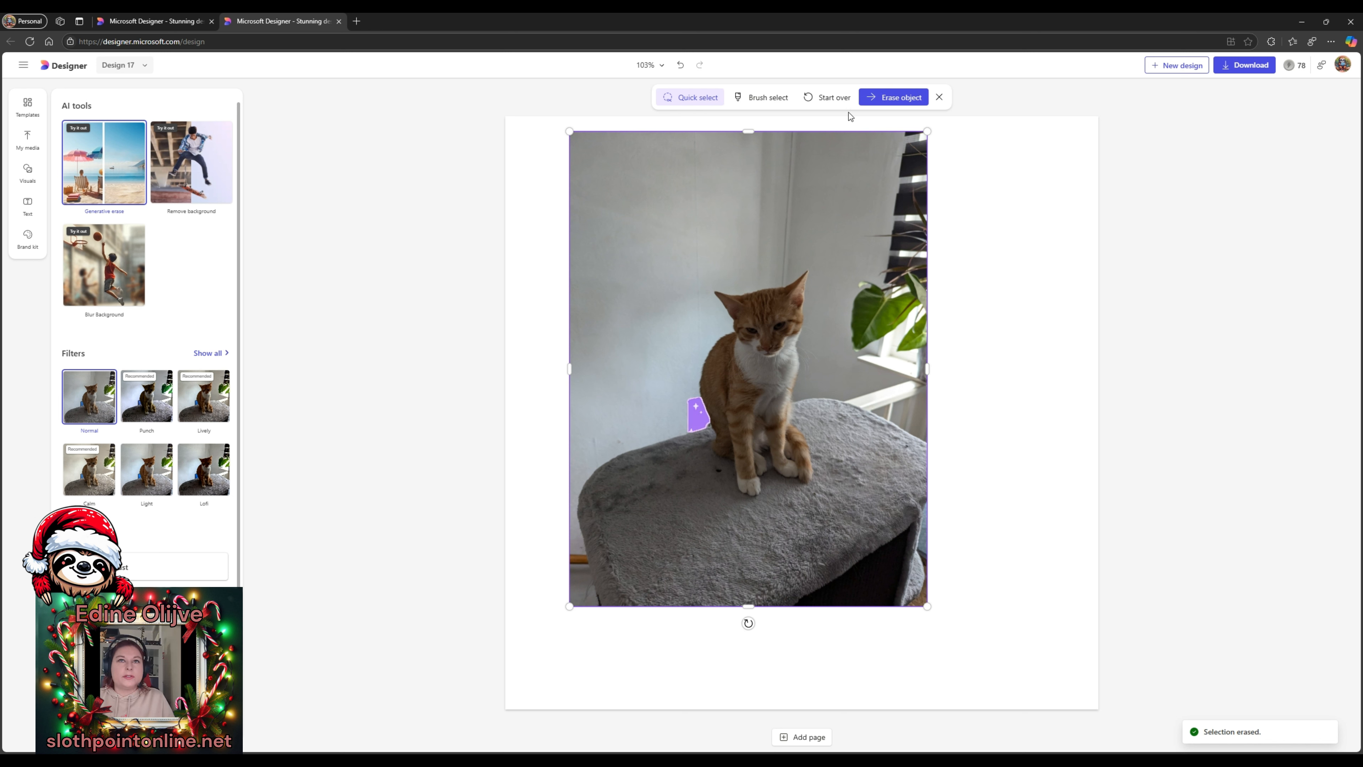
left_click(890, 102)
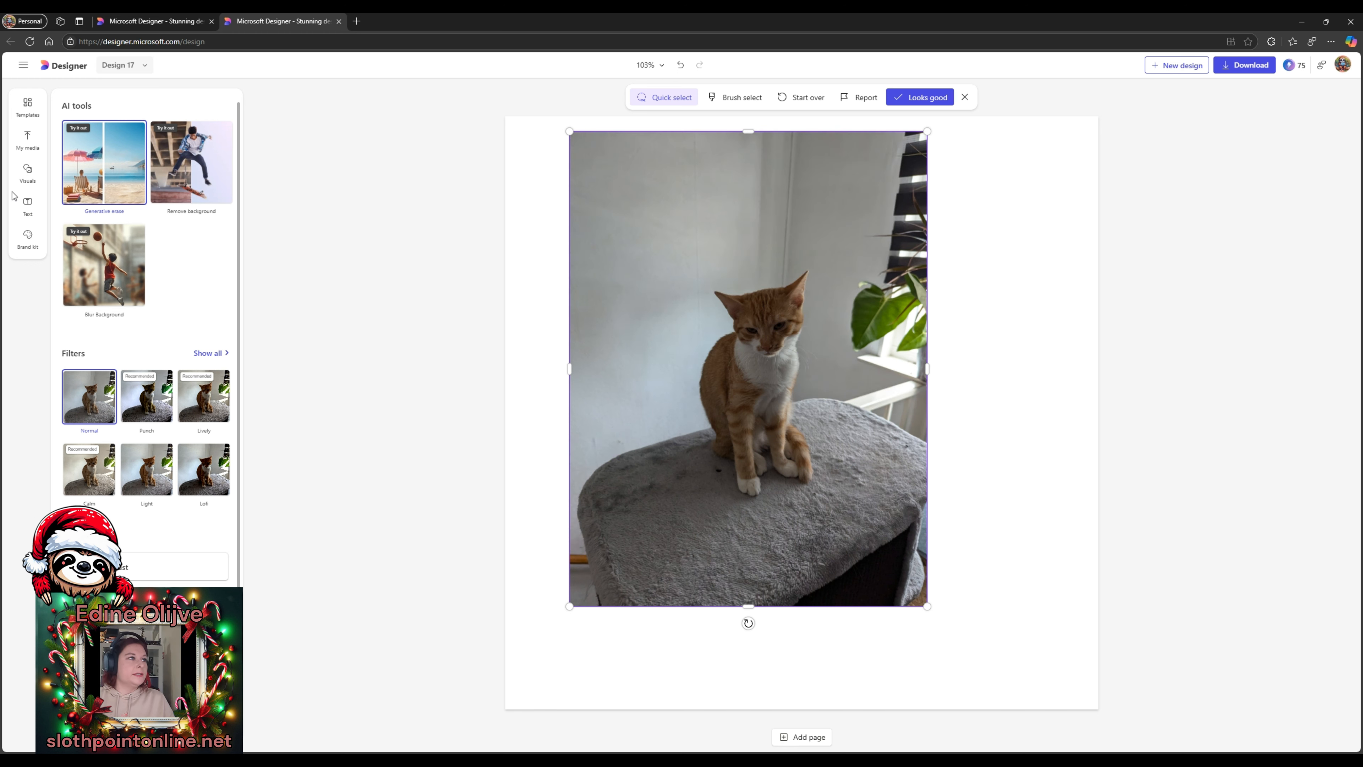
- Save the erase edits and show the visuals library of shapes and photos
left_click(20, 179)
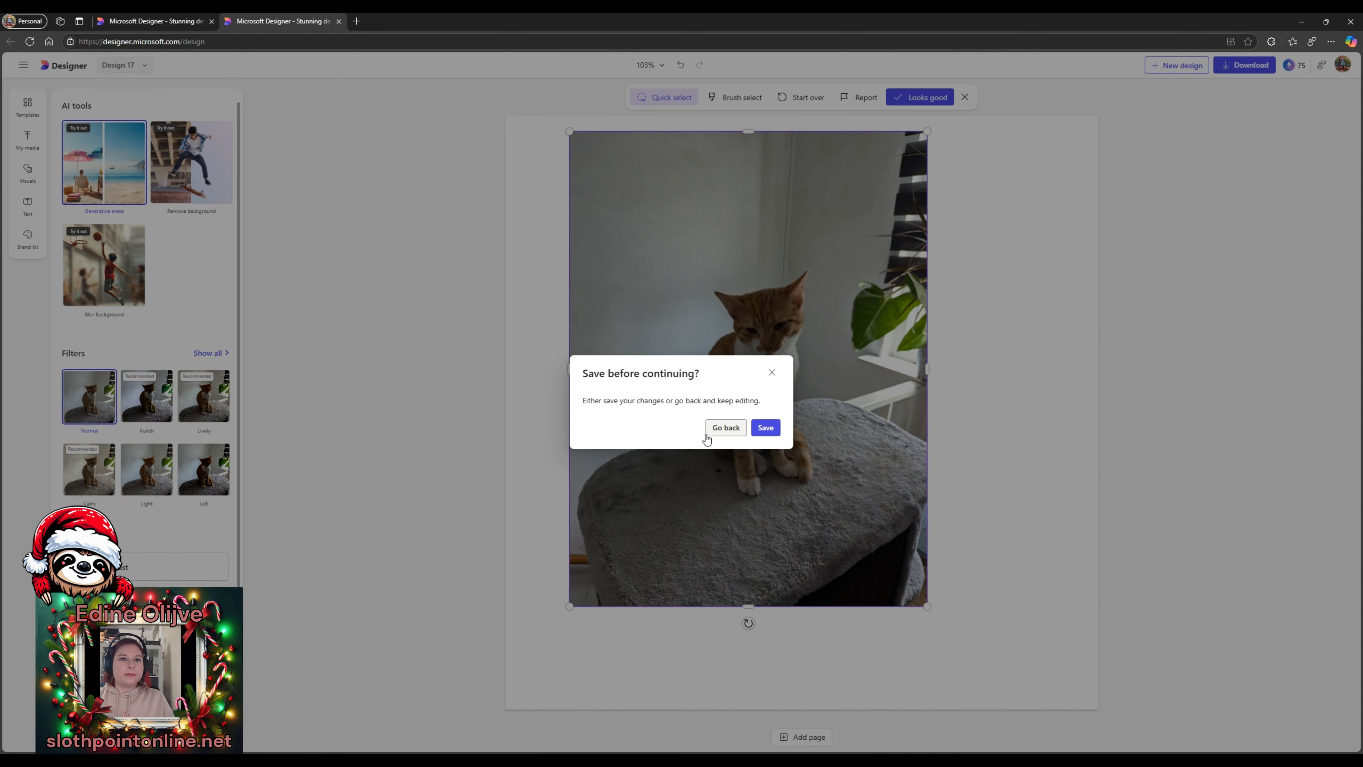
left_click(765, 427)
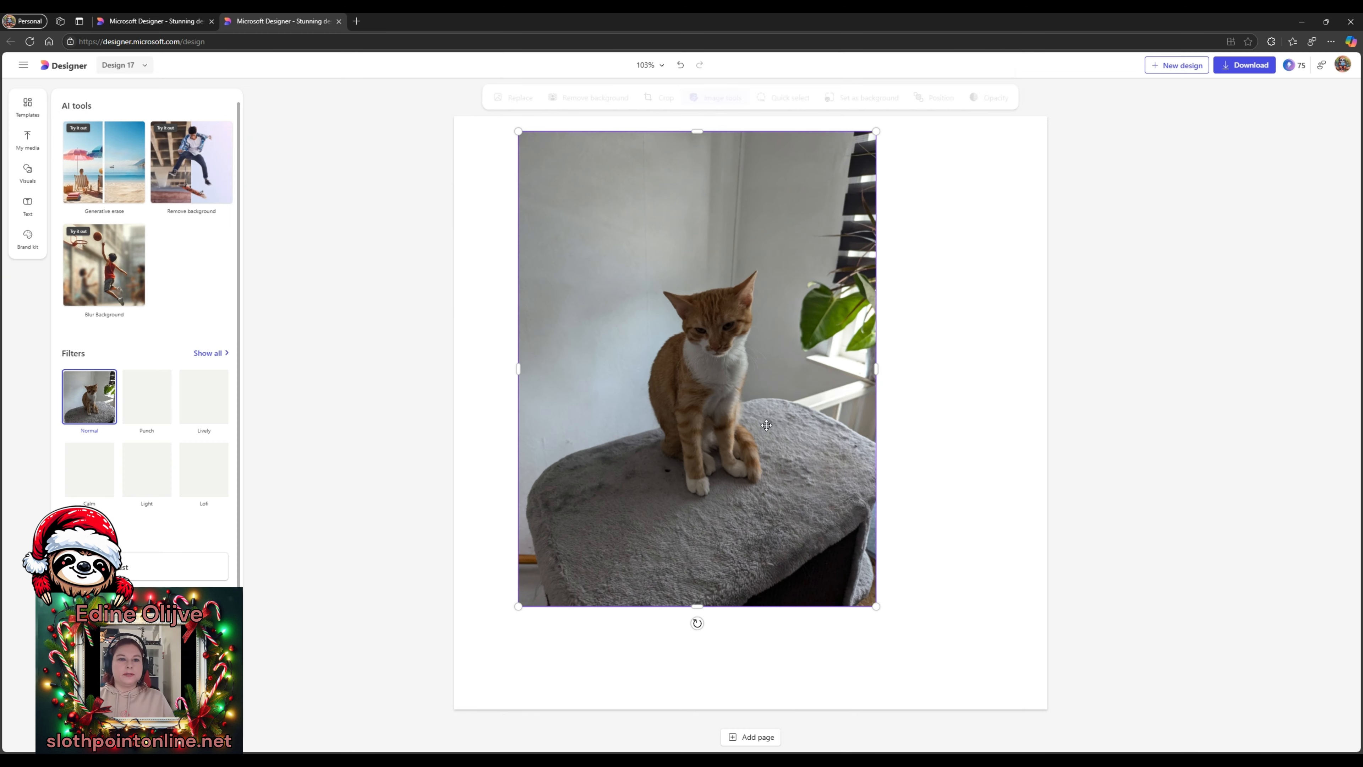
left_click(28, 174)
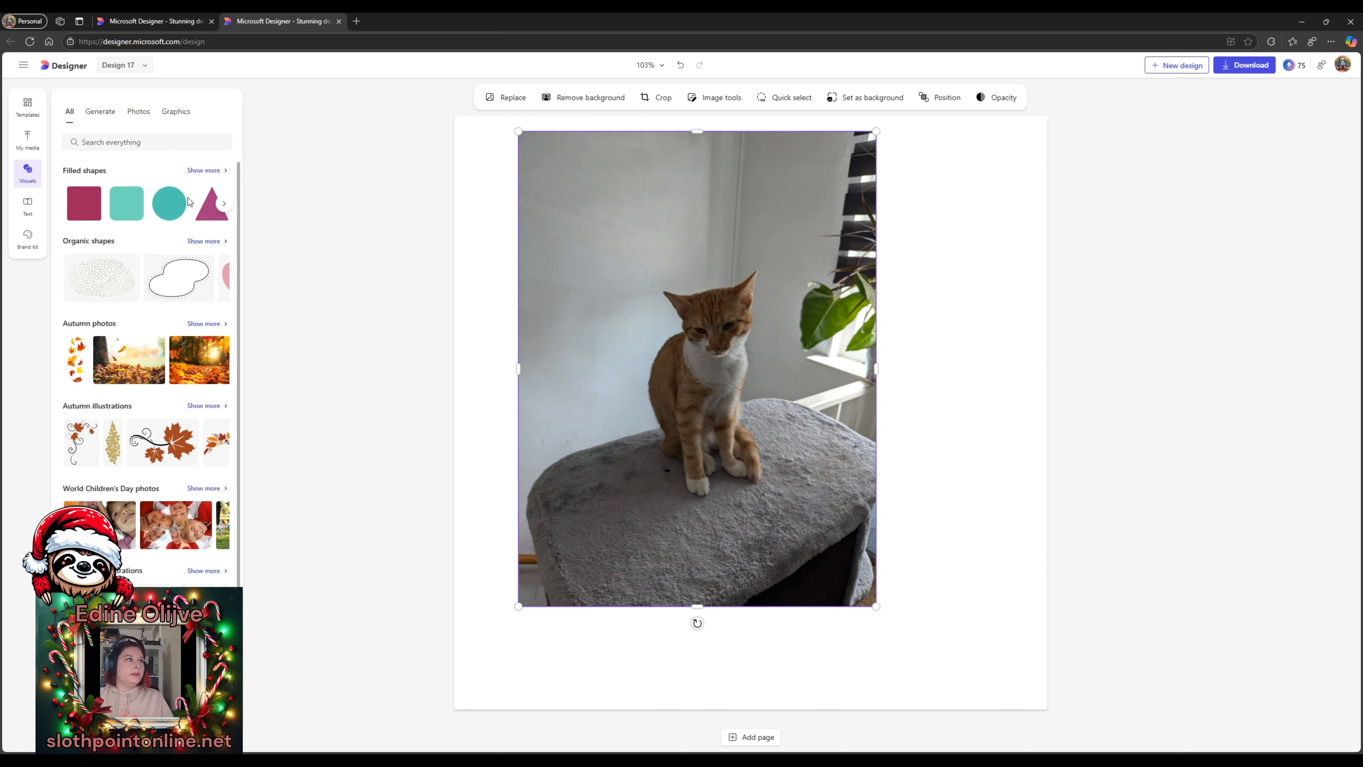
- Search all visuals for 'santa hat' to list hat images
scroll(174, 345, "down", 3)
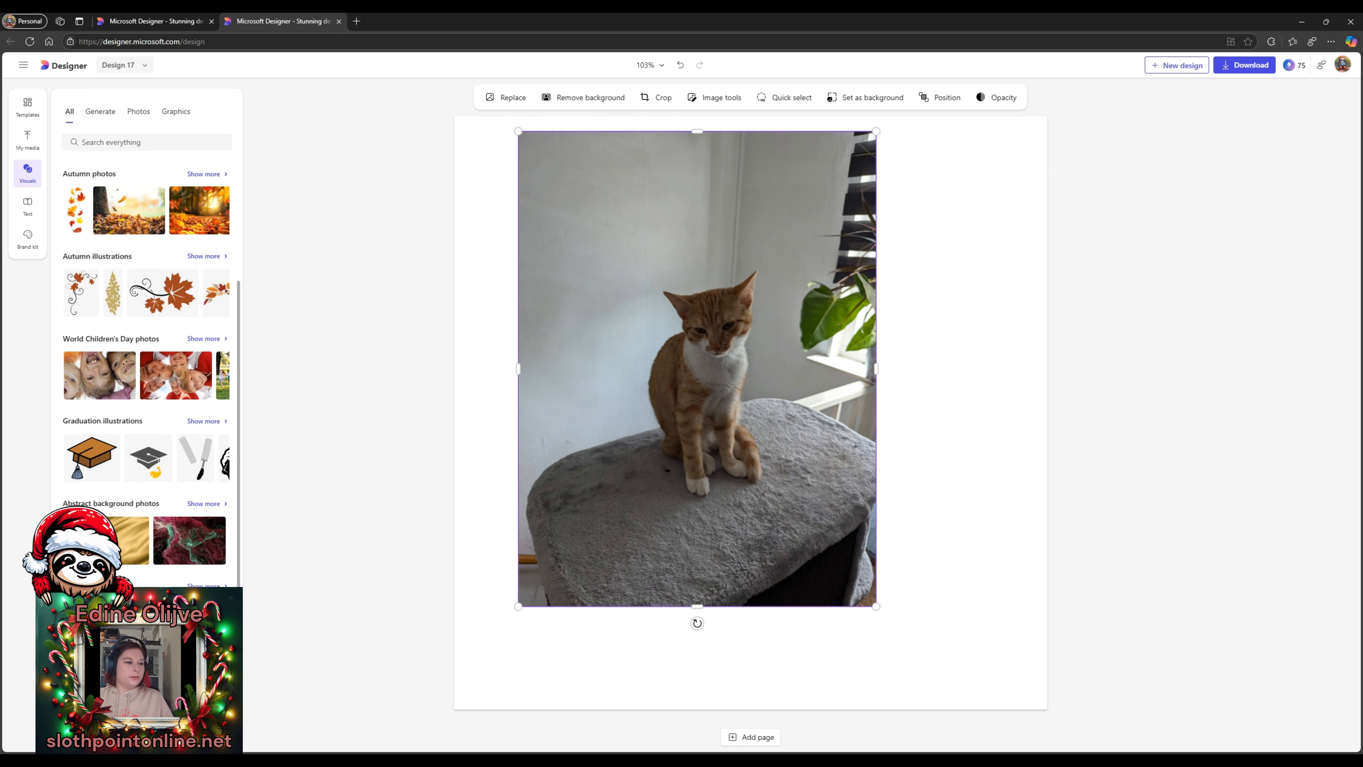
scroll(145, 372, "up", 3)
scroll(146, 373, "down", 3)
scroll(181, 157, "up", 3)
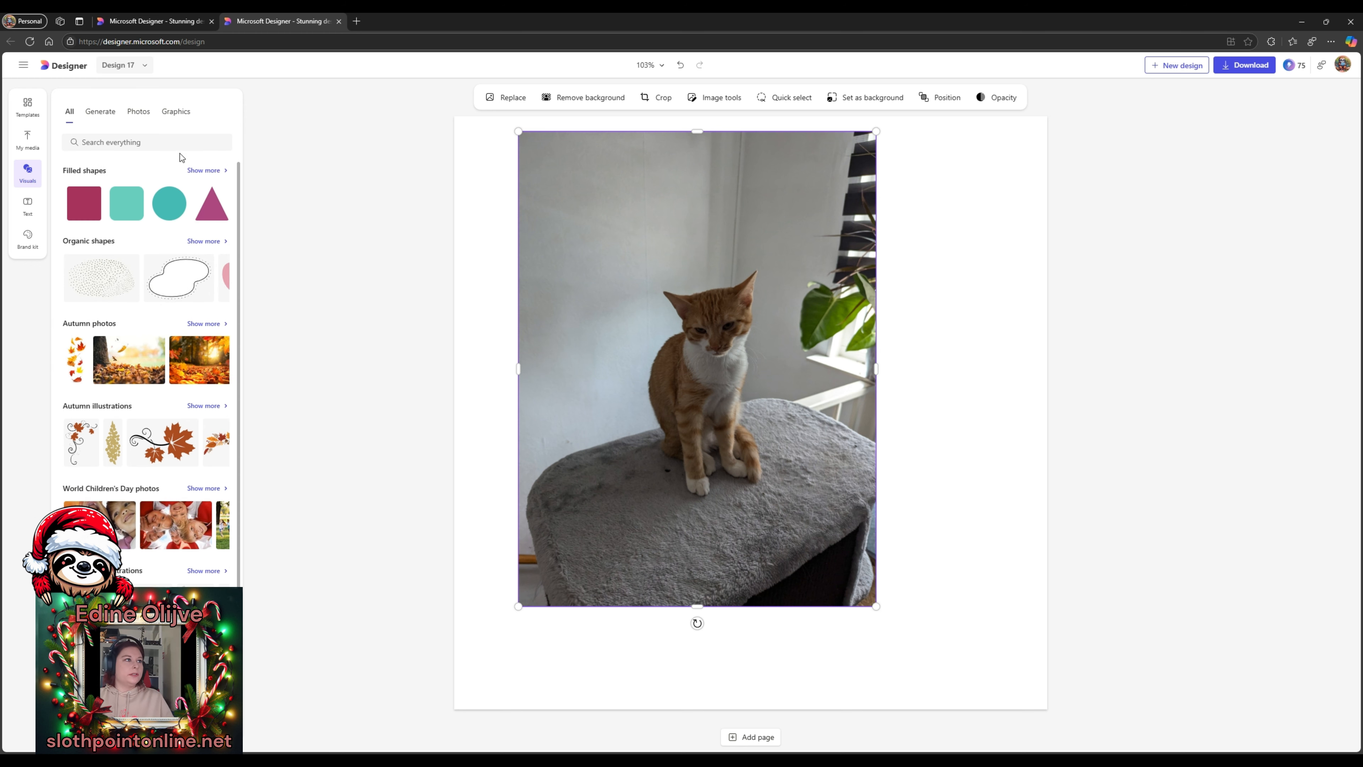
left_click(144, 144)
type("santa hat")
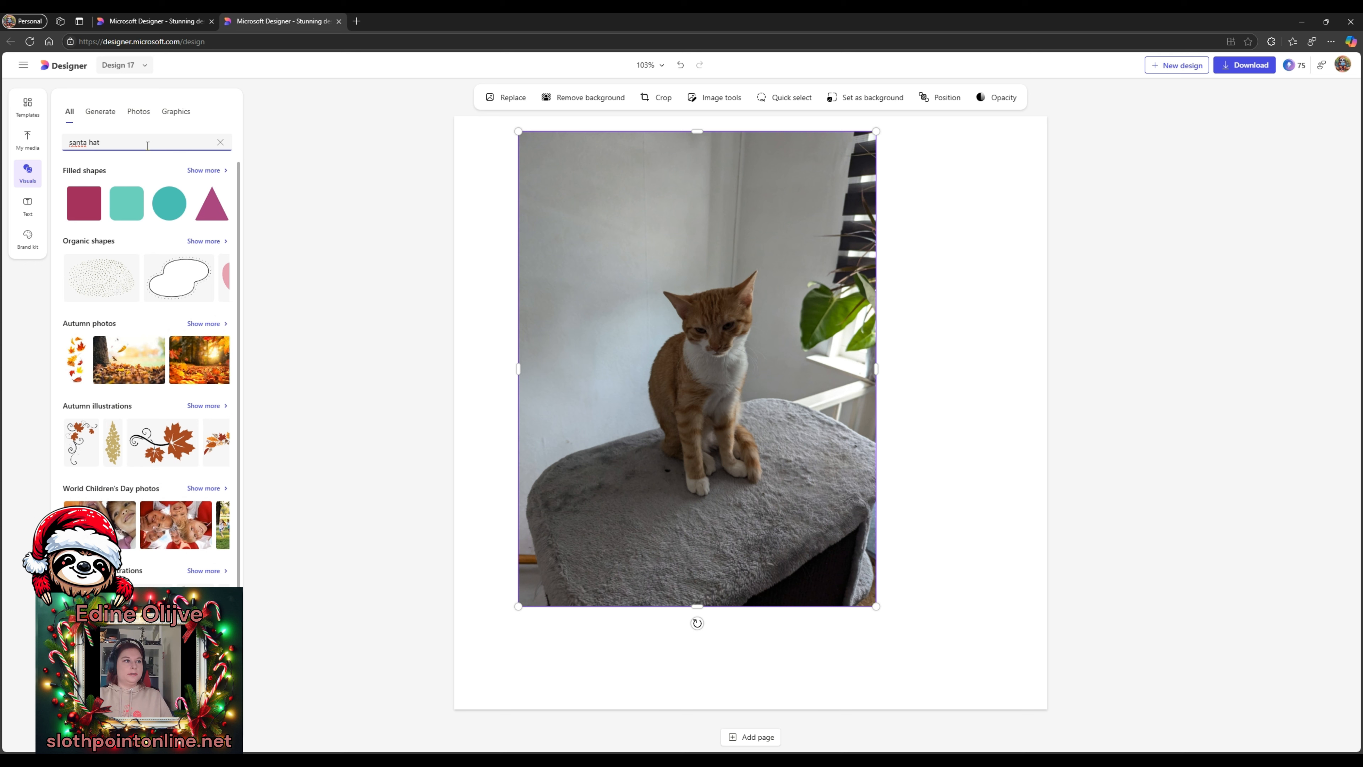
key("Return")
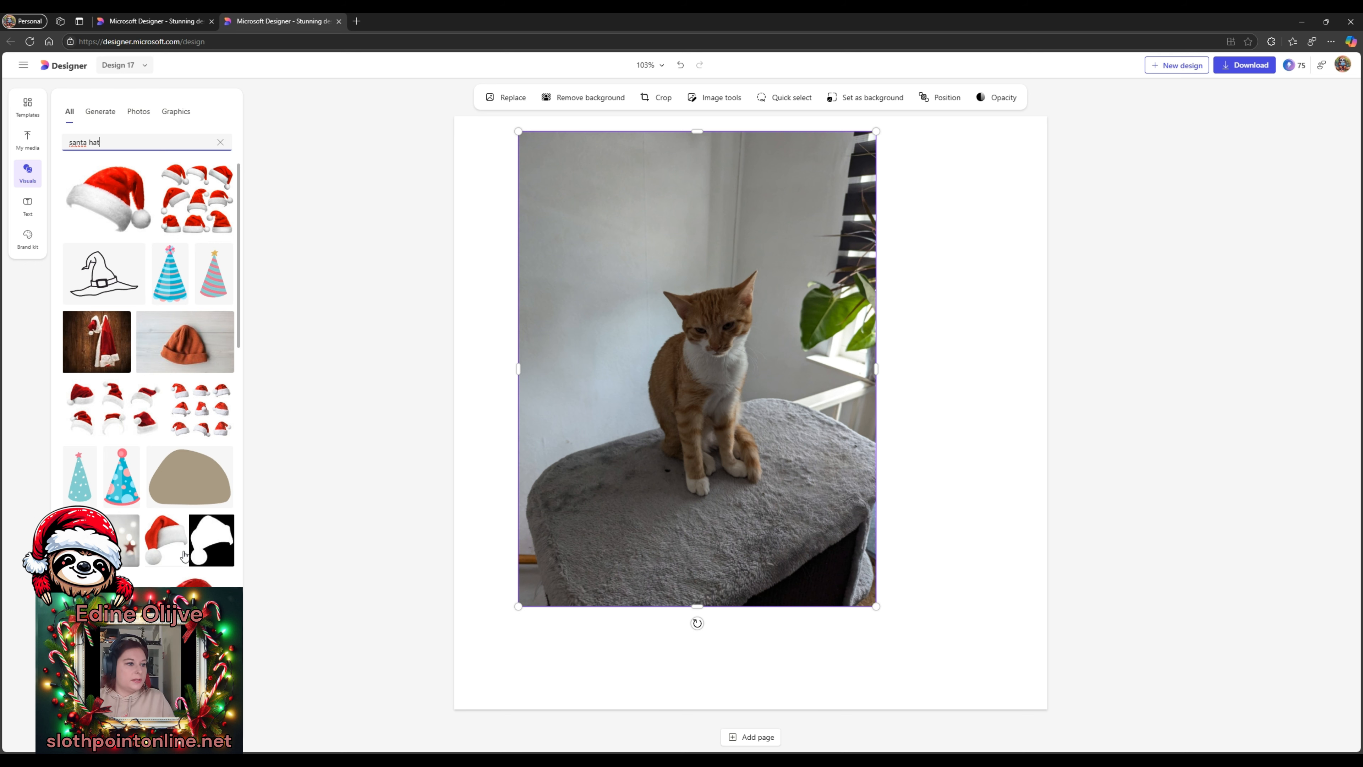
- Add the Santa hat picture, remove its background, shrink it and place it on the cat's head
left_click(164, 537)
left_click_drag(879, 375, 834, 338)
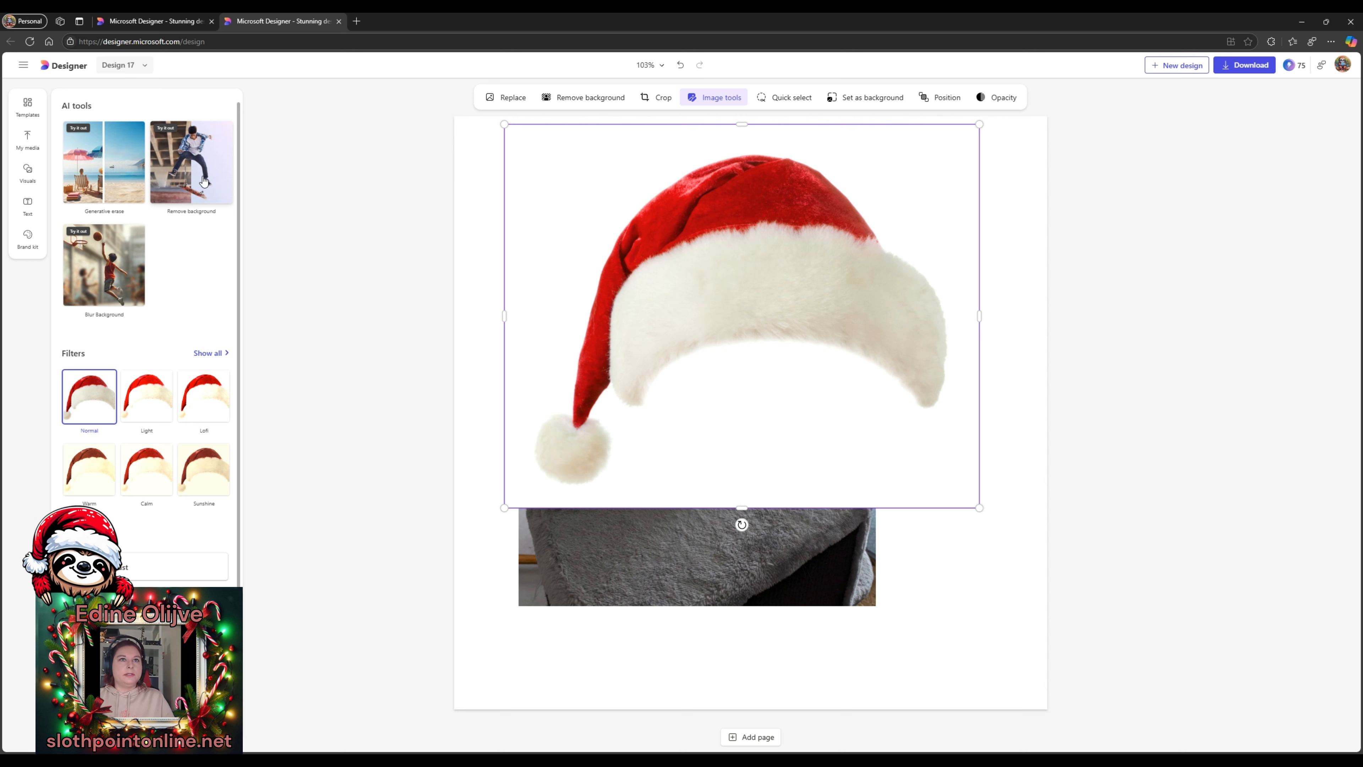
left_click(192, 183)
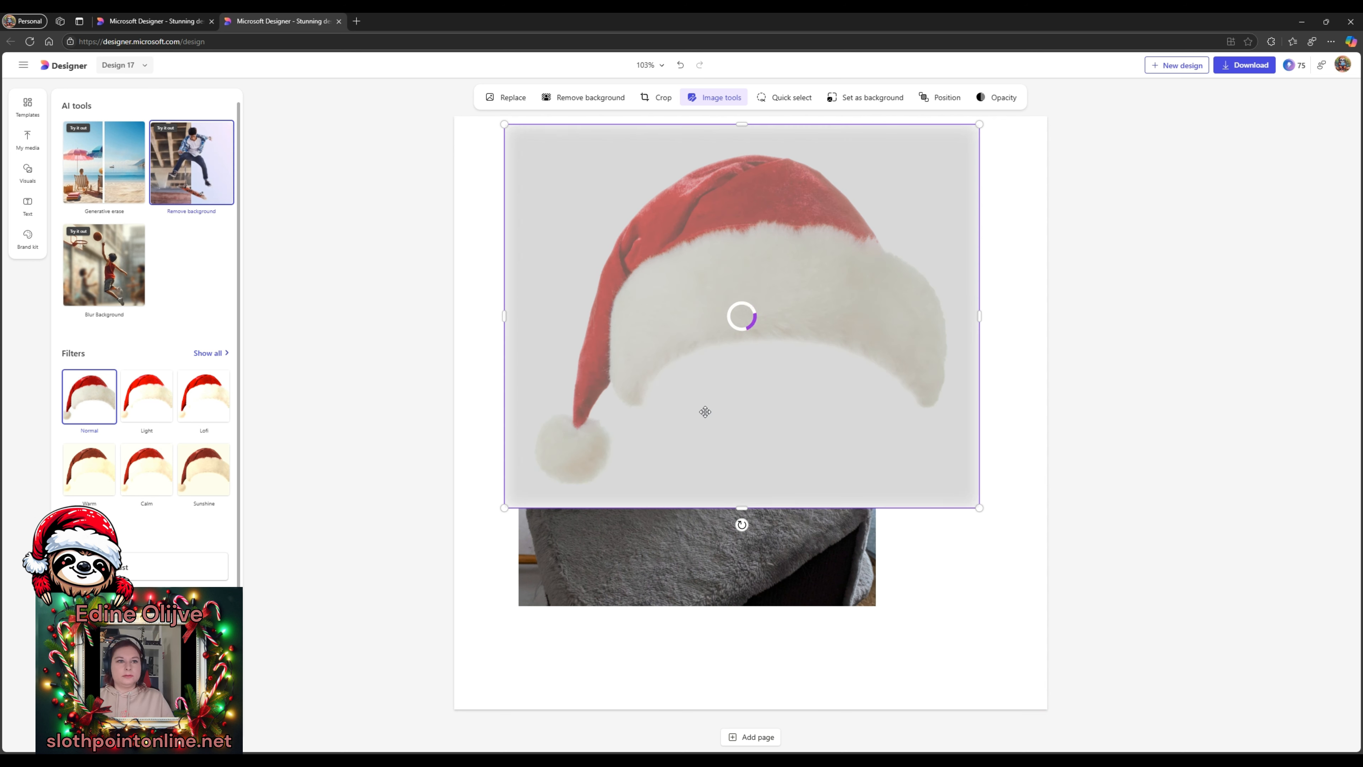
left_click_drag(979, 508, 713, 294)
left_click_drag(640, 200, 741, 276)
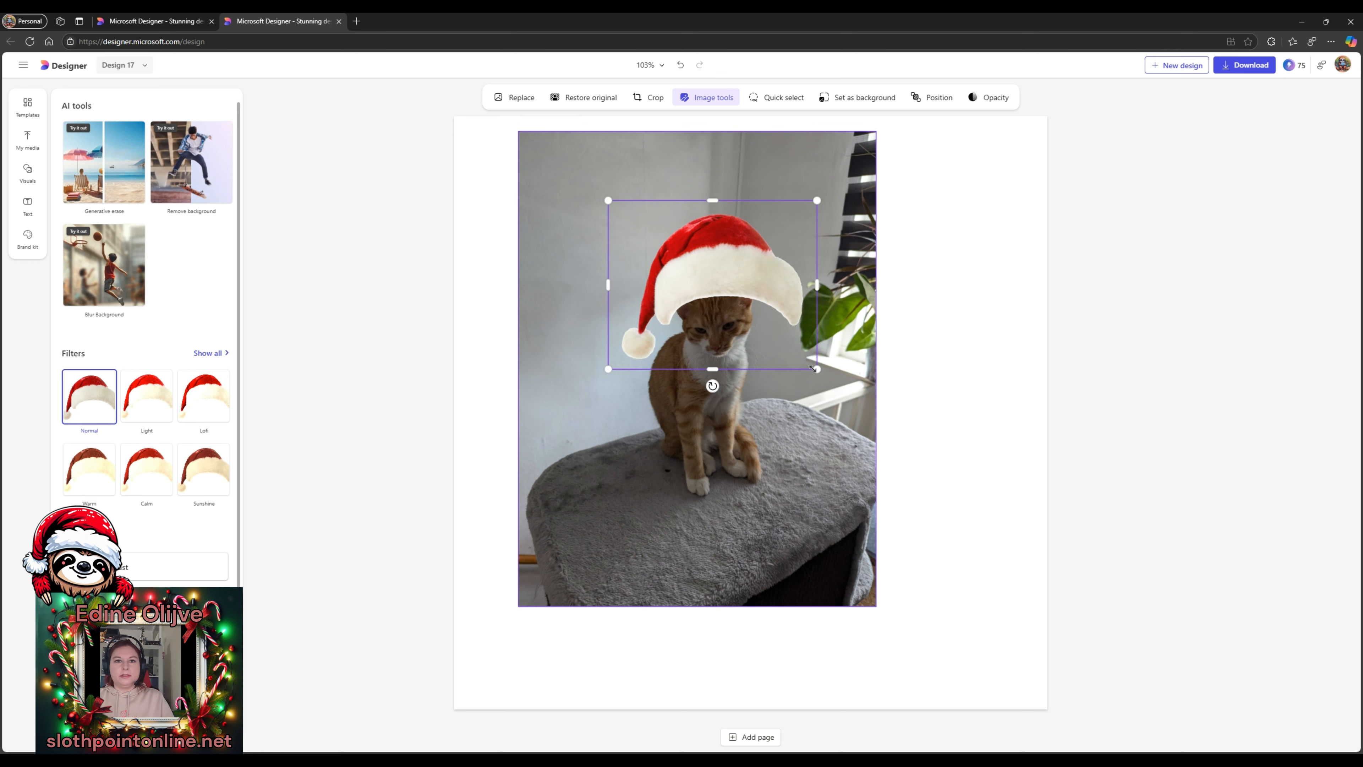
left_click_drag(815, 371, 713, 277)
left_click_drag(672, 230, 715, 279)
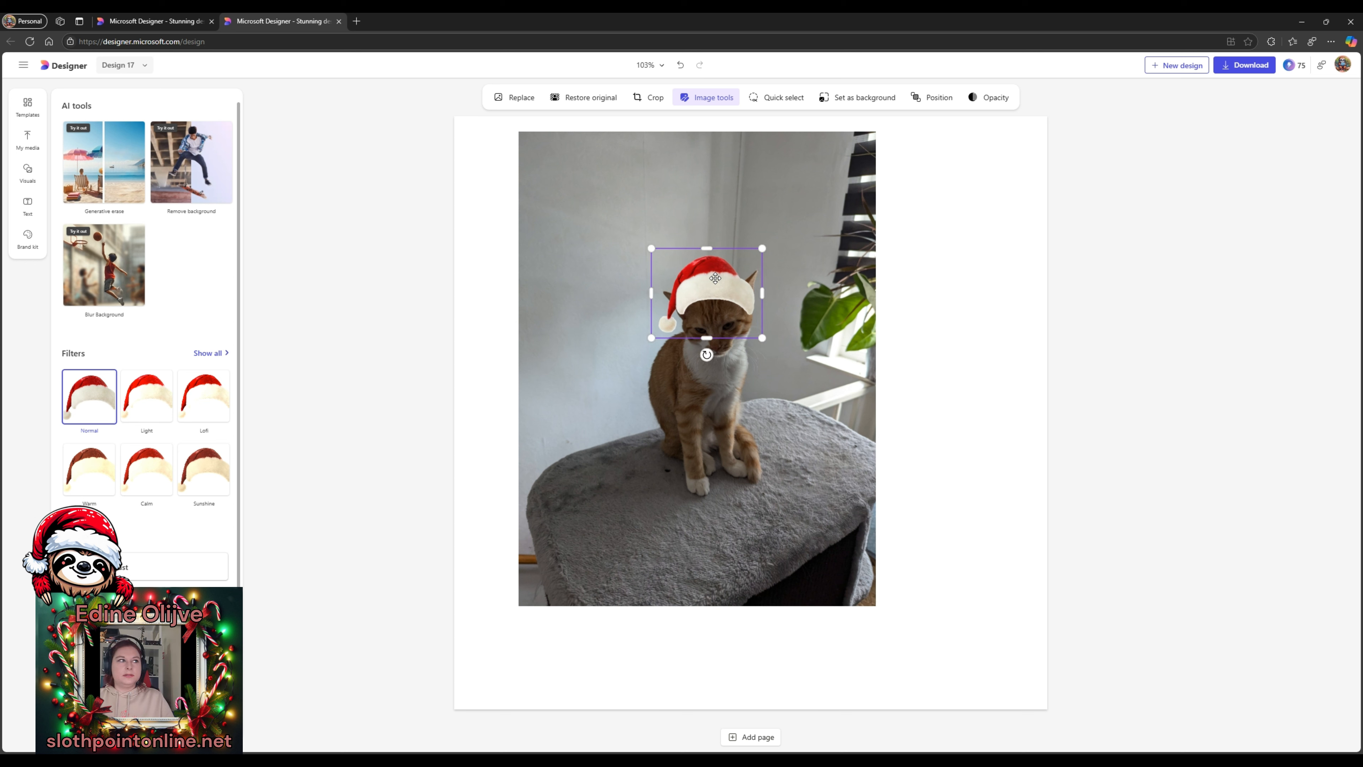
left_click(995, 386)
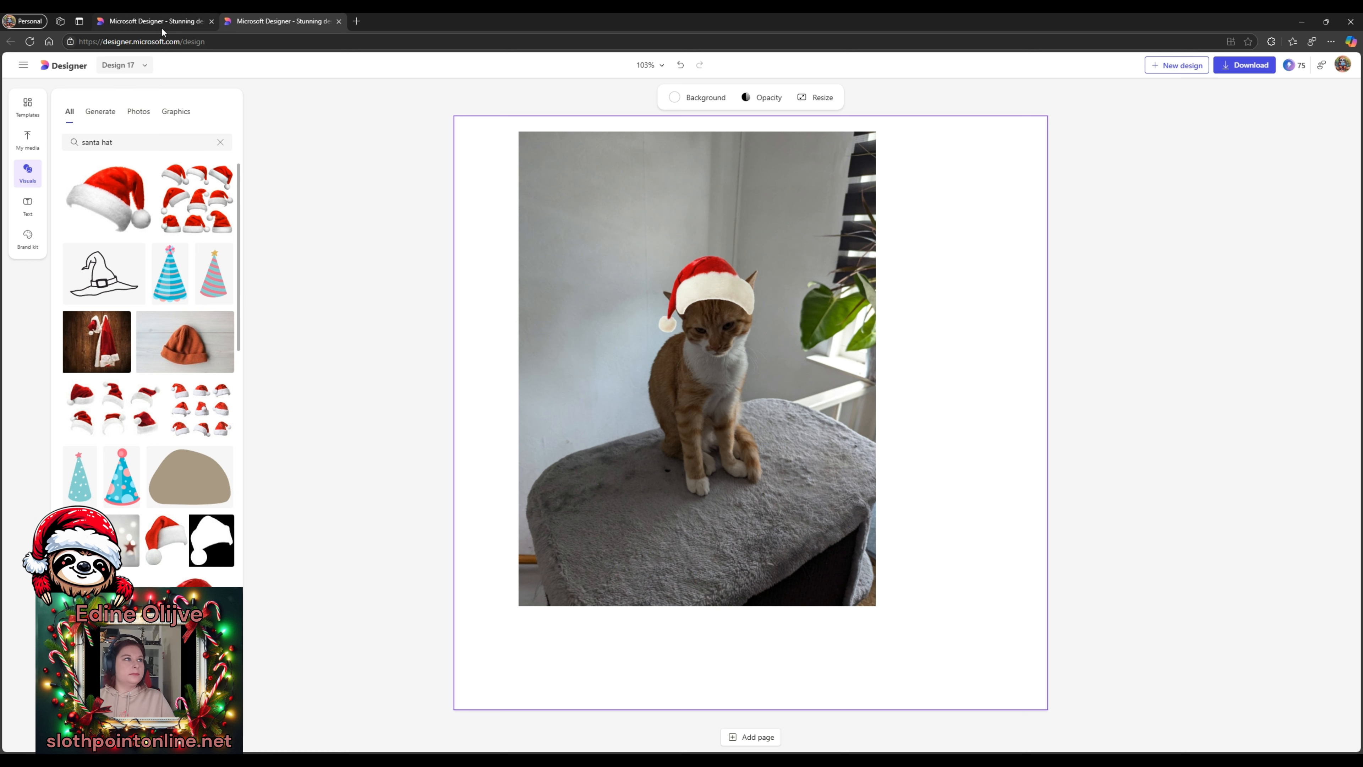
- Start a restyle with the uploaded cat photo as the source image
left_click(339, 22)
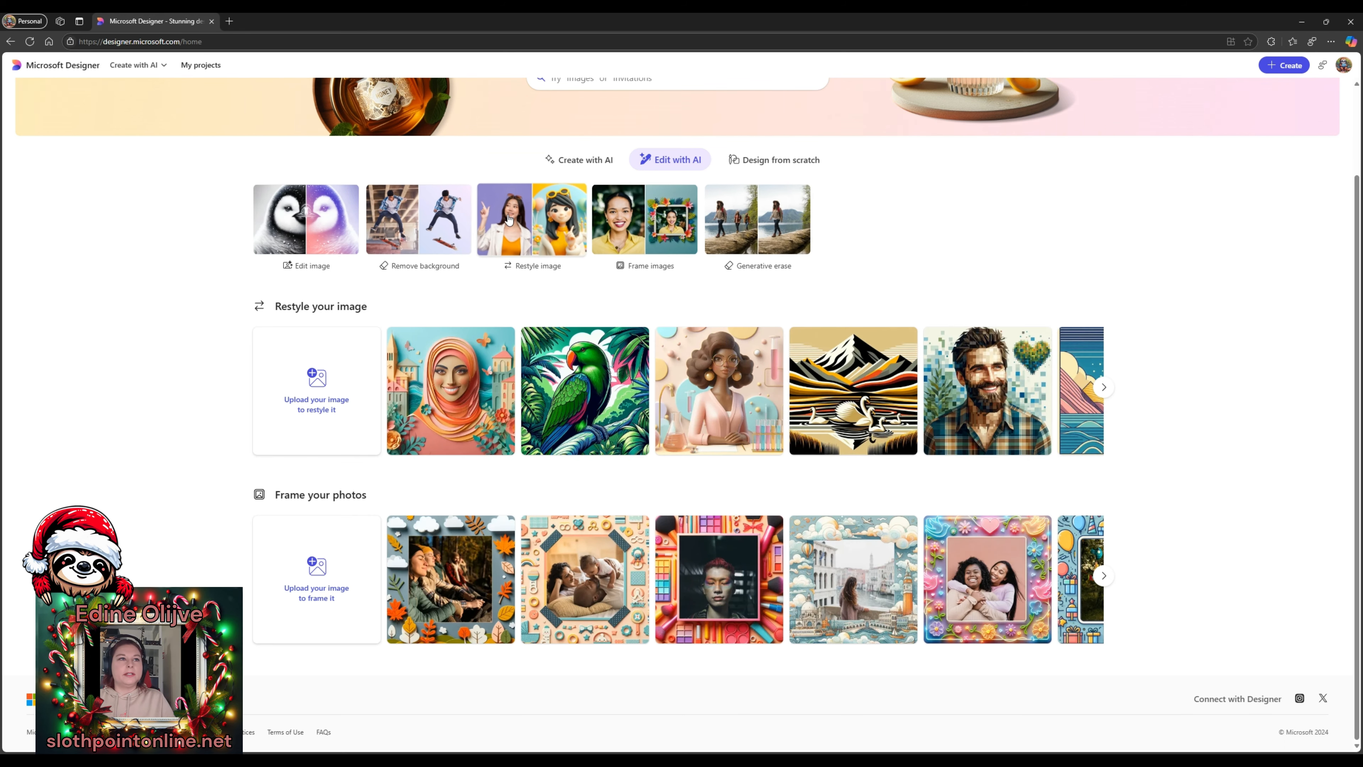
left_click(534, 237)
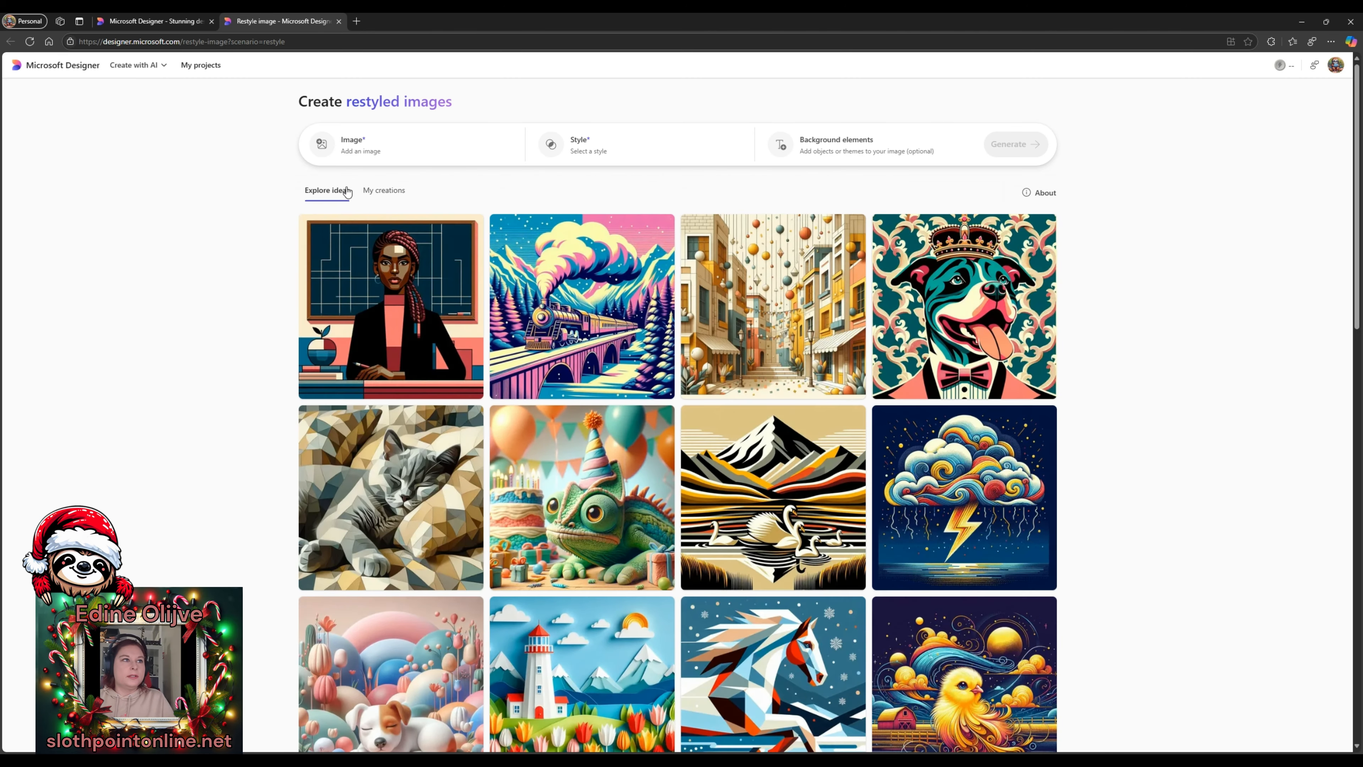
left_click(390, 152)
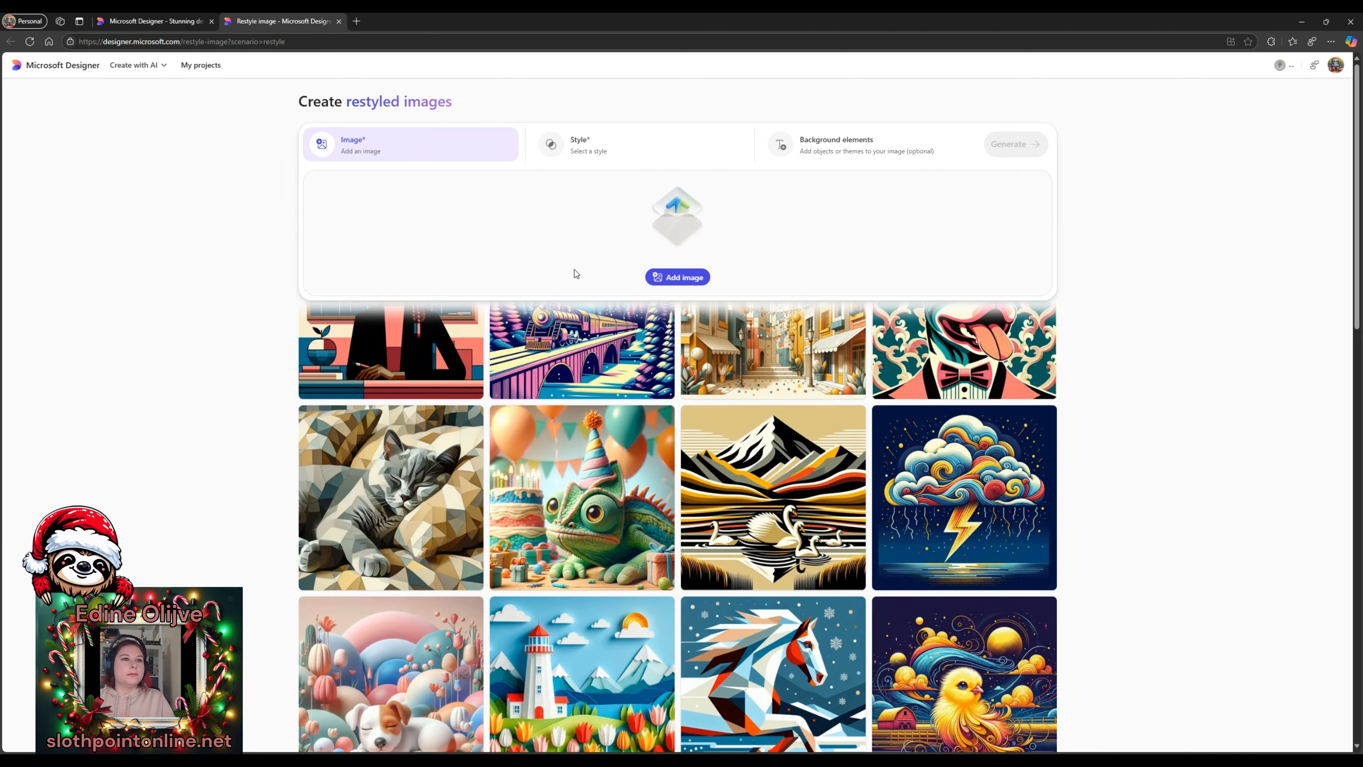
left_click(678, 280)
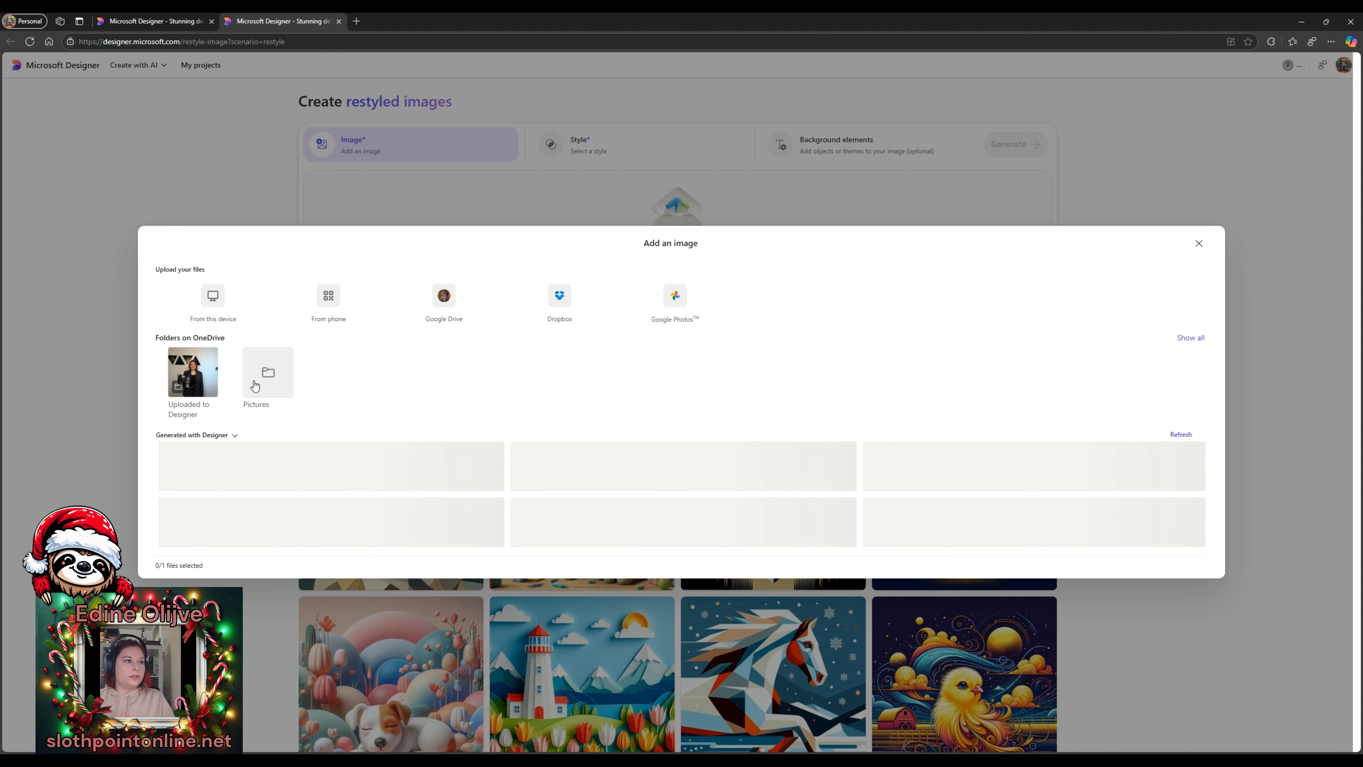
left_click(196, 379)
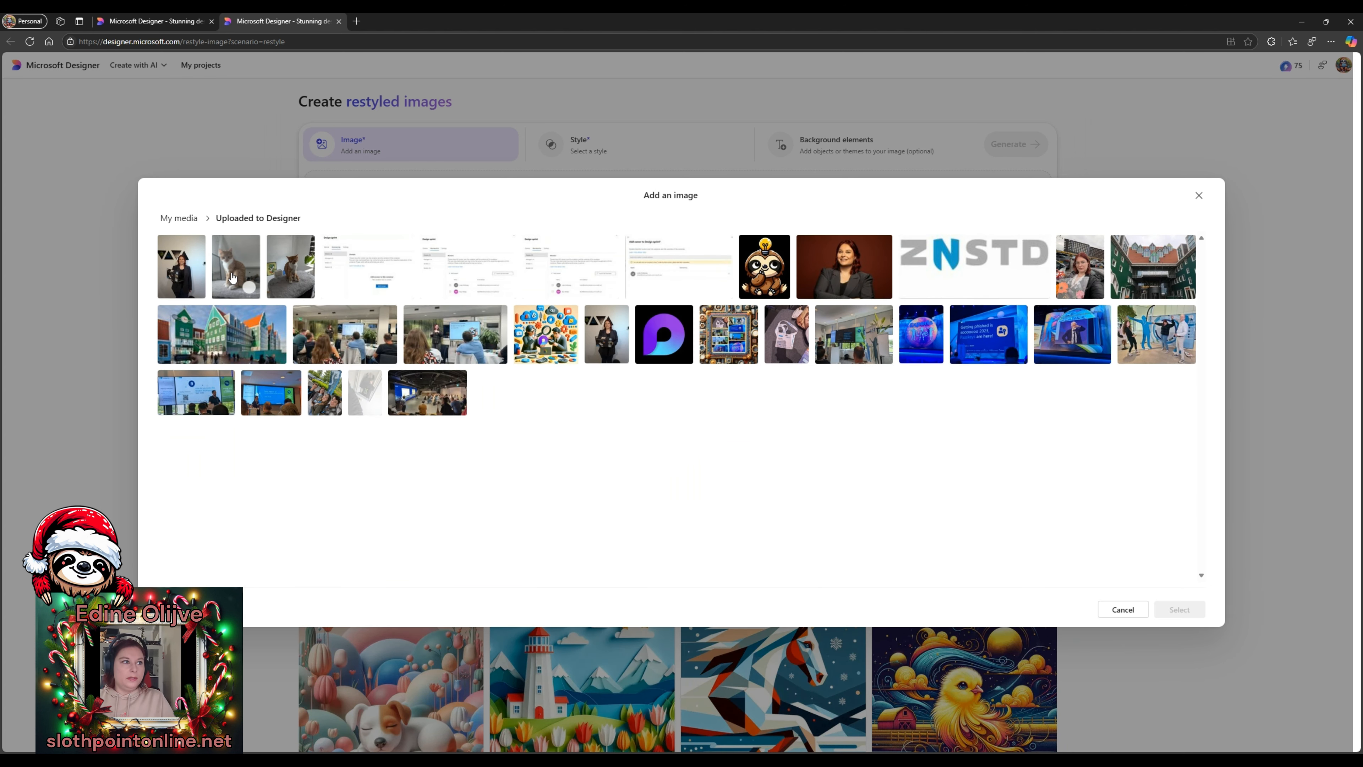
left_click(236, 268)
left_click(1175, 620)
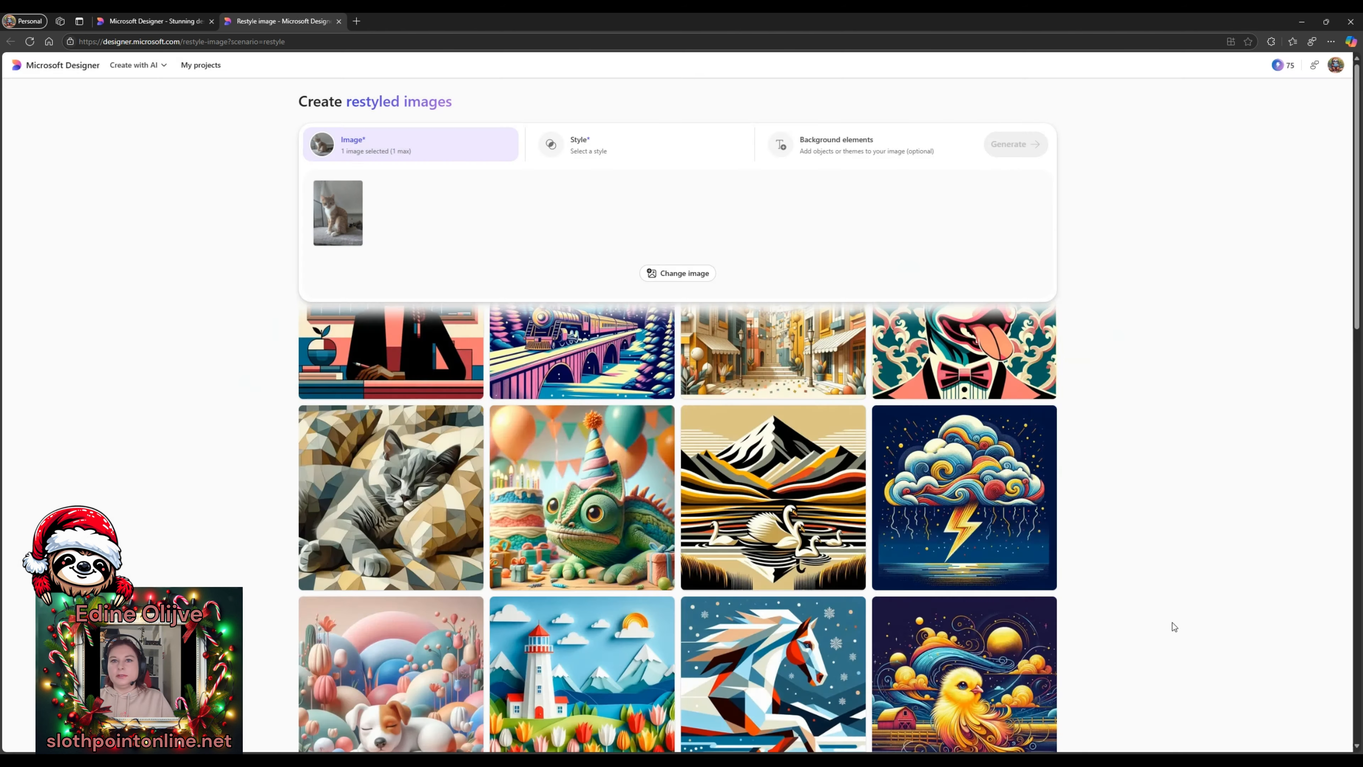
- Choose the Modern cartoon style with christmas tree, wrapped gifts and candy canes background elements
left_click(606, 141)
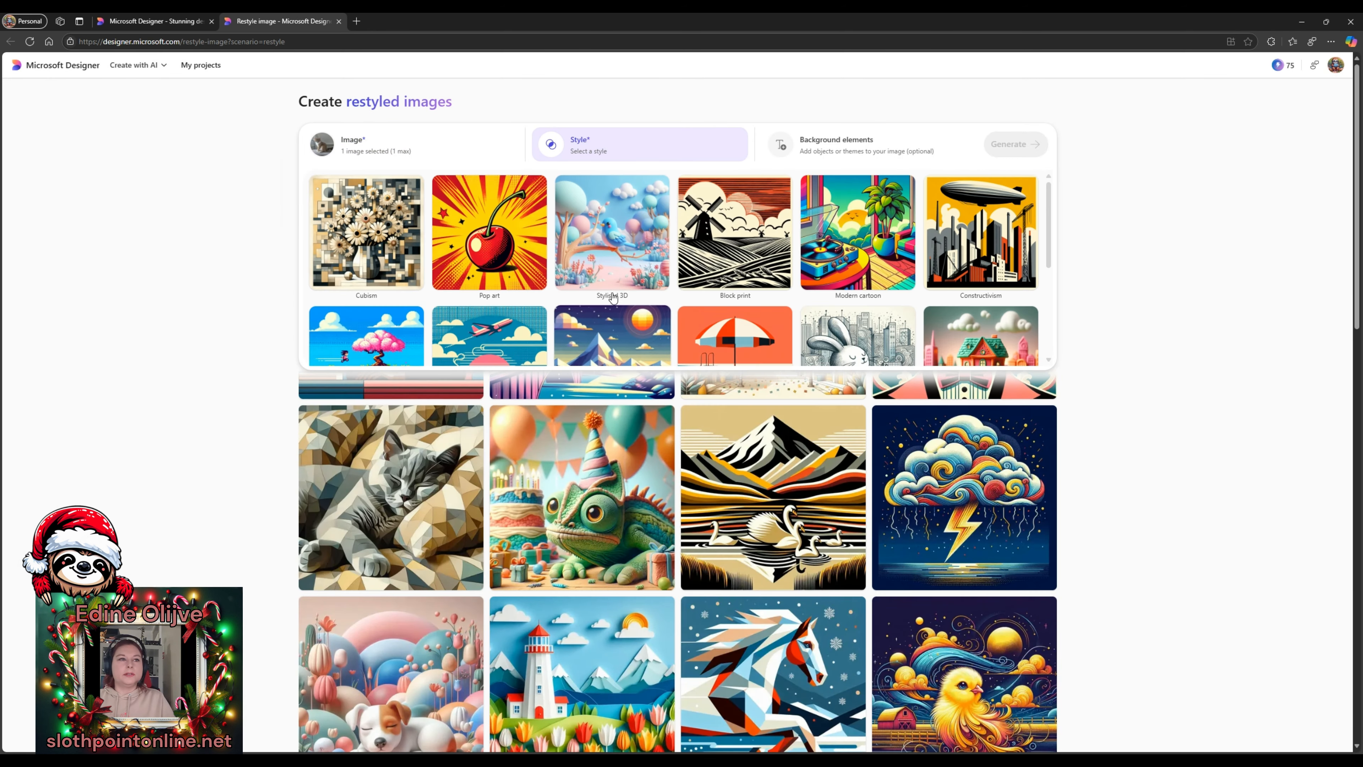
left_click(885, 258)
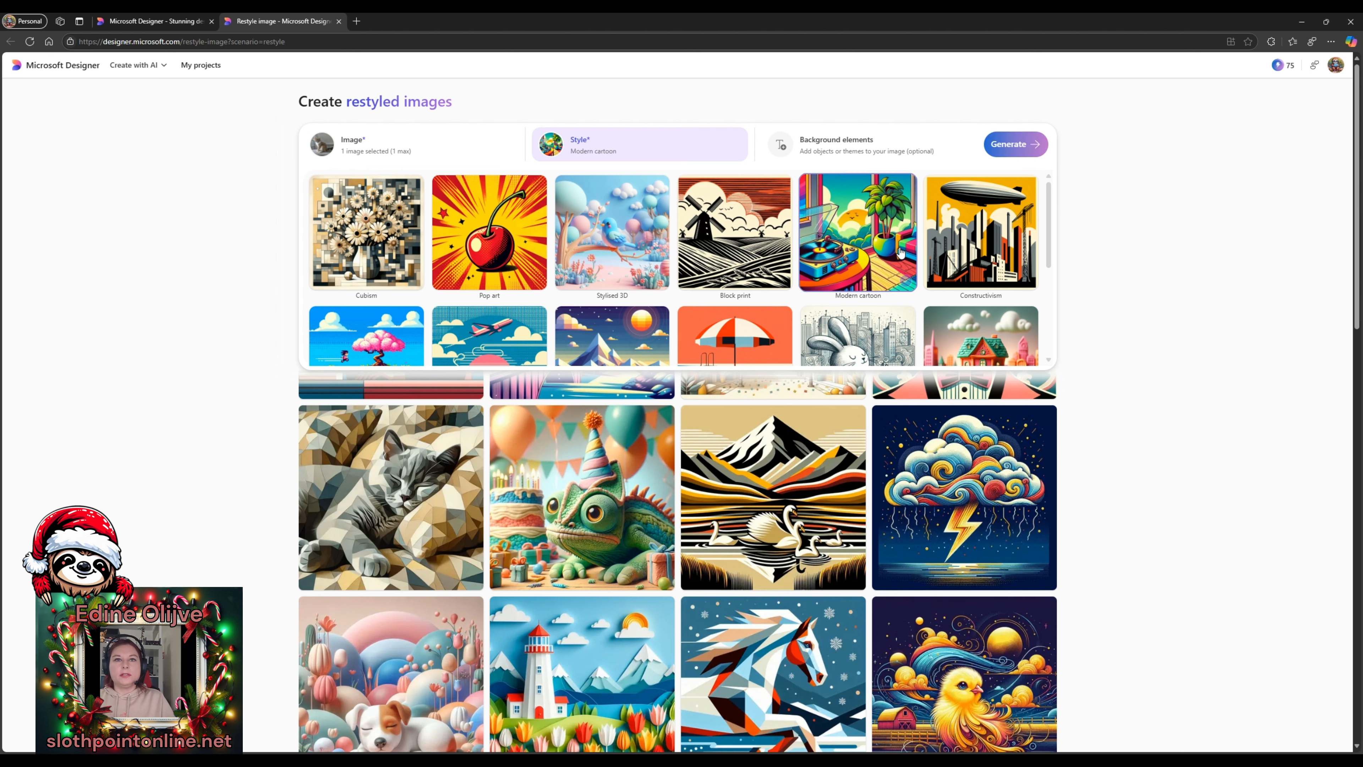
left_click(836, 145)
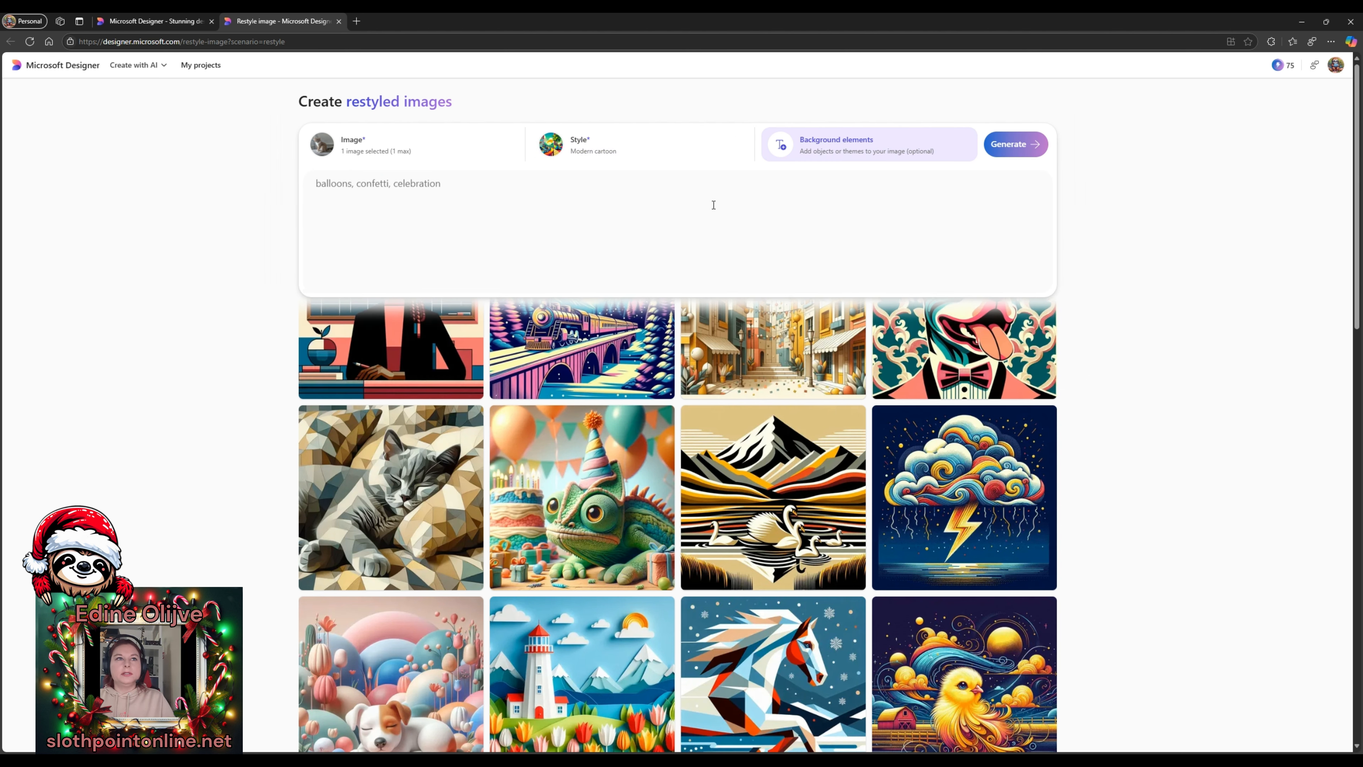
type("chri")
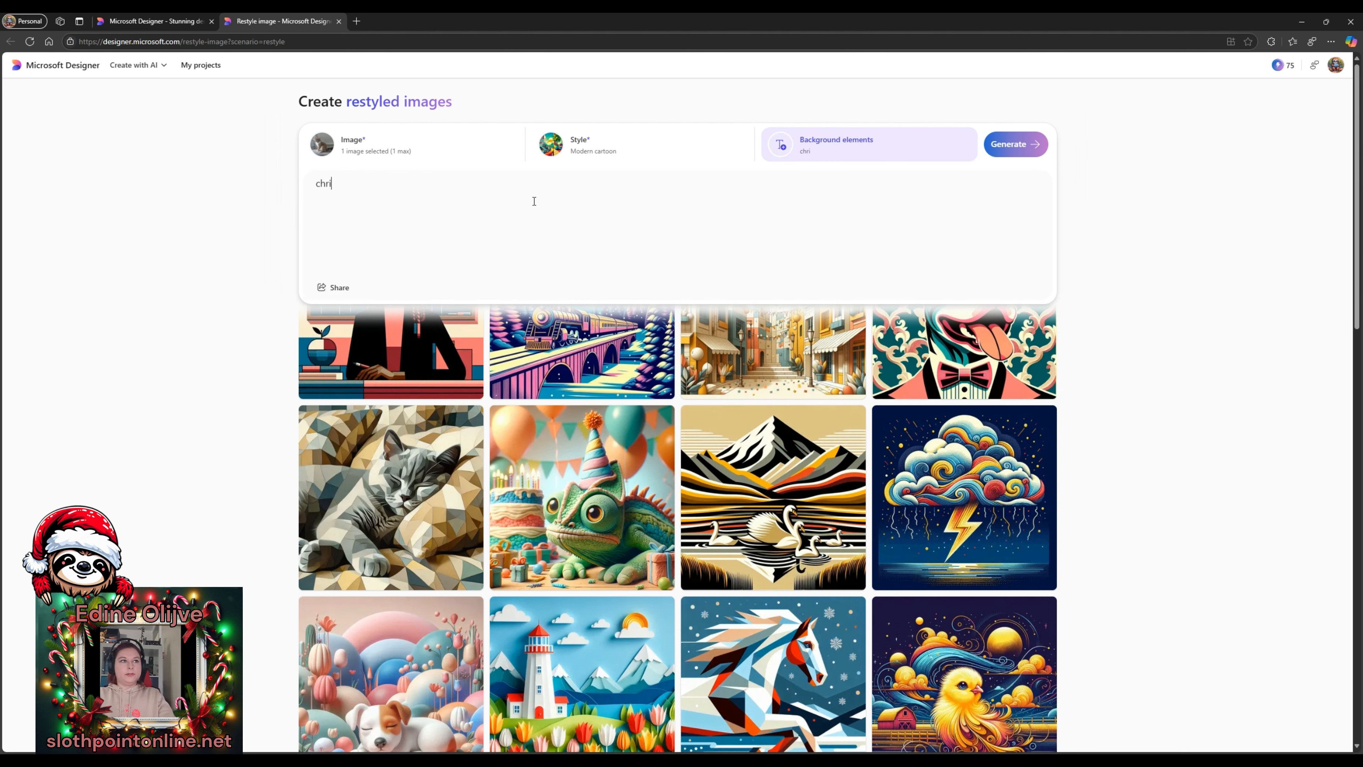
type("stmas tree, w")
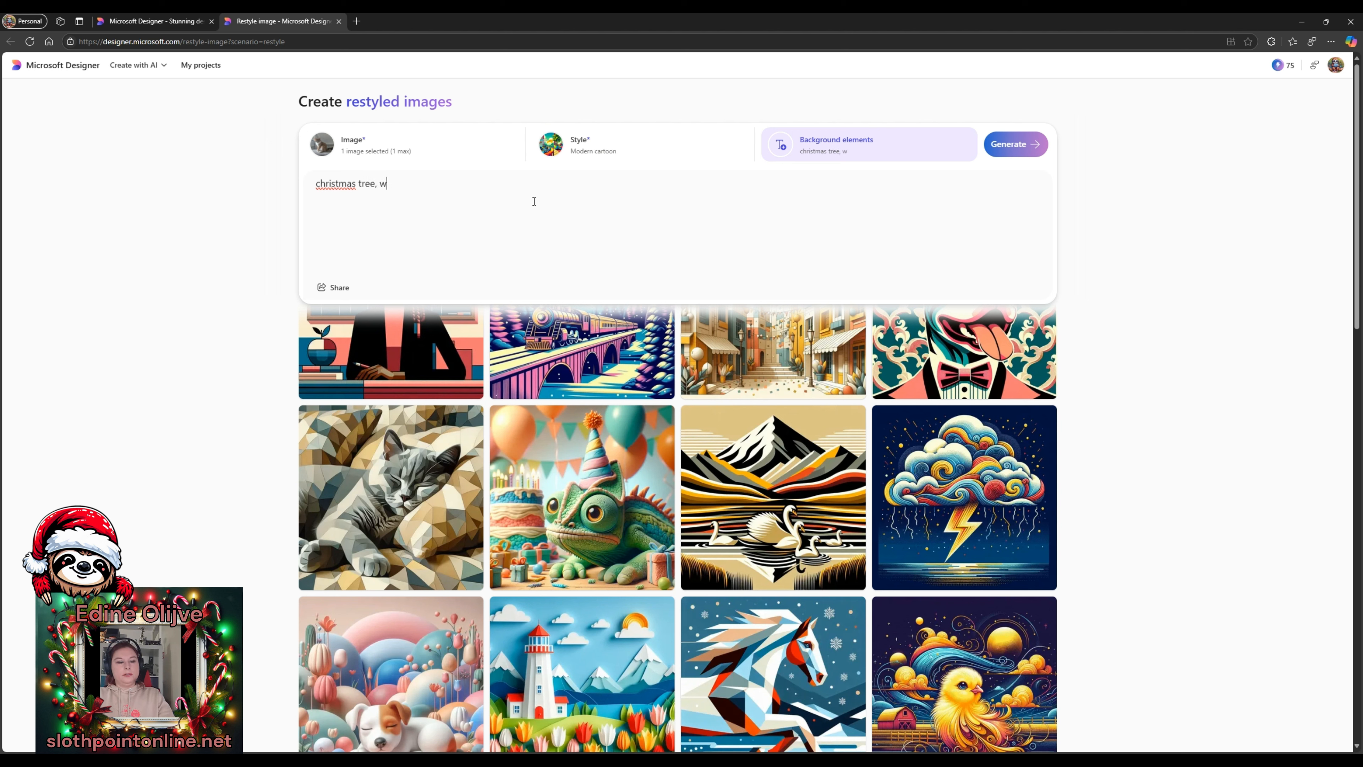
type("rappe")
type("d ghi")
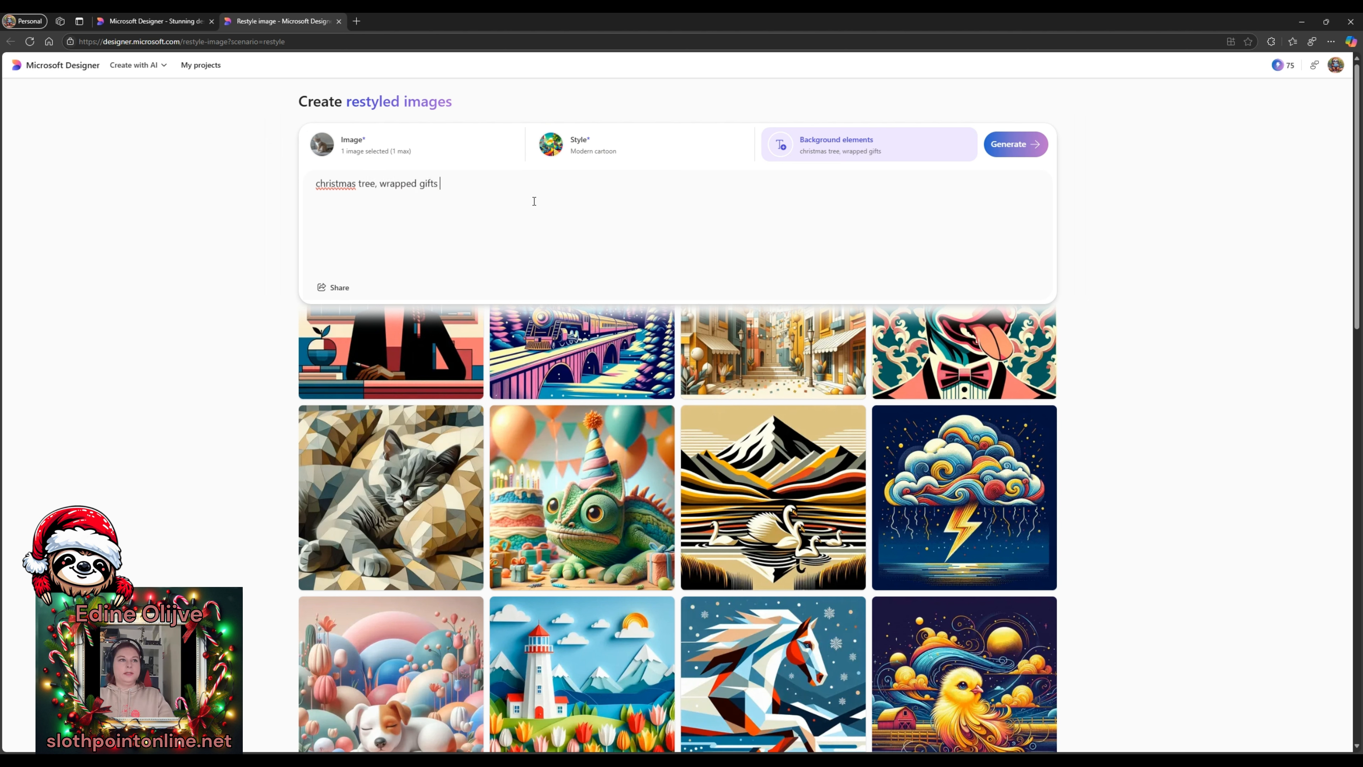
type("ts, candy canes")
- Generate four Modern cartoon Christmas cat restyles and download the first image
left_click(1015, 144)
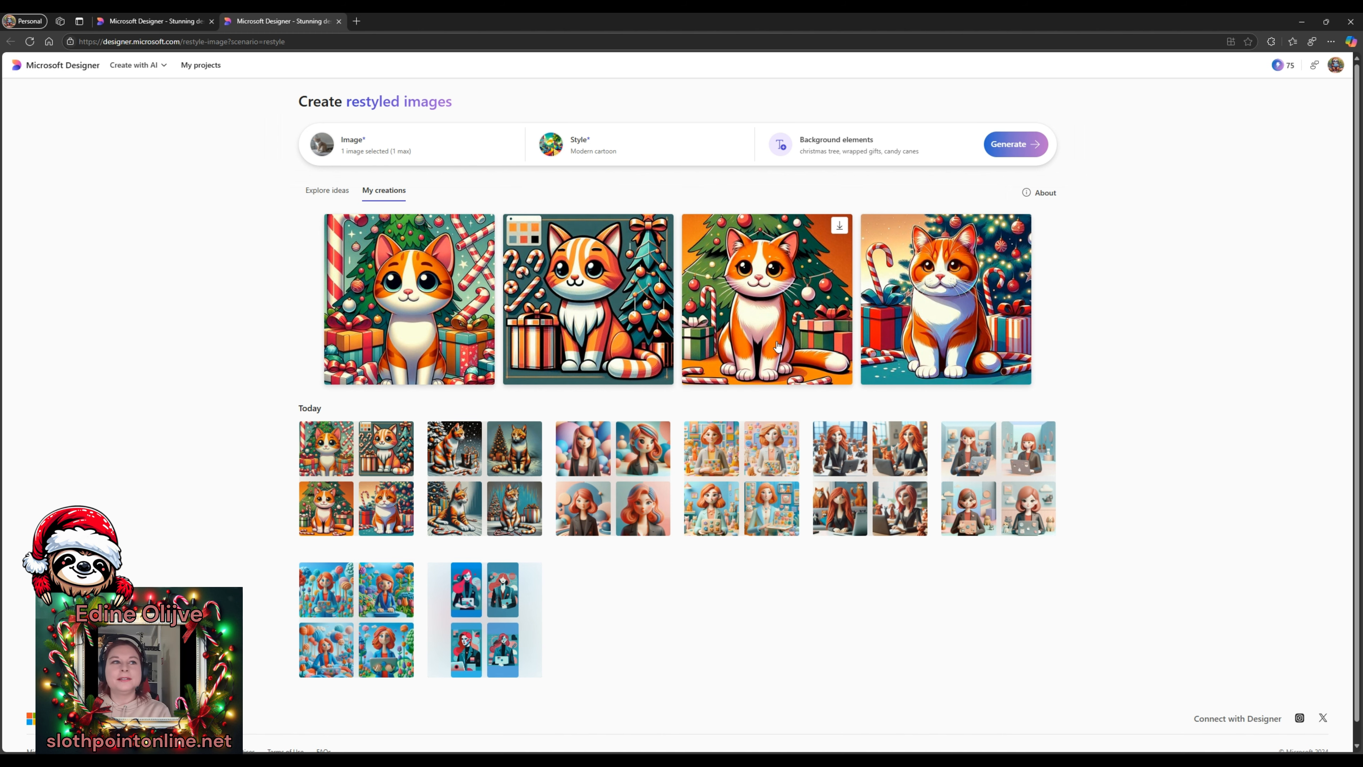
left_click(482, 295)
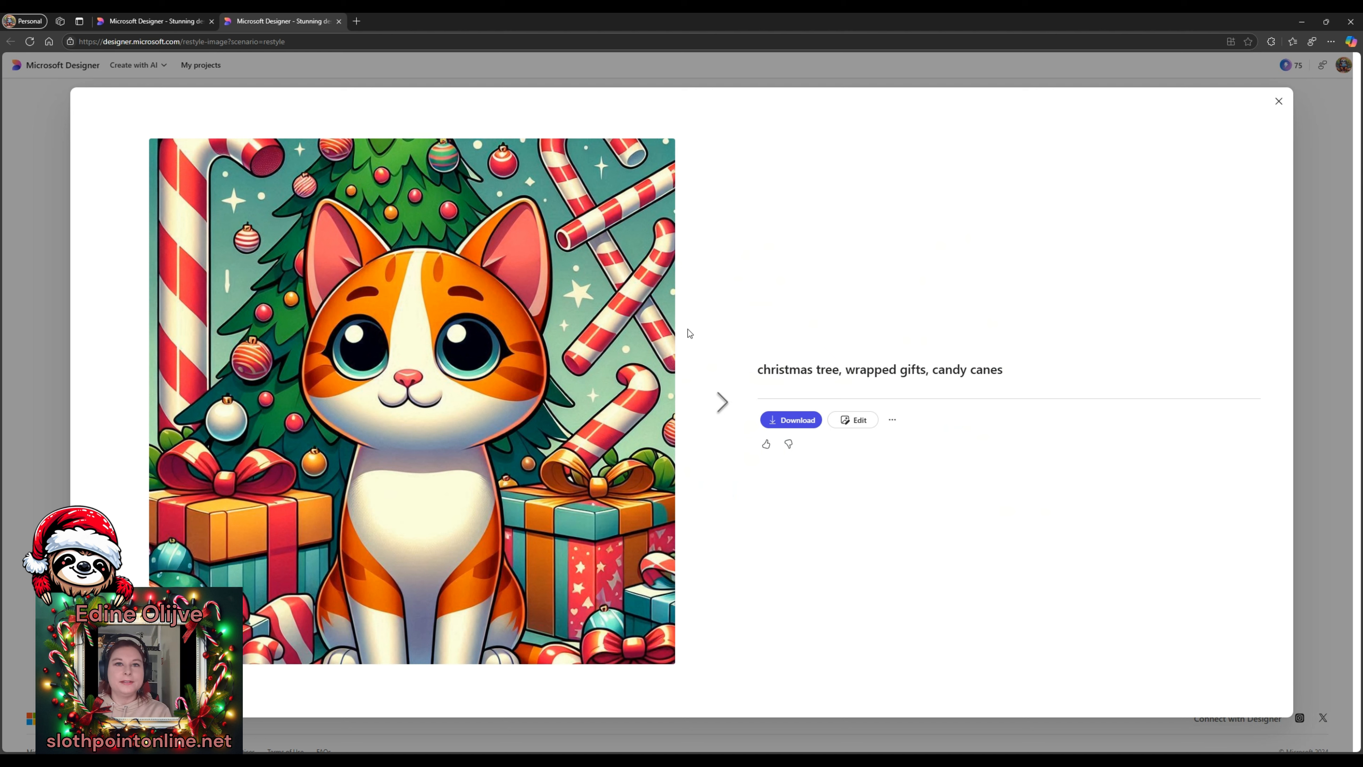
left_click(790, 424)
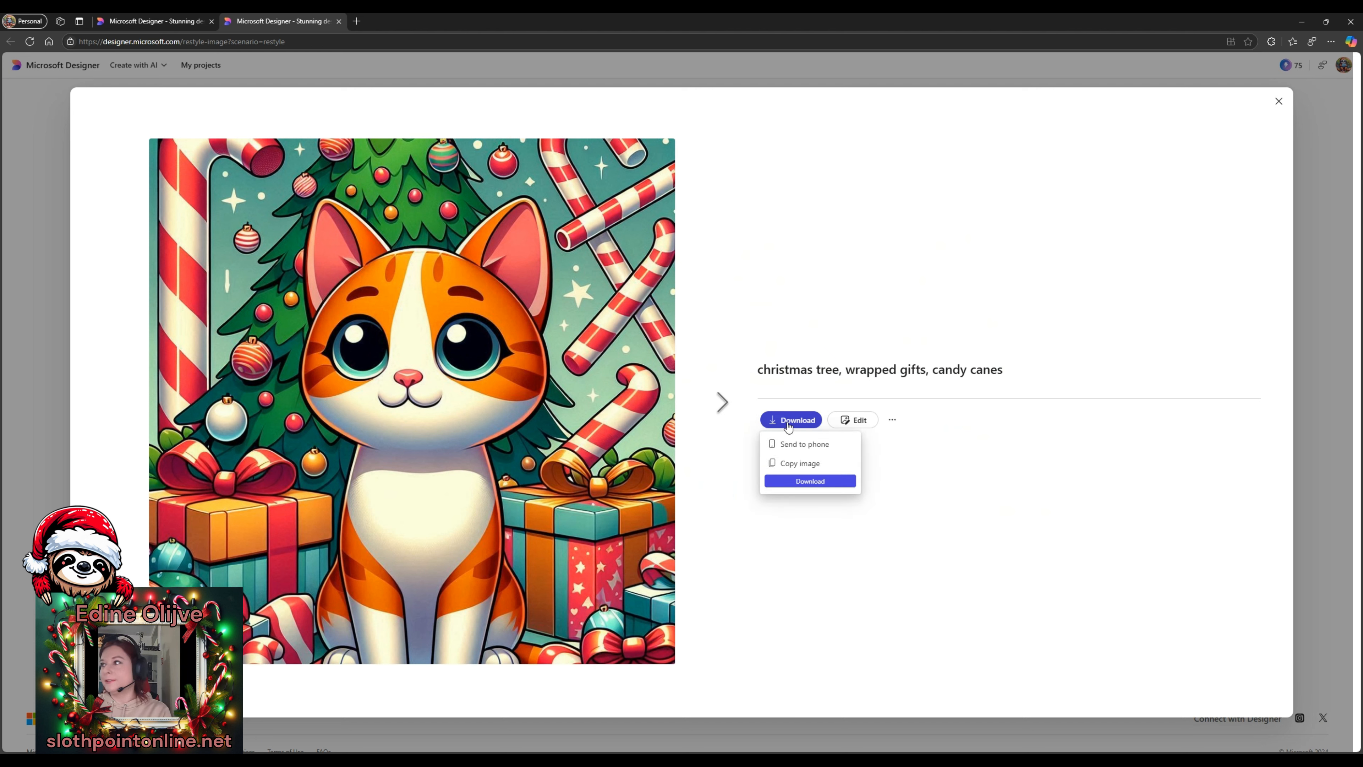
left_click(788, 481)
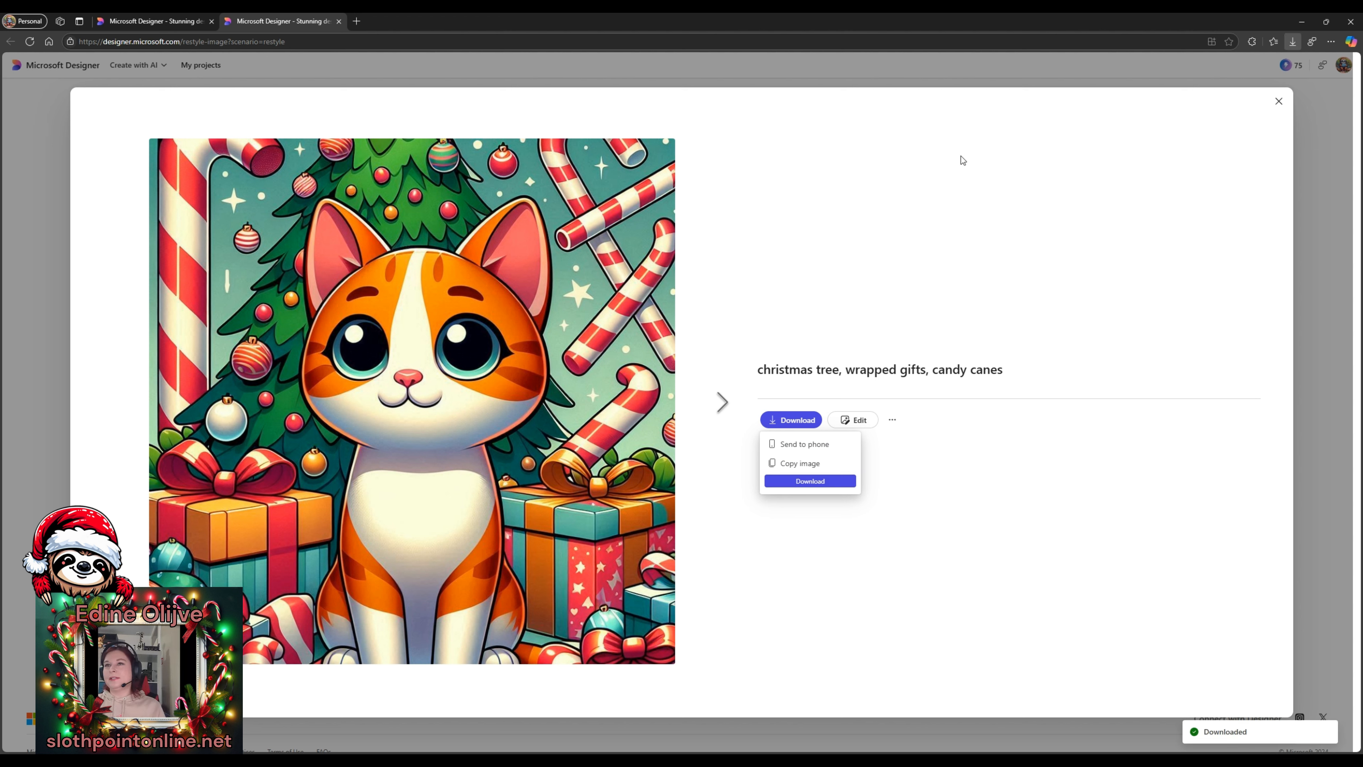
left_click(225, 367)
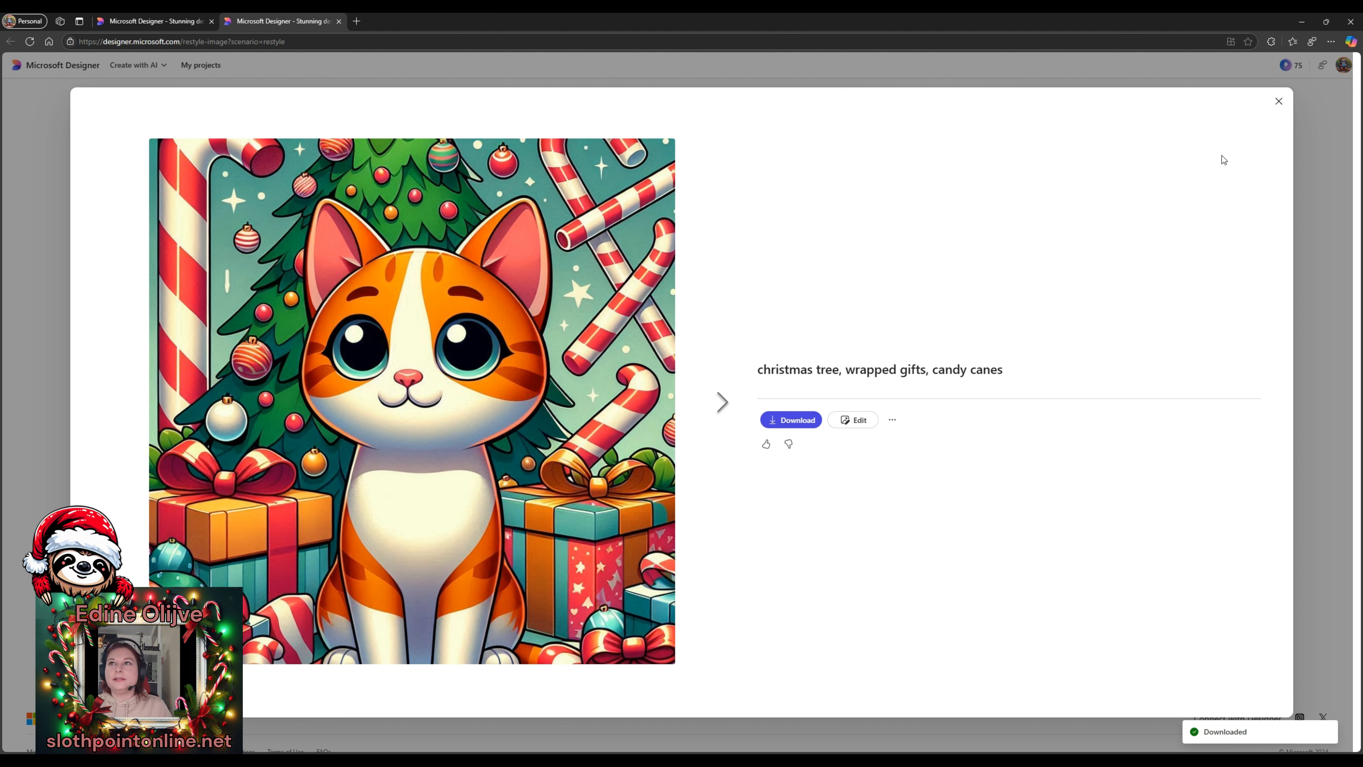
left_click(1278, 103)
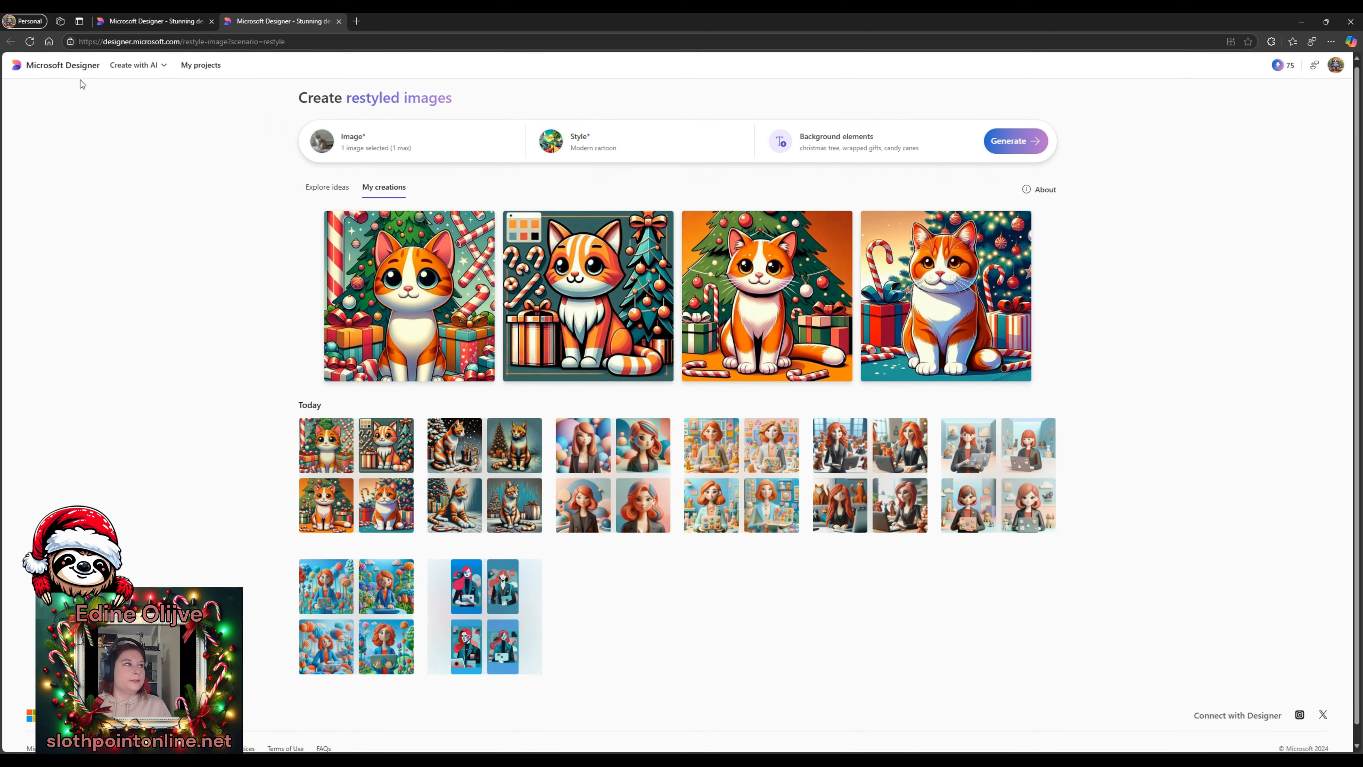
left_click(54, 70)
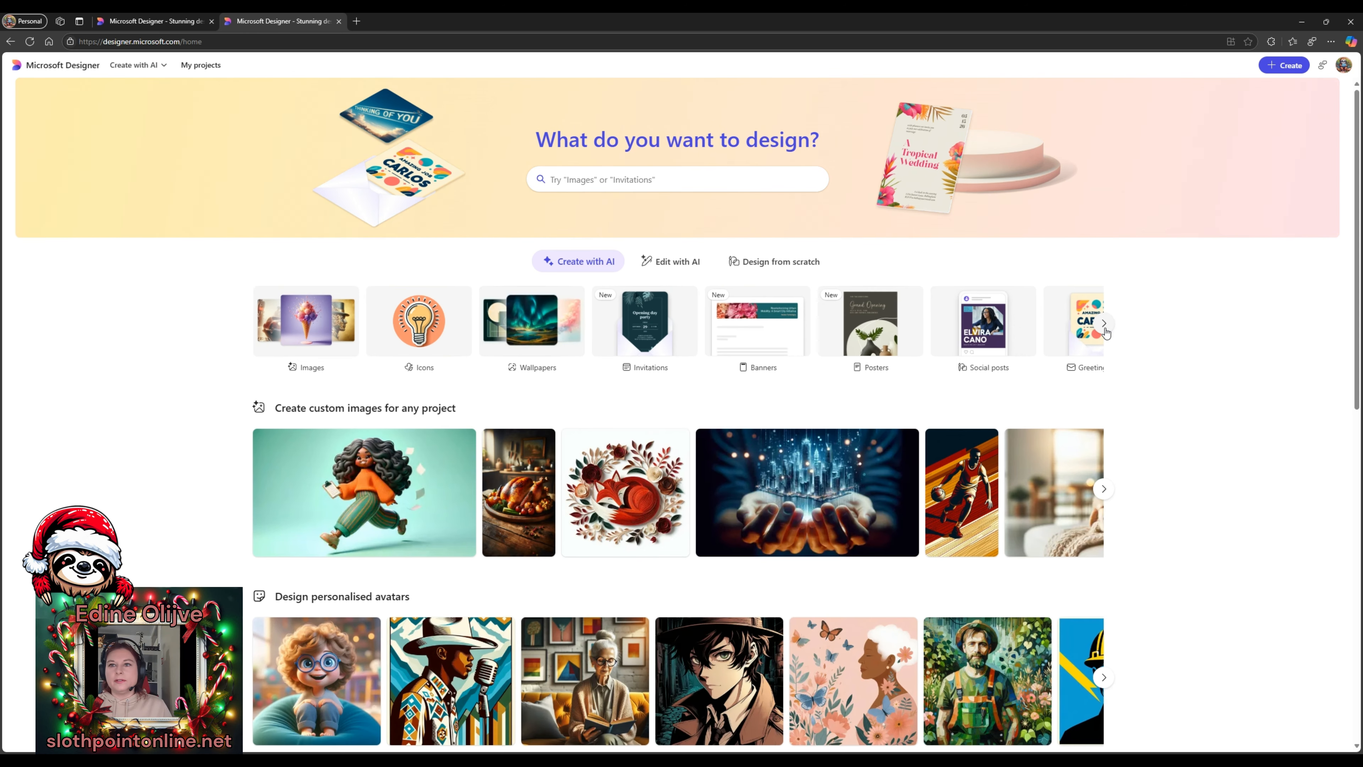
scroll(816, 408, "down", 4)
scroll(19, 323, "down", 5)
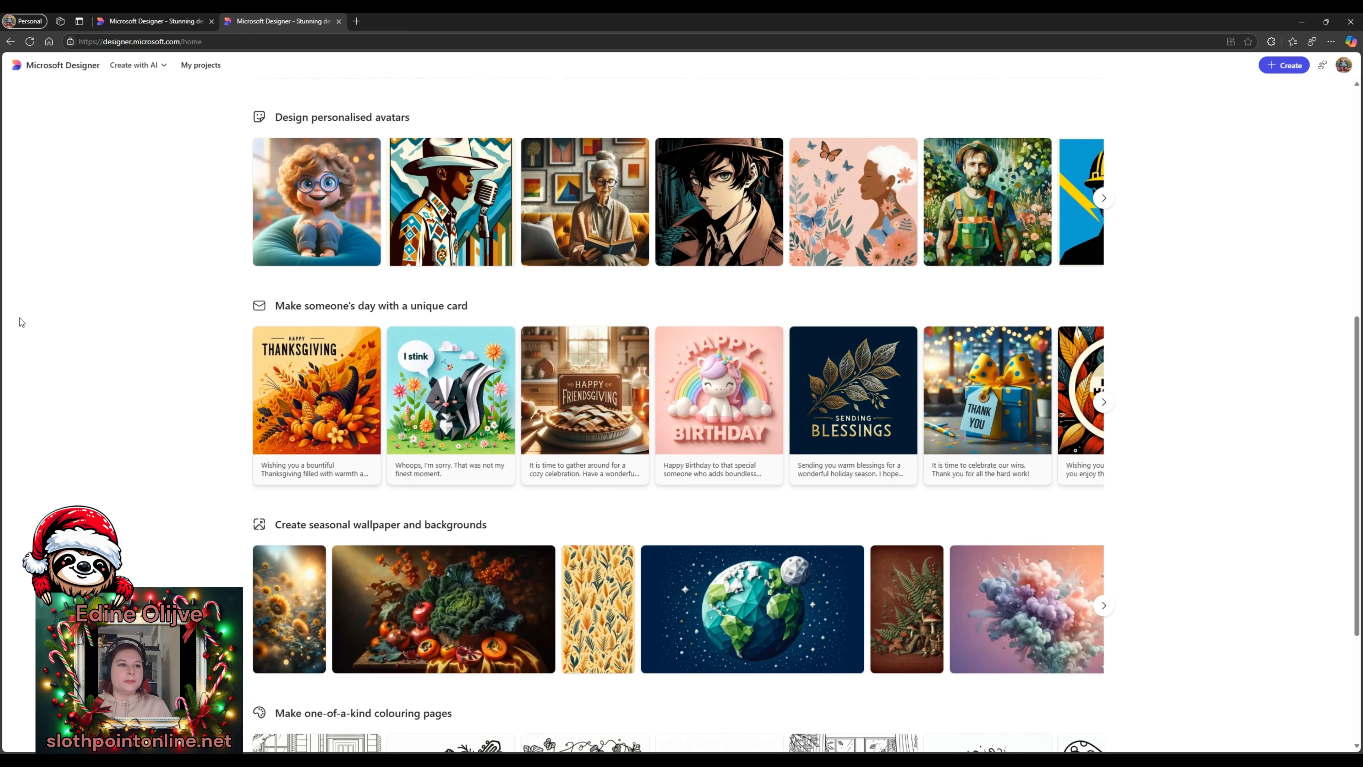
scroll(19, 322, "down", 2)
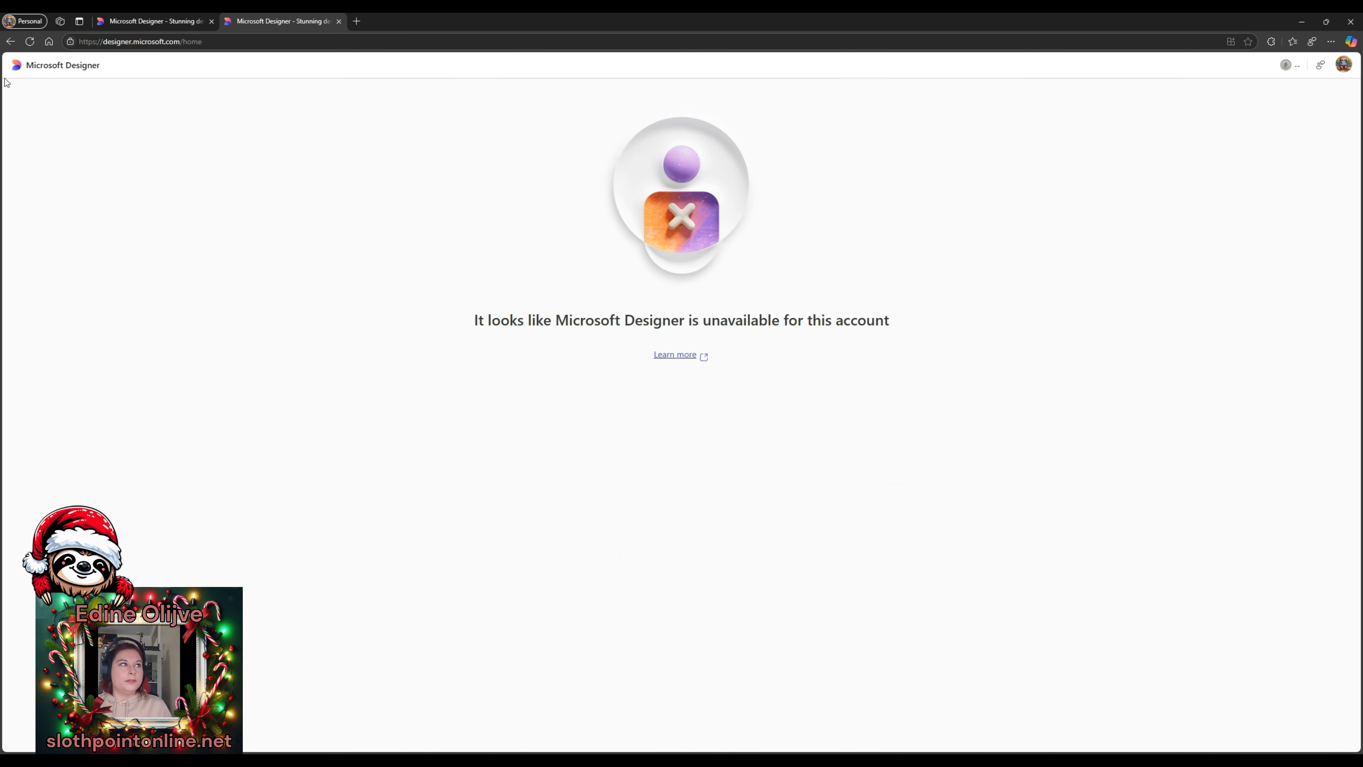
left_click(29, 41)
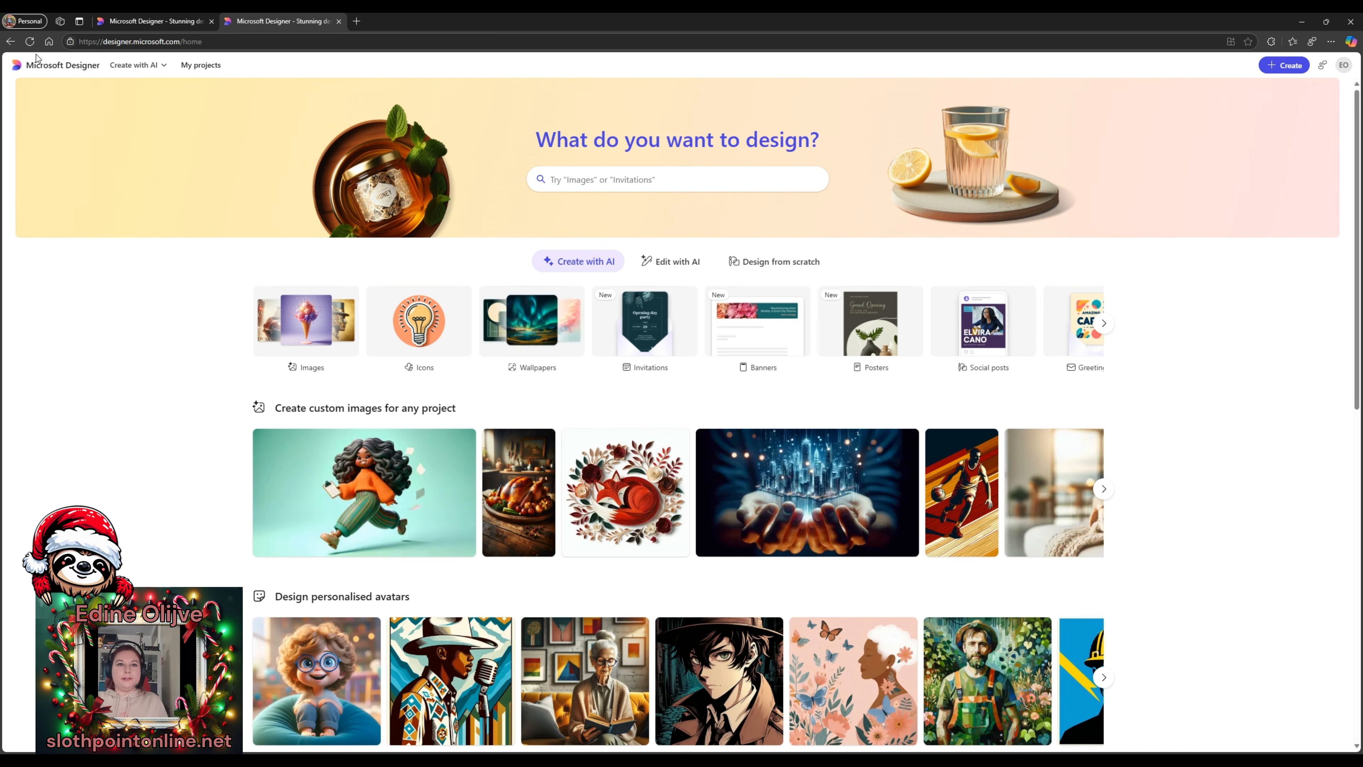
scroll(1102, 302, "down", 7)
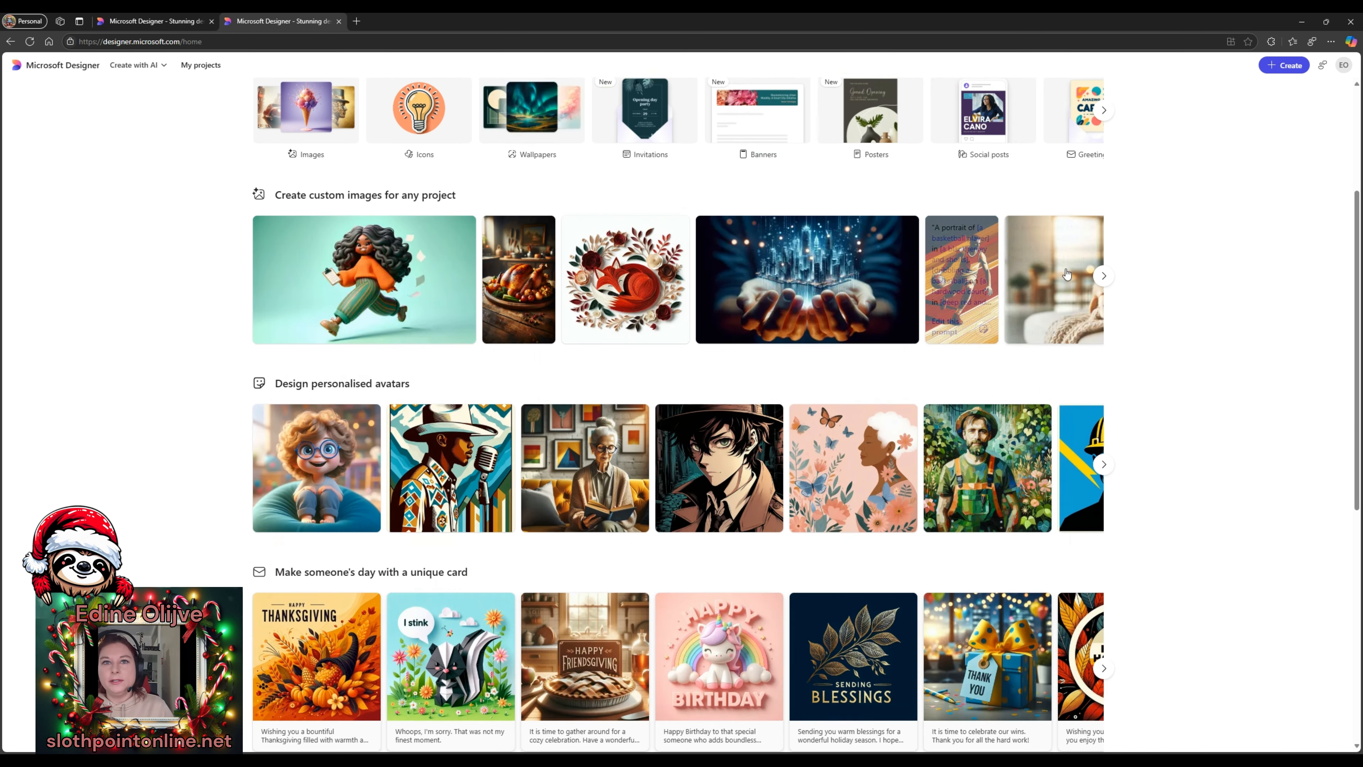
scroll(1102, 302, "down", 4)
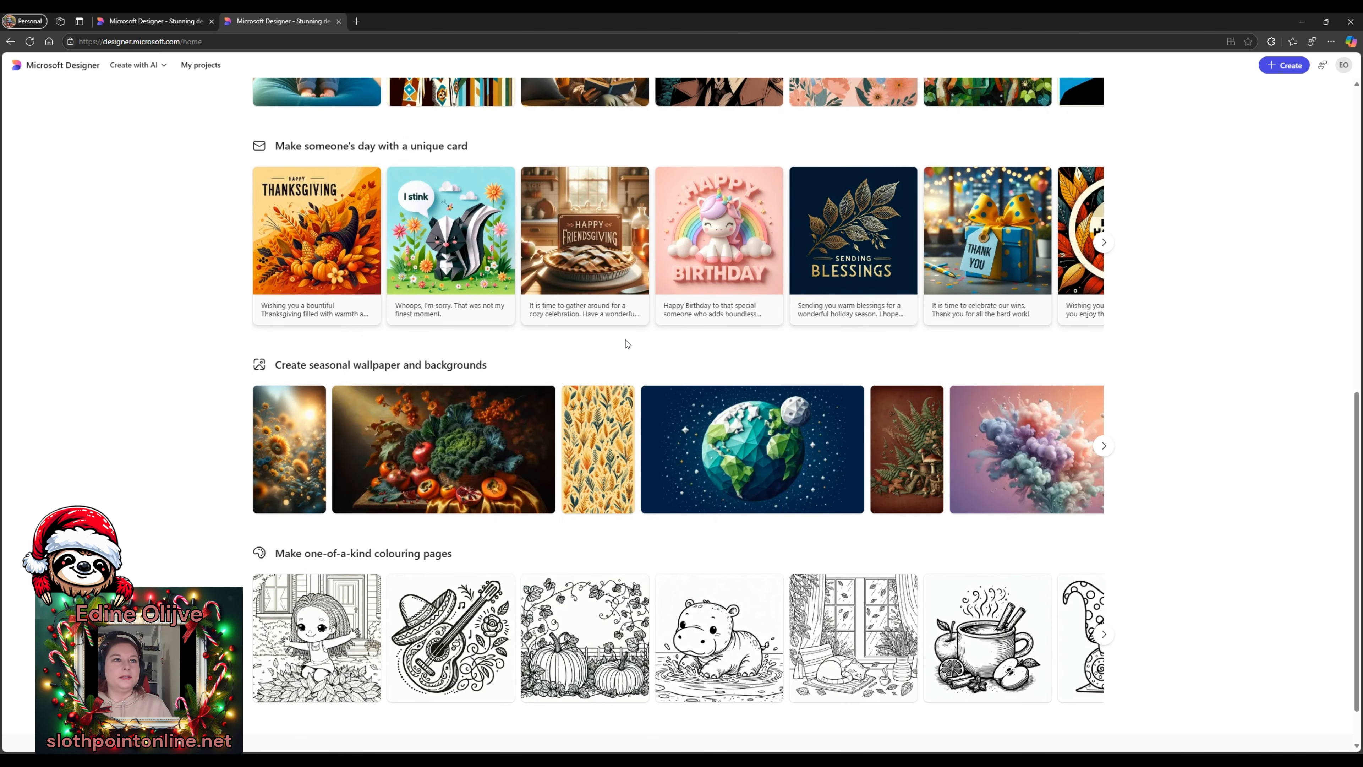
left_click(1103, 243)
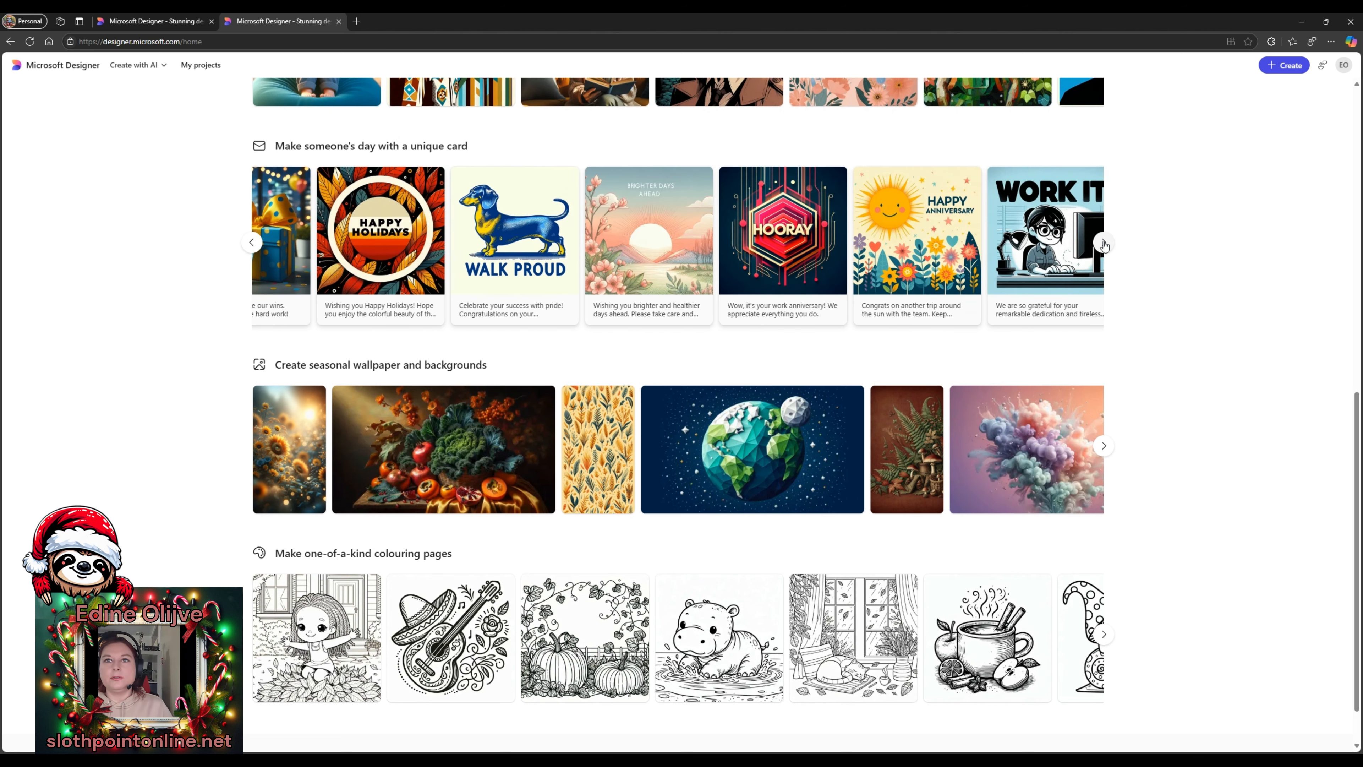
left_click(1103, 242)
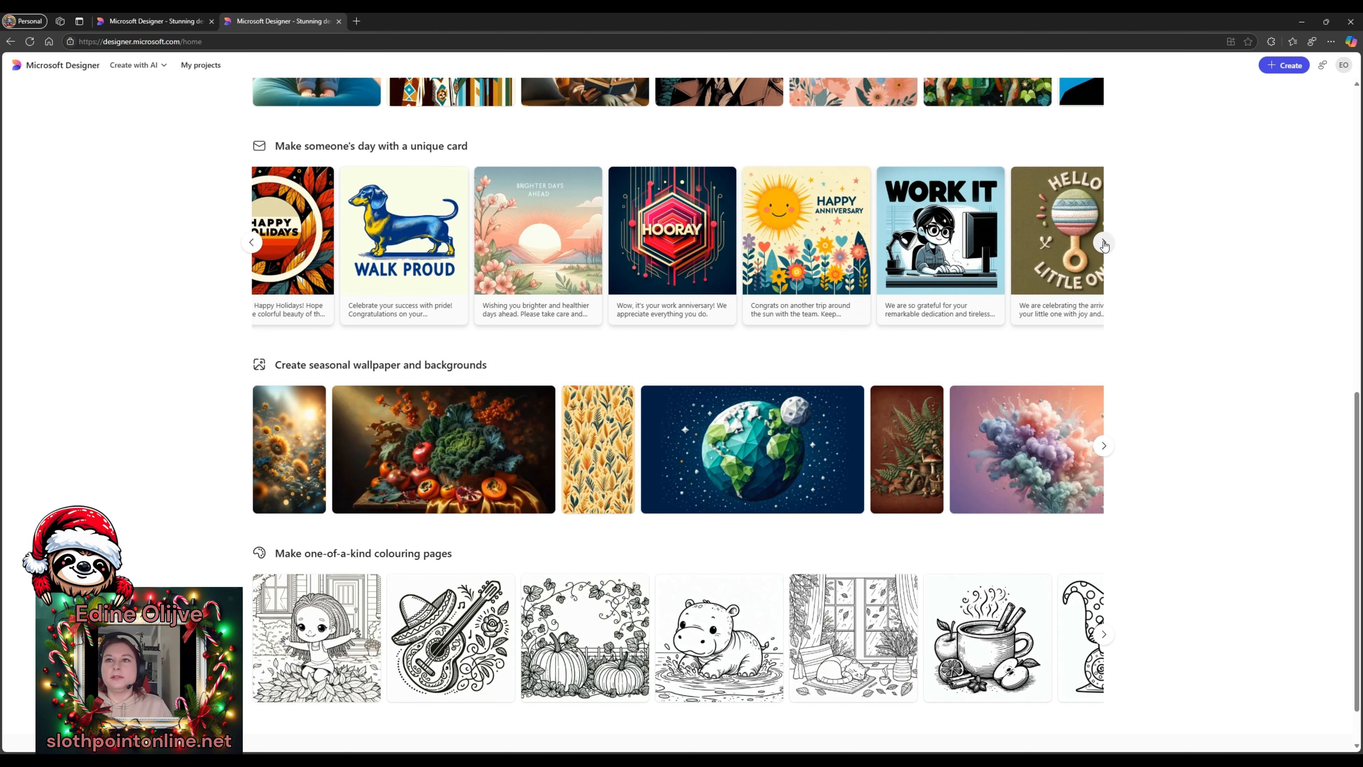
left_click(1103, 243)
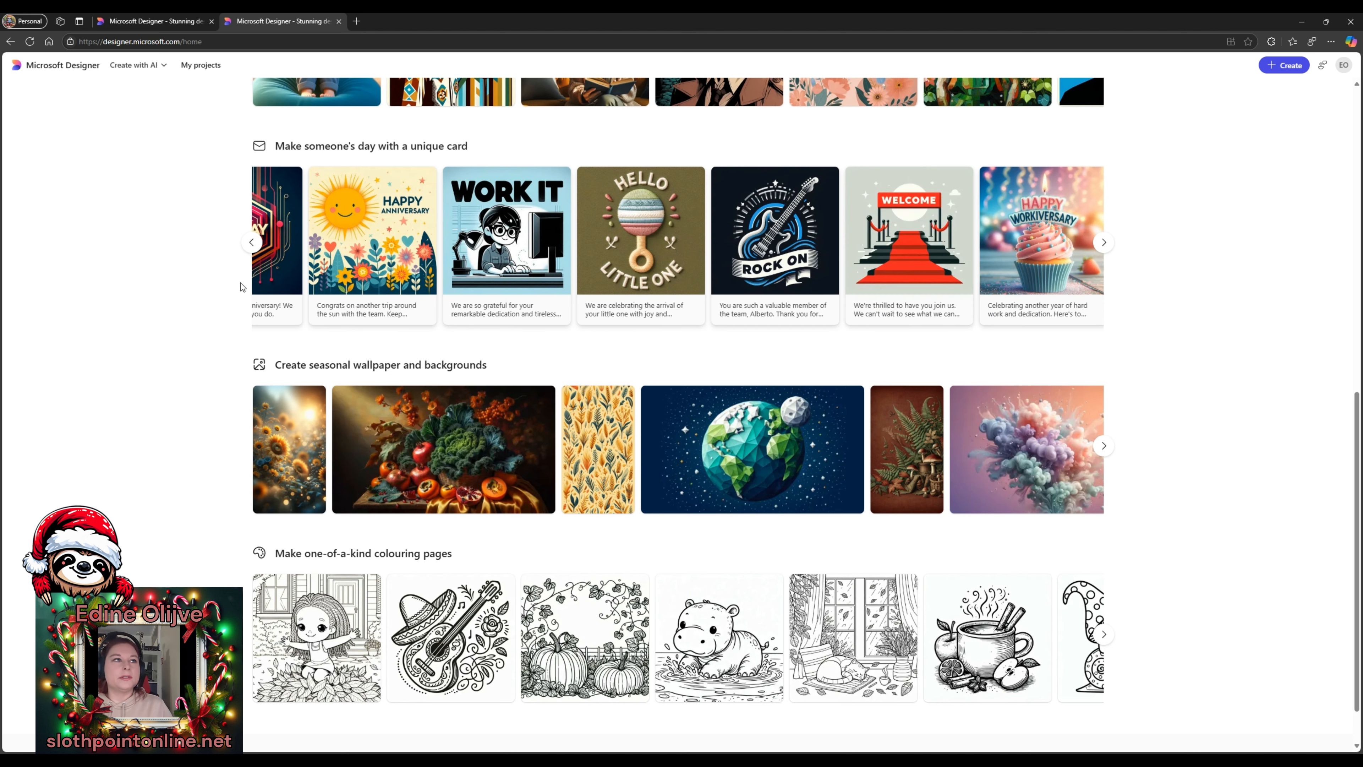
left_click(251, 242)
left_click(250, 242)
left_click(250, 243)
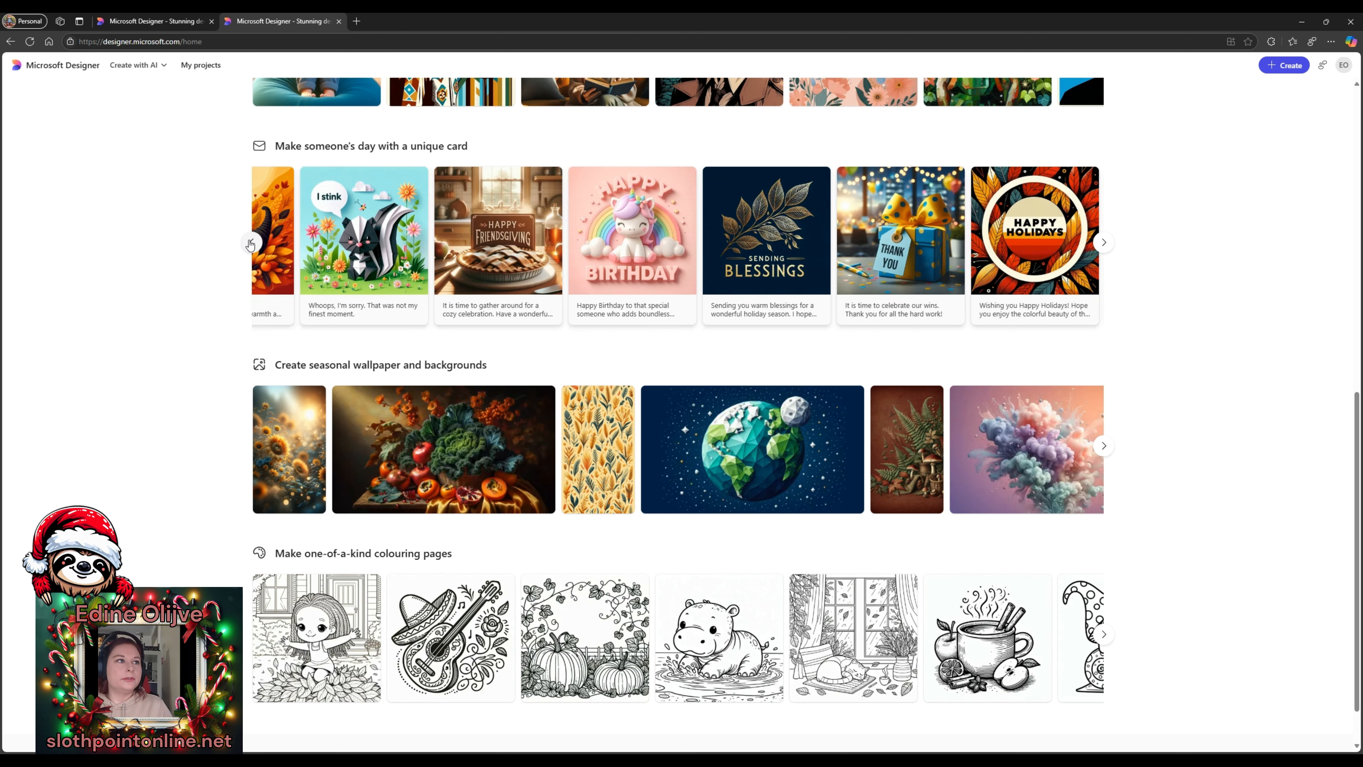
left_click(251, 241)
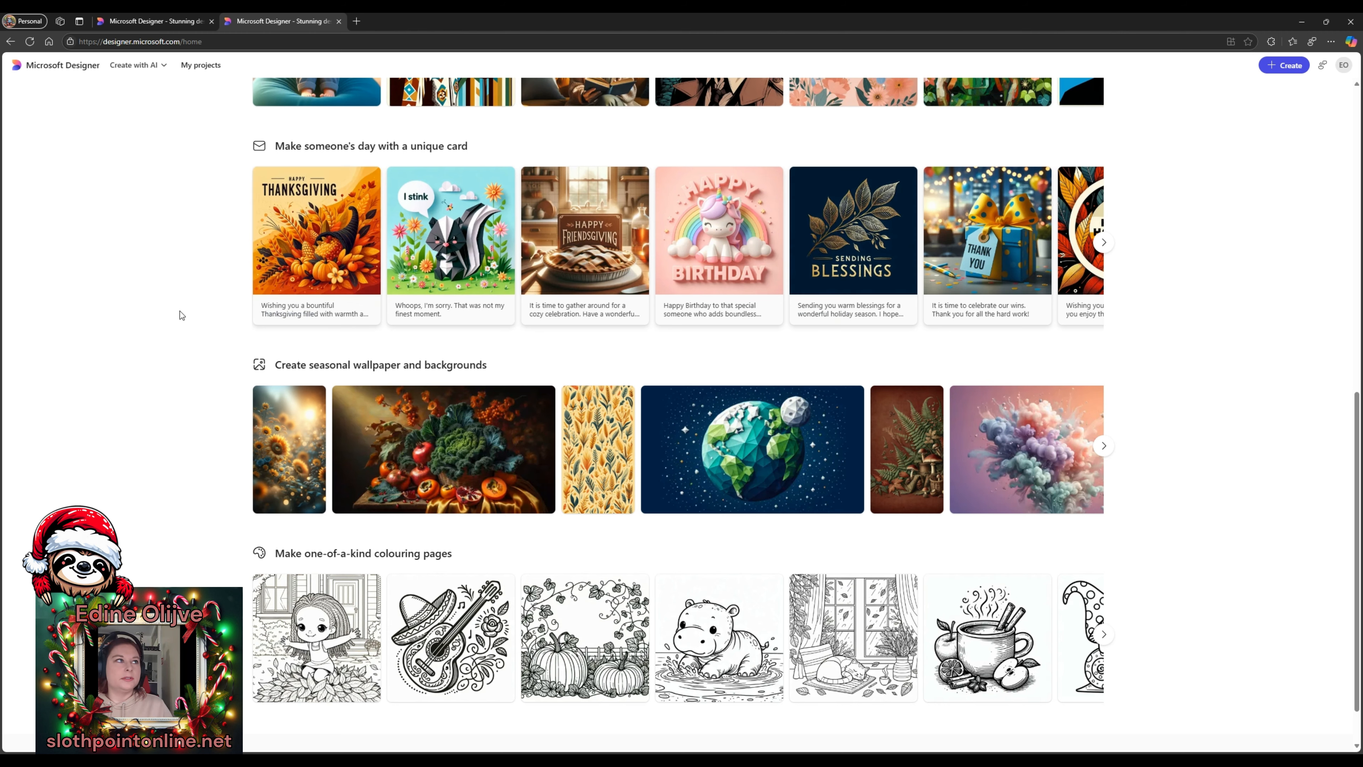
scroll(182, 316, "up", 10)
scroll(224, 236, "down", 5)
scroll(245, 240, "up", 3)
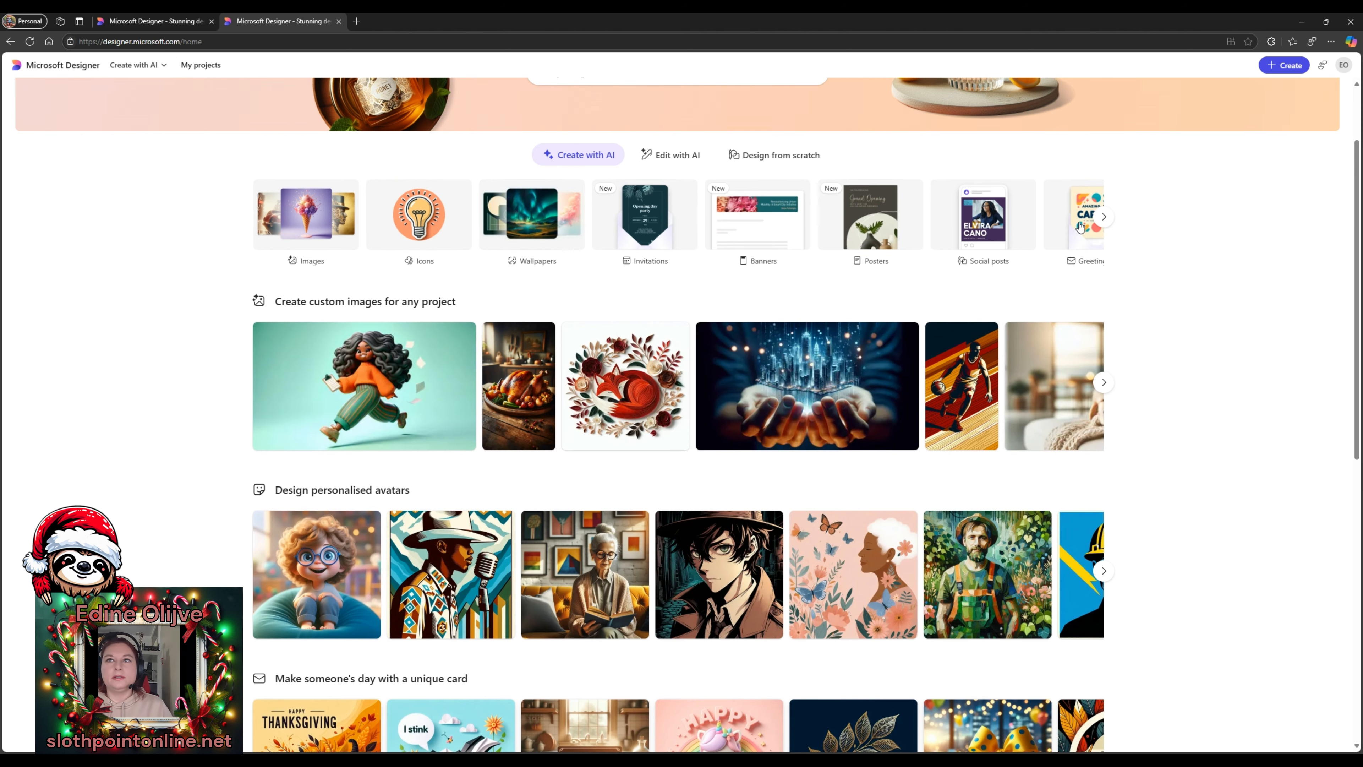
- Generate greeting cards for mom showing a snowy, bauble-decorated Christmas tree reading 'Merry Christmas'
left_click(1081, 250)
type("hre")
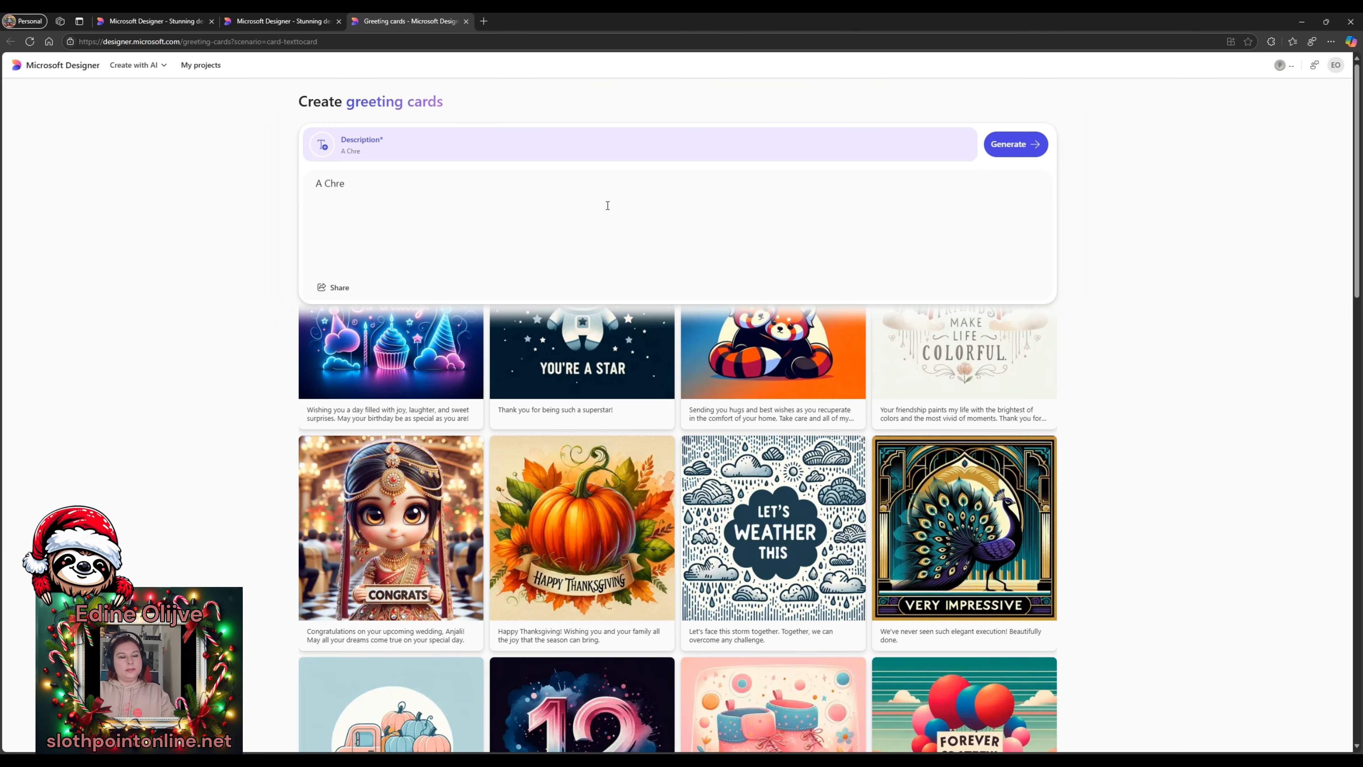
key("BackSpace")
type("istmas card to ")
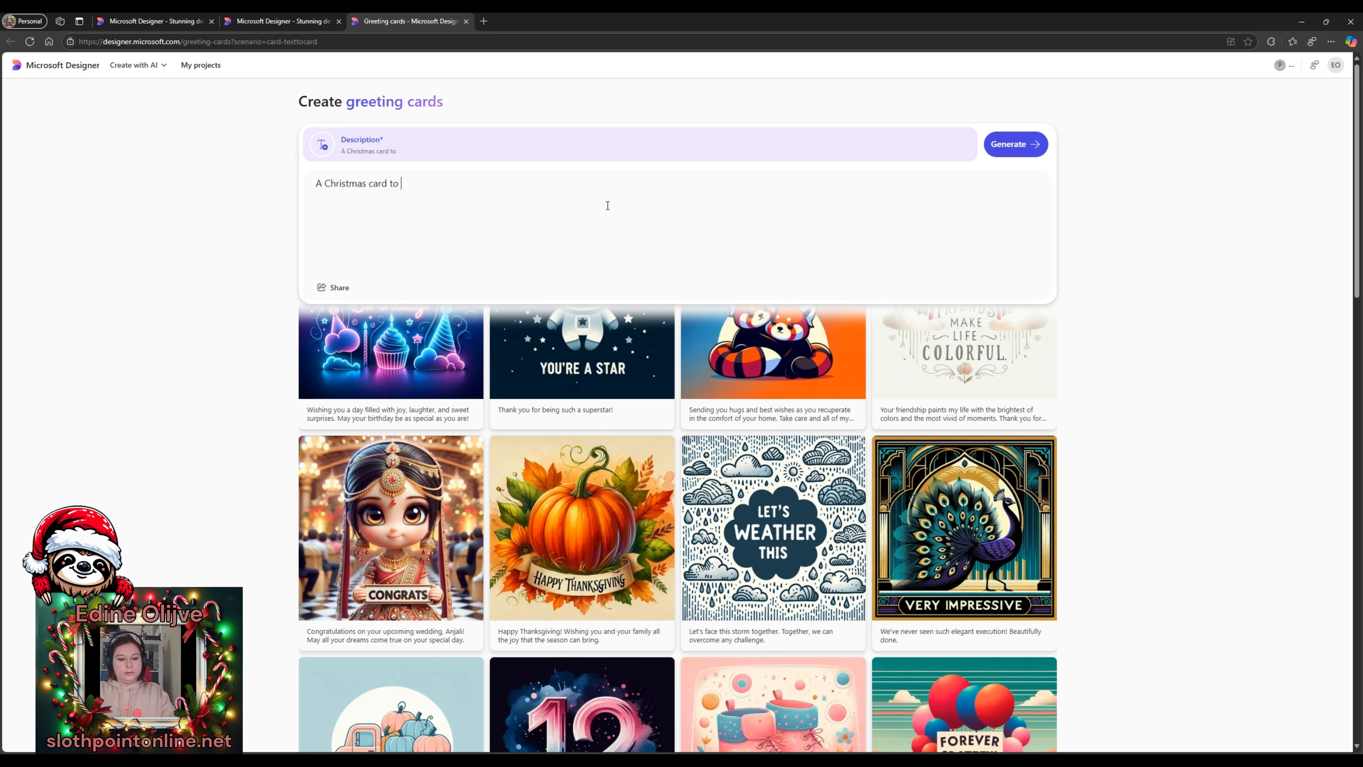
type("my")
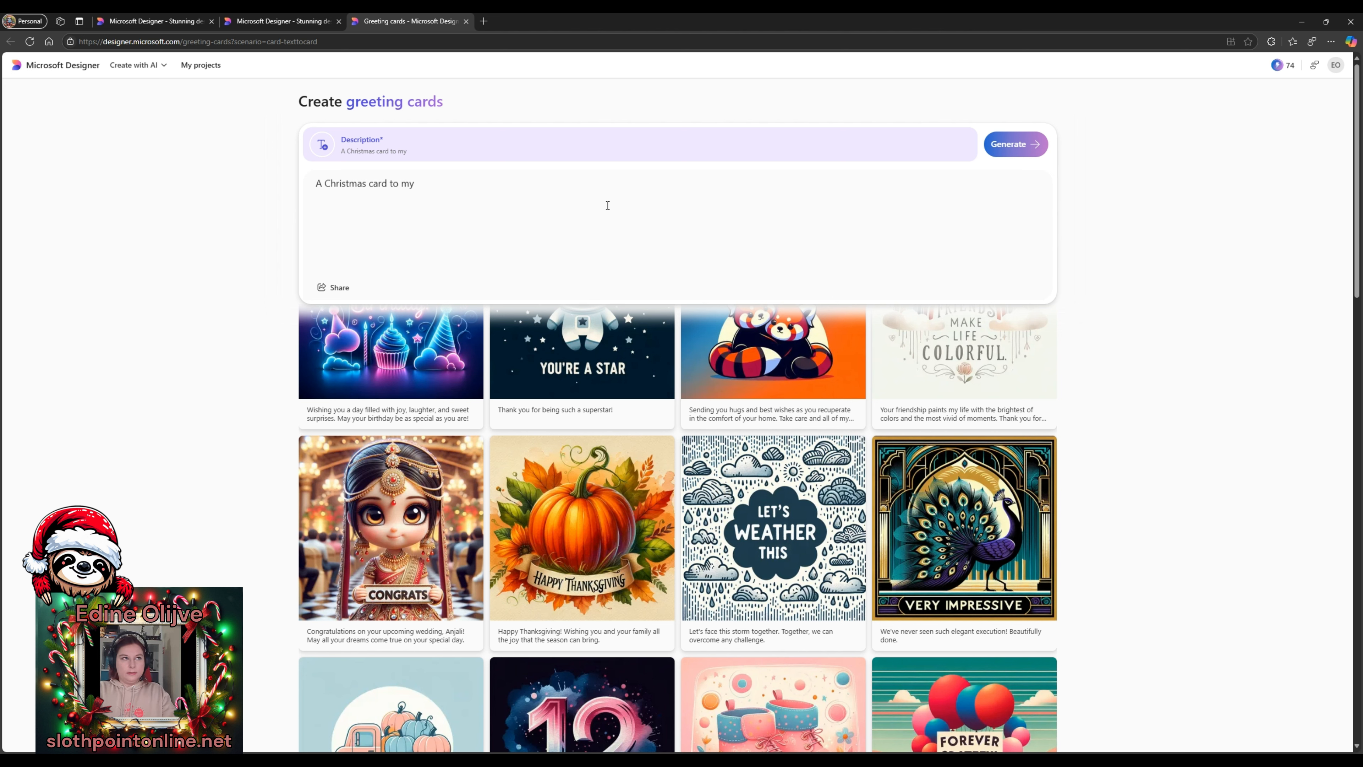
type("mom Ann. The card")
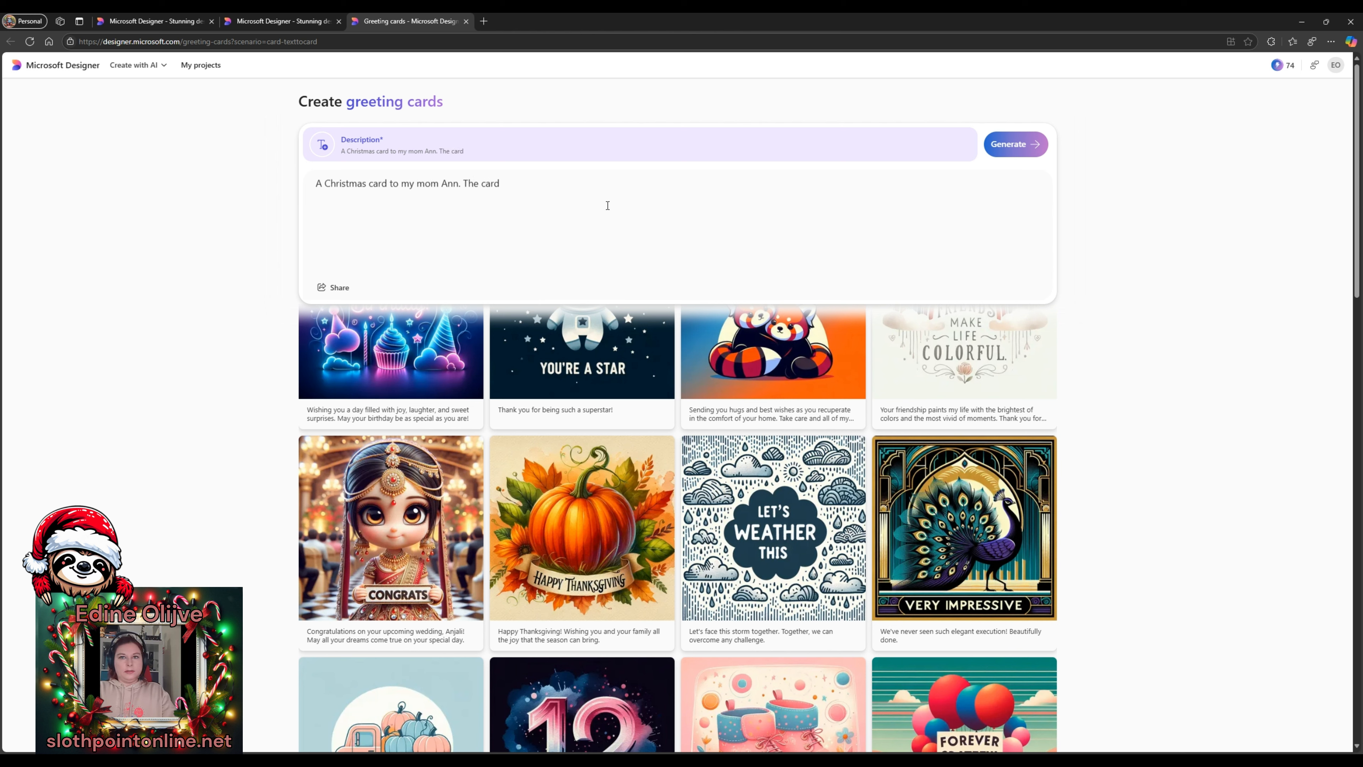
type("to contain a christmas tree ")
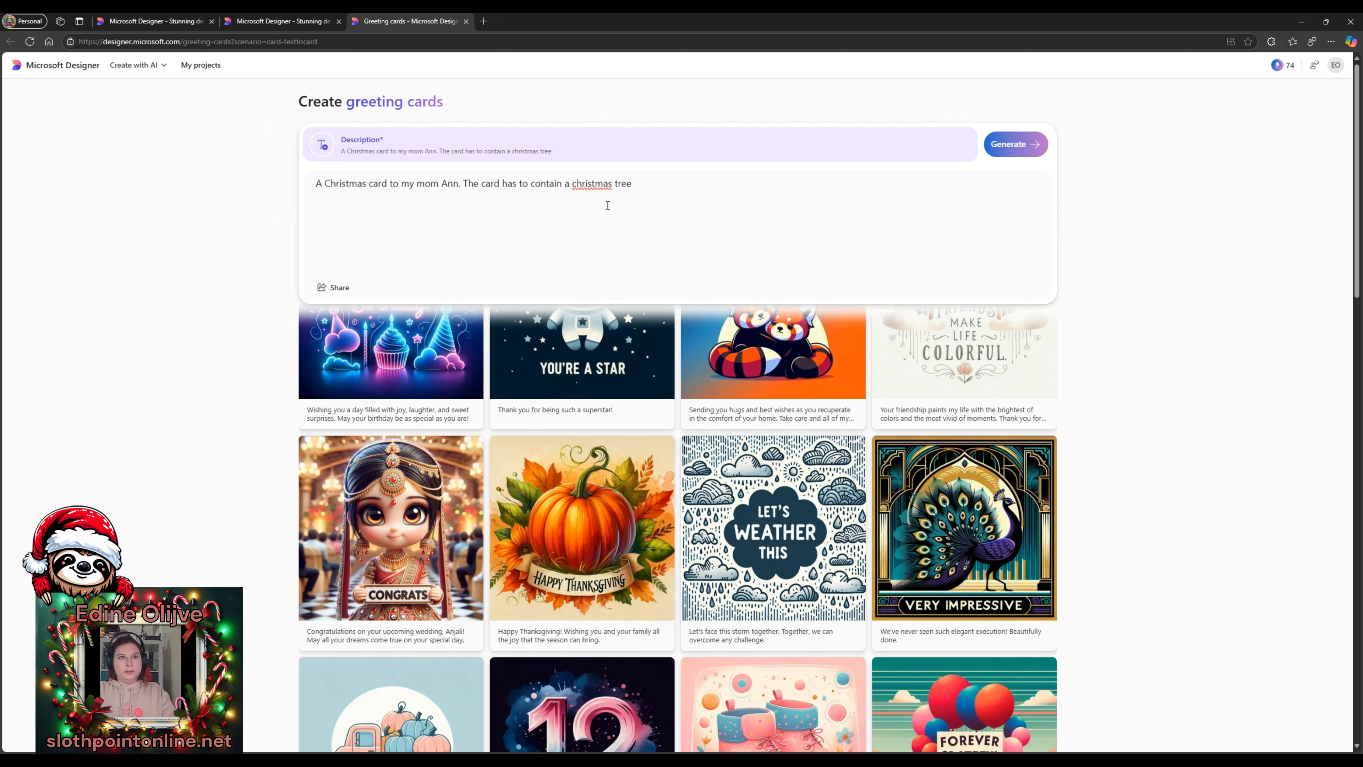
type(", outside in a snowy ")
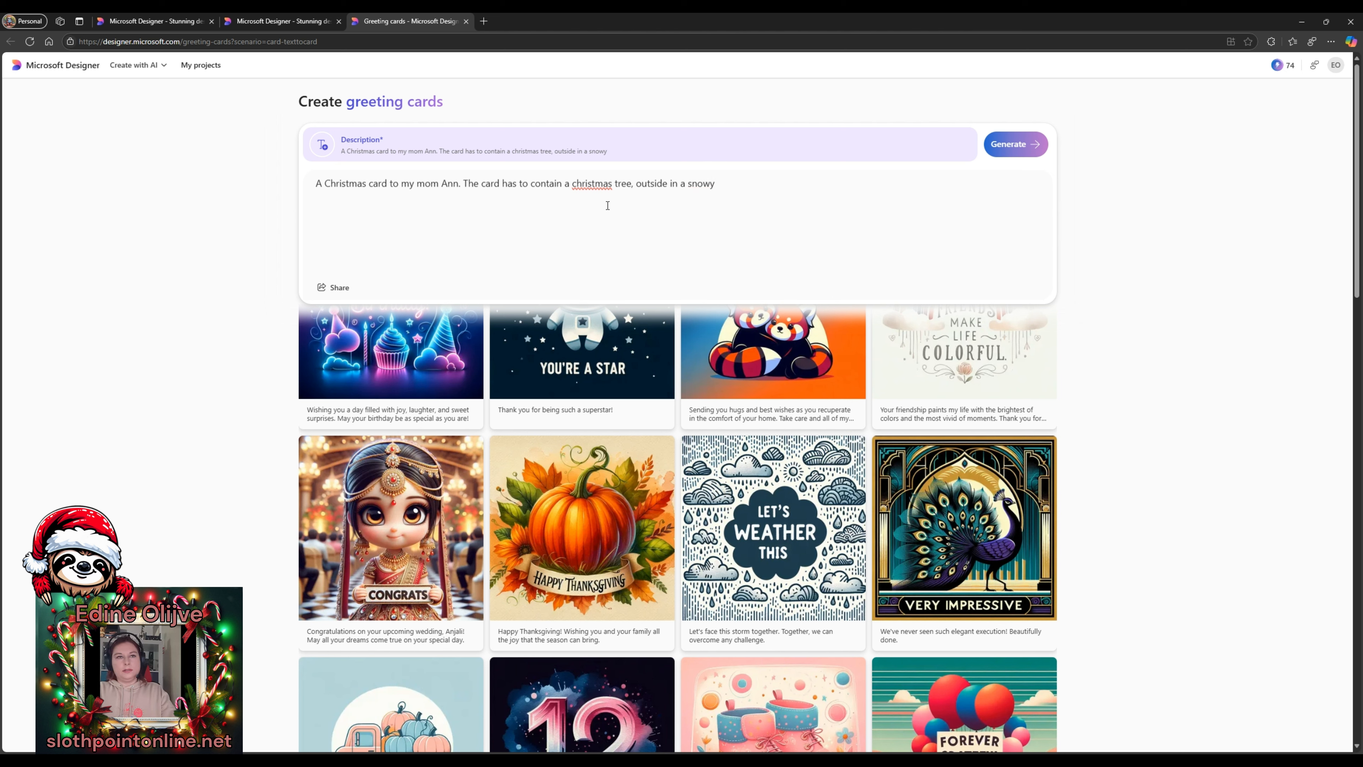
type("environmen")
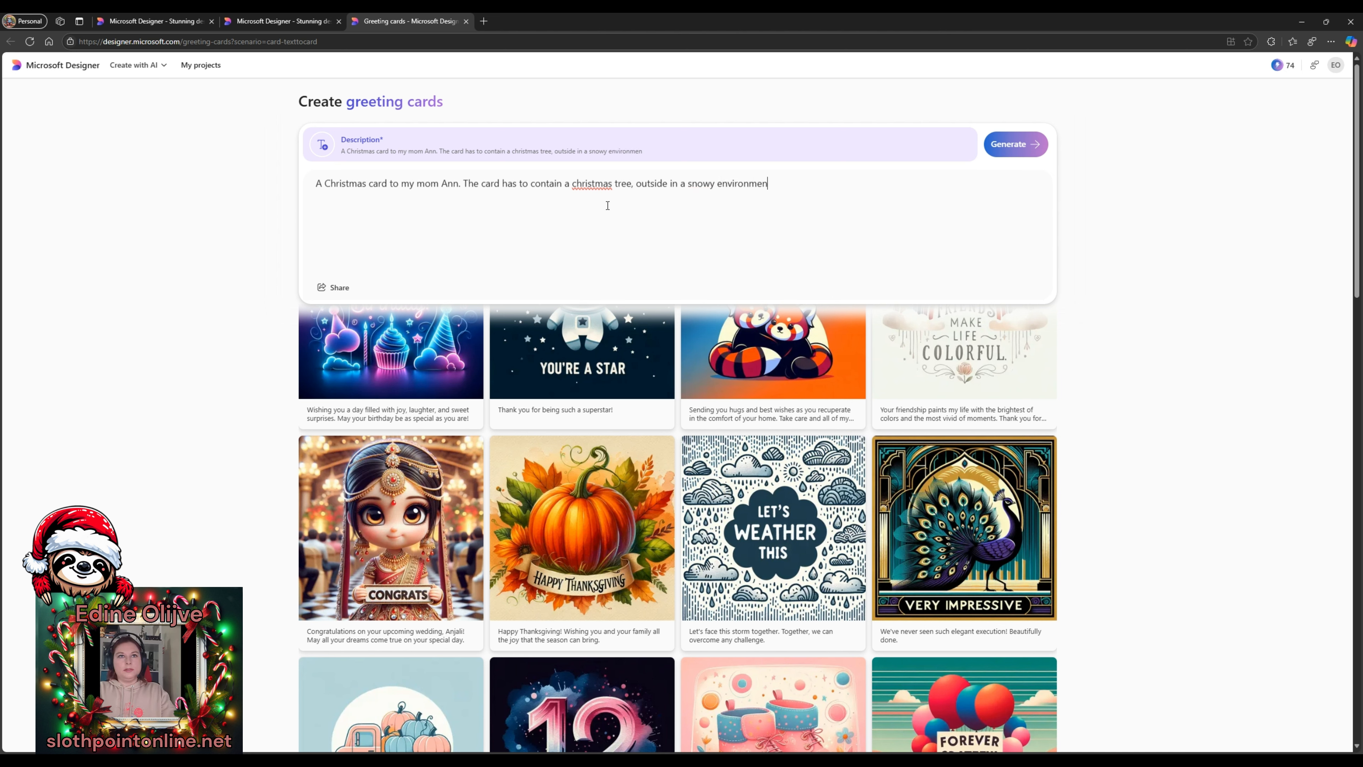
type("t. The tree is decorated wit")
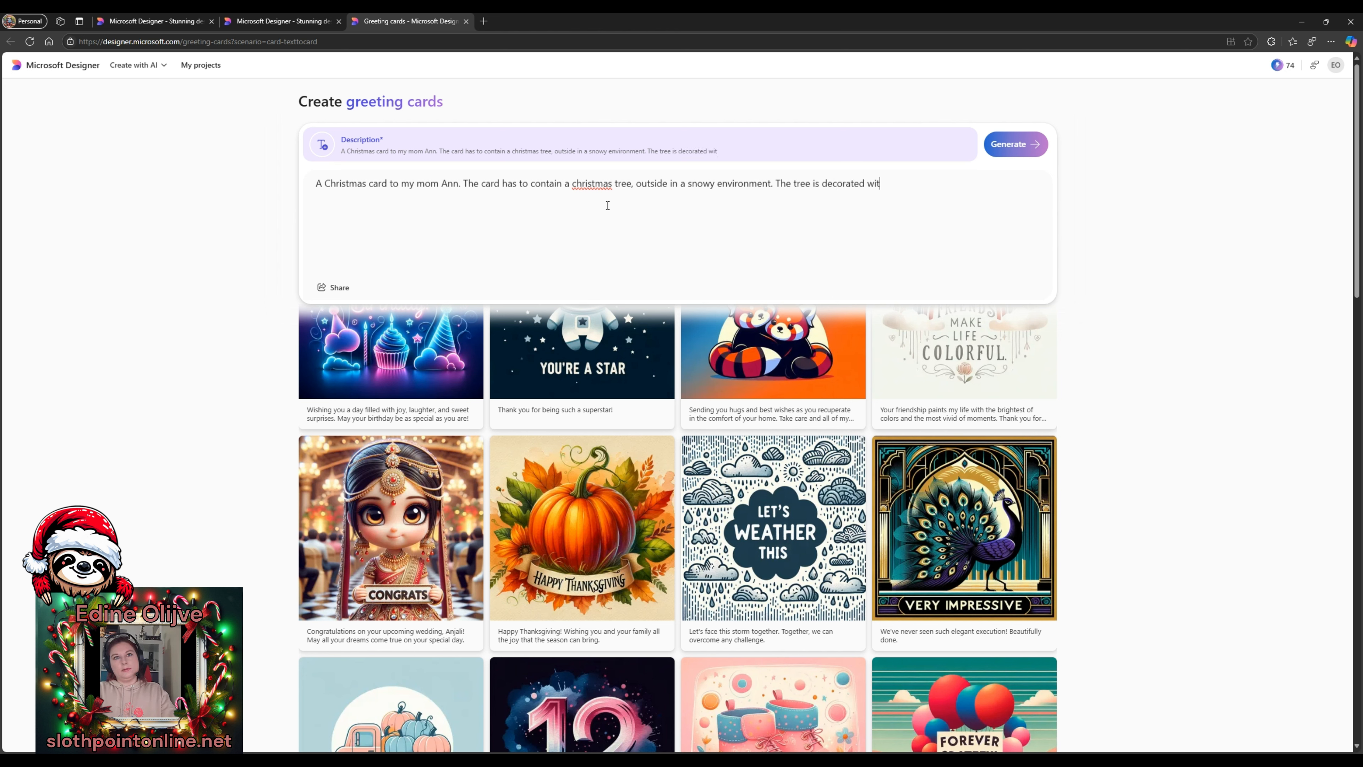
type("h colorful bau")
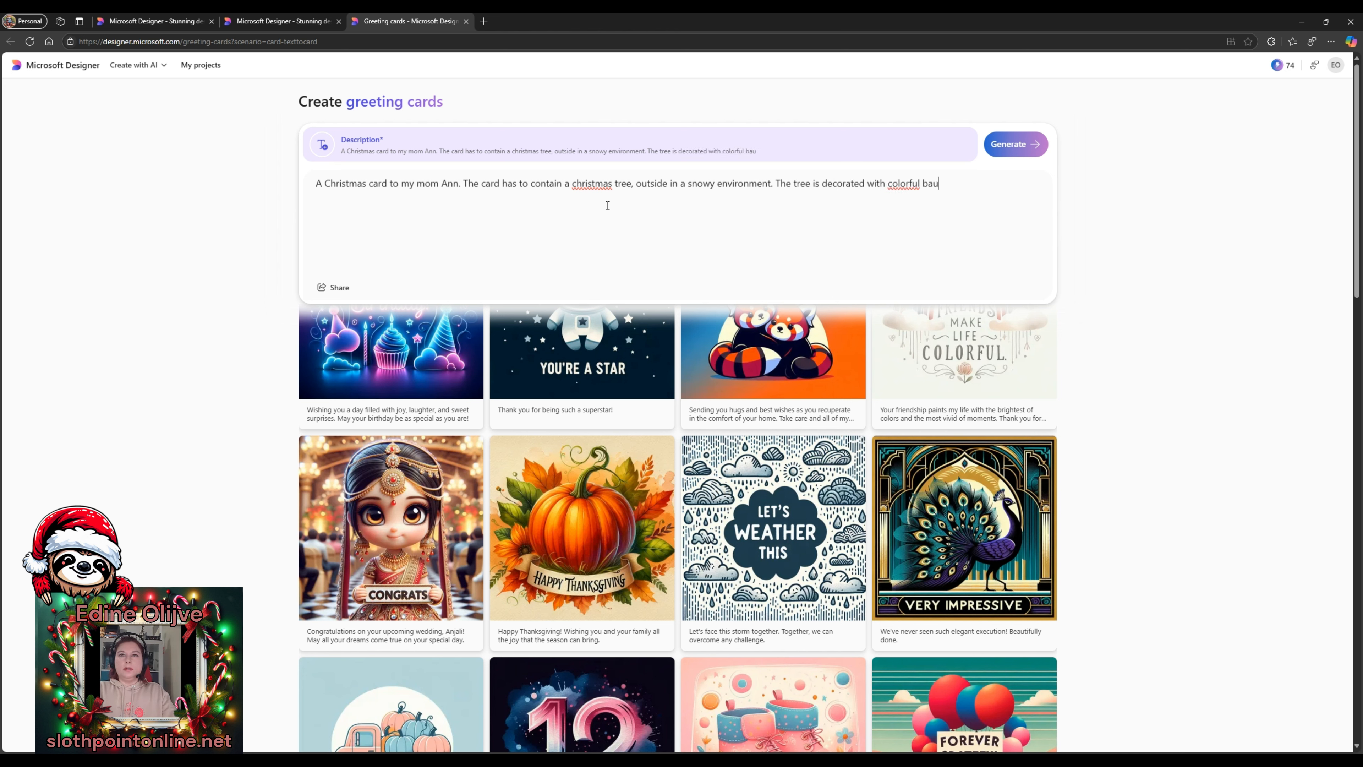
type("bles and light.")
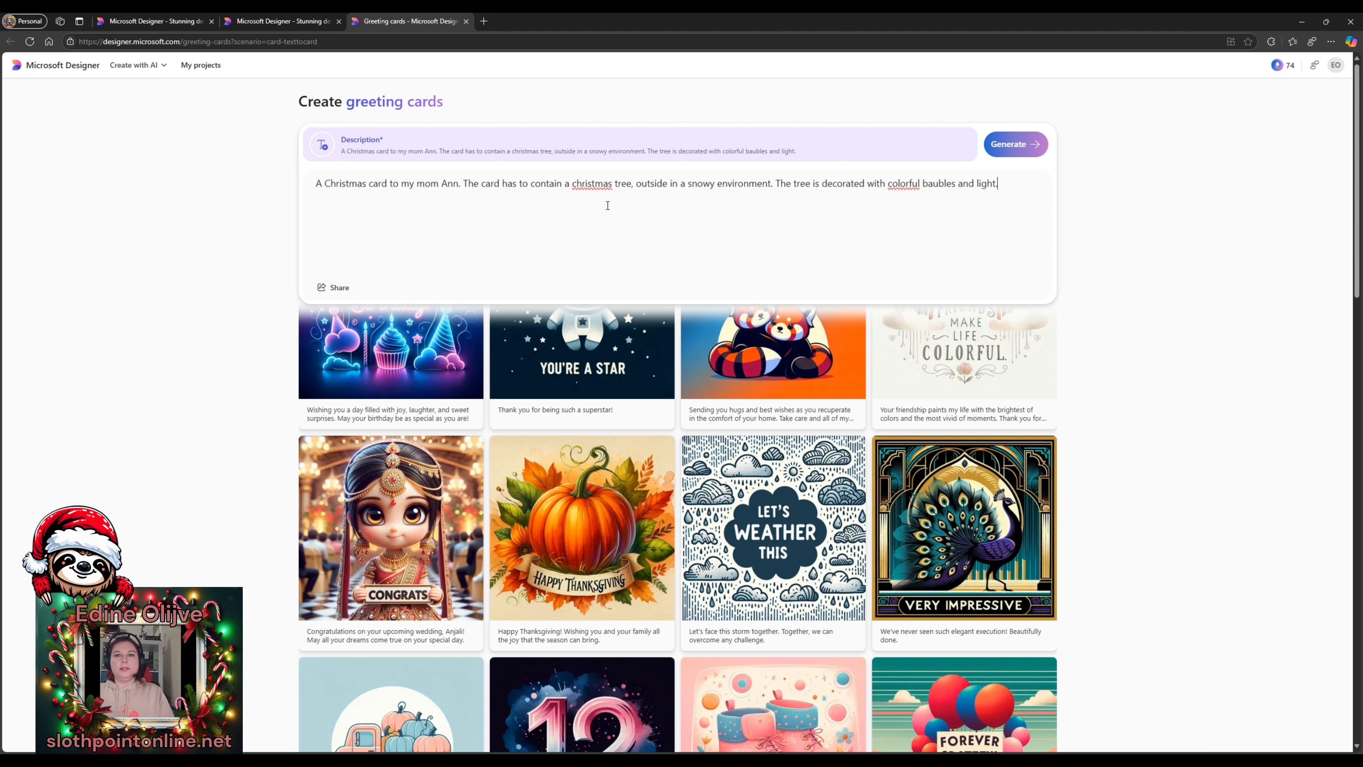
type(" The te")
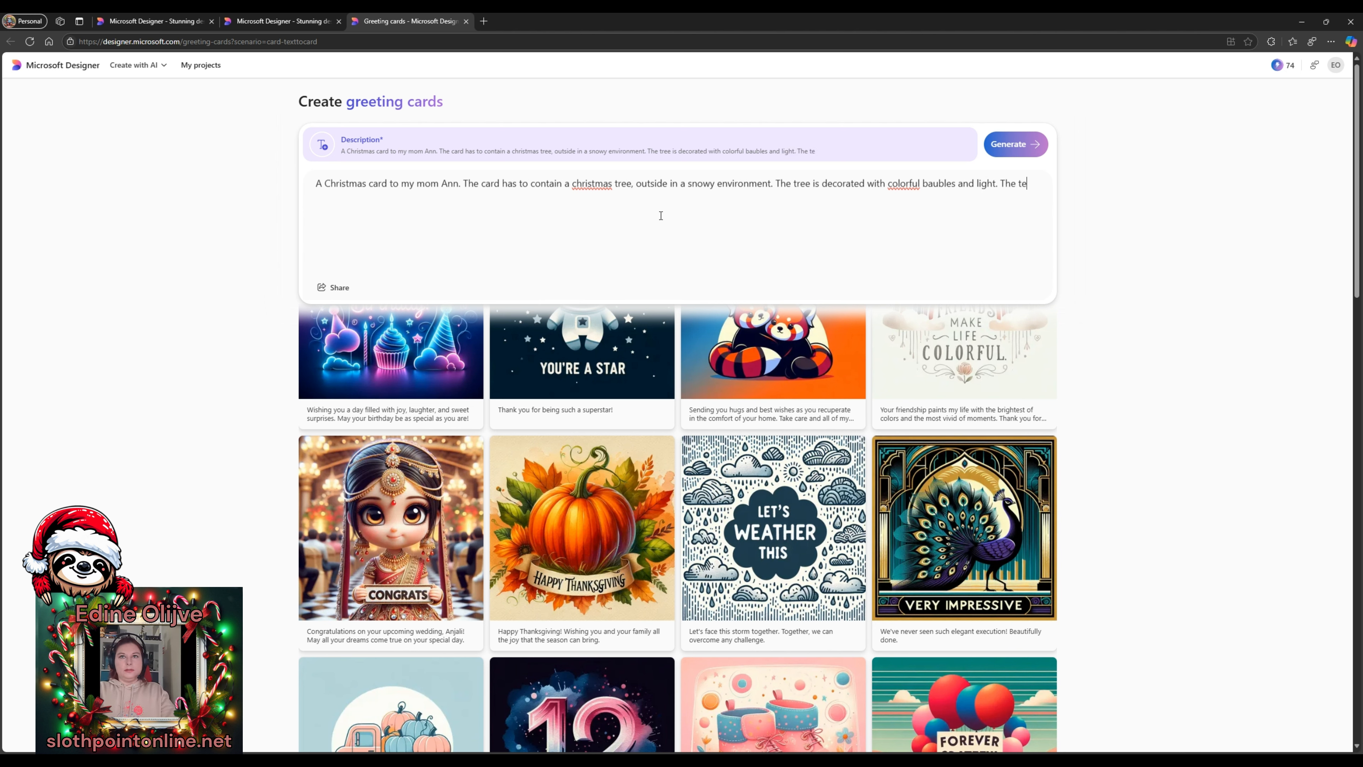
type("x")
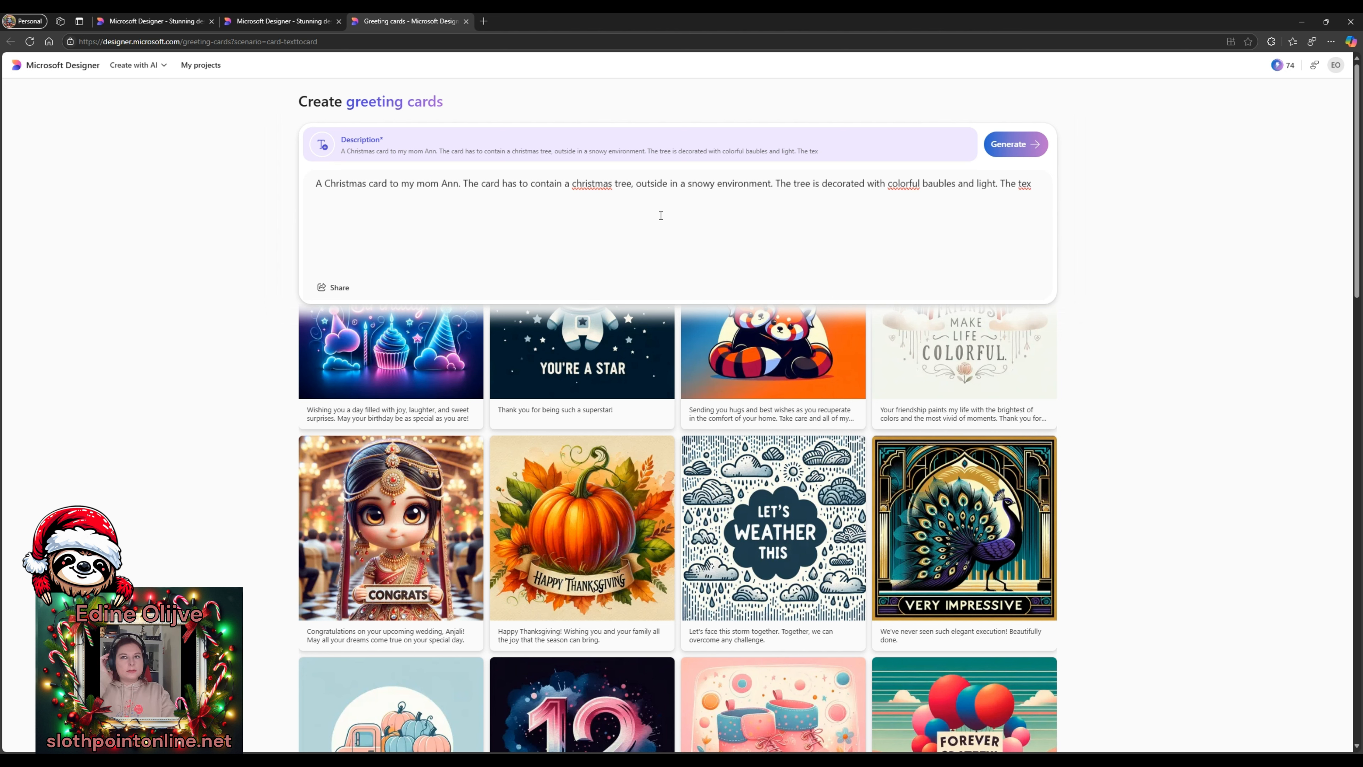
type("t")
type("o")
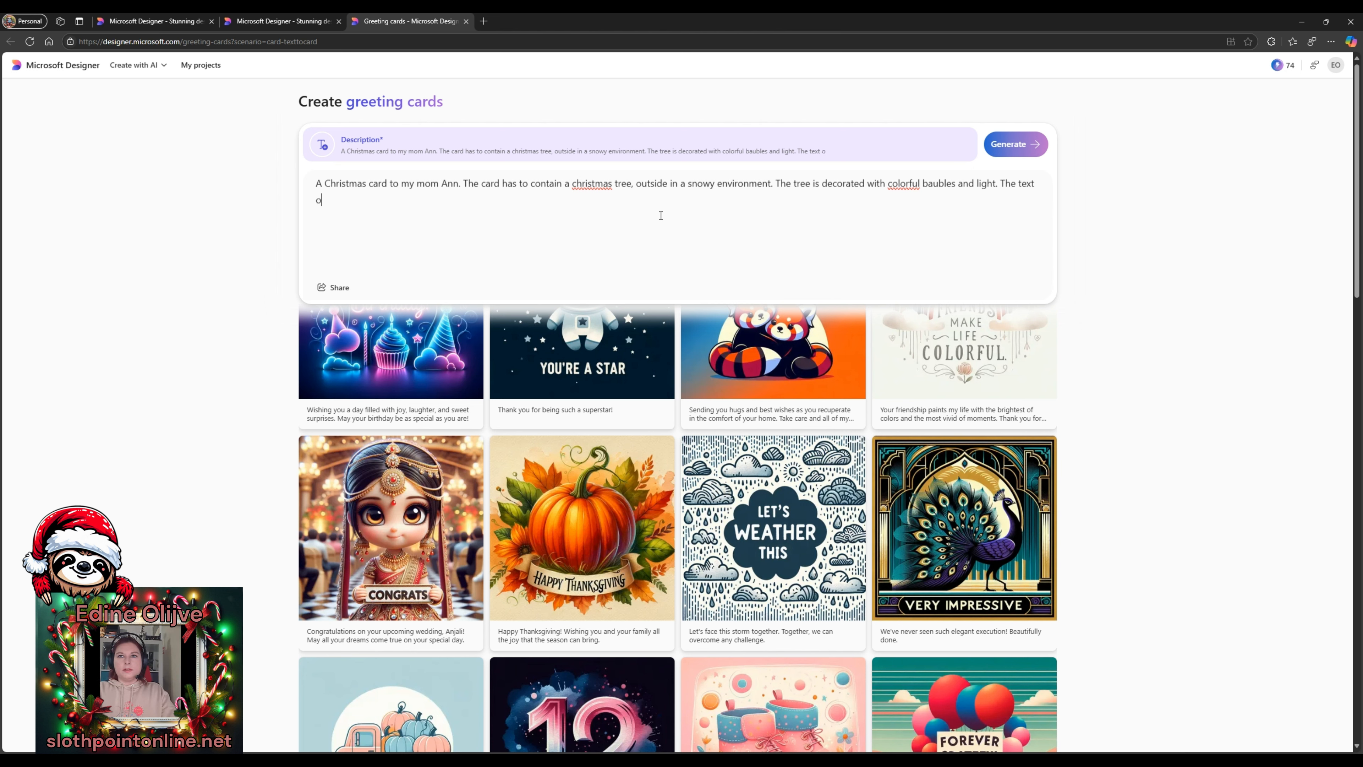
type("n the card says ")
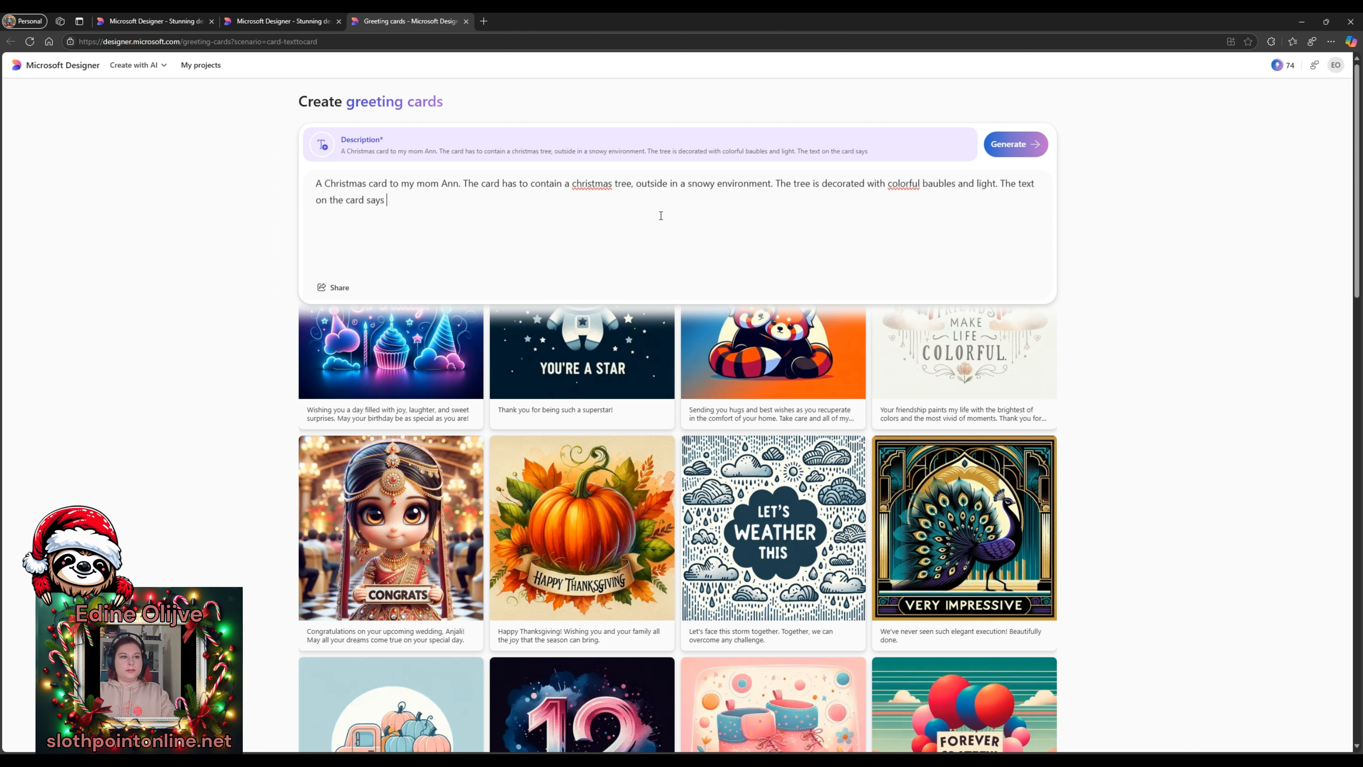
type("Merry Christmas.")
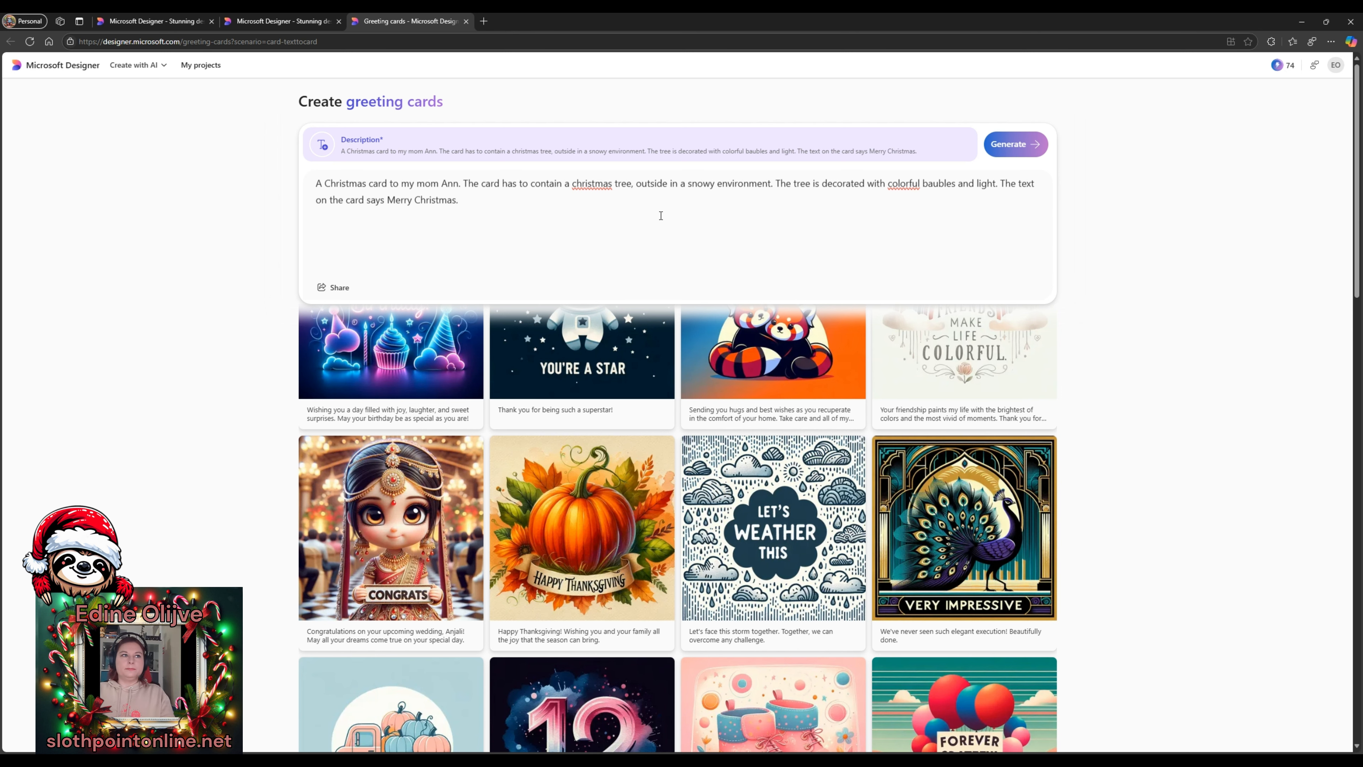
left_click(992, 144)
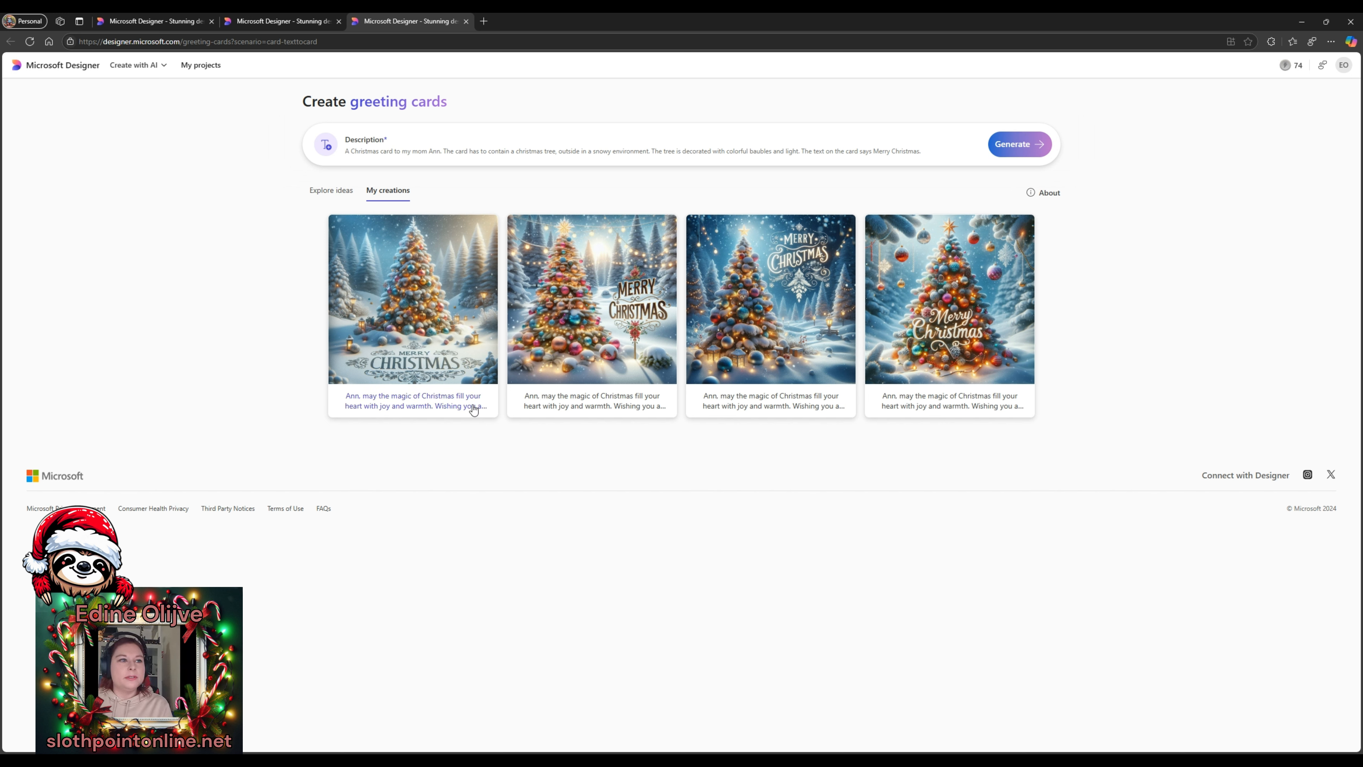
- Open the second decorated-tree Merry Christmas card full size and download it
left_click(580, 414)
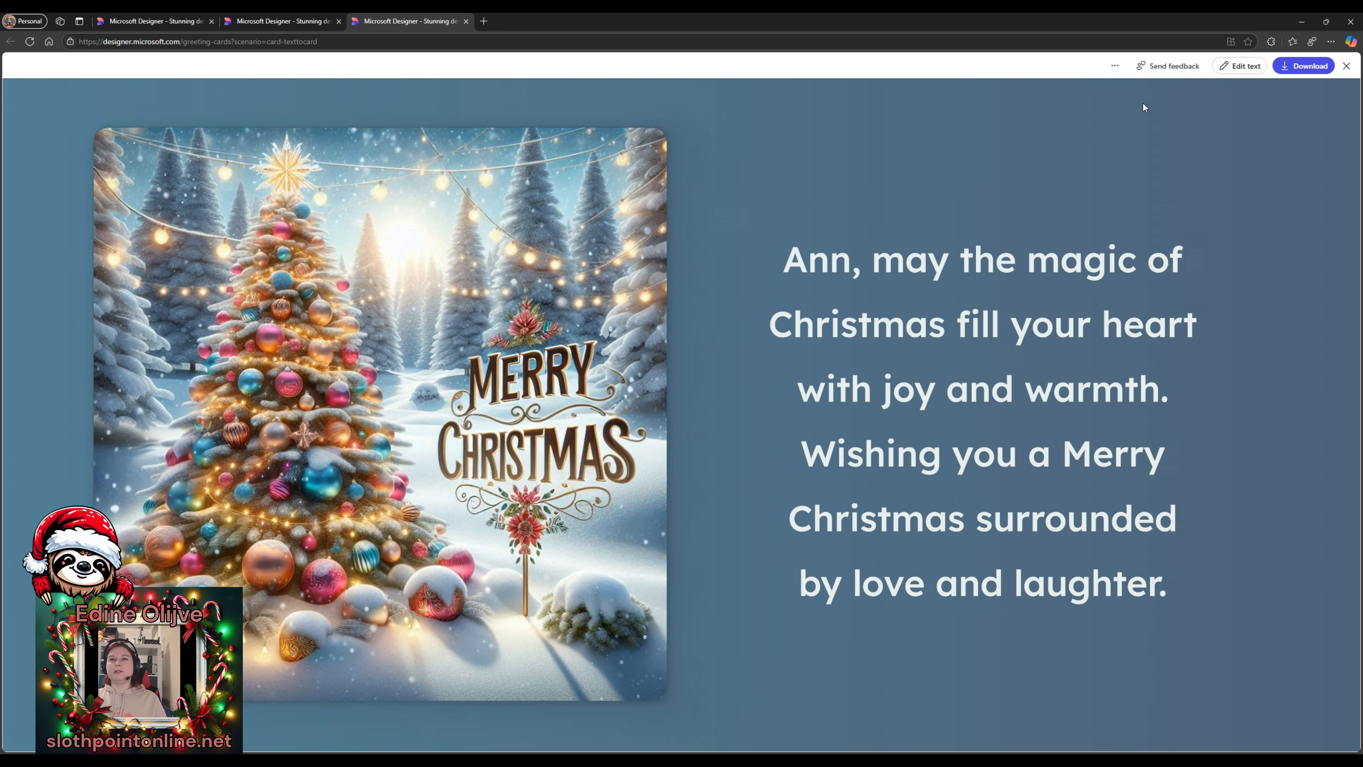
left_click(1308, 66)
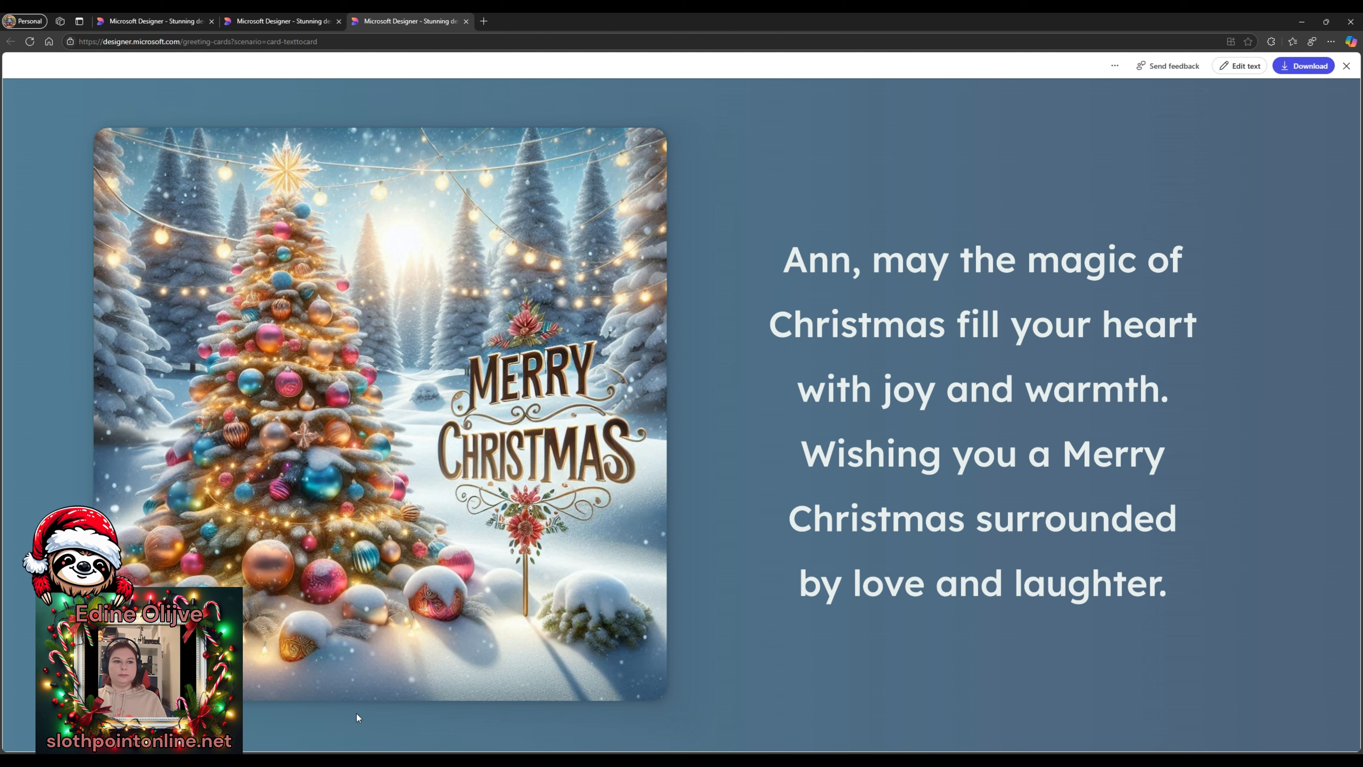
- Close the greeting card and start creating an icon from the Designer home page
left_click(1347, 66)
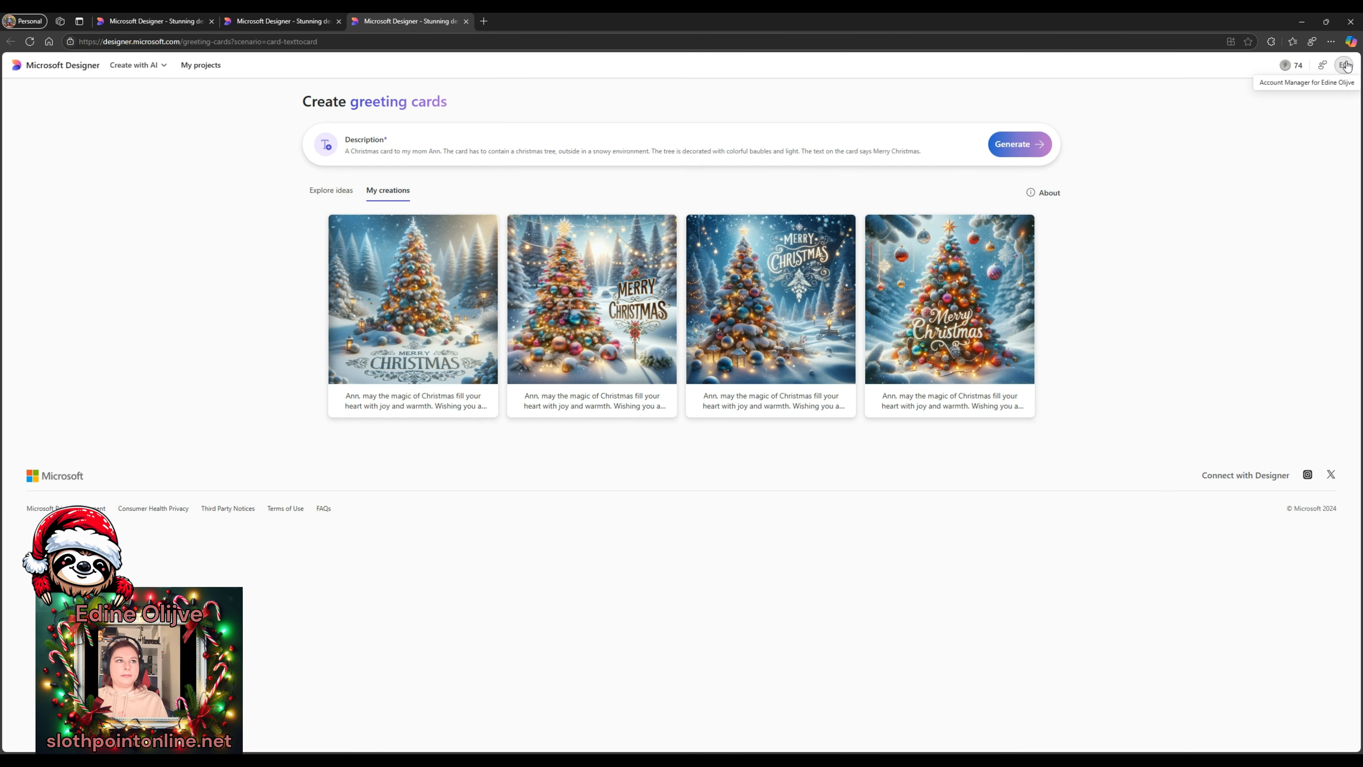
left_click(53, 65)
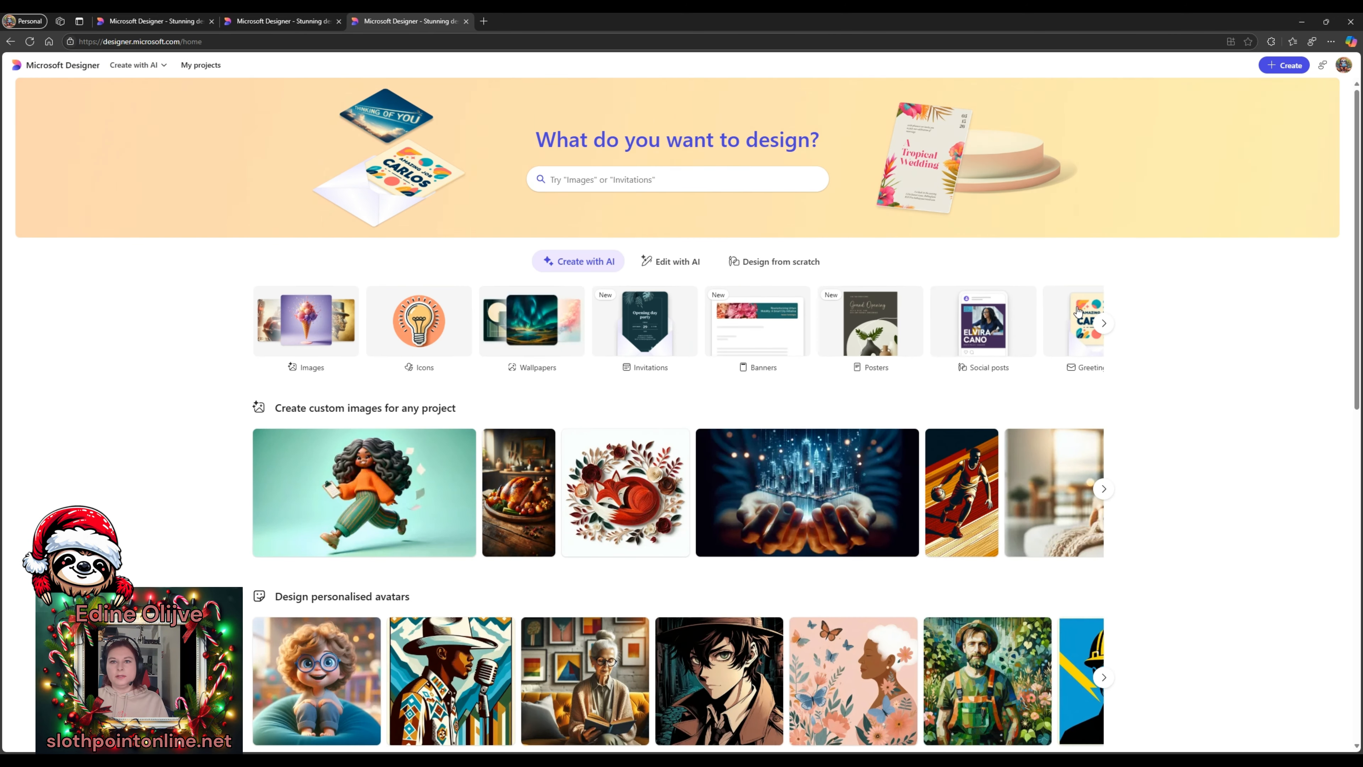
scroll(1151, 310, "down", 3)
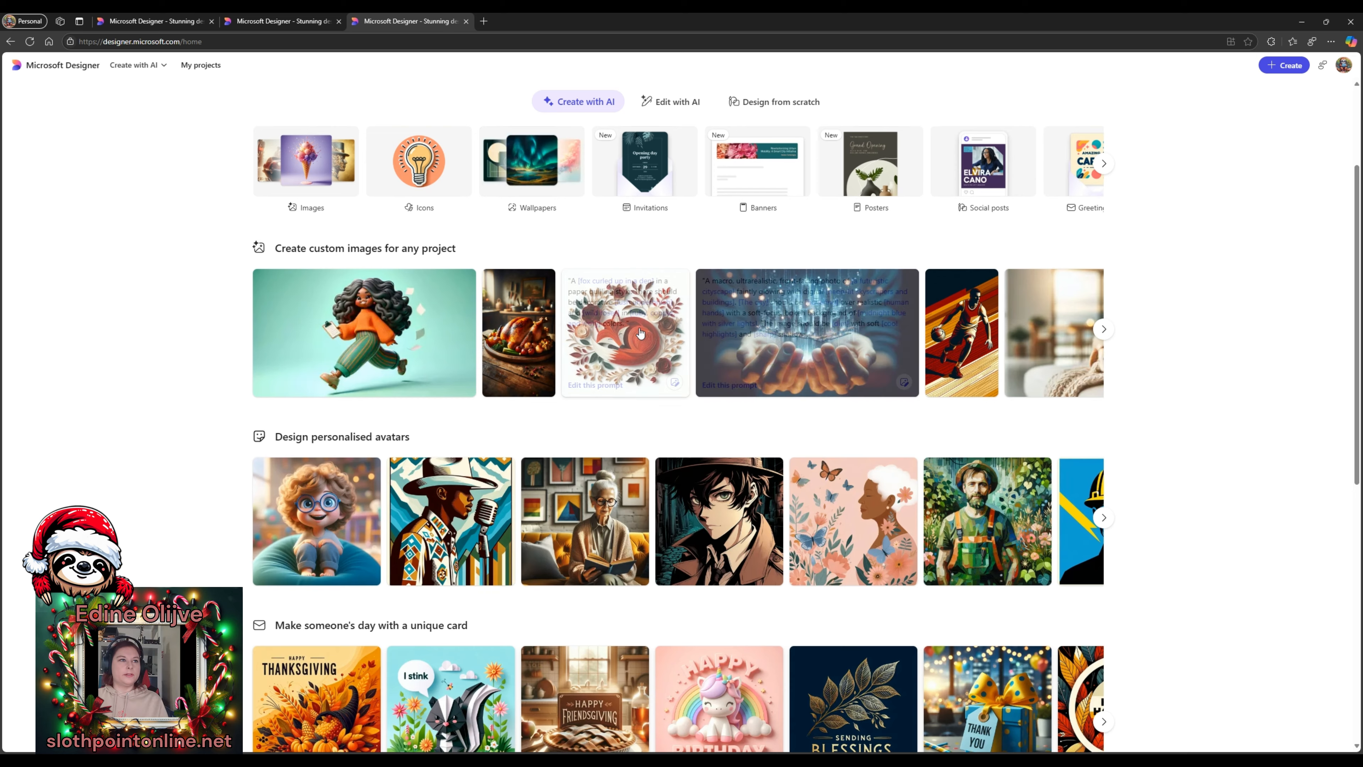
mouse_move(441, 300)
scroll(441, 299, "down", 3)
scroll(429, 290, "up", 5)
left_click(422, 283)
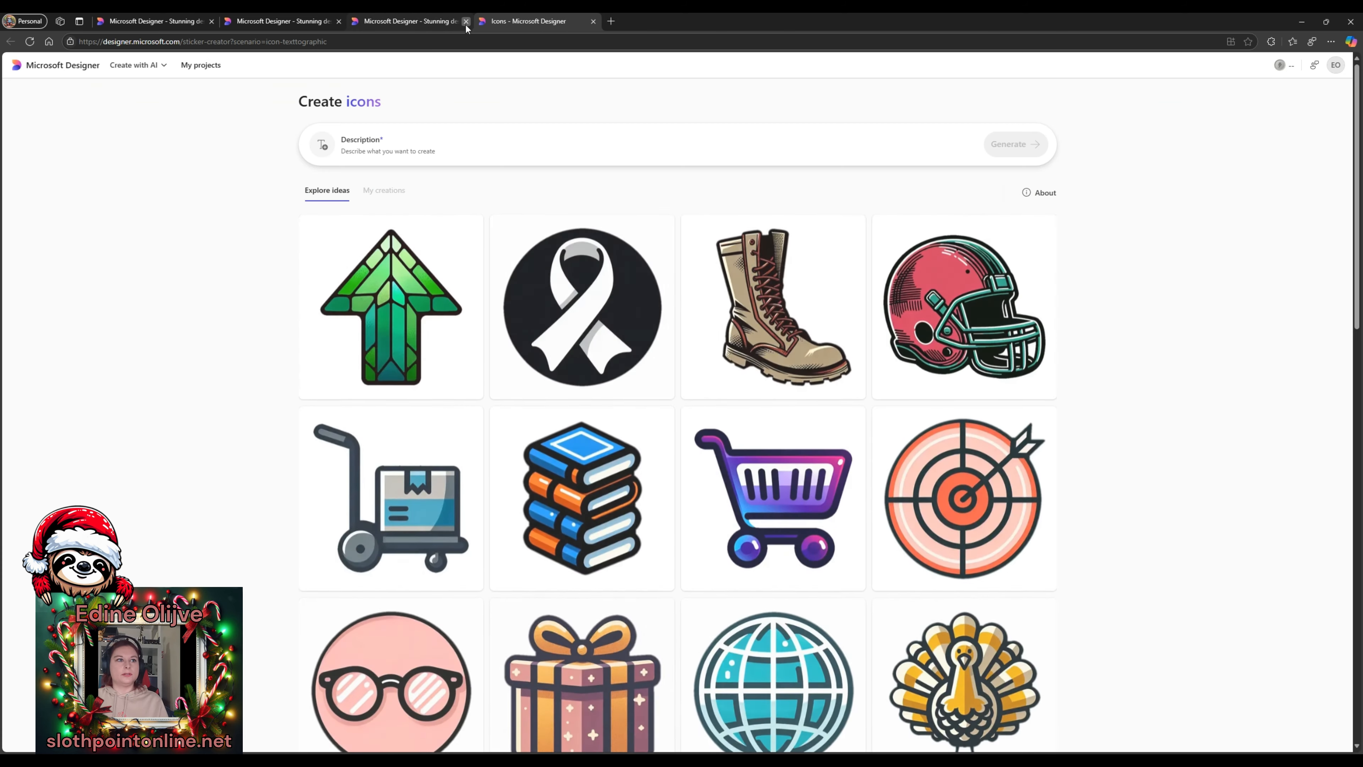
- Close the three leftover Designer tabs and show the My creations gallery of sloth icons
left_click(466, 22)
left_click(339, 22)
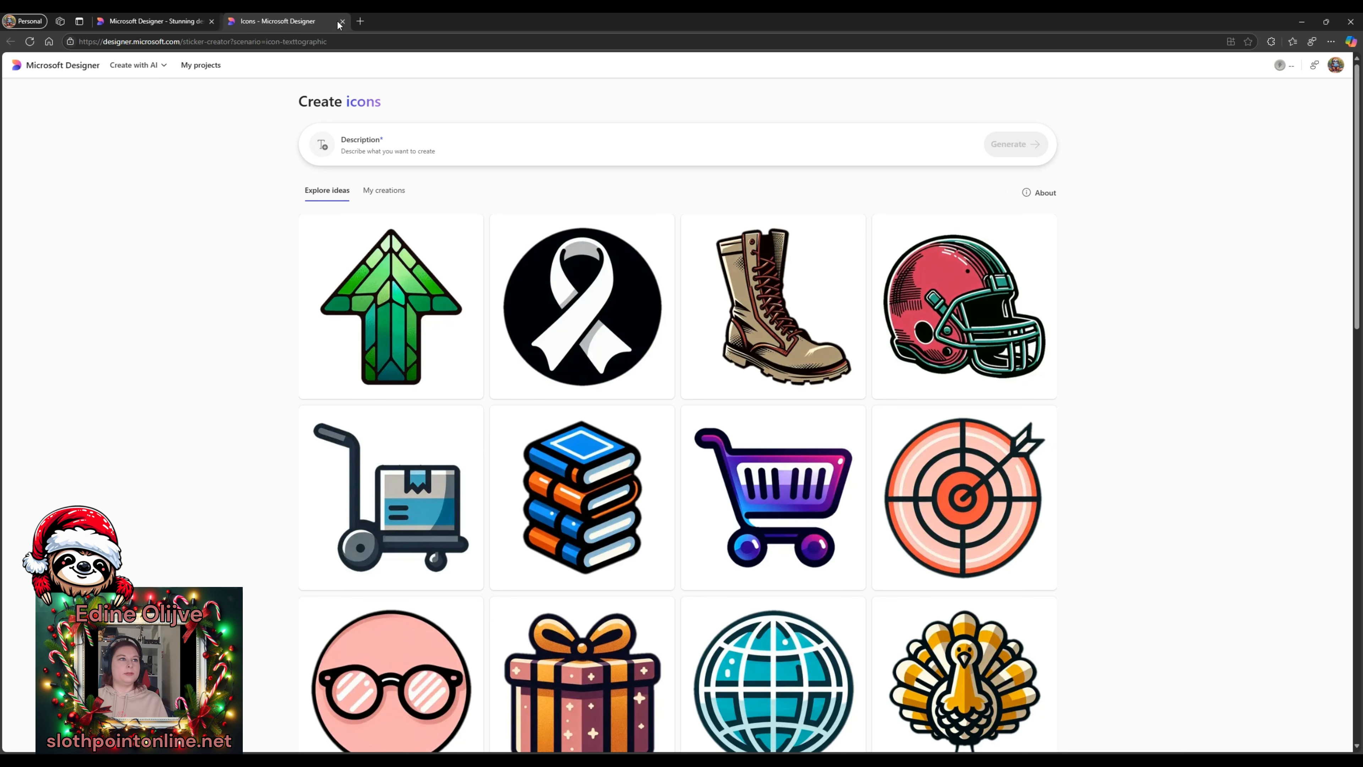
left_click(212, 22)
scroll(278, 187, "down", 5)
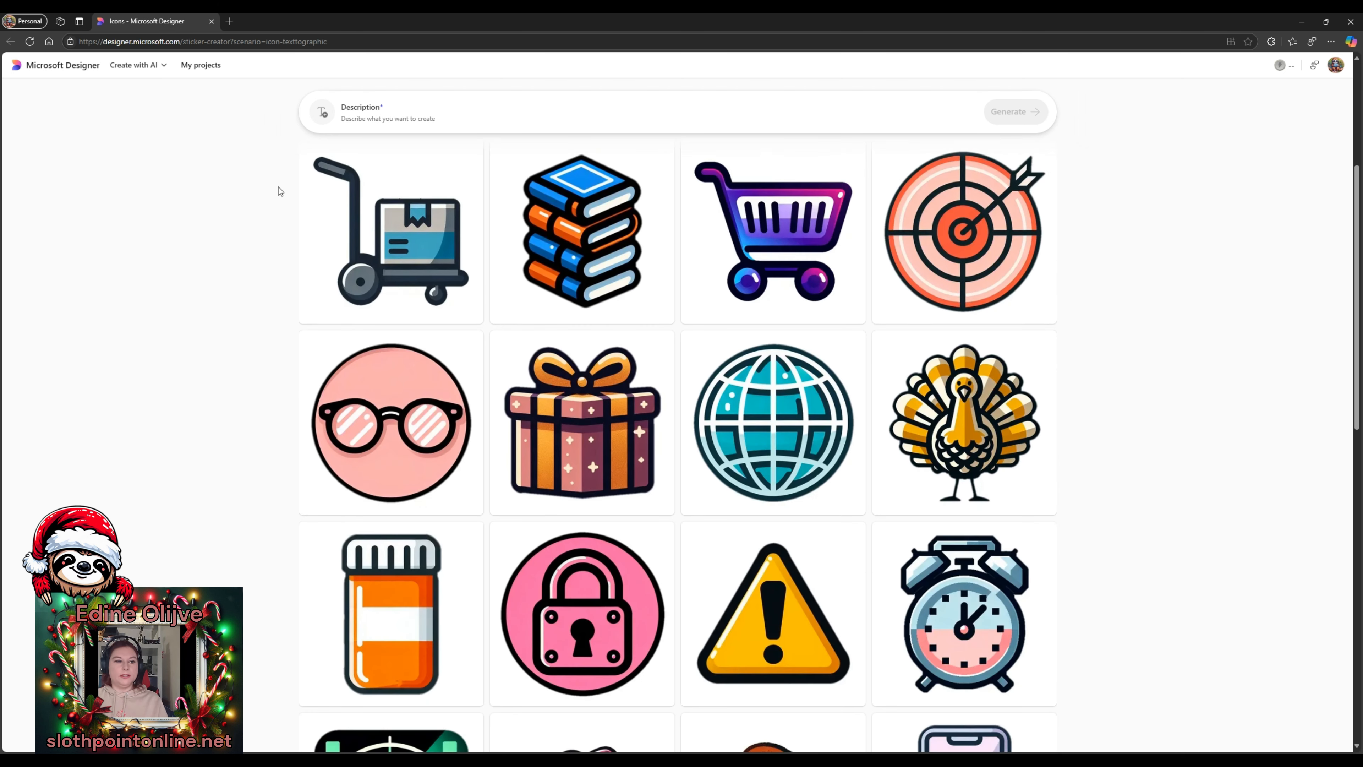
scroll(322, 199, "up", 5)
left_click(449, 157)
left_click(276, 265)
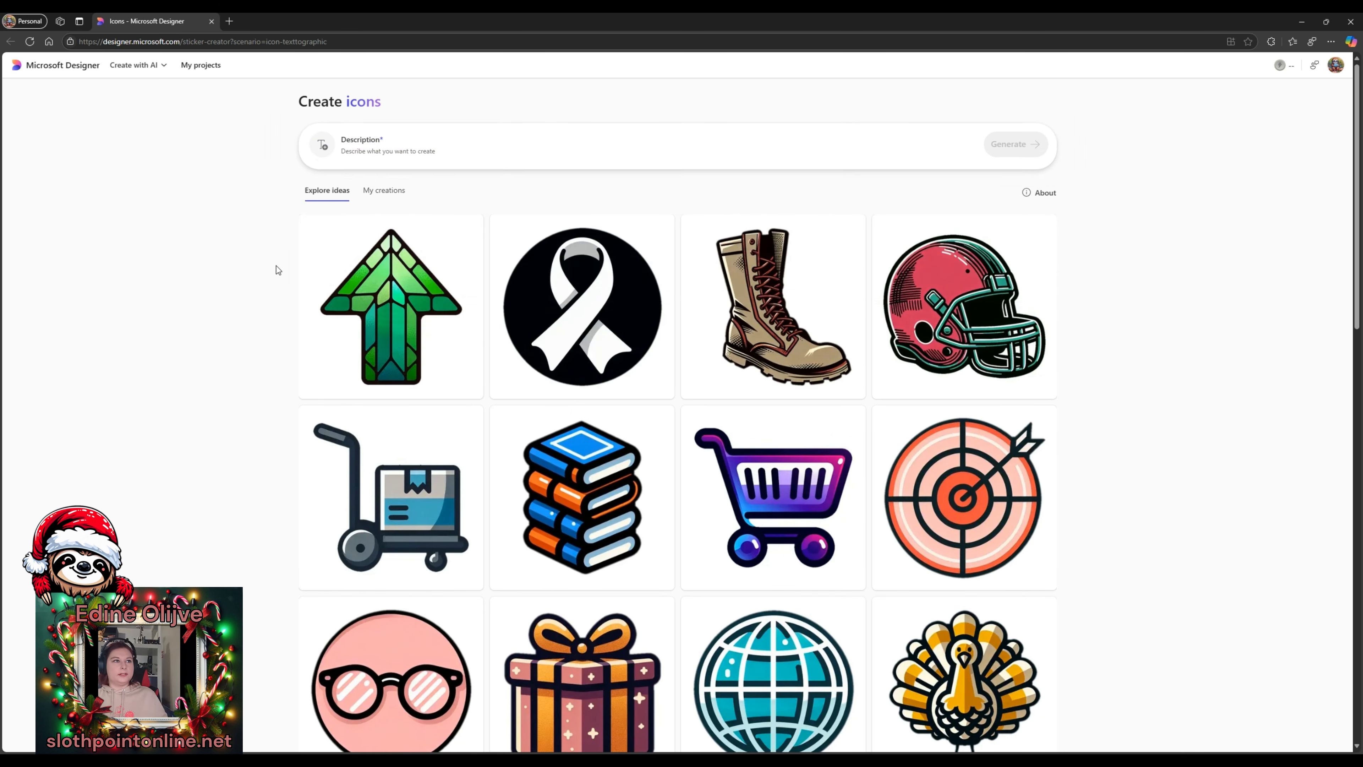
left_click(393, 194)
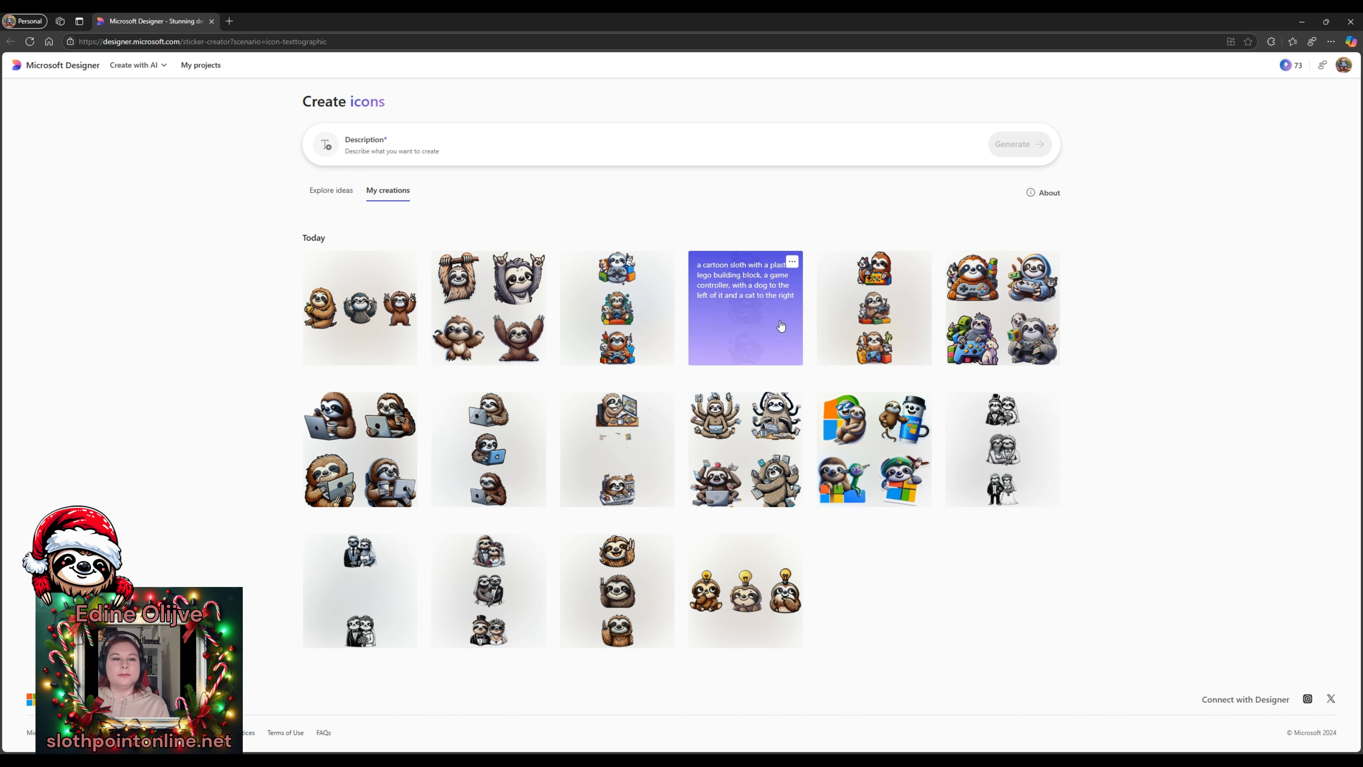
- Preview the lego-and-pets sloth icon, close it, and open an empty description box
left_click(621, 318)
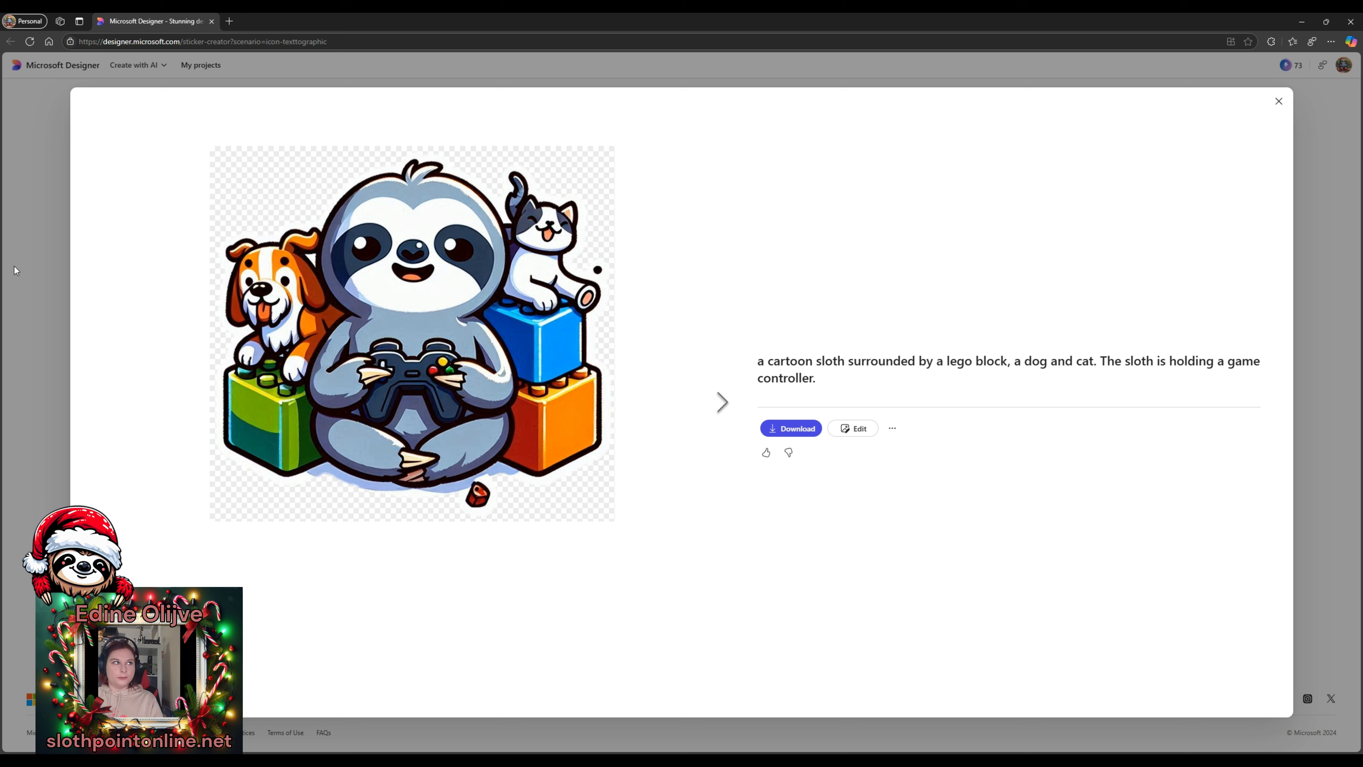
left_click(1280, 101)
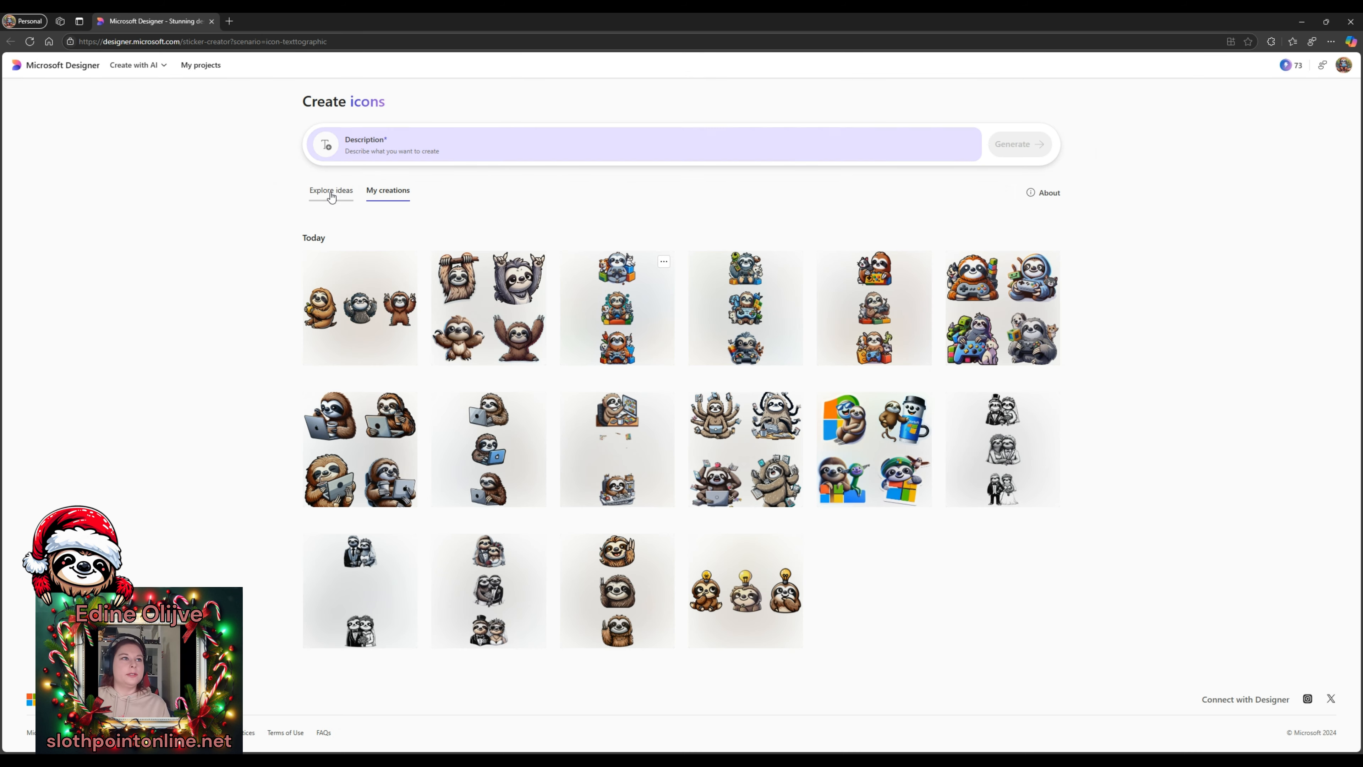
left_click(366, 146)
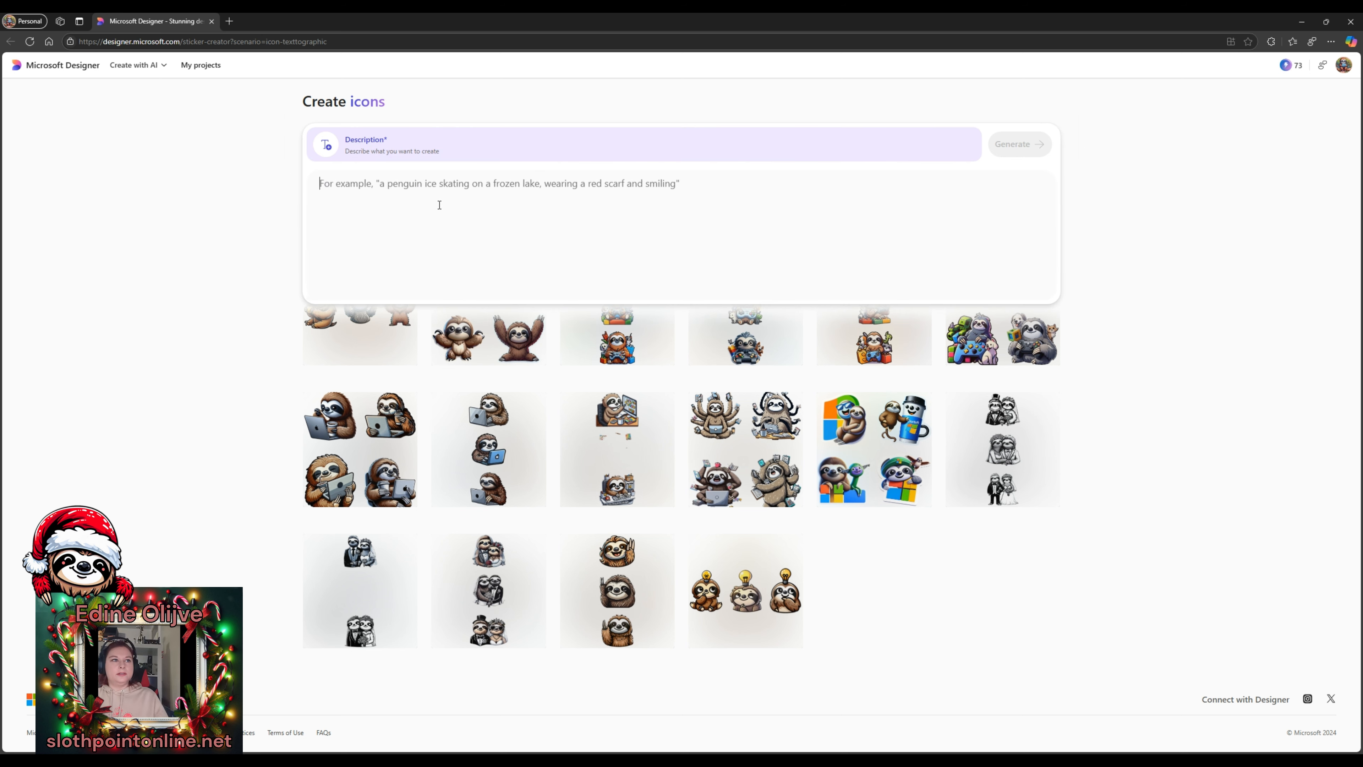
- Generate icons from 'a sloth wearing a red santa claus hat. the style is cartoonlike.'
type("a SLOTH")
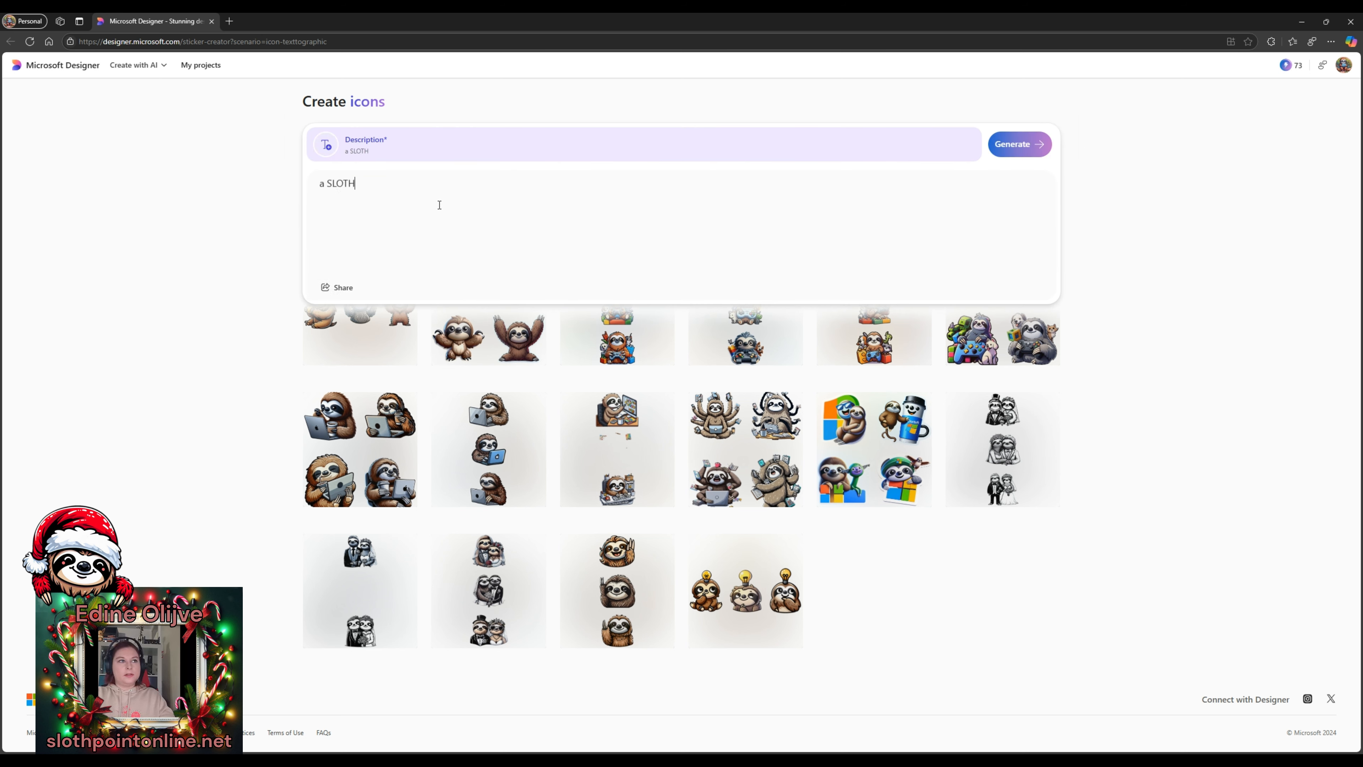
key("BackSpace")
key("BackSpace")
key("BackSpace")
key("BackSpace")
key("BackSpace")
type("sloth wearing a")
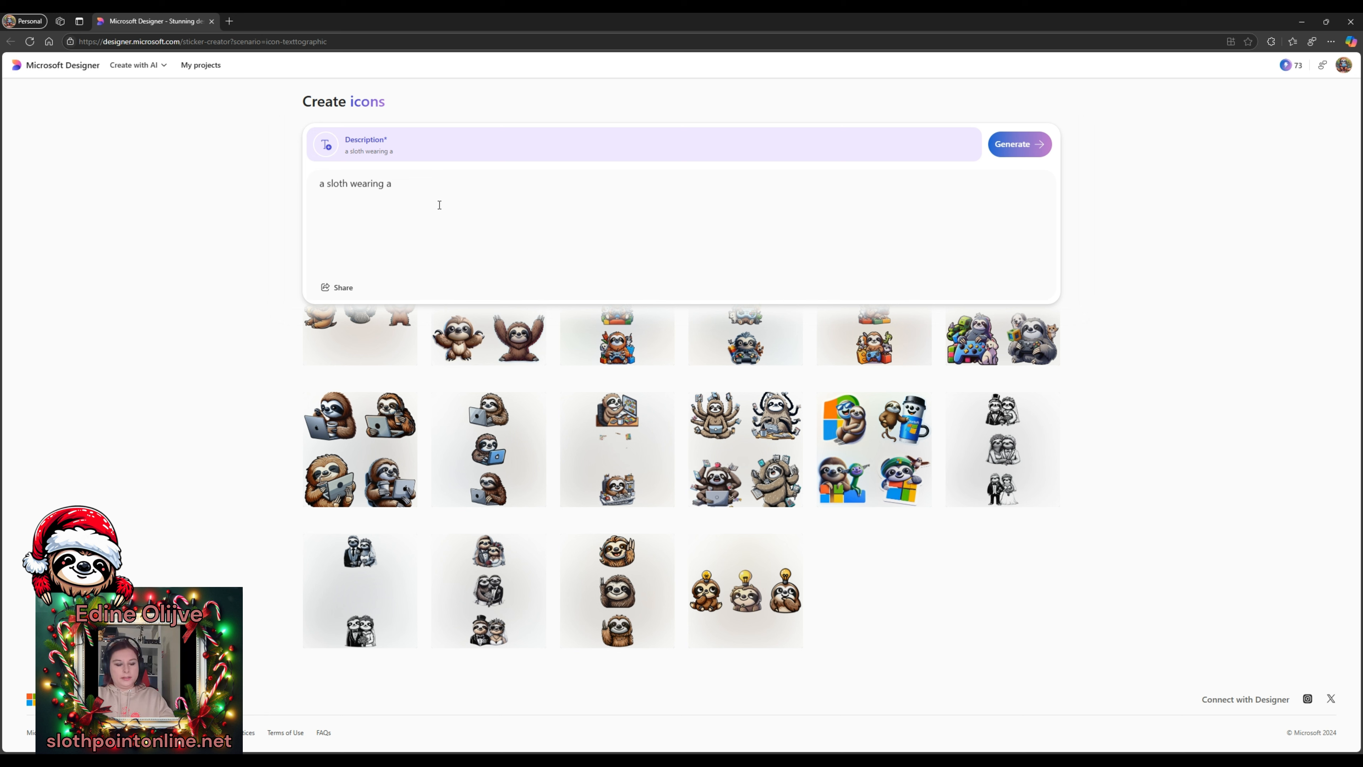
type("red santa claus")
type("hat")
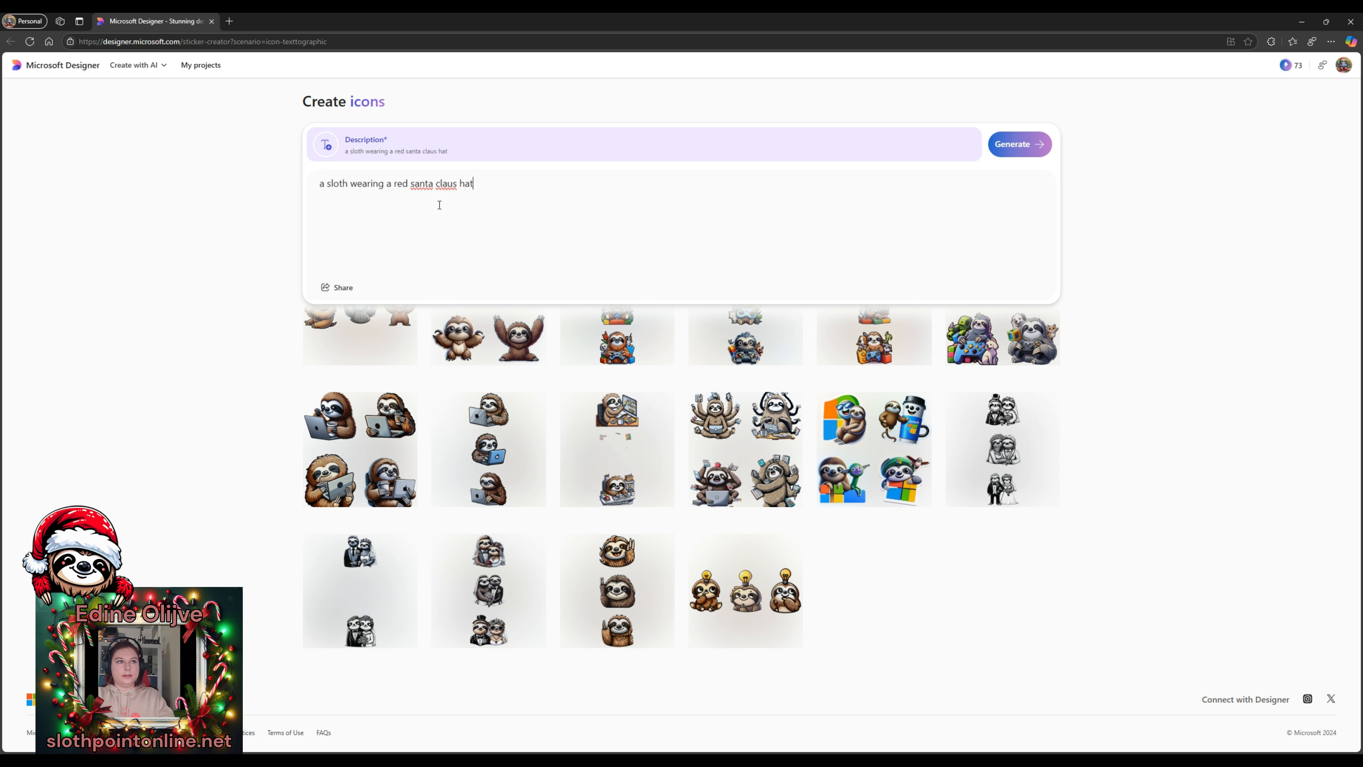
type(". the style ")
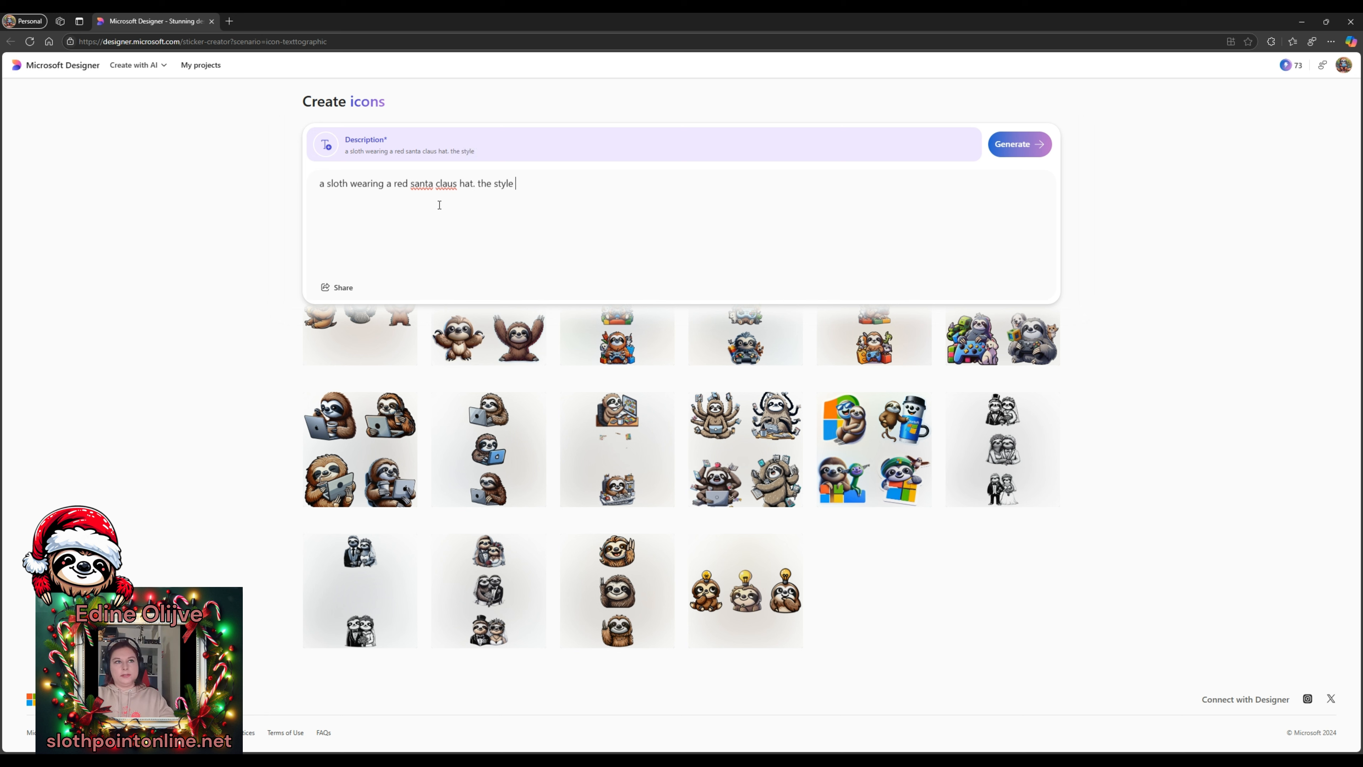
type("is cartoonish")
type("ike.")
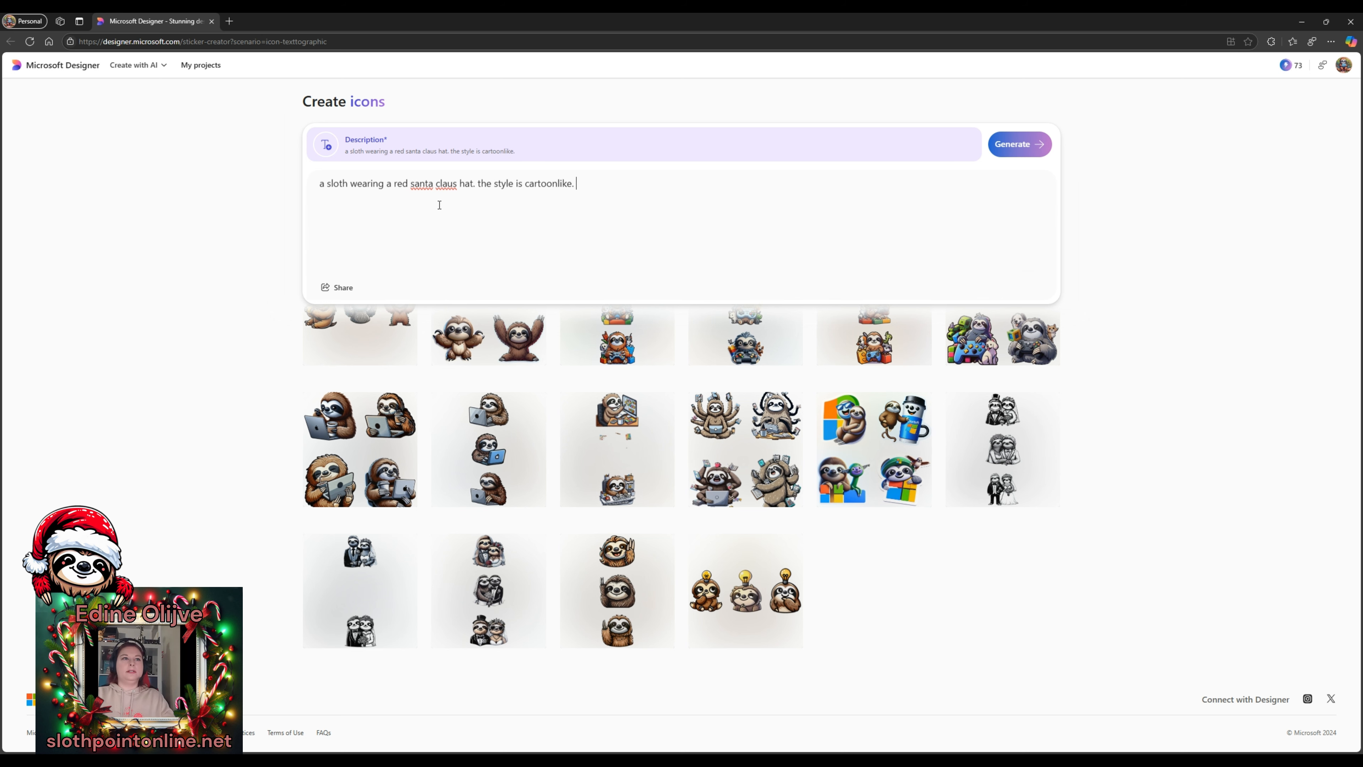
left_click(1016, 144)
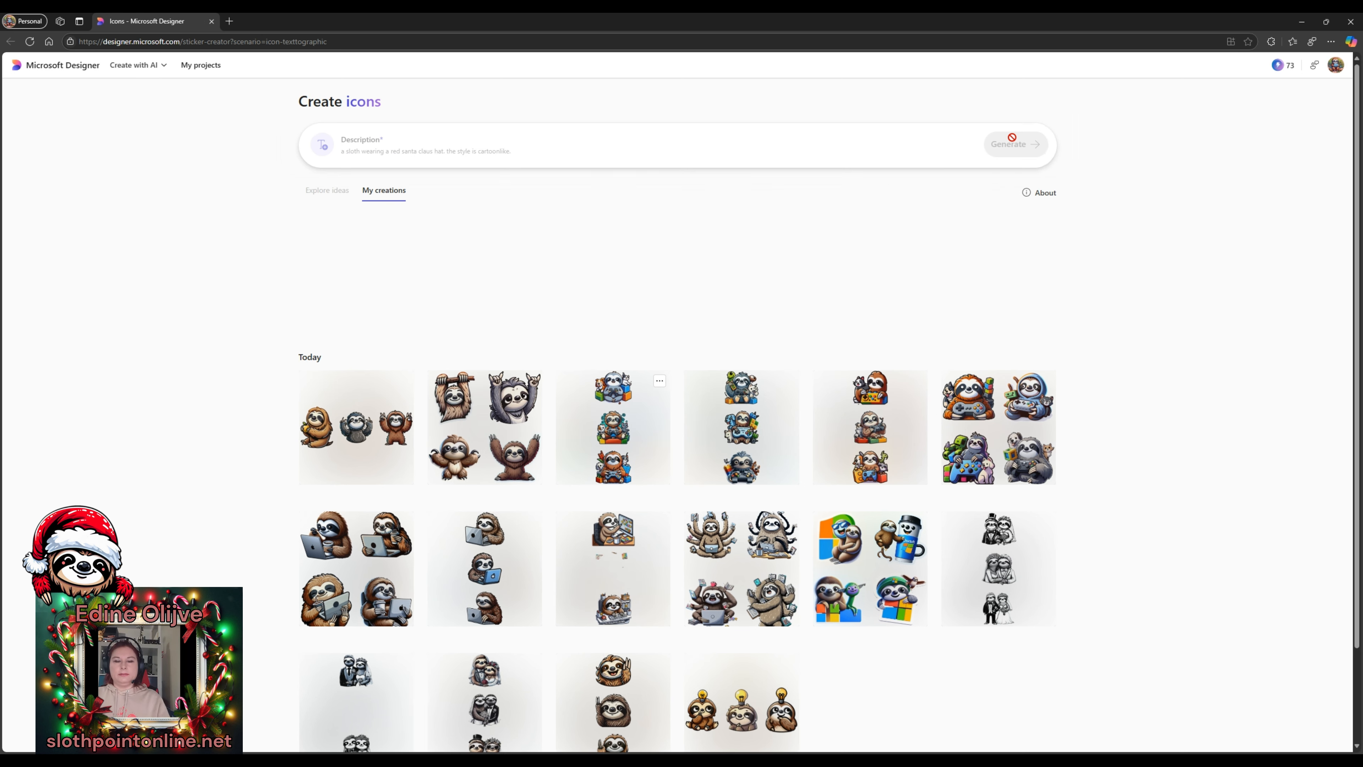
- Download the first Santa-hat sloth icon, close its preview and return to the home page
left_click(350, 331)
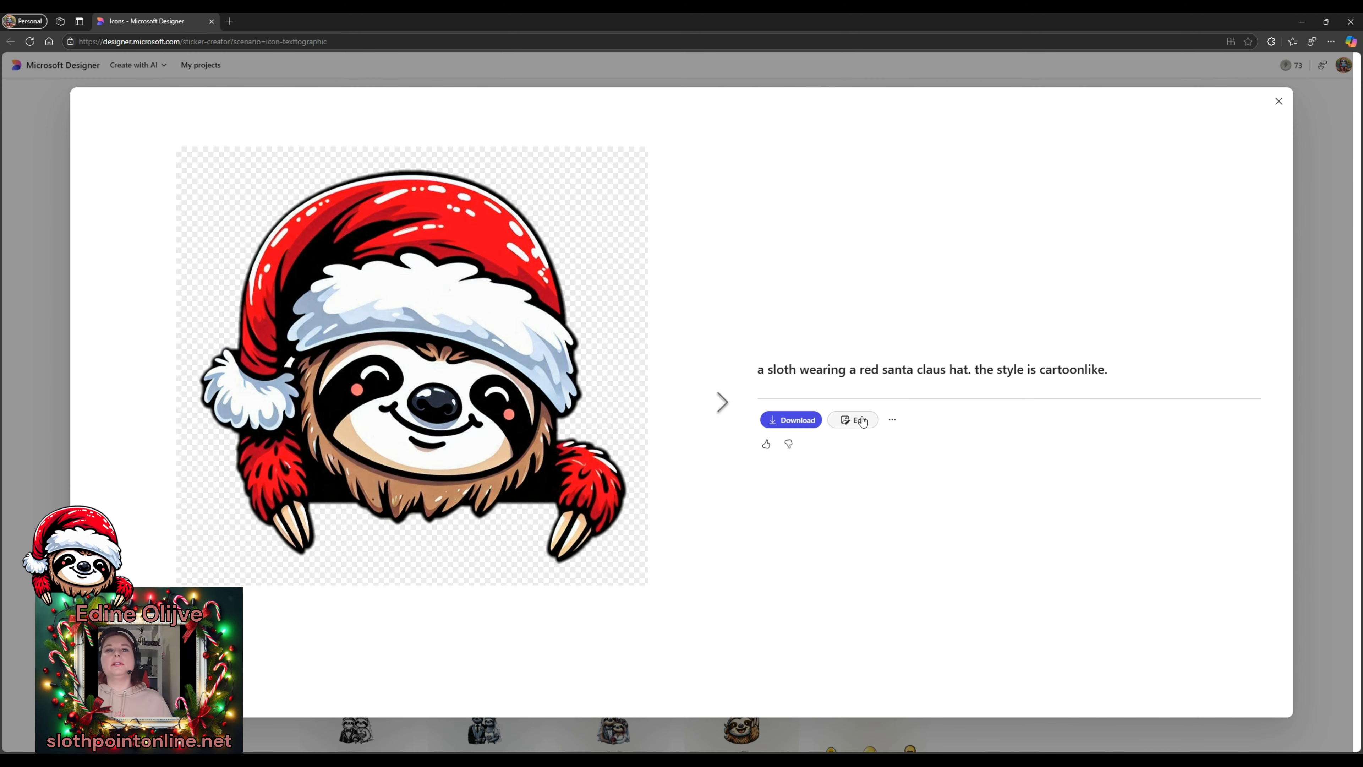
left_click(793, 417)
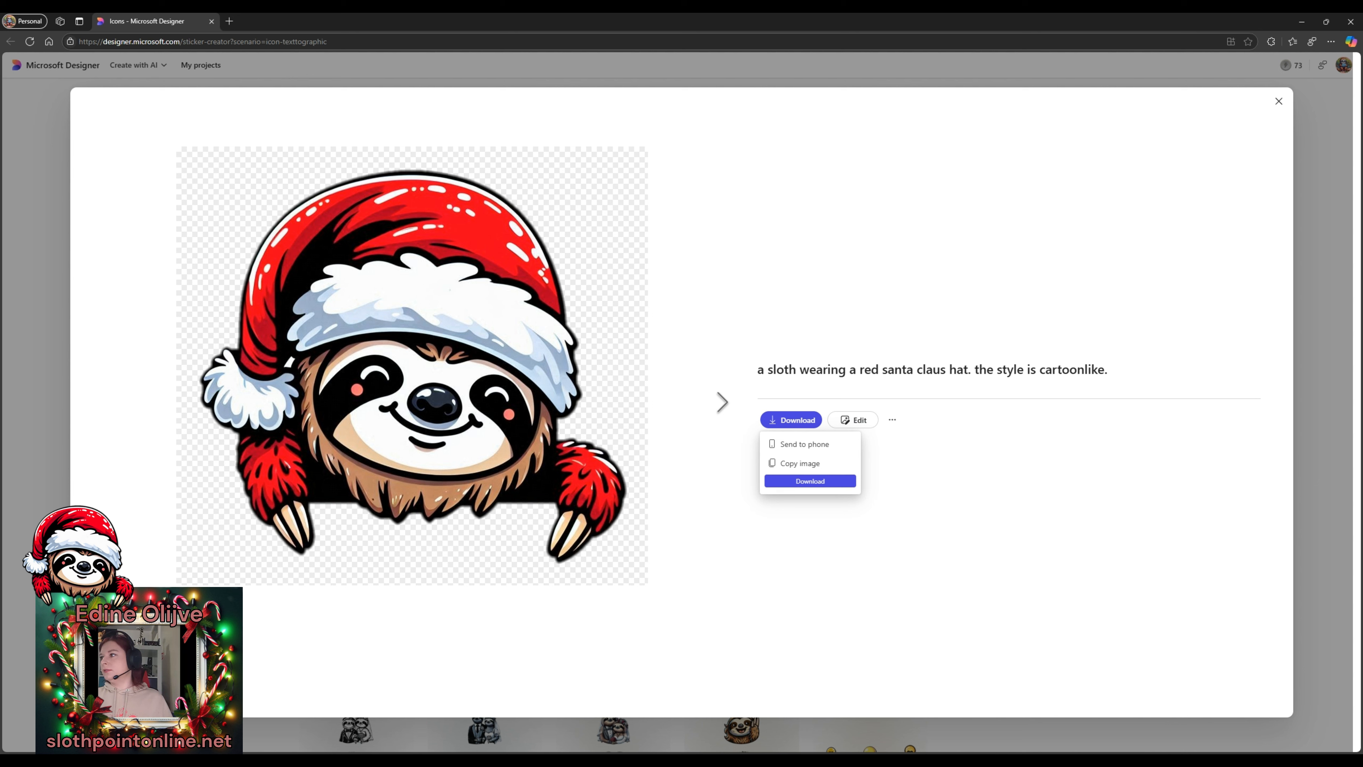
left_click(786, 481)
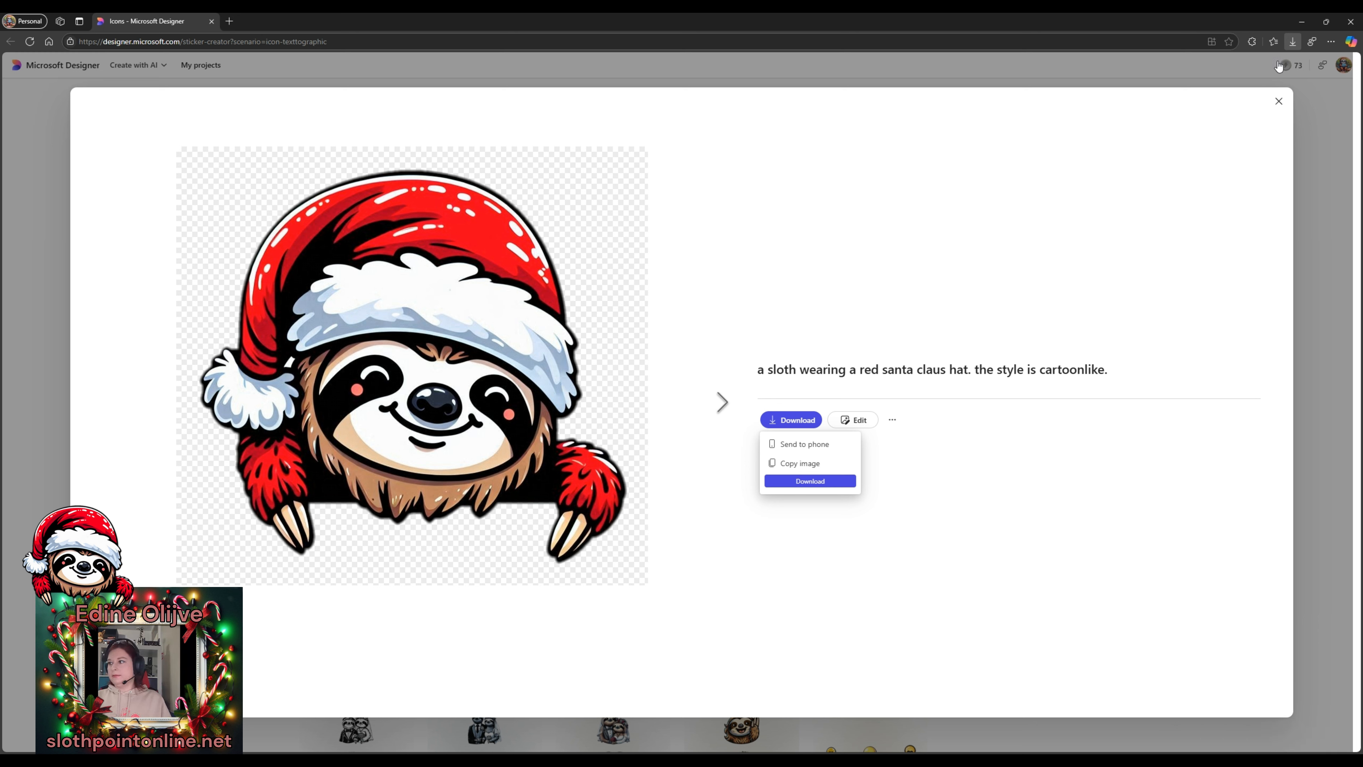
left_click(1278, 102)
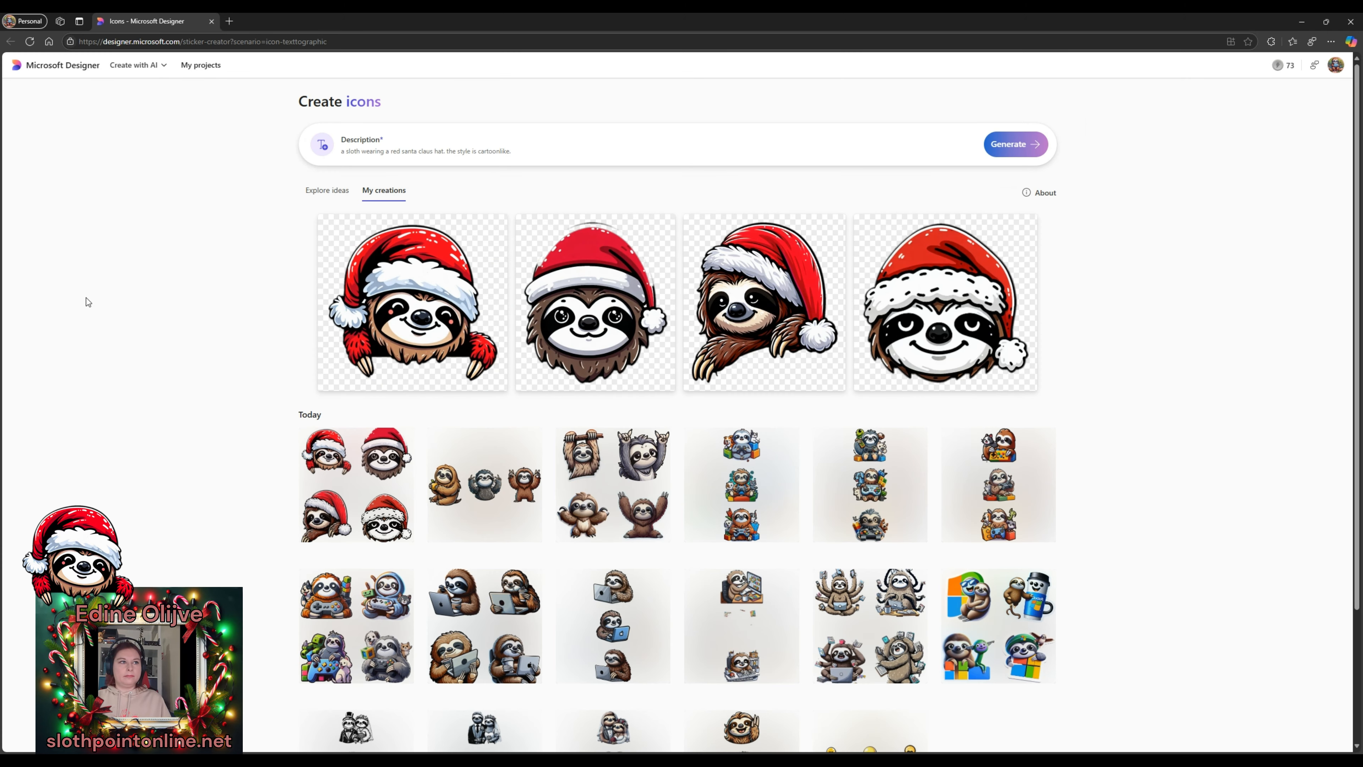
left_click(50, 67)
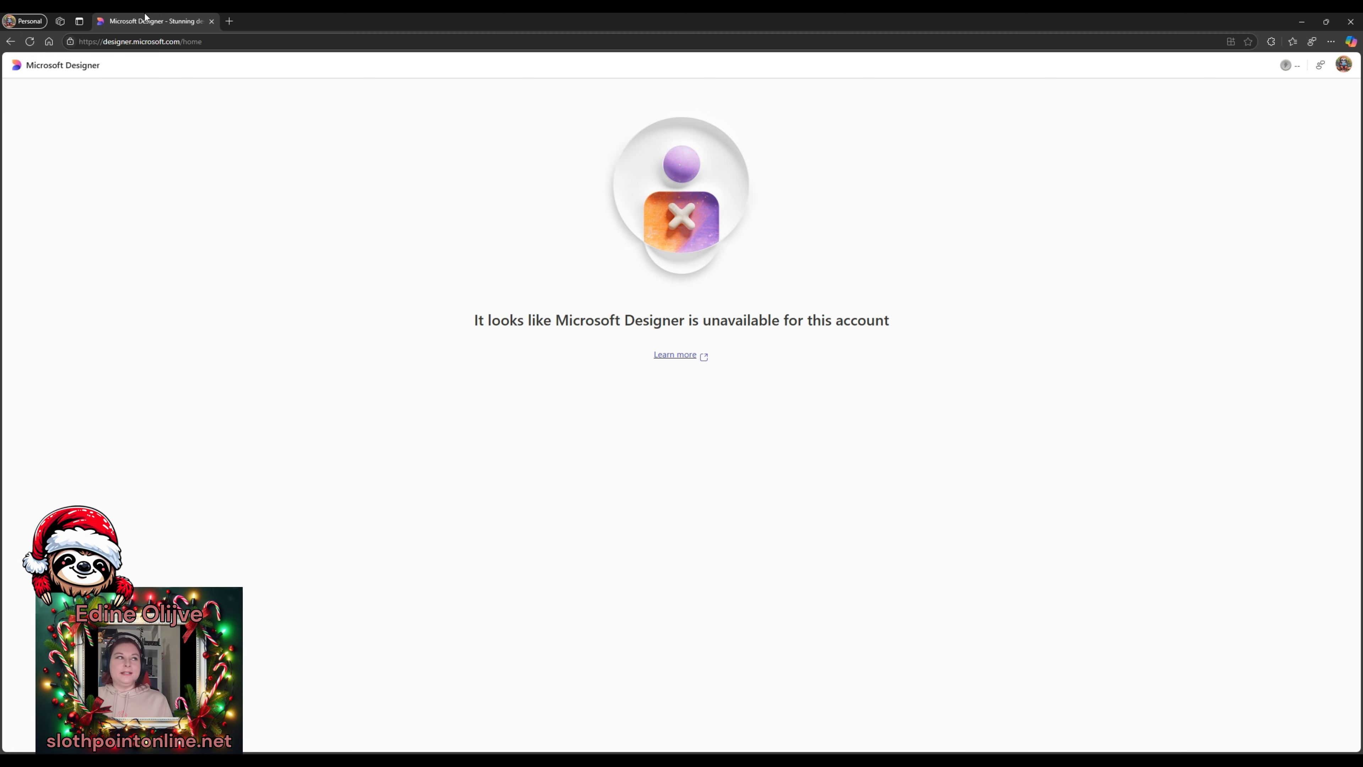
- Reload the Designer home page, then open a new blank browser tab
left_click(63, 71)
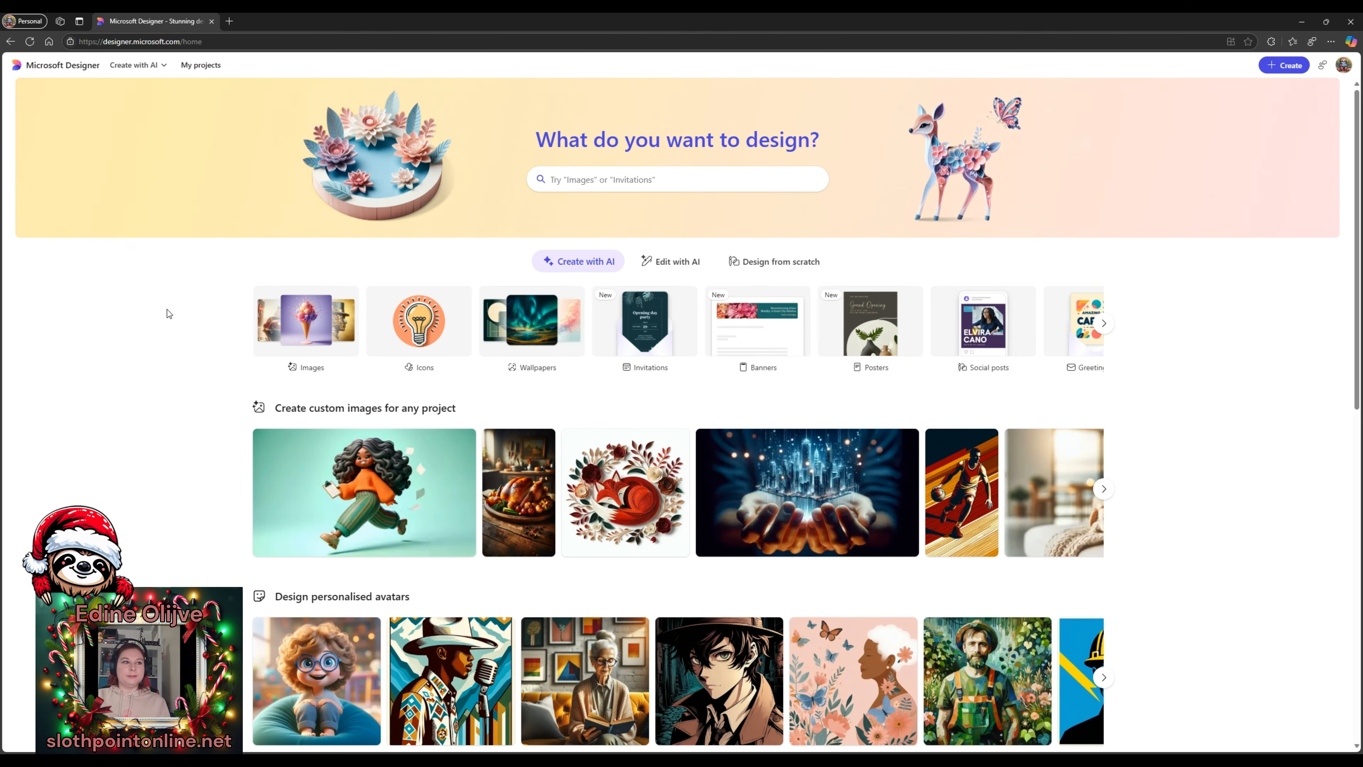
scroll(129, 353, "down", 1)
scroll(176, 301, "down", 2)
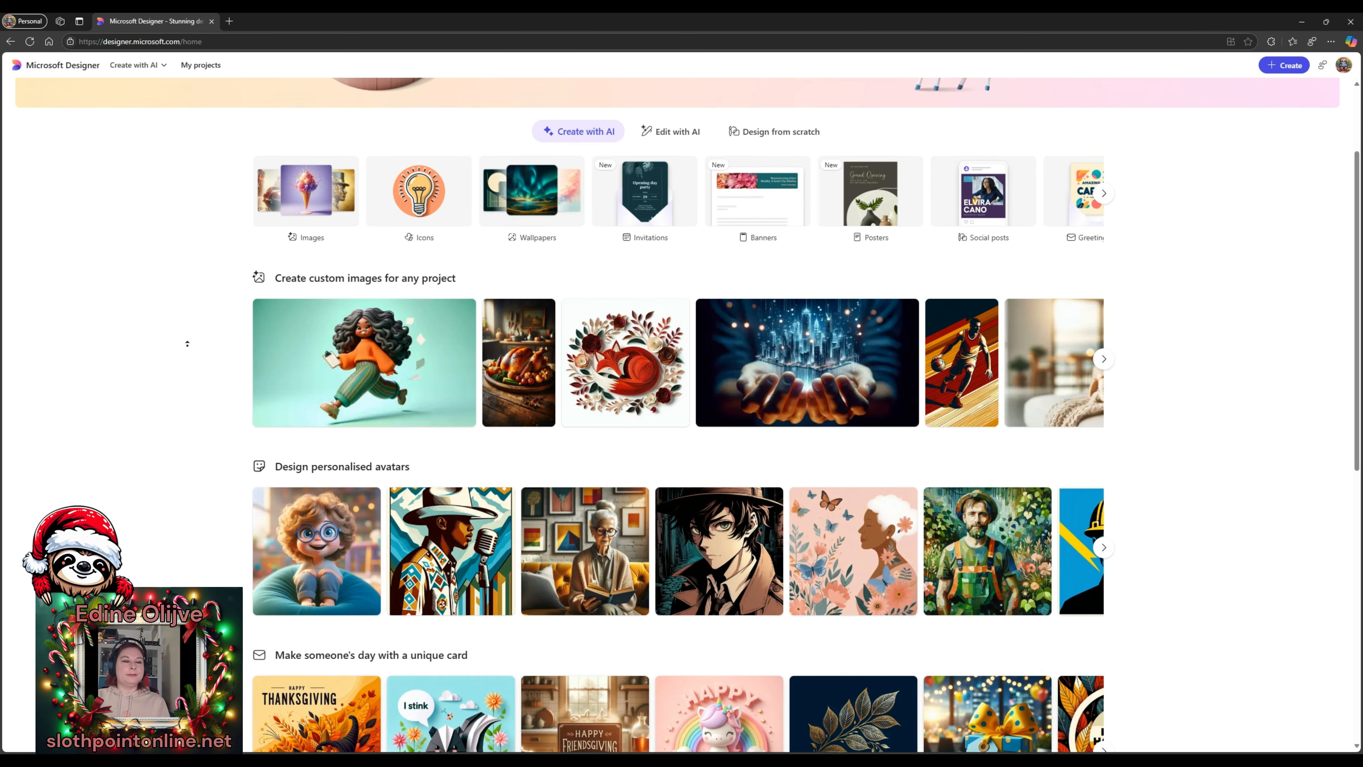
scroll(190, 330, "up", 3)
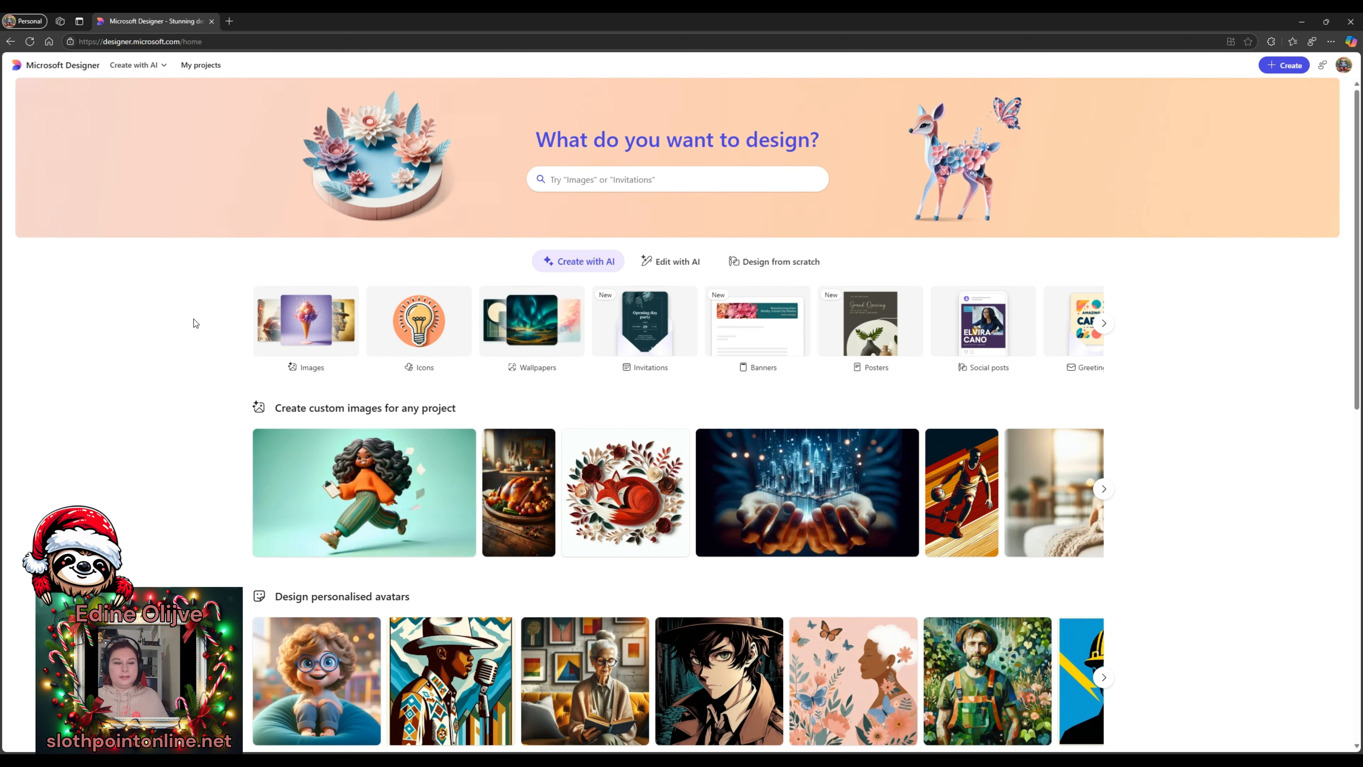
left_click(228, 21)
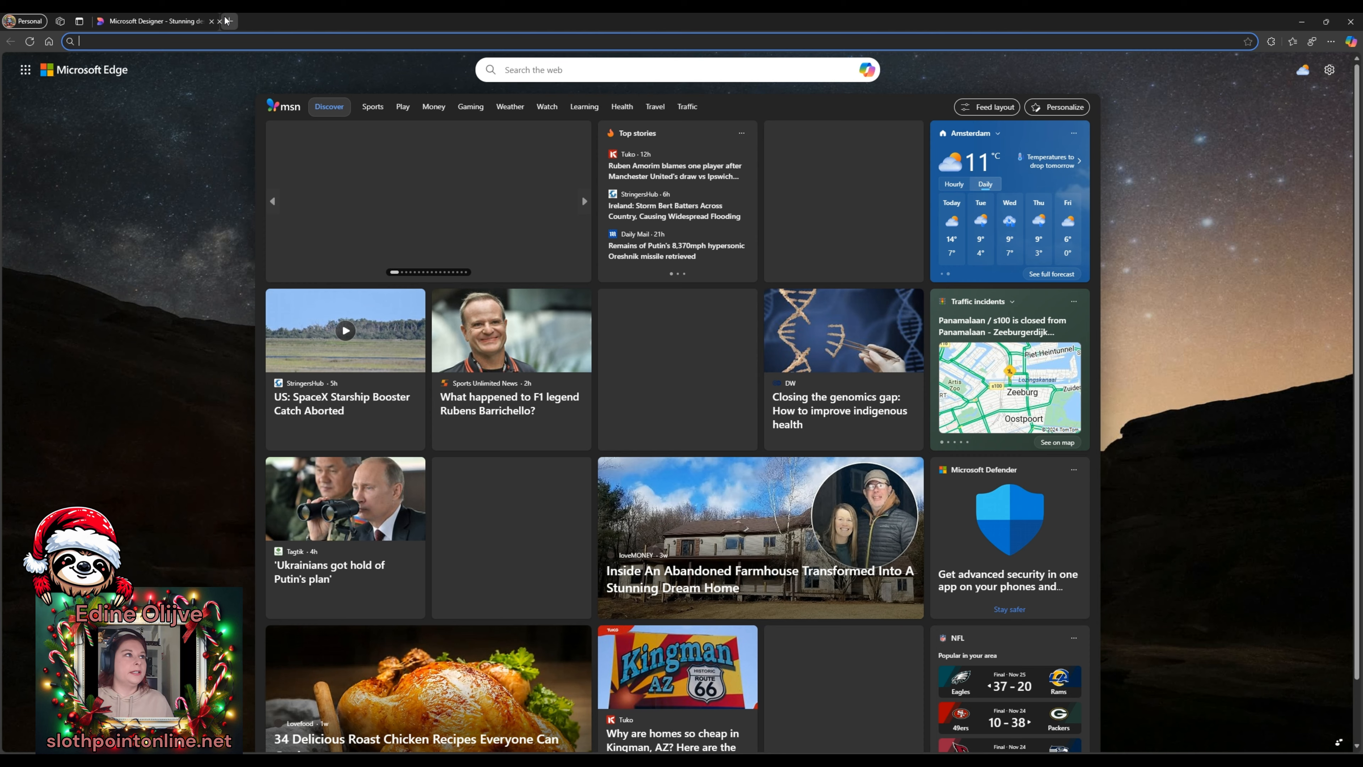
- Open the Festive Tech Calendar 2024 home page and scroll down to its Speaker Wall
type("facebook.com")
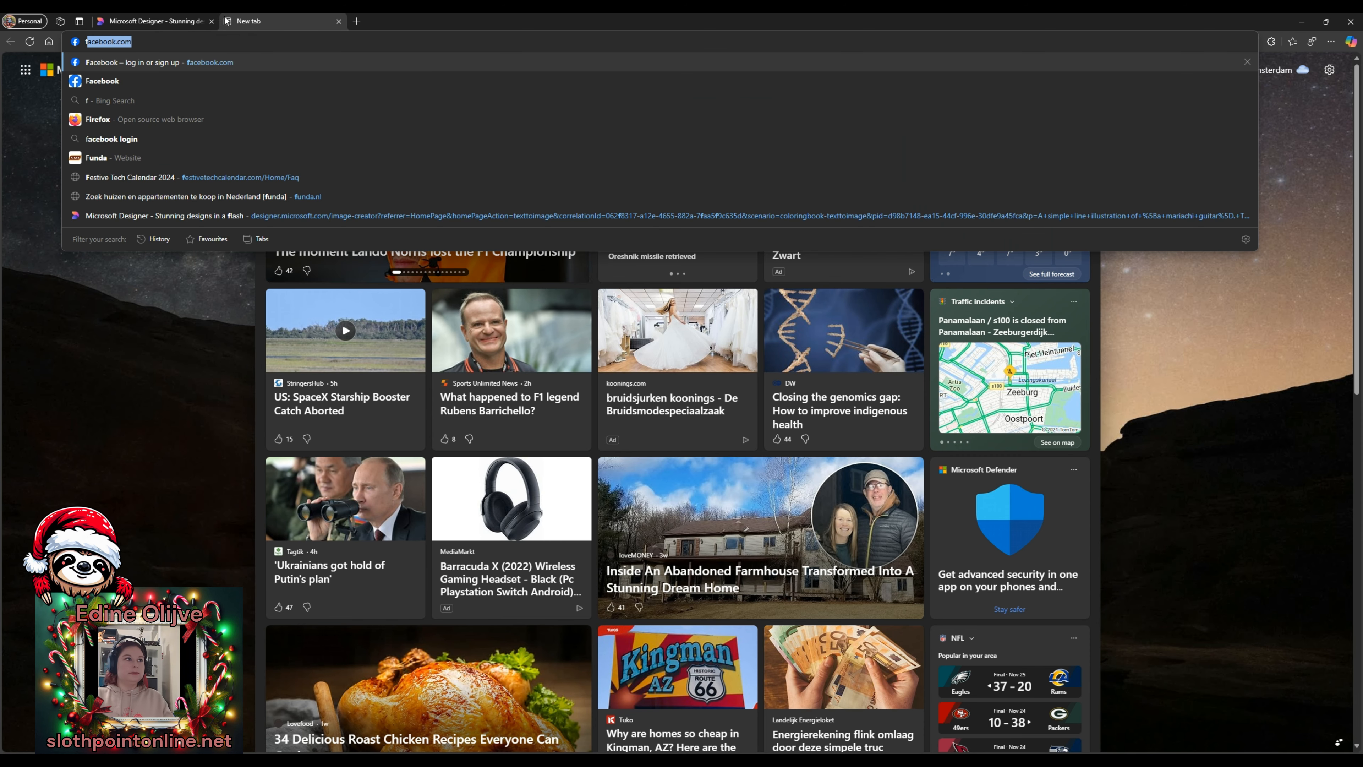
left_click(138, 170)
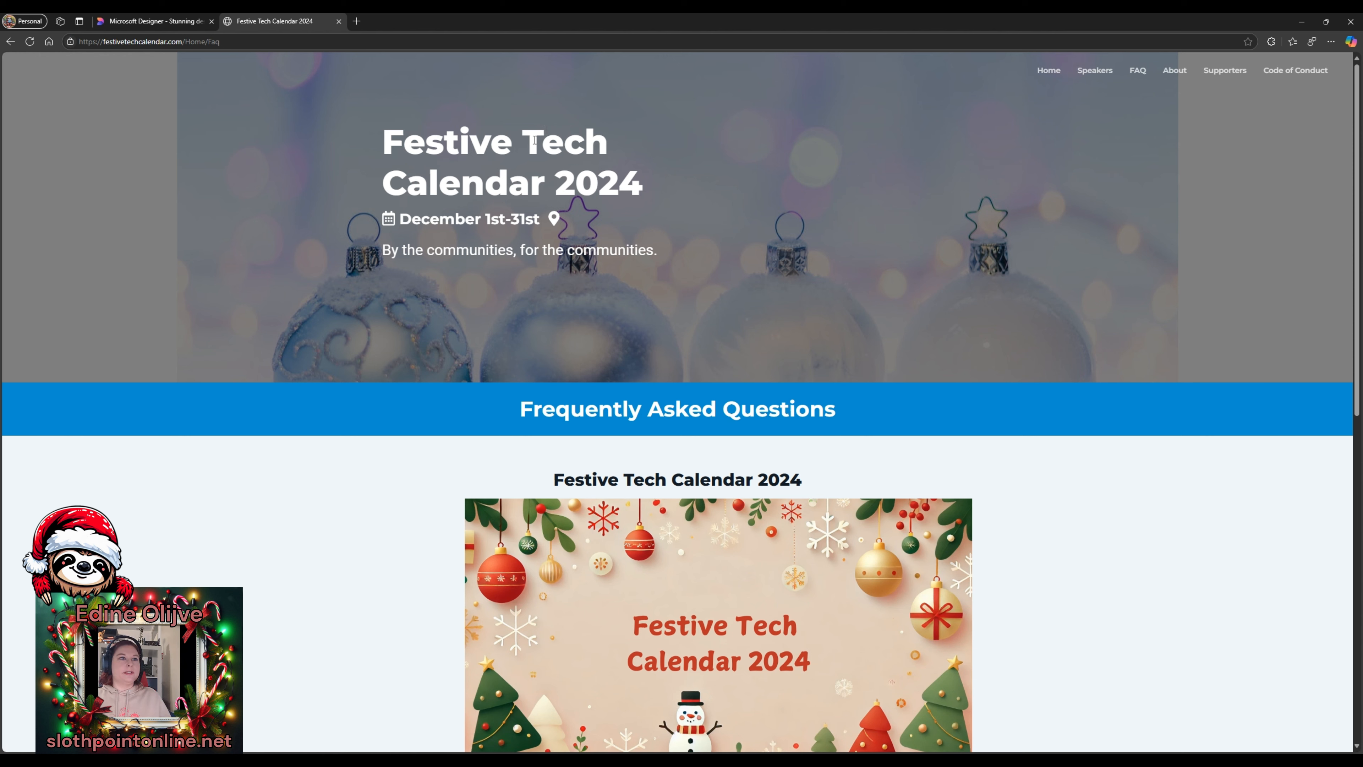
left_click(1048, 70)
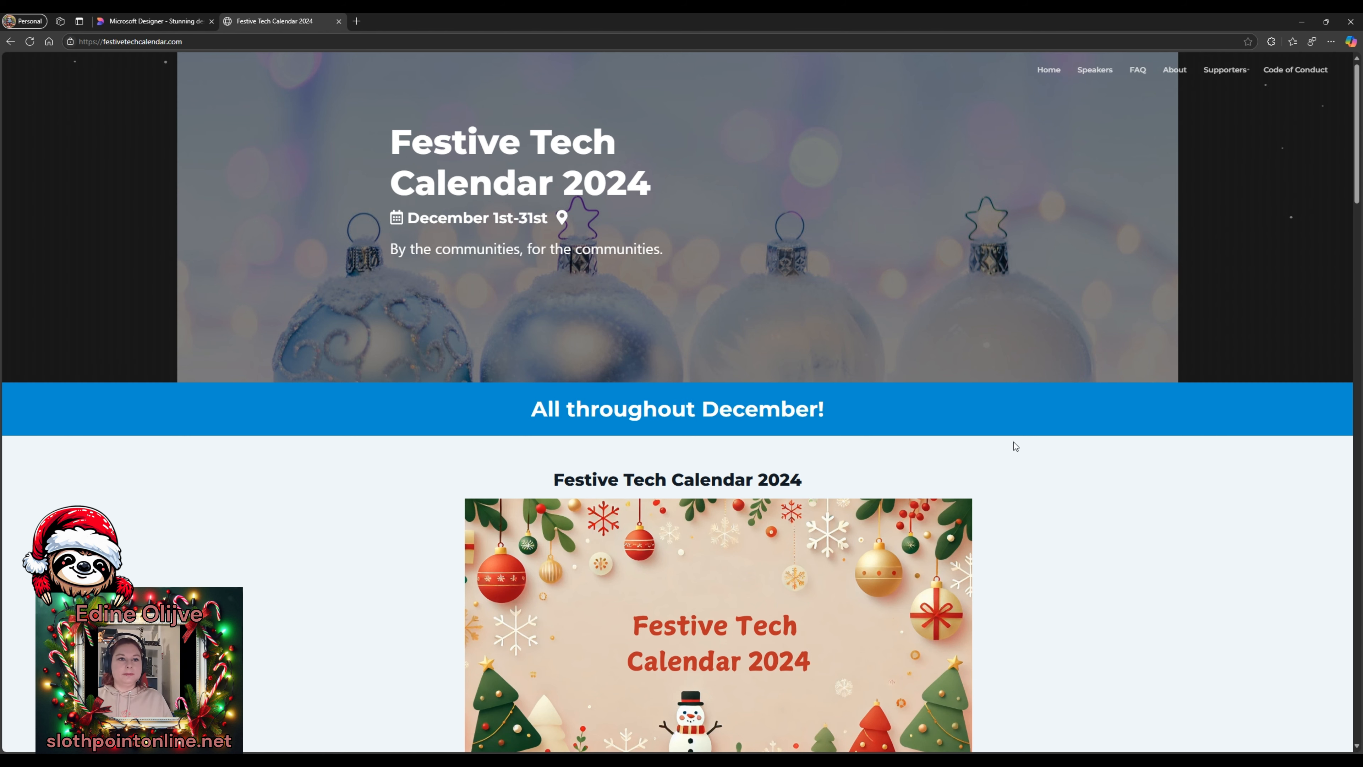
scroll(700, 211, "down", 5)
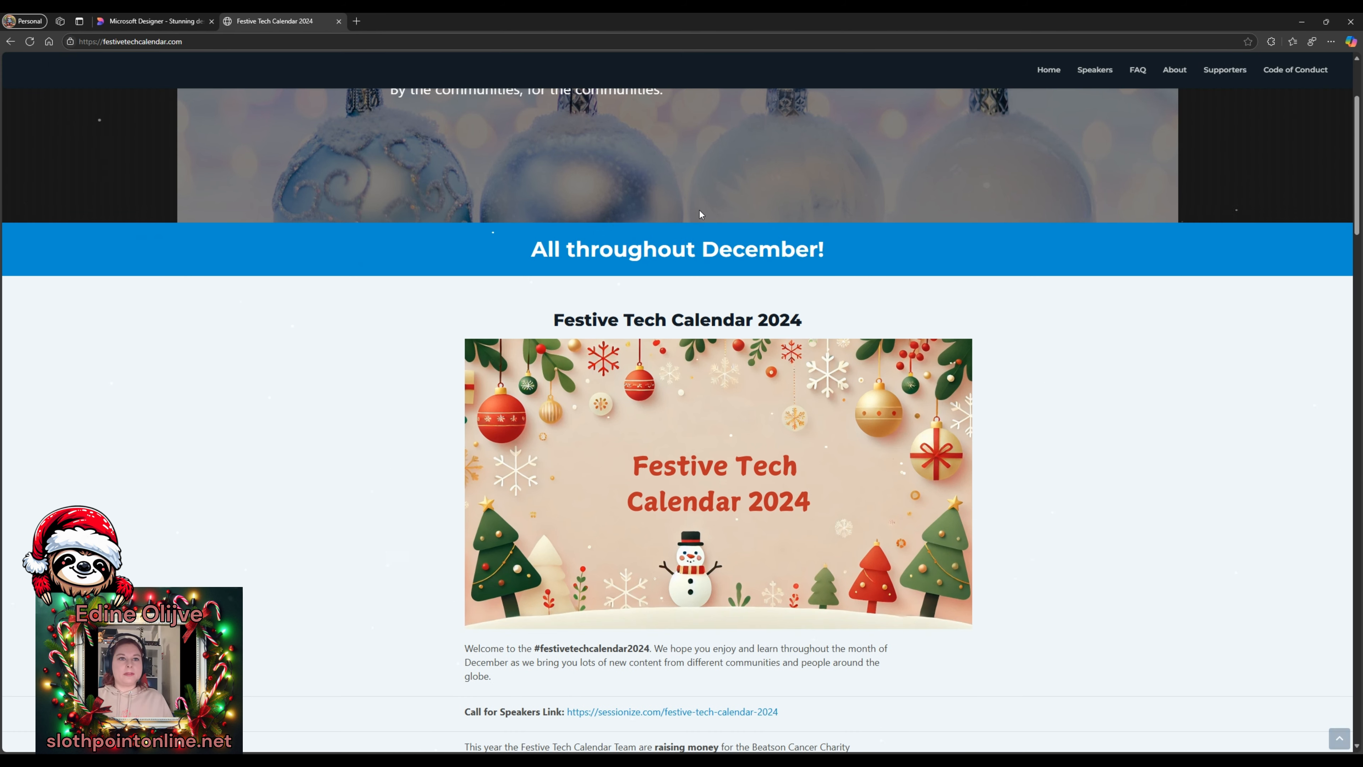
scroll(558, 305, "down", 3)
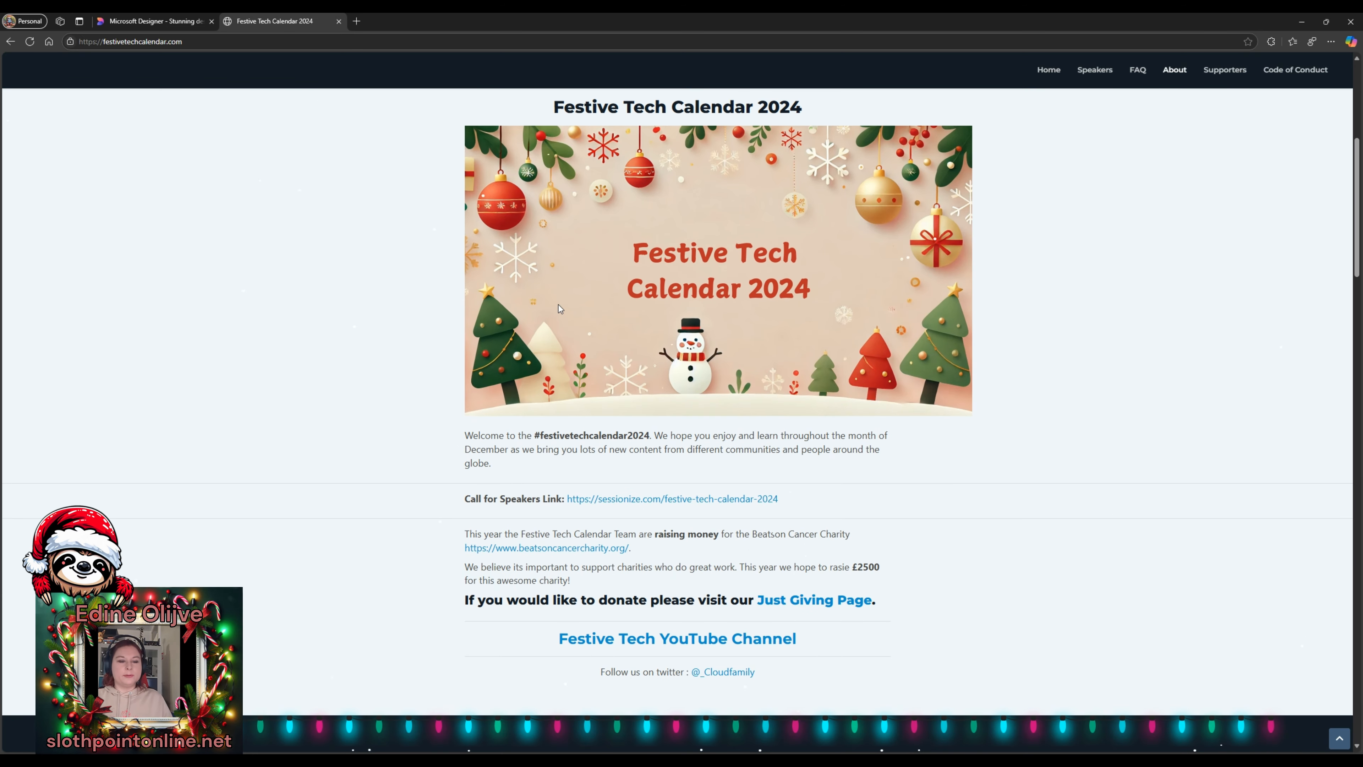
scroll(558, 307, "down", 1)
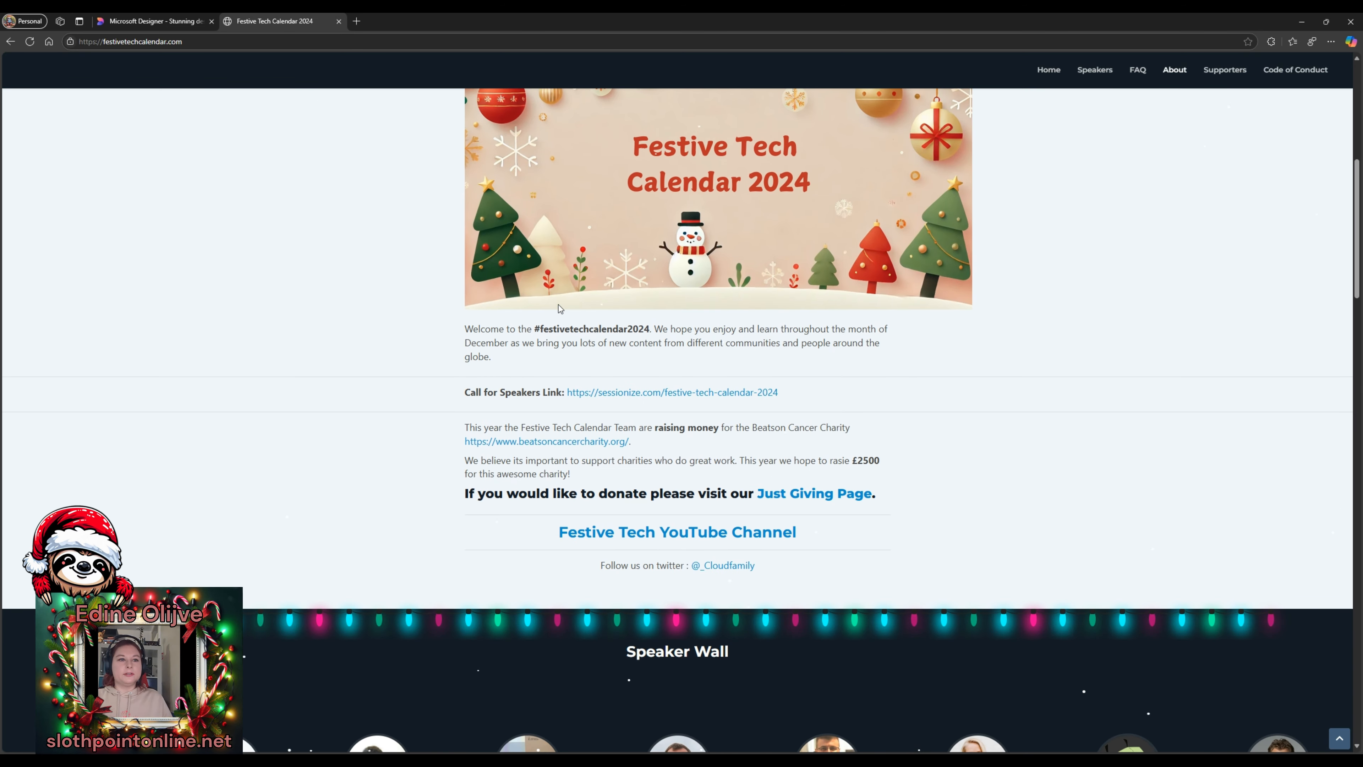
scroll(558, 308, "down", 2)
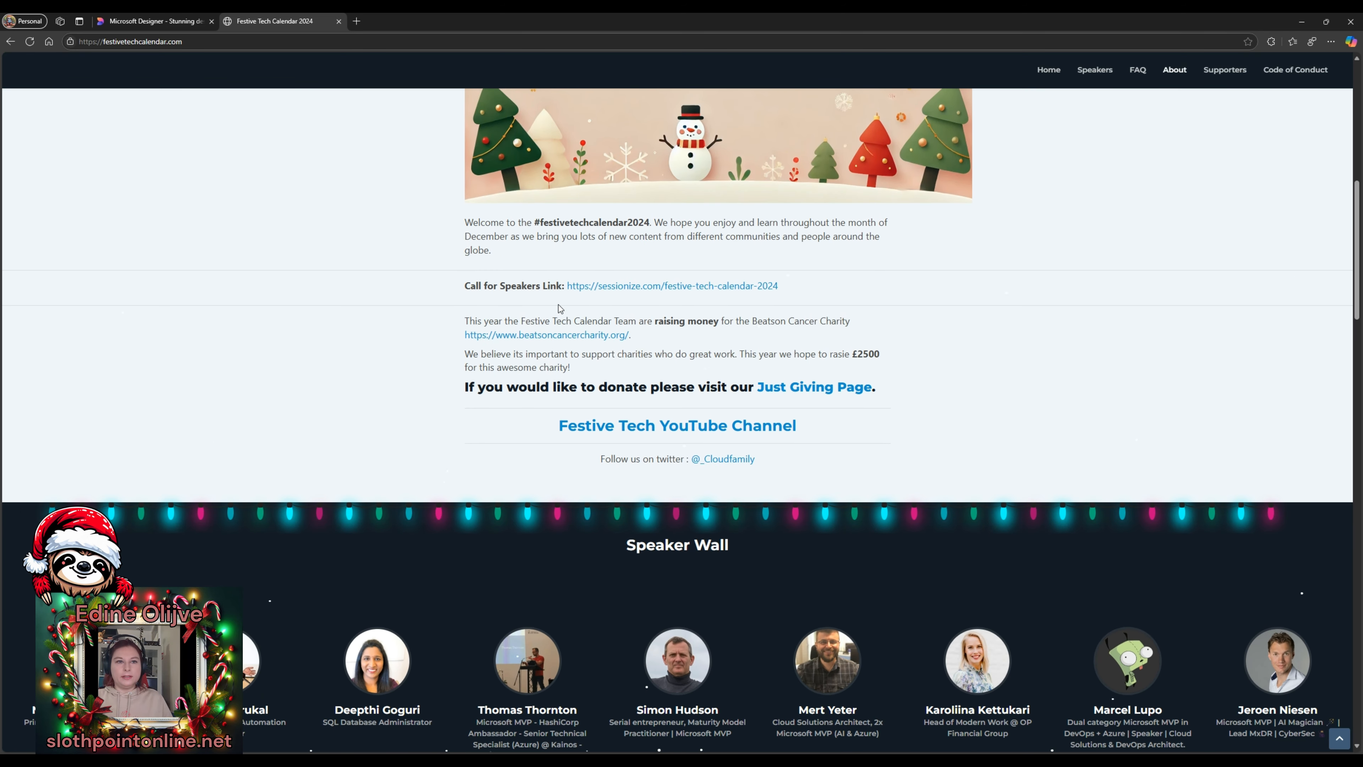